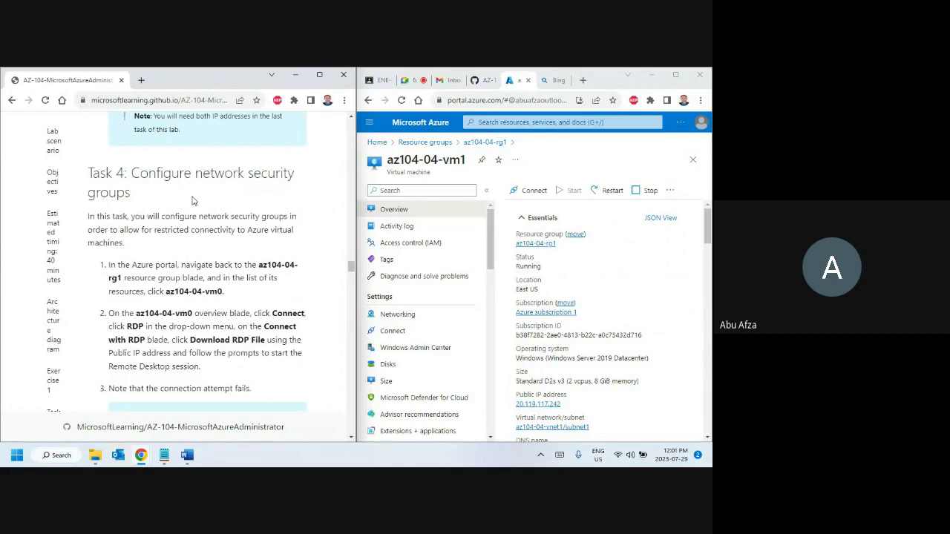
- Go back to resource group az104-04-rg1, open virtual machine az104-04-vm0, and bring up its Connect options
{"action": "scroll", "coordinate": [177, 243], "scroll_direction": "down", "scroll_amount": 1}
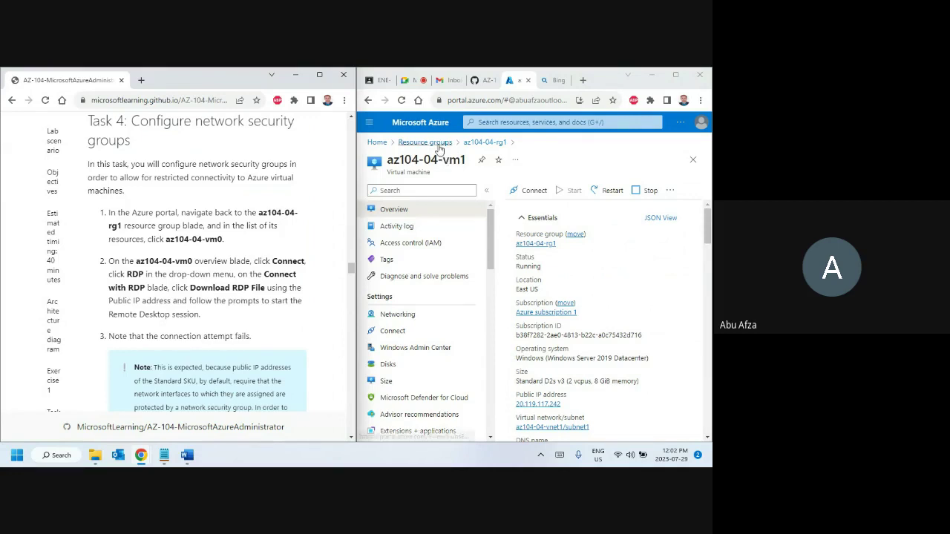
{"action": "left_click", "coordinate": [494, 143]}
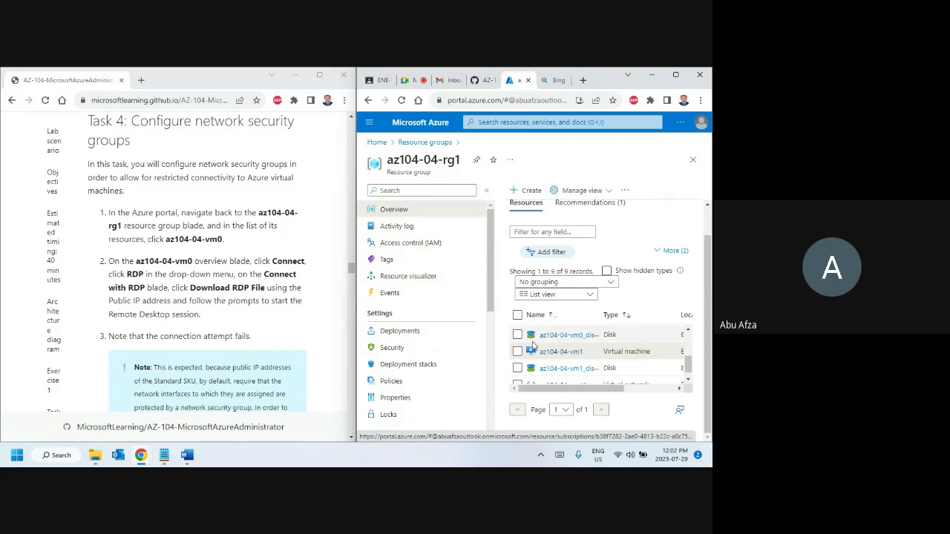
{"action": "scroll", "coordinate": [590, 375], "scroll_direction": "down", "scroll_amount": 1}
{"action": "scroll", "coordinate": [590, 379], "scroll_direction": "up", "scroll_amount": 3}
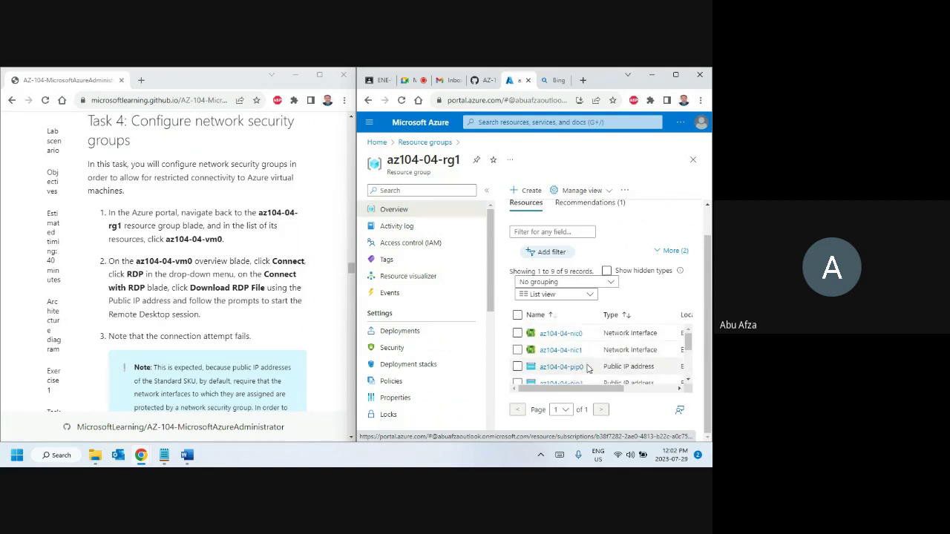
{"action": "scroll", "coordinate": [583, 367], "scroll_direction": "down", "scroll_amount": 2}
{"action": "left_click", "coordinate": [489, 197]}
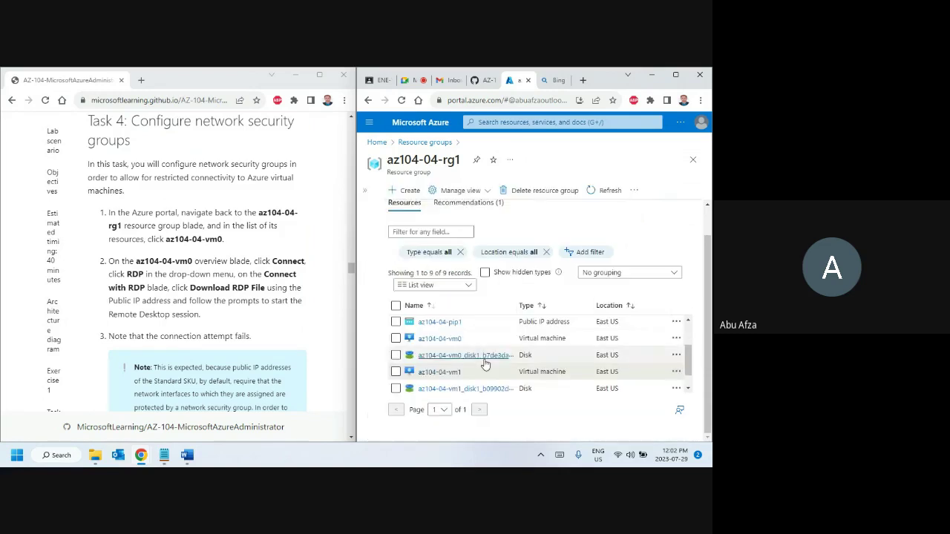
{"action": "left_click", "coordinate": [450, 342]}
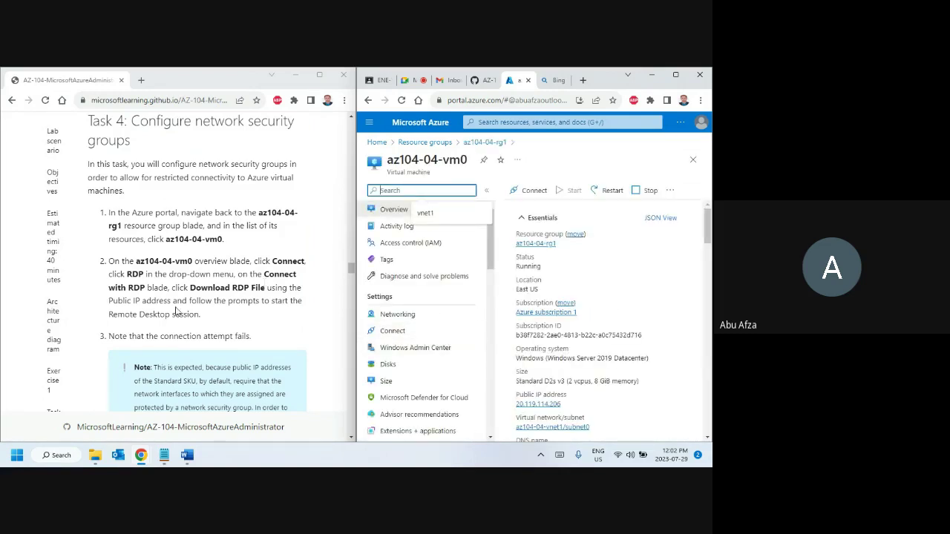
{"action": "scroll", "coordinate": [163, 311], "scroll_direction": "down", "scroll_amount": 1}
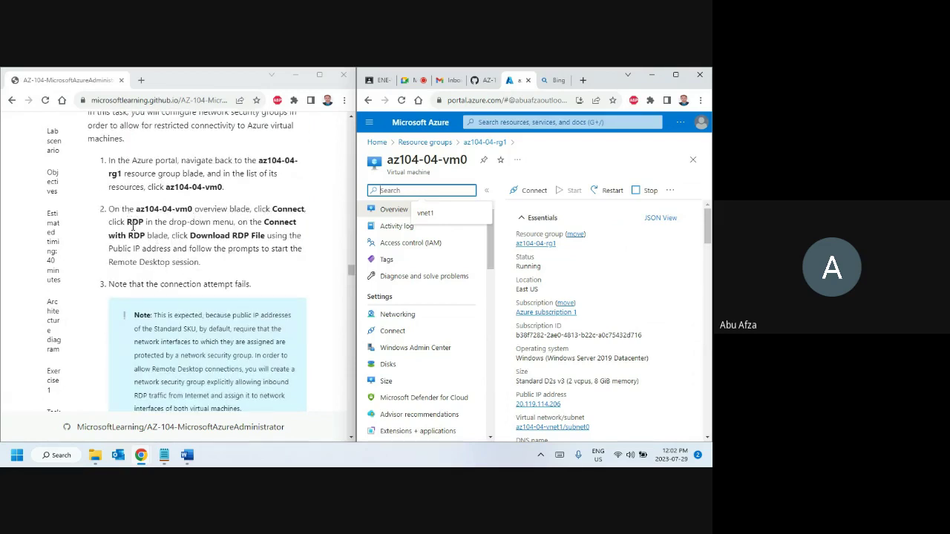
{"action": "left_click", "coordinate": [533, 190]}
- Open the RDP connection page for az104-04-vm0 and start the RDP file download
{"action": "left_click", "coordinate": [528, 202]}
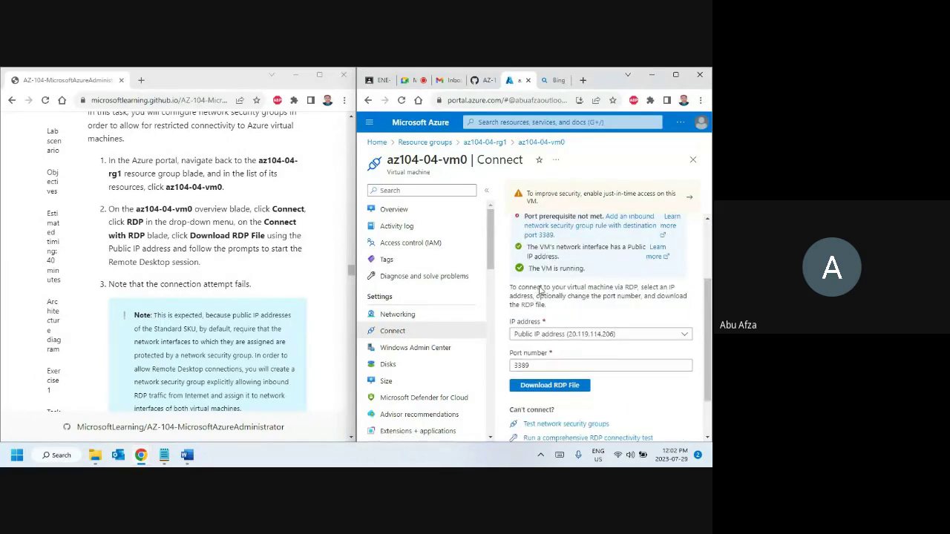
{"action": "scroll", "coordinate": [556, 357], "scroll_direction": "down", "scroll_amount": 2}
{"action": "left_click", "coordinate": [558, 387]}
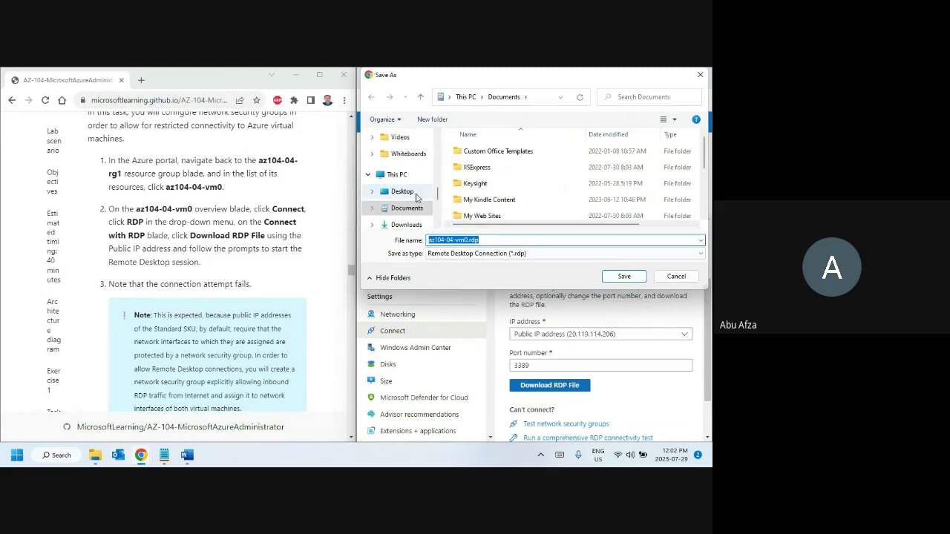
{"action": "scroll", "coordinate": [416, 198], "scroll_direction": "down", "scroll_amount": 3}
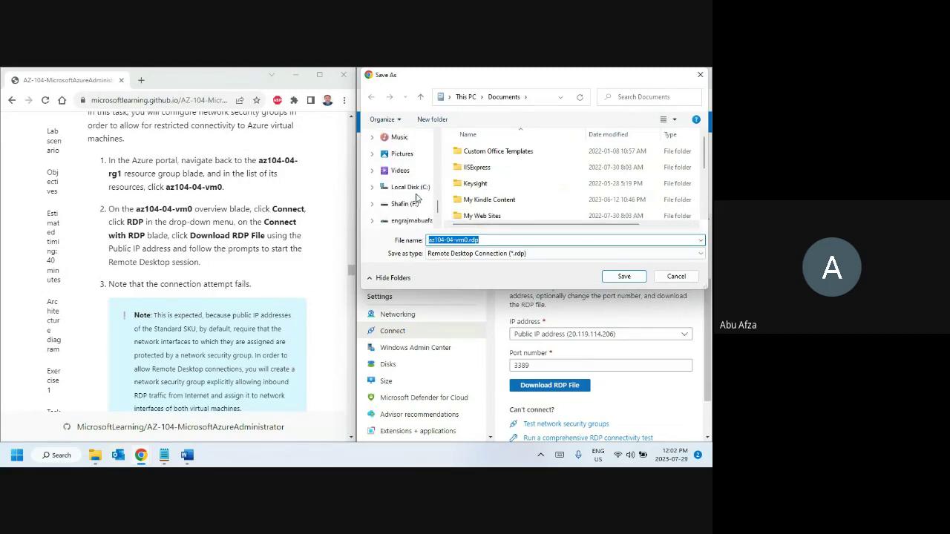
{"action": "scroll", "coordinate": [416, 197], "scroll_direction": "up", "scroll_amount": 2}
{"action": "scroll", "coordinate": [416, 197], "scroll_direction": "up", "scroll_amount": 5}
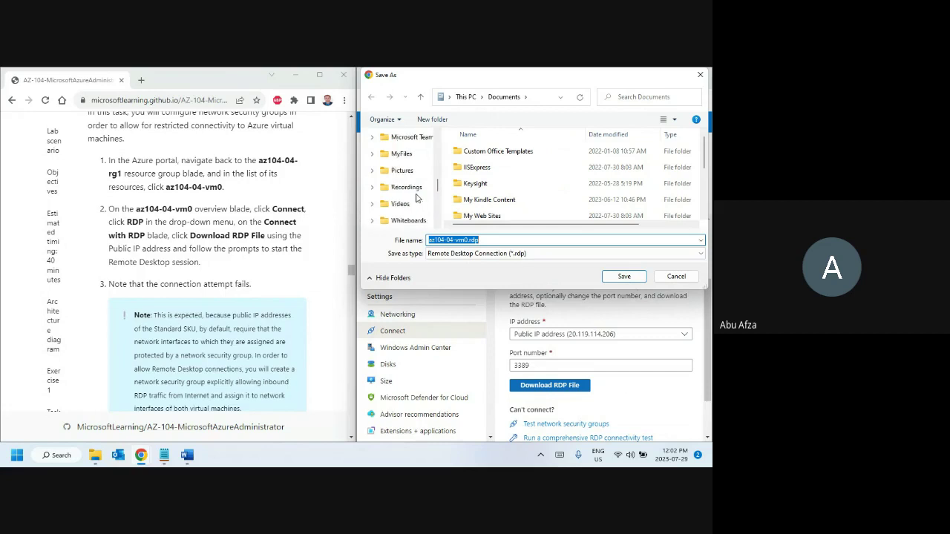
{"action": "scroll", "coordinate": [416, 197], "scroll_direction": "down", "scroll_amount": 3}
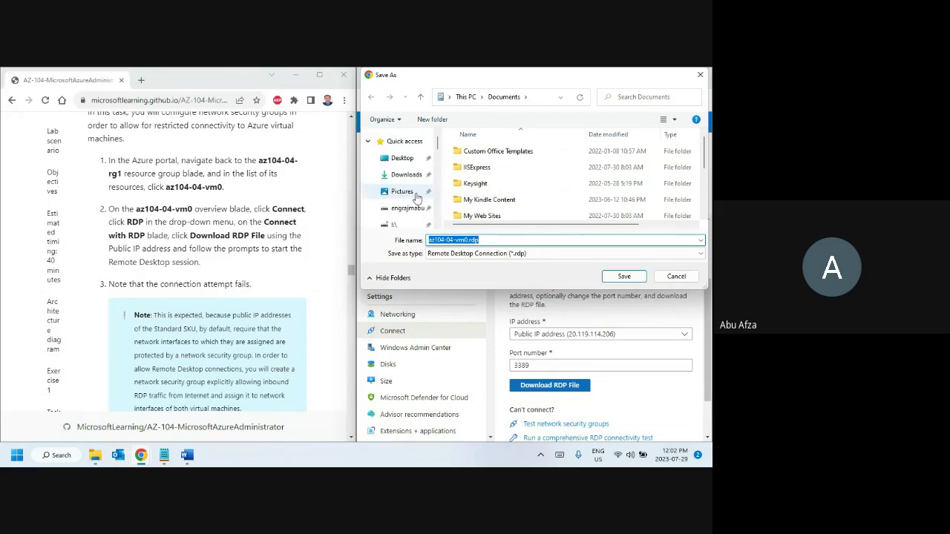
{"action": "scroll", "coordinate": [418, 197], "scroll_direction": "up", "scroll_amount": 4}
{"action": "scroll", "coordinate": [417, 197], "scroll_direction": "down", "scroll_amount": 3}
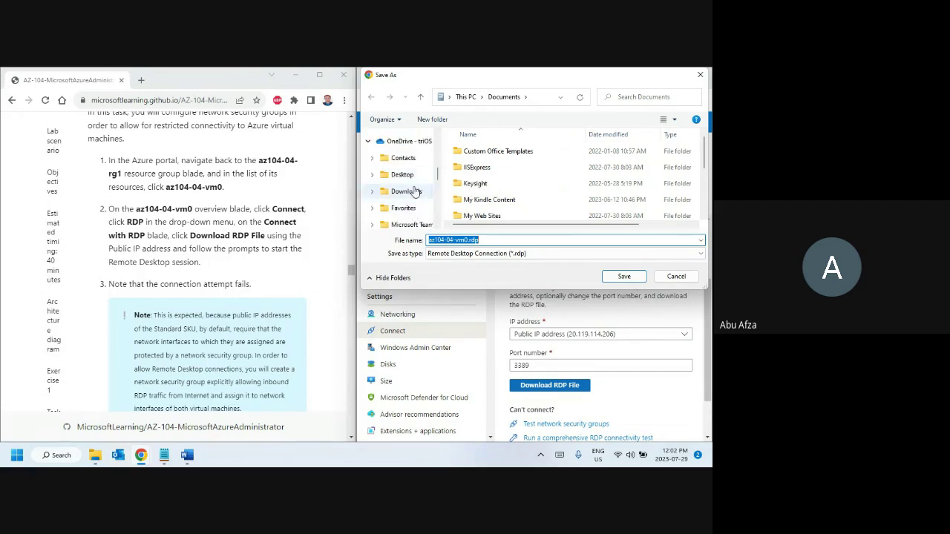
- Save az104-04-vm0.rdp into a new az104 folder on the Desktop
{"action": "left_click", "coordinate": [407, 177]}
{"action": "right_click", "coordinate": [520, 196]}
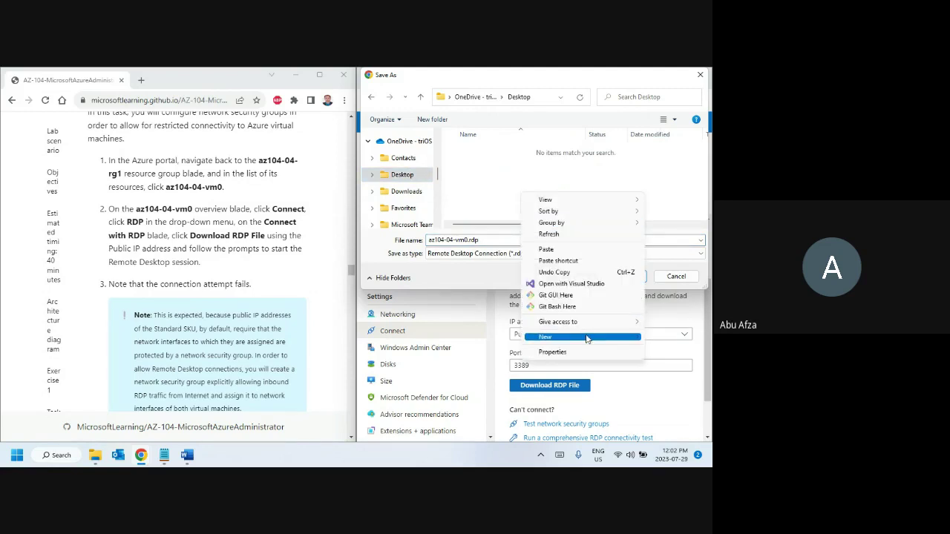
{"action": "mouse_move", "coordinate": [586, 340]}
{"action": "left_click", "coordinate": [453, 172]}
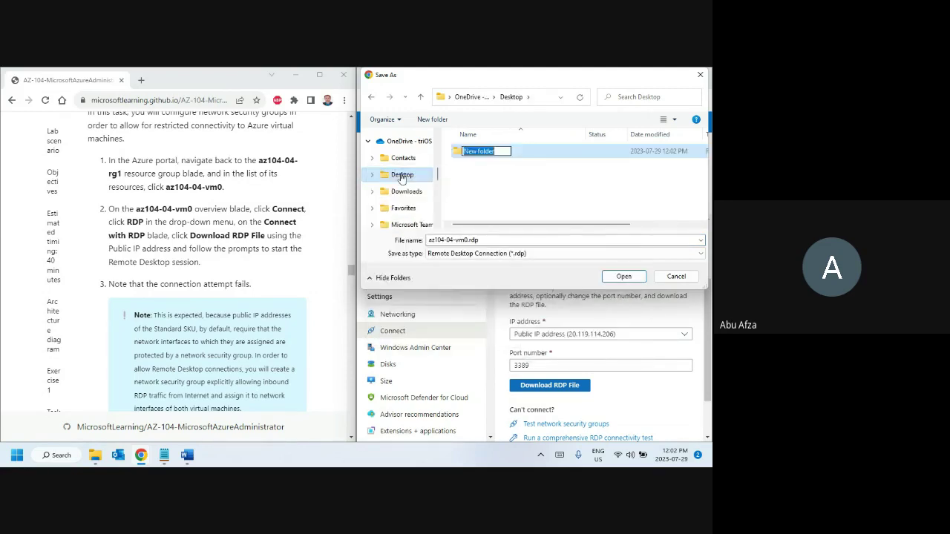
{"action": "type", "text": "az104"}
{"action": "left_click", "coordinate": [401, 176]}
{"action": "left_click", "coordinate": [477, 273]}
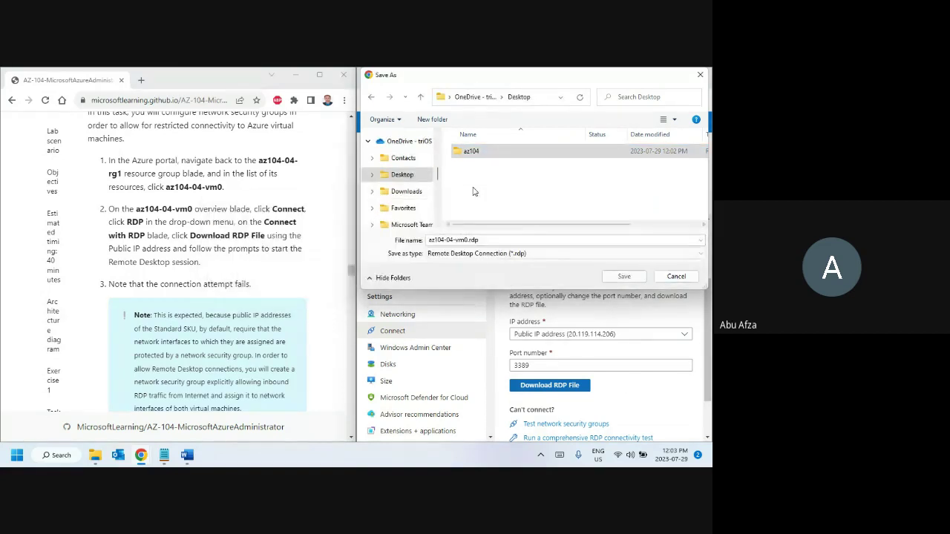
{"action": "double_click", "coordinate": [471, 151]}
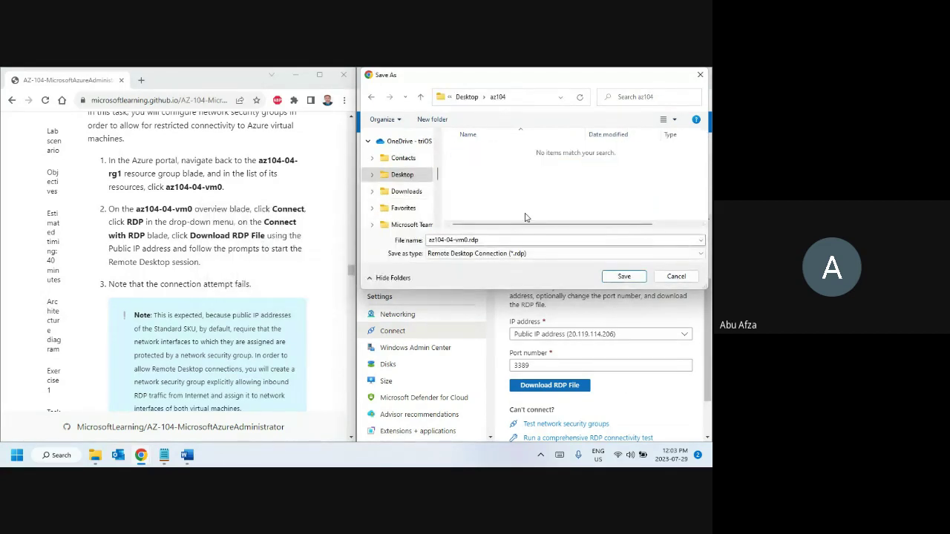
{"action": "left_click", "coordinate": [630, 278]}
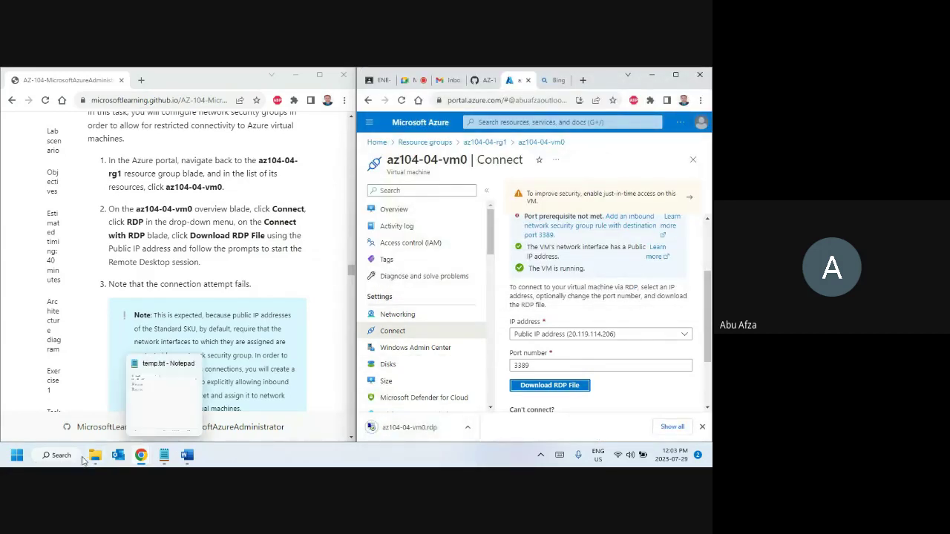
- Open az104-04-vm0.rdp's az104 folder in File Explorer from Chrome's downloads page
{"action": "mouse_move", "coordinate": [96, 458]}
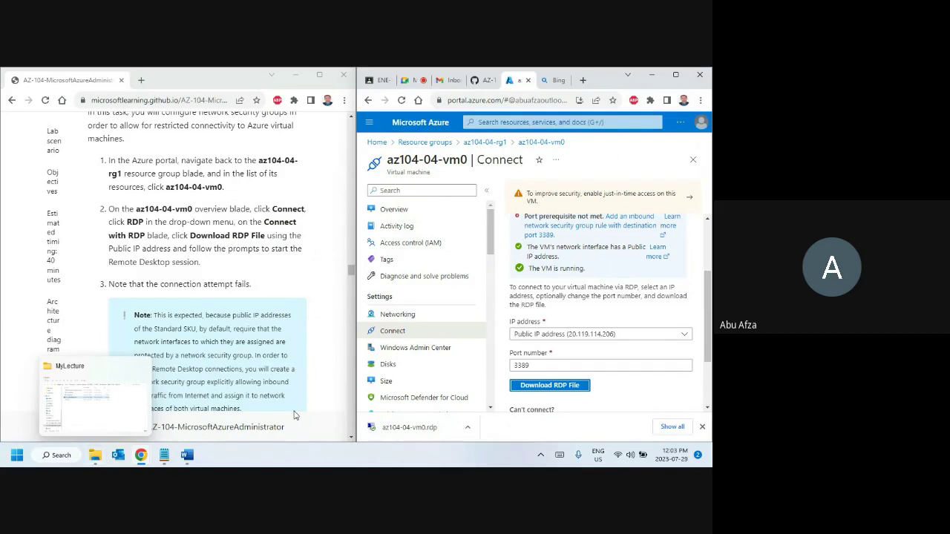
{"action": "left_click", "coordinate": [672, 426]}
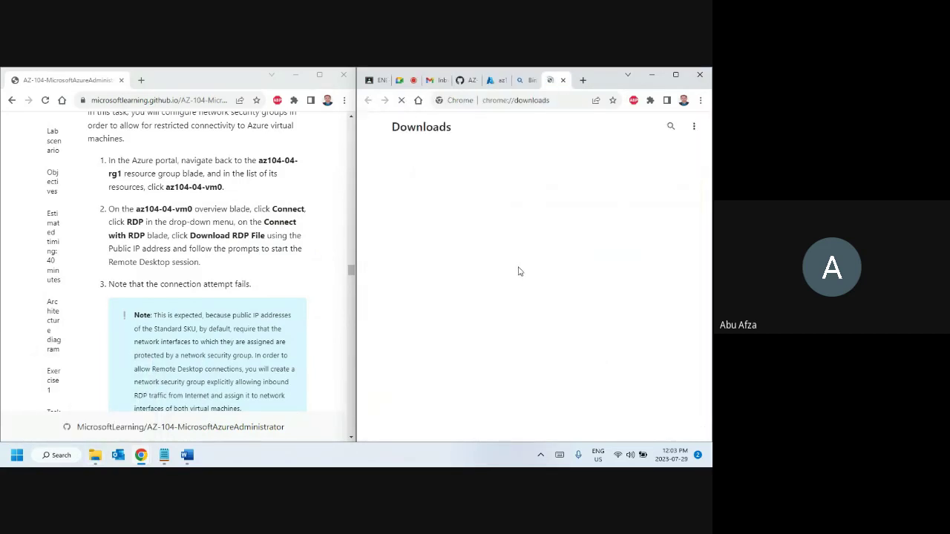
{"action": "left_click", "coordinate": [446, 226]}
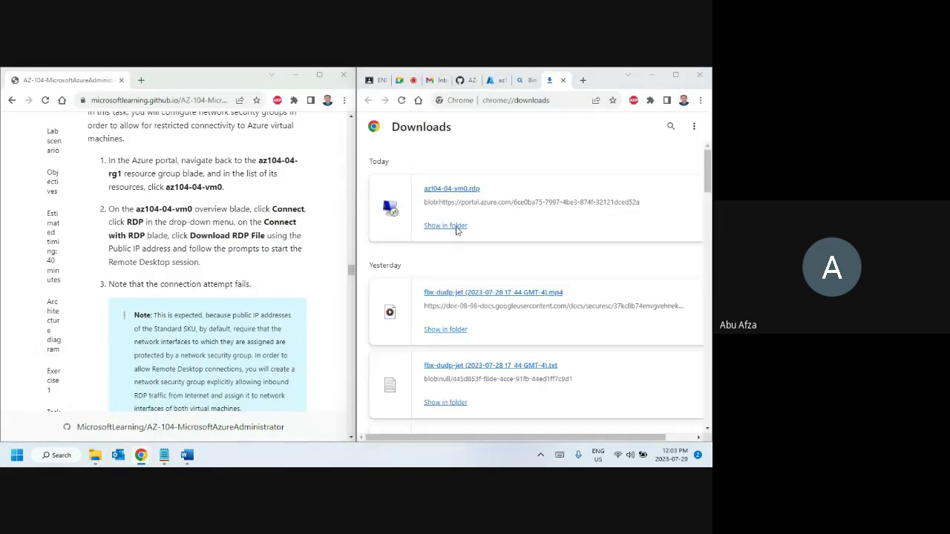
{"action": "left_click", "coordinate": [215, 274]}
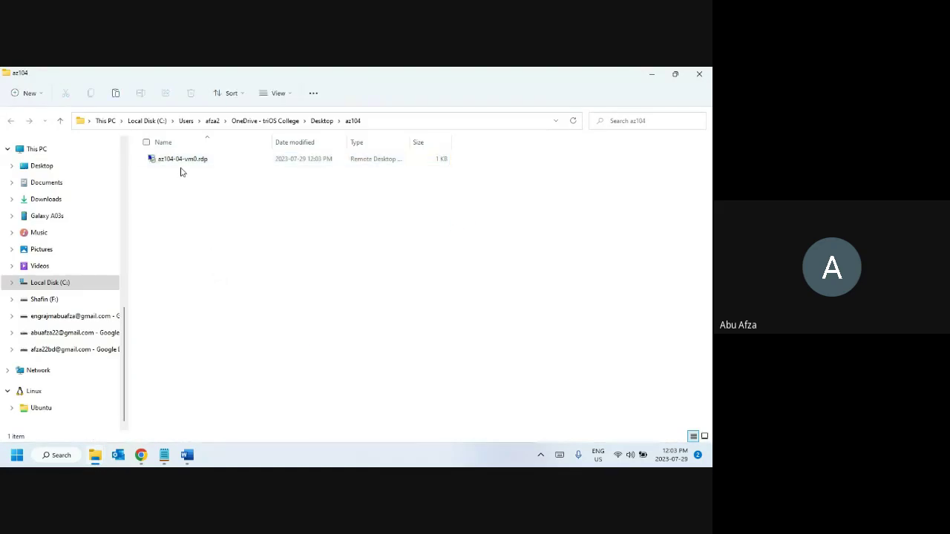
- Run az104-04-vm0.rdp, accept the unknown publisher warning, and dismiss the Remote Desktop failure error
{"action": "double_click", "coordinate": [179, 165]}
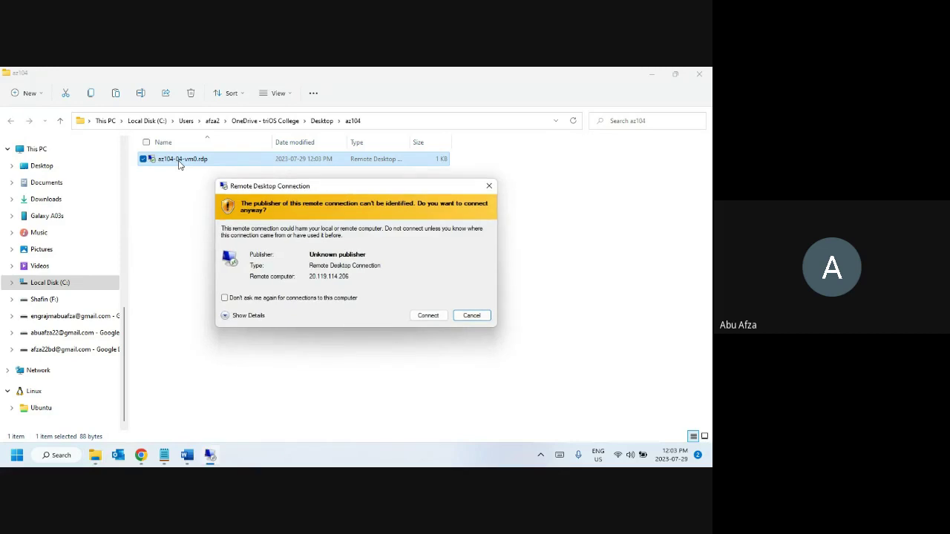
{"action": "left_click", "coordinate": [430, 319]}
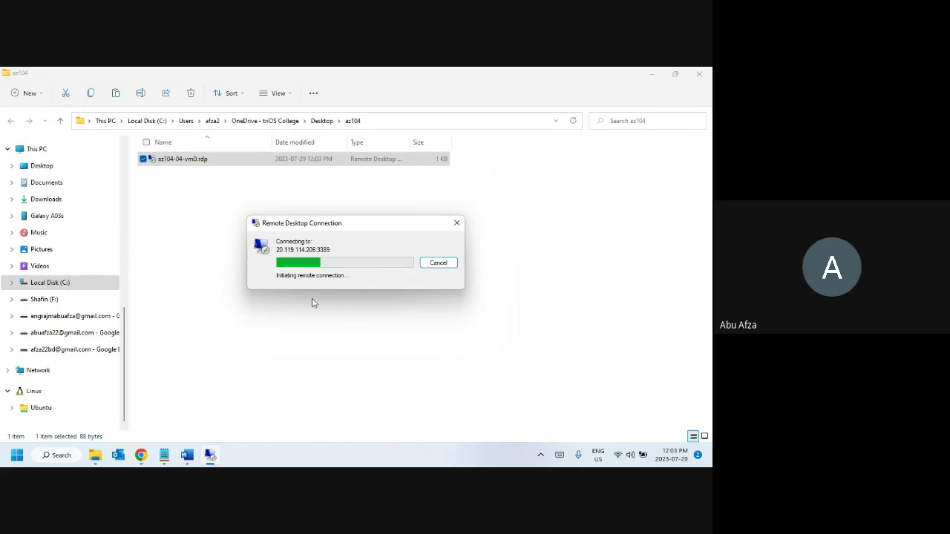
{"action": "left_click", "coordinate": [648, 73]}
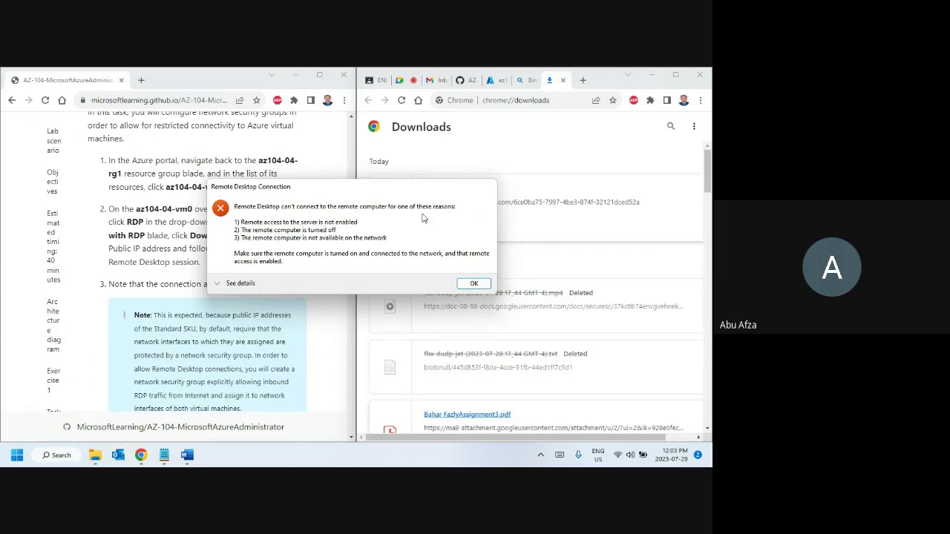
{"action": "left_click", "coordinate": [465, 288]}
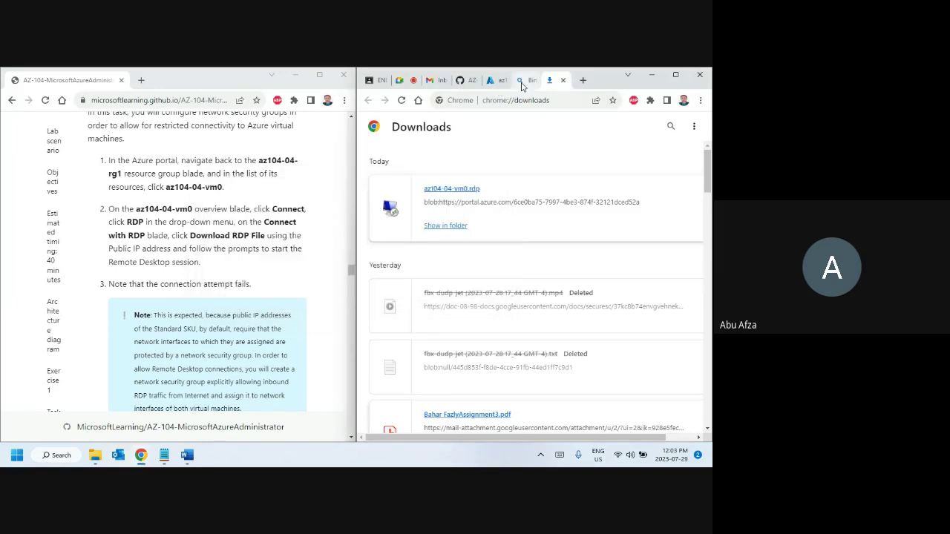
- Return to the Azure tab, review the next lab steps, and show the az104-04-vm0 Overview page
{"action": "left_click", "coordinate": [496, 81]}
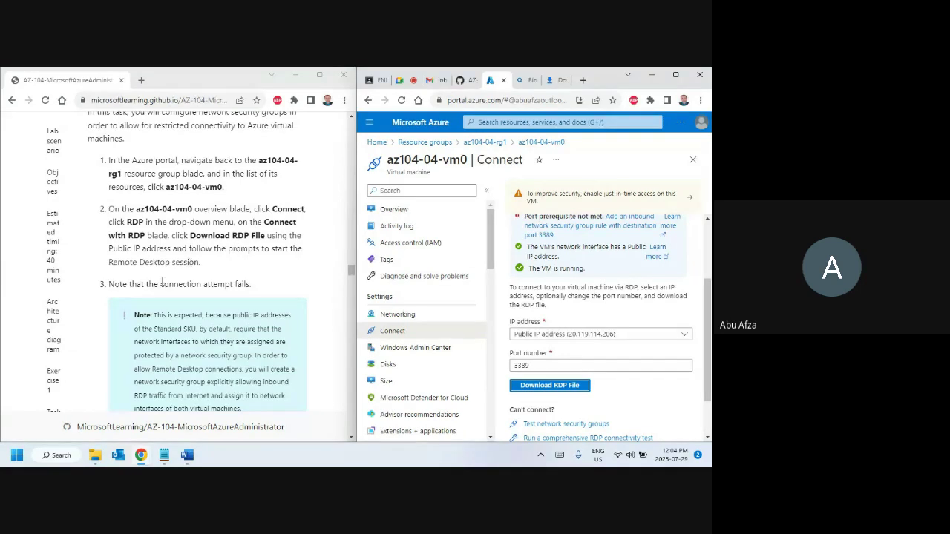
{"action": "scroll", "coordinate": [206, 259], "scroll_direction": "down", "scroll_amount": 1}
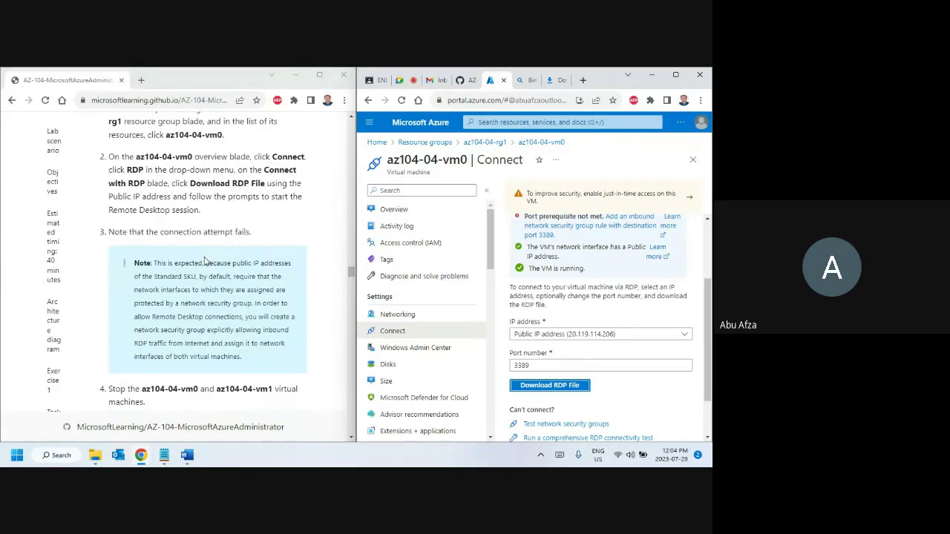
{"action": "scroll", "coordinate": [206, 262], "scroll_direction": "down", "scroll_amount": 1}
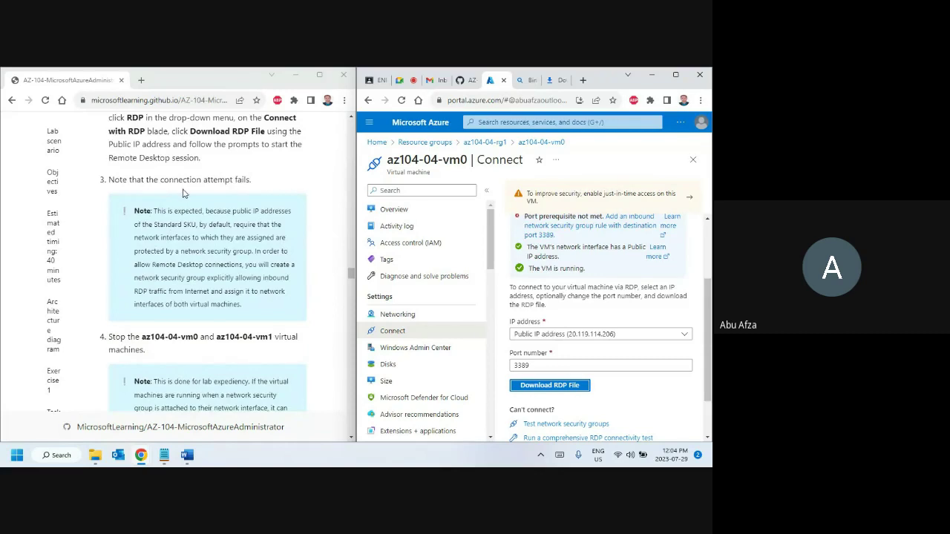
{"action": "scroll", "coordinate": [220, 225], "scroll_direction": "down", "scroll_amount": 3}
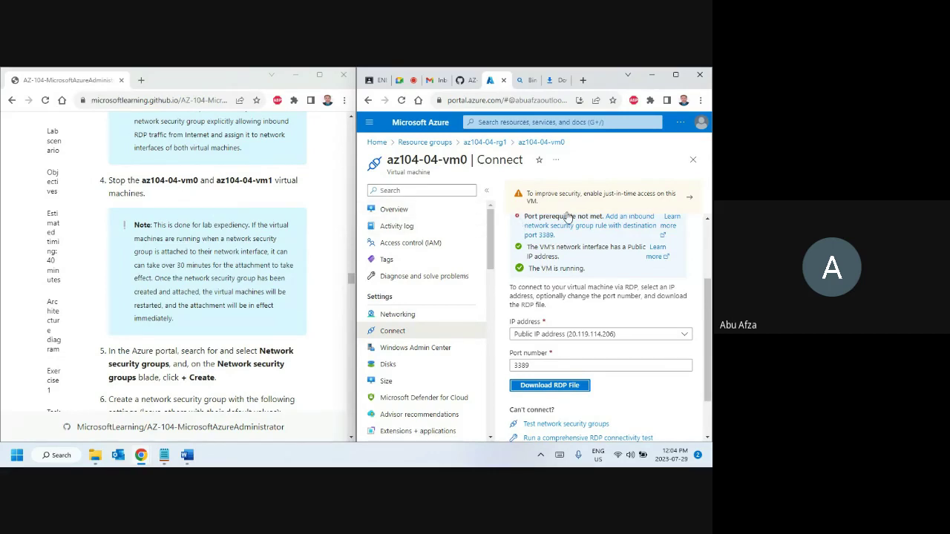
{"action": "left_click", "coordinate": [408, 210]}
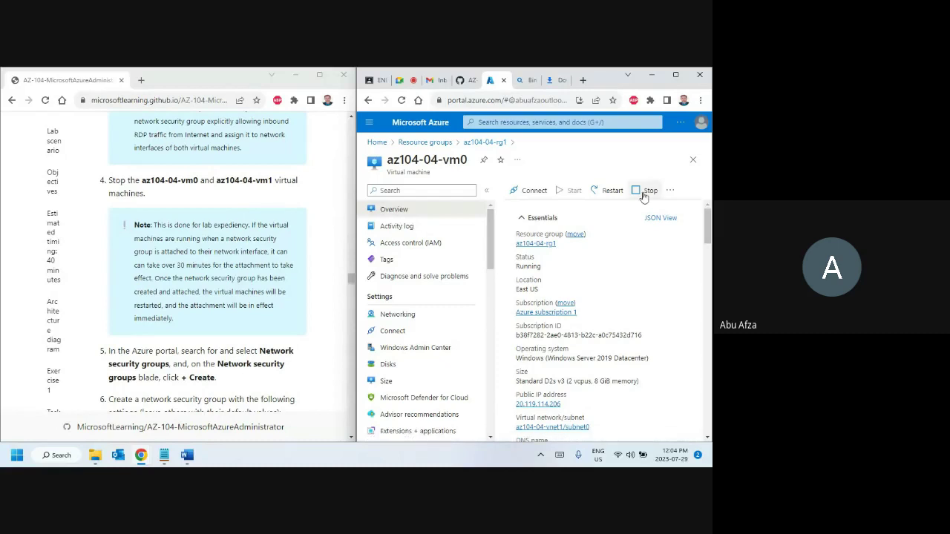
- Stop virtual machines az104-04-vm0 and az104-04-vm1, confirming each with Yes
{"action": "left_click", "coordinate": [644, 192]}
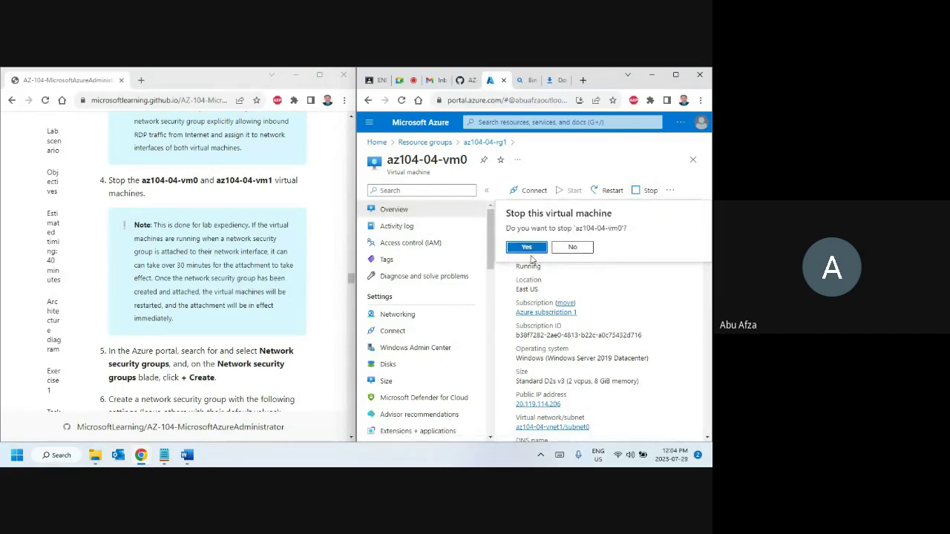
{"action": "left_click", "coordinate": [530, 248]}
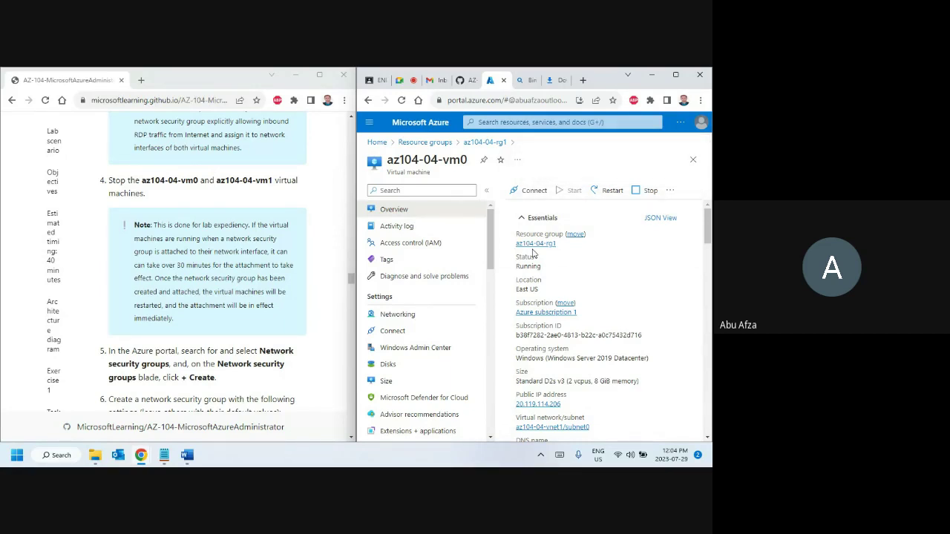
{"action": "left_click", "coordinate": [483, 143]}
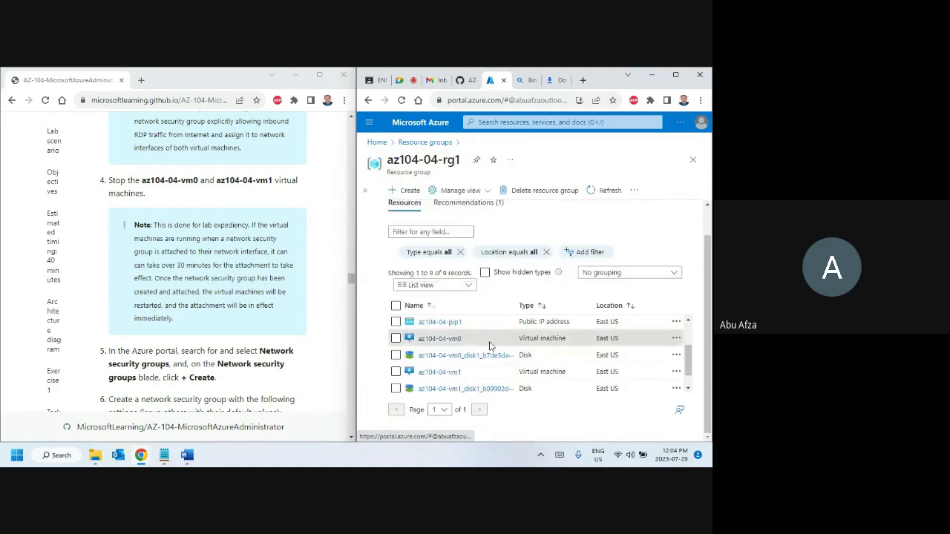
{"action": "left_click", "coordinate": [448, 377]}
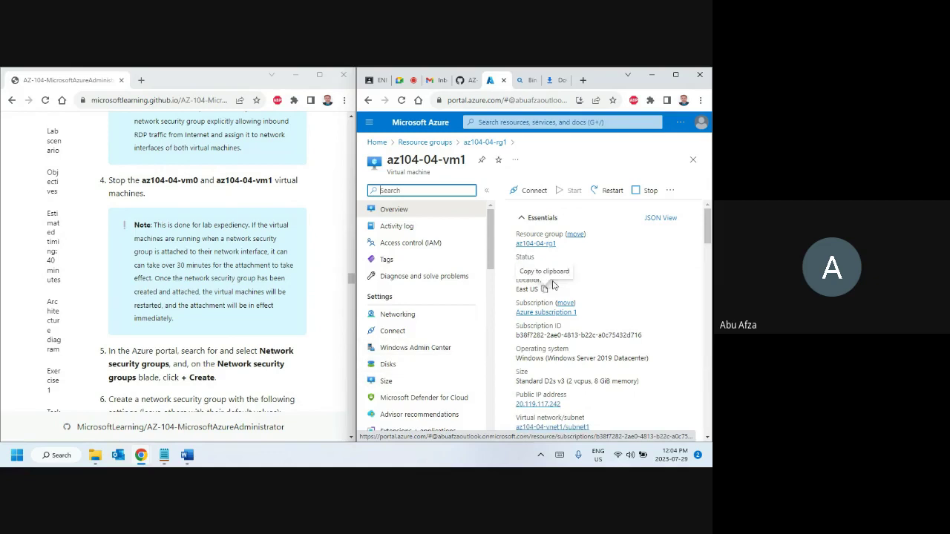
{"action": "left_click", "coordinate": [642, 191]}
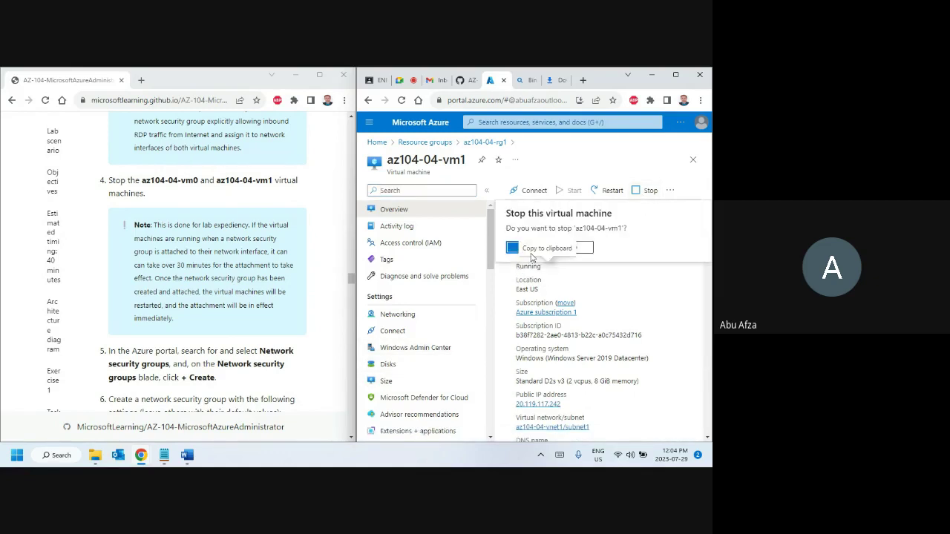
{"action": "left_click", "coordinate": [511, 247]}
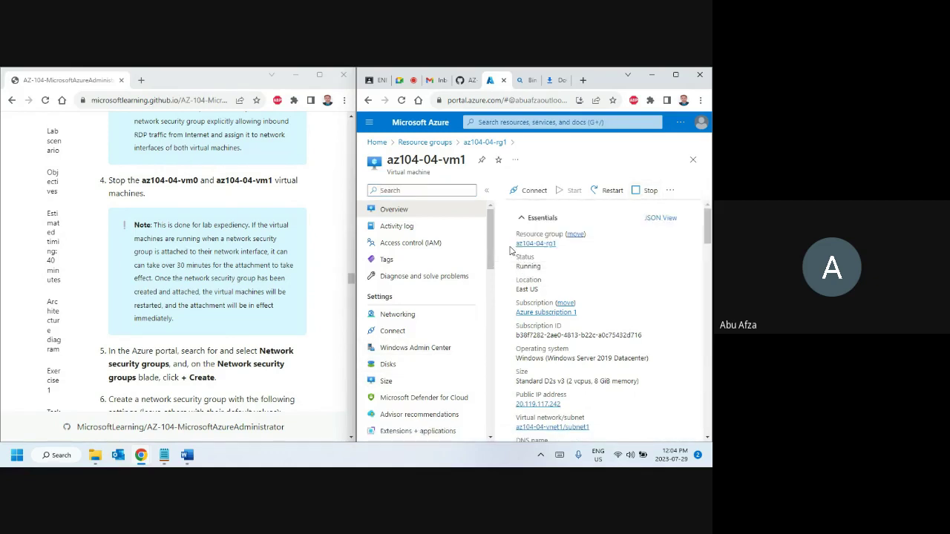
- Maximize the browser, check stop progress in Notifications, and close the Downloads and Bing tabs
{"action": "left_click", "coordinate": [675, 75]}
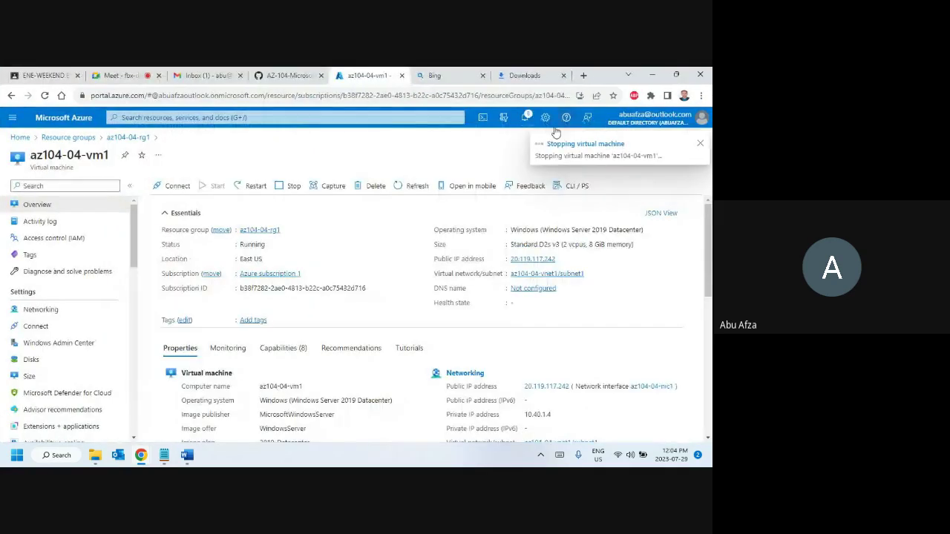
{"action": "left_click", "coordinate": [526, 117]}
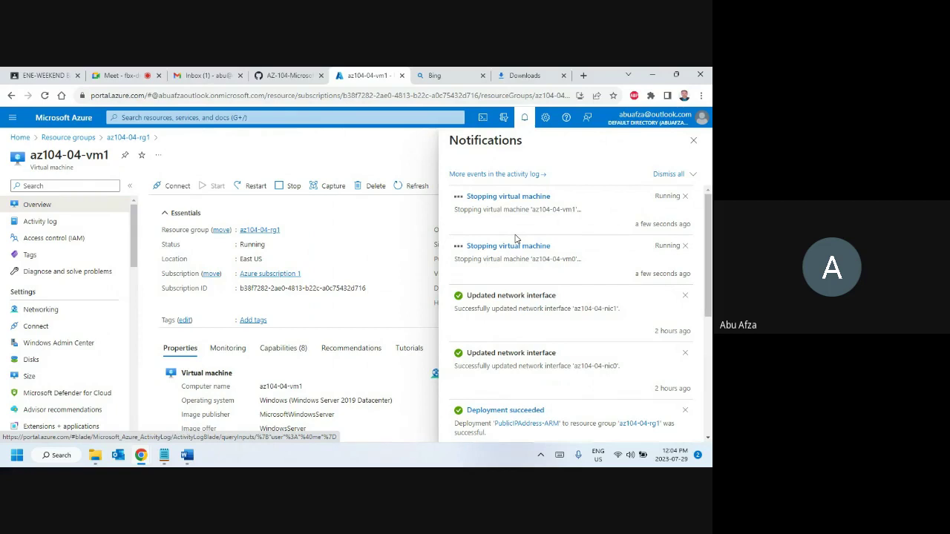
{"action": "left_click", "coordinate": [563, 76]}
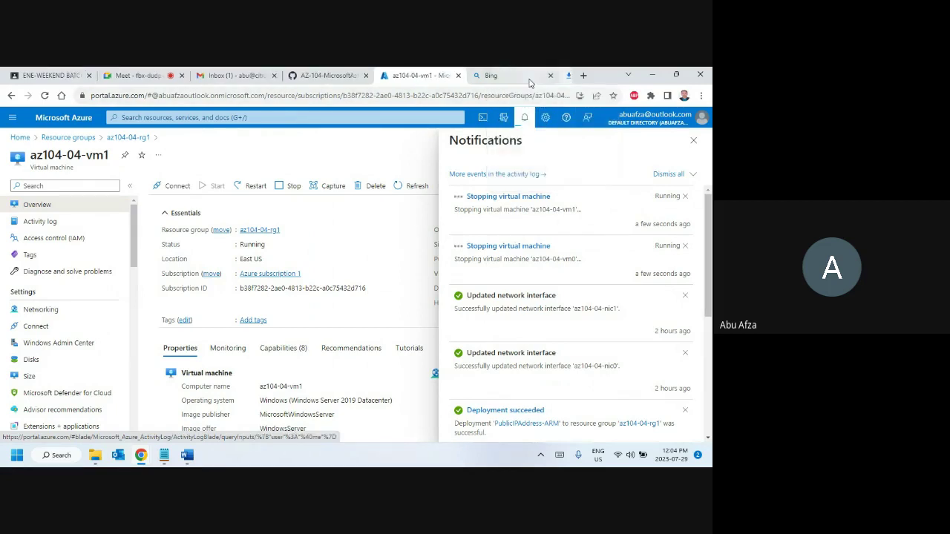
{"action": "left_click", "coordinate": [563, 76]}
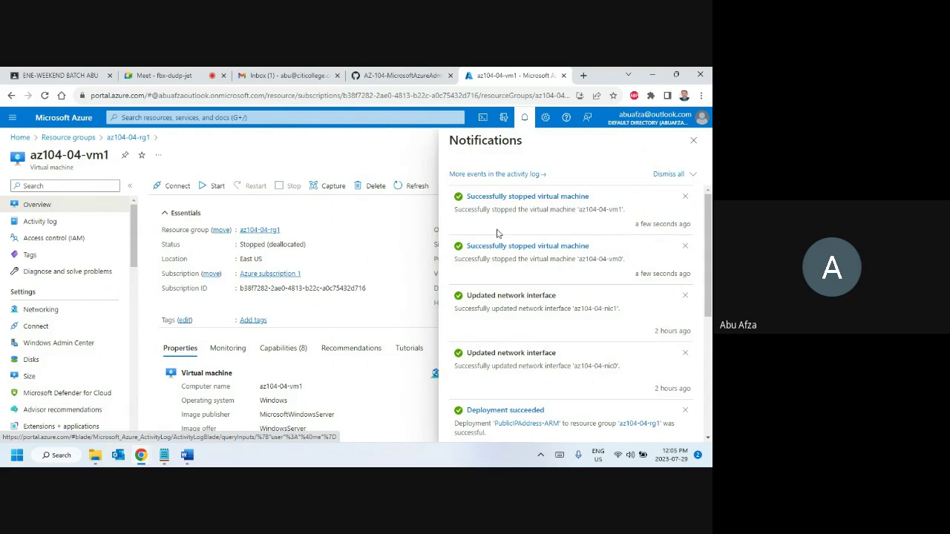
{"action": "left_click", "coordinate": [694, 141]}
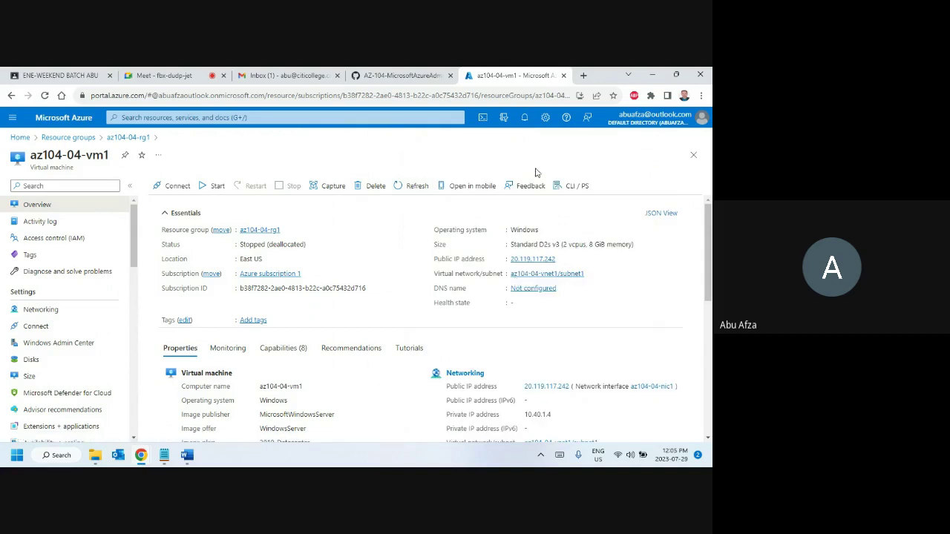
- Snap the Azure window right and open the Network security groups service via portal search
{"action": "mouse_move", "coordinate": [675, 76]}
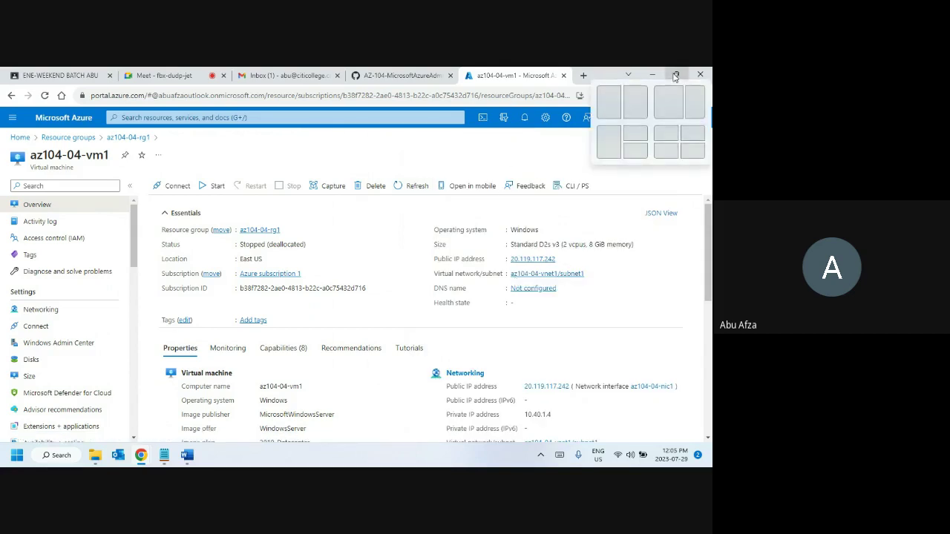
{"action": "left_click", "coordinate": [634, 105]}
{"action": "scroll", "coordinate": [128, 210], "scroll_direction": "down", "scroll_amount": 4}
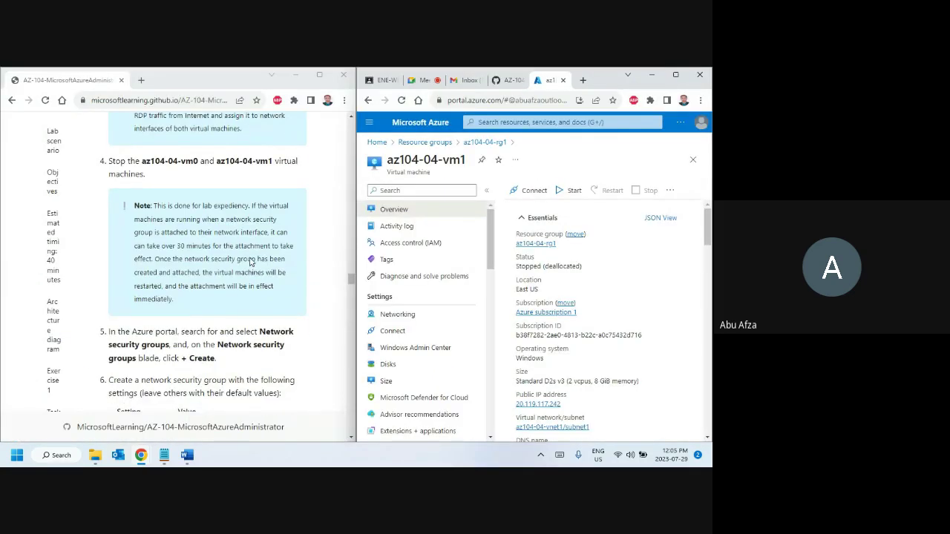
{"action": "left_click", "coordinate": [121, 204]}
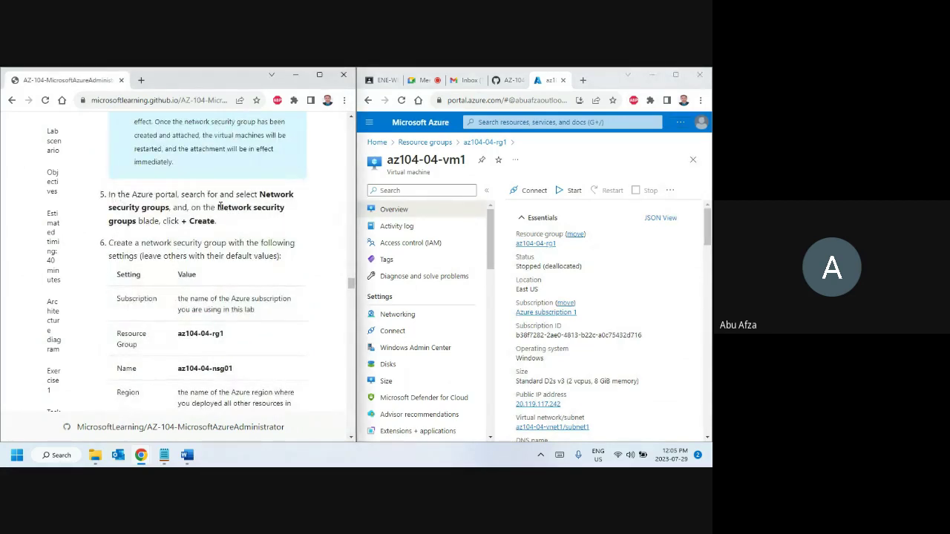
{"action": "left_click_drag", "start_coordinate": [261, 195], "coordinate": [168, 208]}
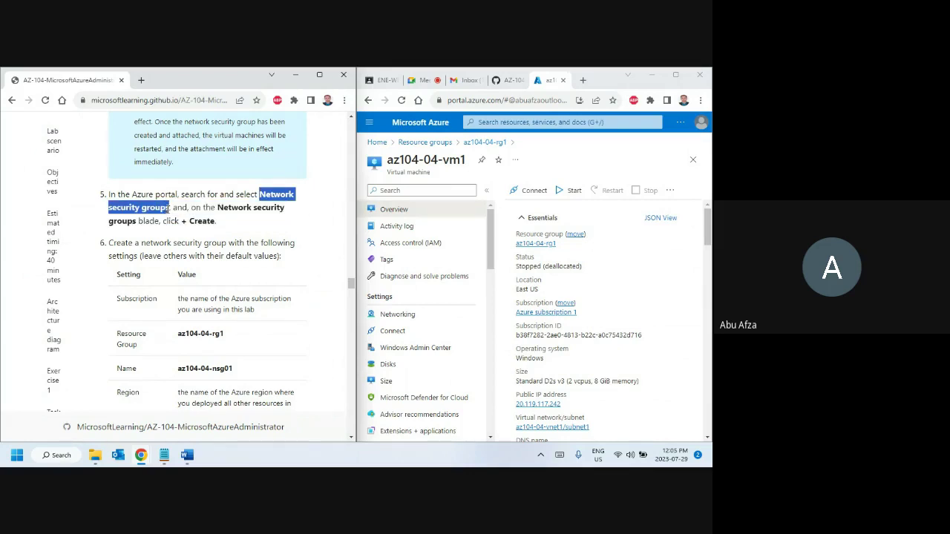
{"action": "left_click", "coordinate": [546, 121]}
{"action": "type", "text": "Network security groups"}
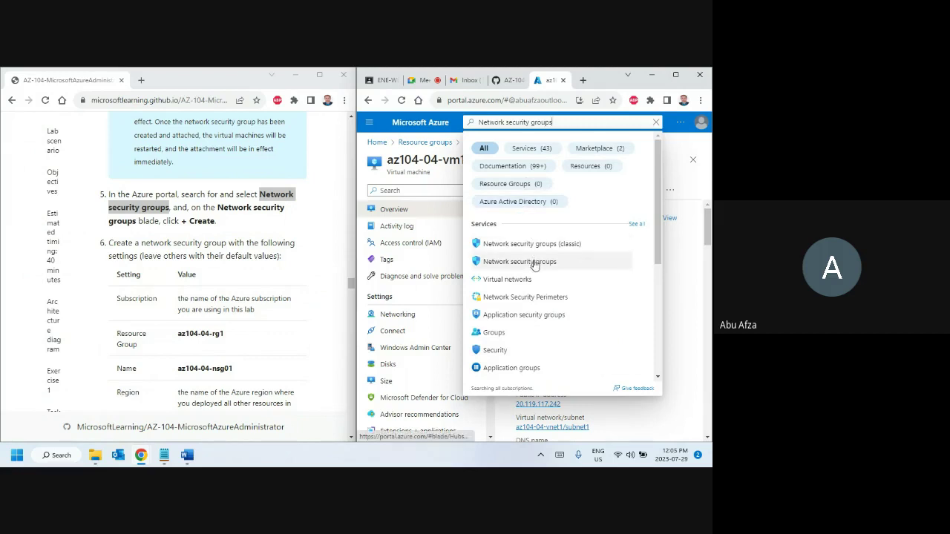
{"action": "left_click", "coordinate": [534, 262]}
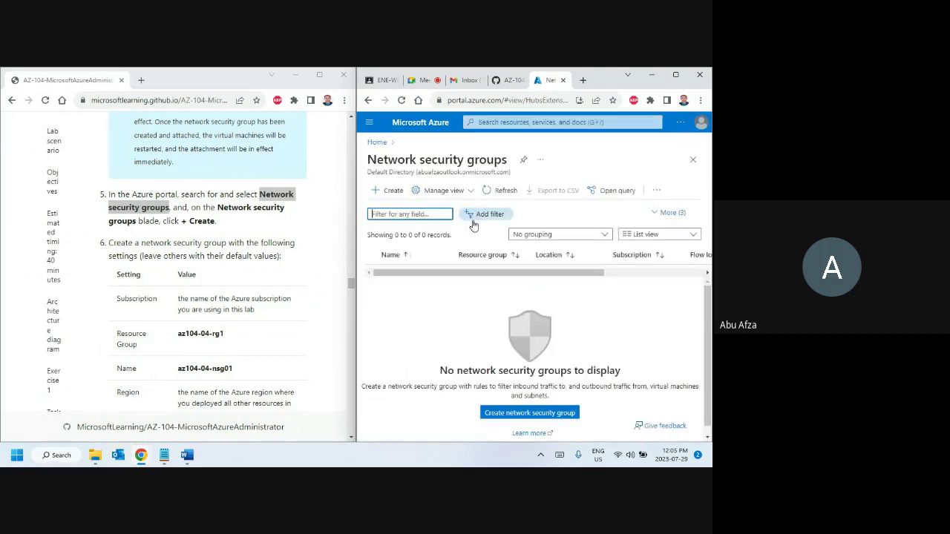
- Start creating a new network security group
{"action": "double_click", "coordinate": [201, 220]}
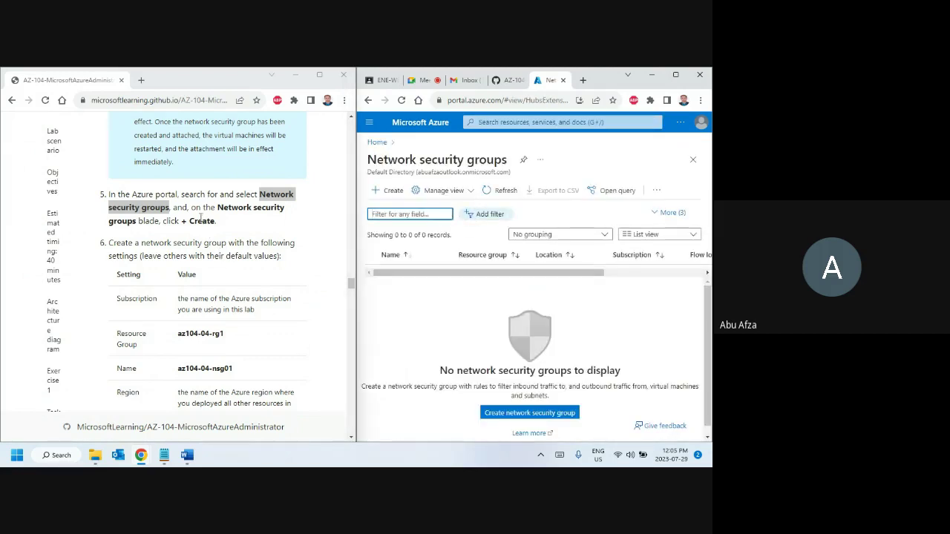
{"action": "scroll", "coordinate": [211, 236], "scroll_direction": "down", "scroll_amount": 1}
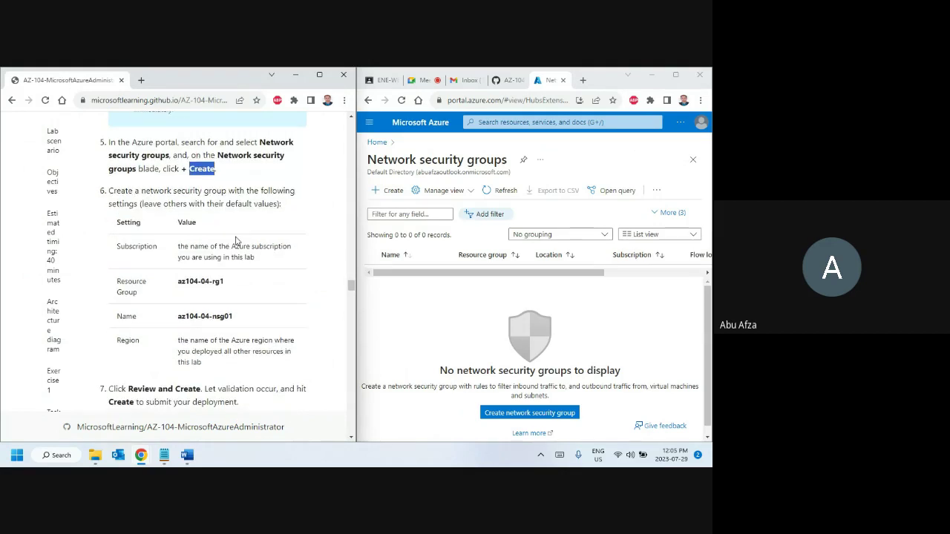
{"action": "left_click", "coordinate": [391, 190]}
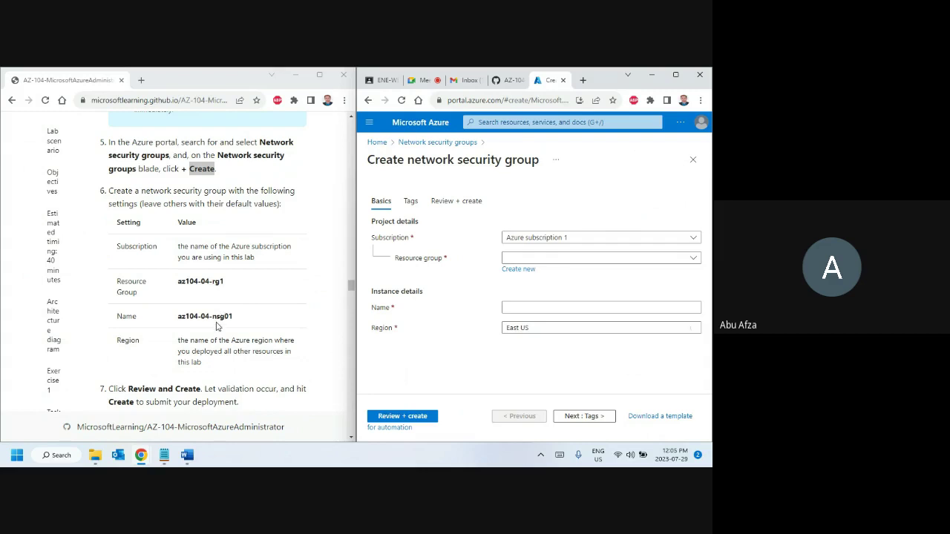
- Set resource group az104-04-rg1 and name az104-04-nsg01 for the new network security group
{"action": "left_click", "coordinate": [545, 261]}
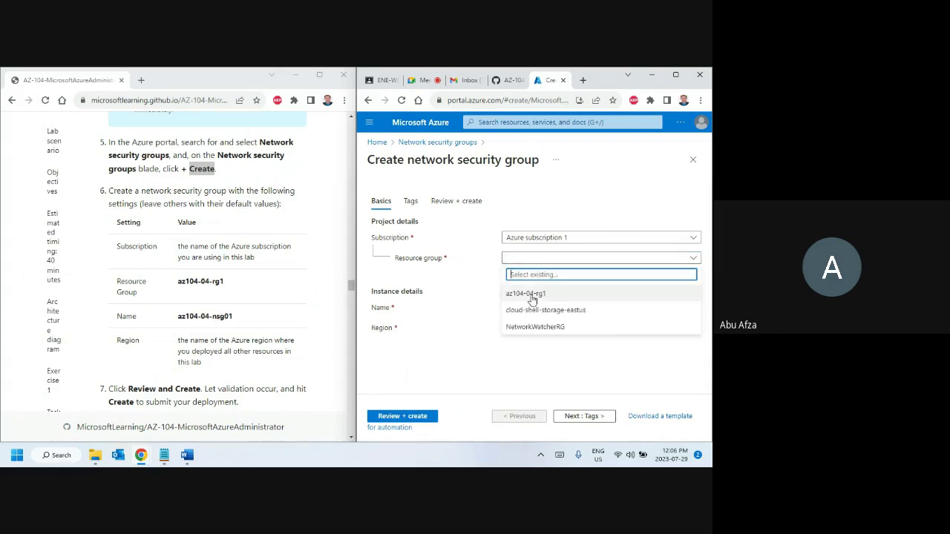
{"action": "left_click", "coordinate": [532, 296]}
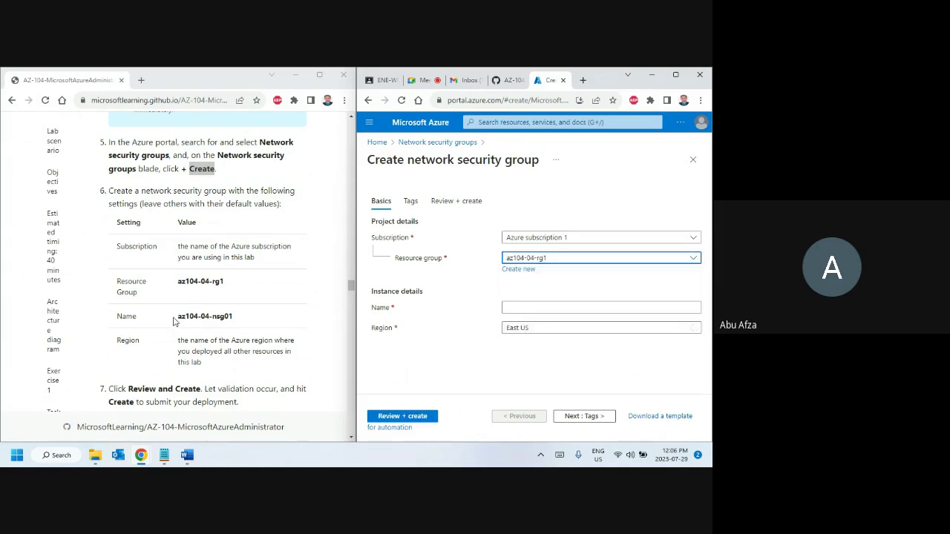
{"action": "left_click_drag", "start_coordinate": [174, 321], "coordinate": [242, 317]}
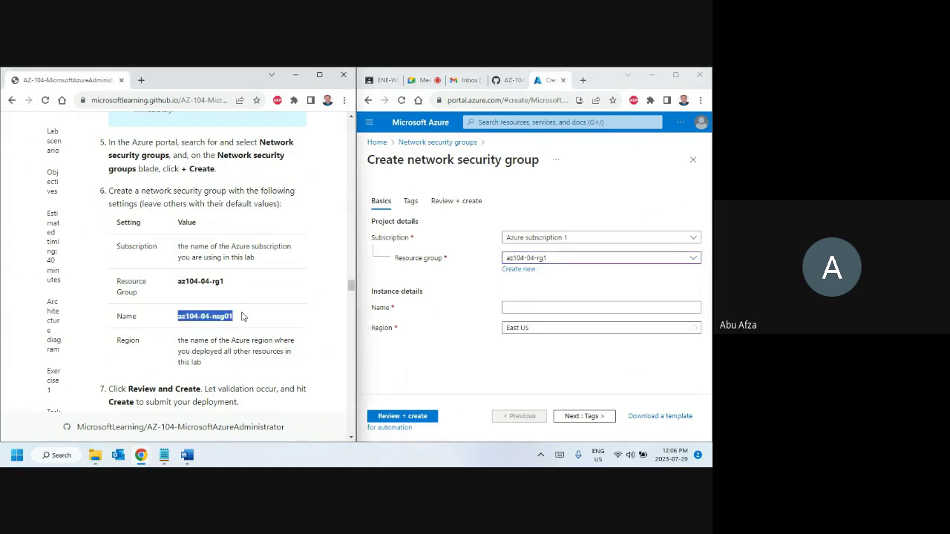
{"action": "key", "text": "ctrl+c"}
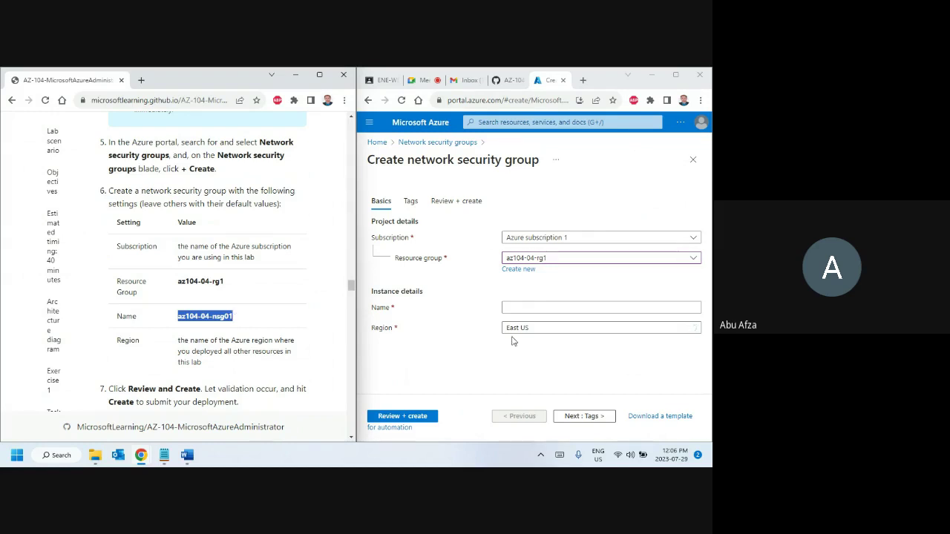
{"action": "left_click", "coordinate": [546, 307]}
{"action": "key", "text": "ctrl+v"}
- Review and create the az104-04-nsg01 network security group deployment
{"action": "scroll", "coordinate": [244, 292], "scroll_direction": "down", "scroll_amount": 1}
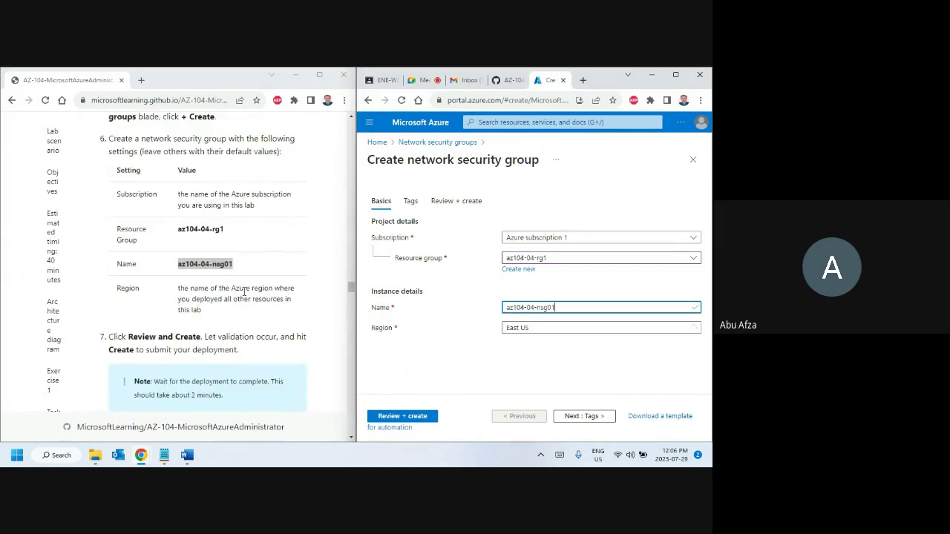
{"action": "scroll", "coordinate": [267, 327], "scroll_direction": "down", "scroll_amount": 1}
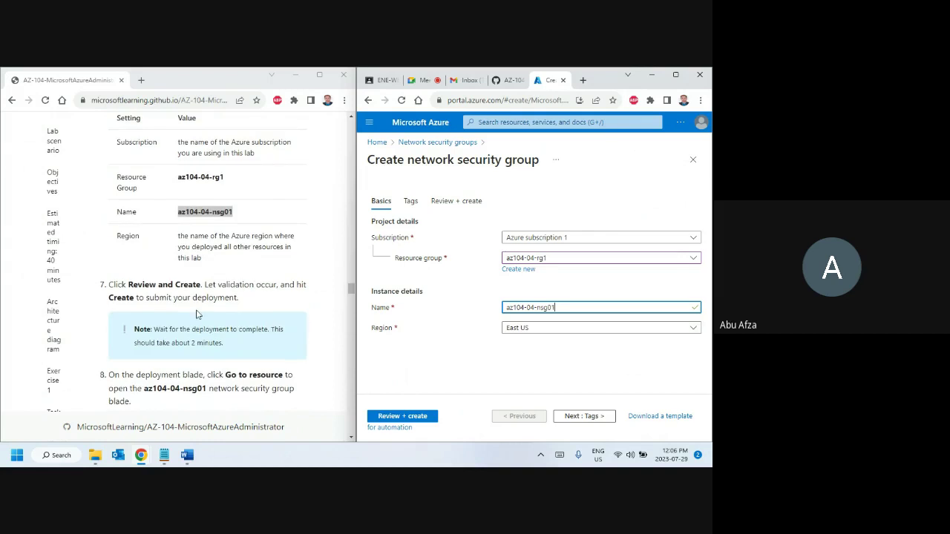
{"action": "left_click", "coordinate": [418, 415]}
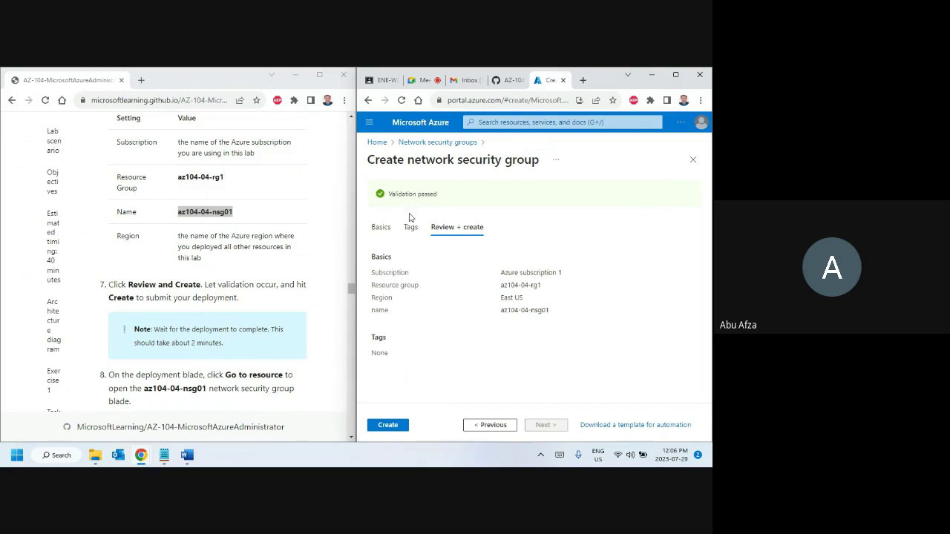
{"action": "left_click", "coordinate": [387, 427]}
{"action": "left_click", "coordinate": [387, 427]}
{"action": "scroll", "coordinate": [299, 319], "scroll_direction": "down", "scroll_amount": 3}
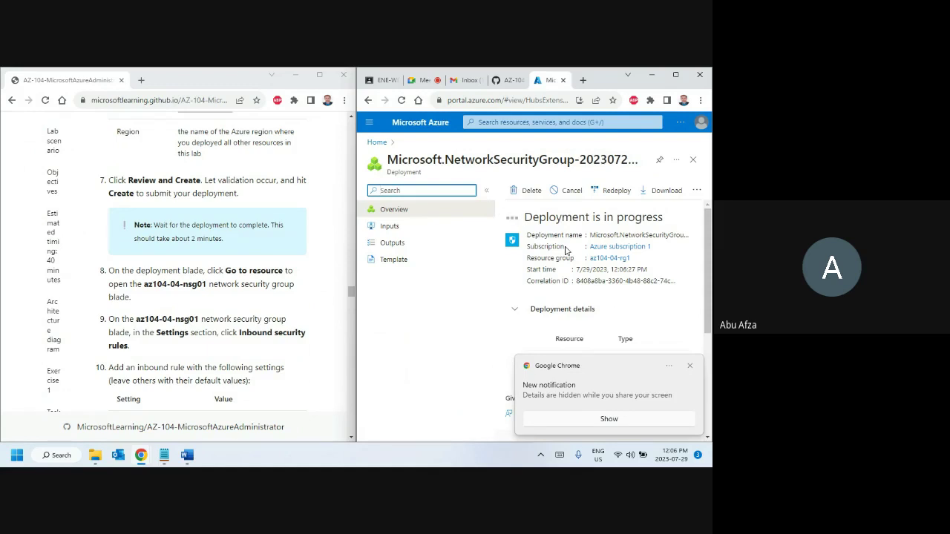
- Open az104-04-nsg01's Inbound security rules and begin adding a new rule
{"action": "left_click", "coordinate": [691, 368]}
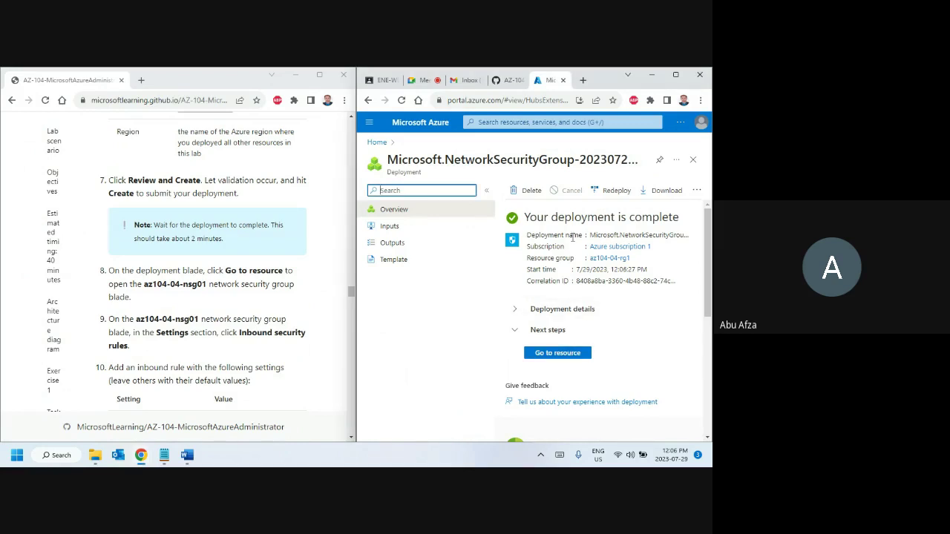
{"action": "left_click", "coordinate": [556, 354]}
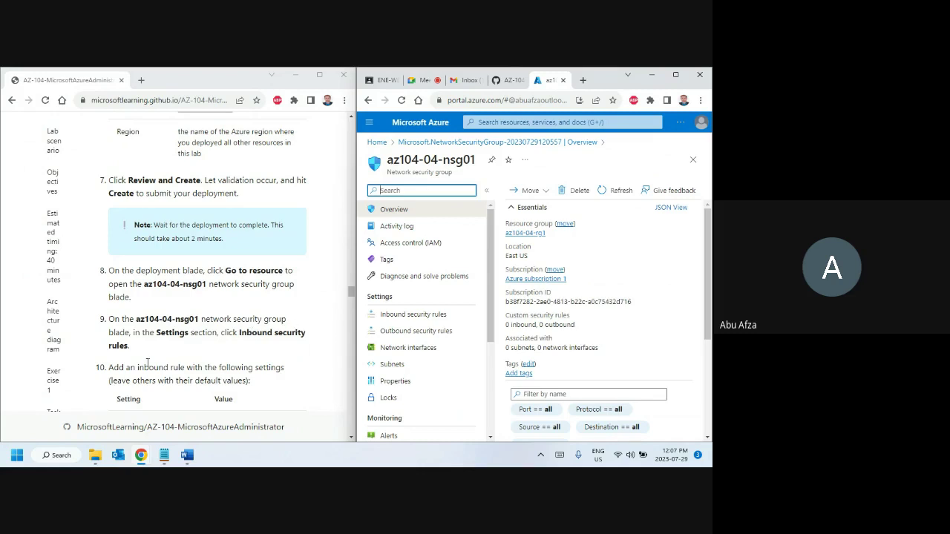
{"action": "left_click", "coordinate": [413, 319]}
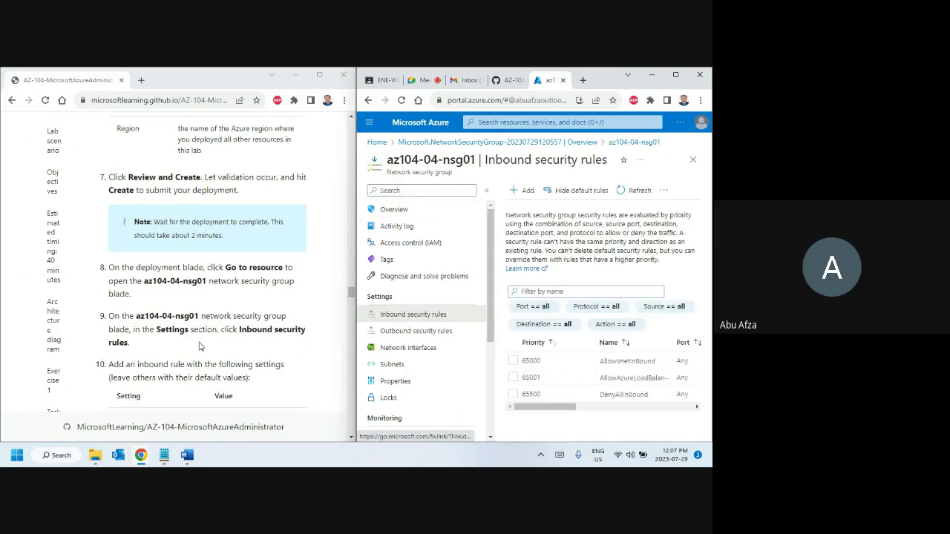
{"action": "scroll", "coordinate": [215, 348], "scroll_direction": "down", "scroll_amount": 1}
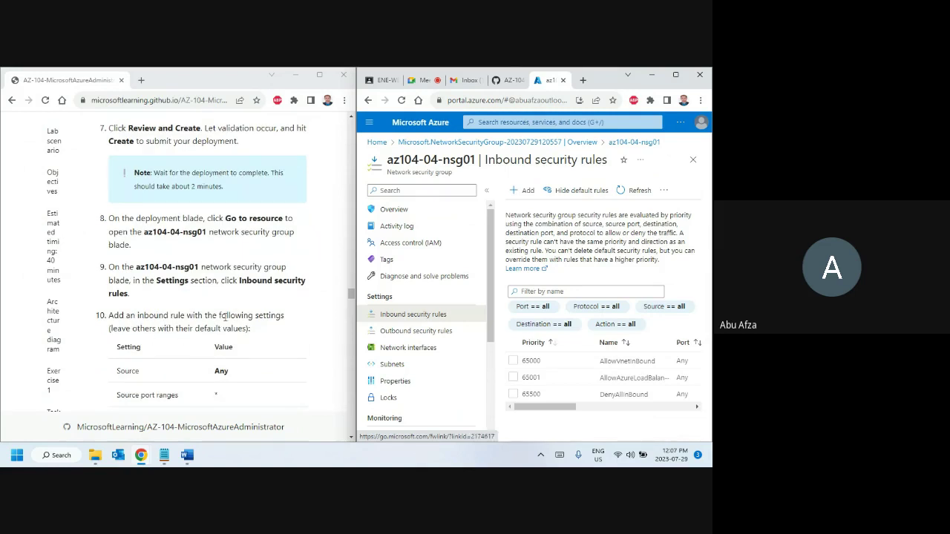
{"action": "left_click", "coordinate": [526, 191]}
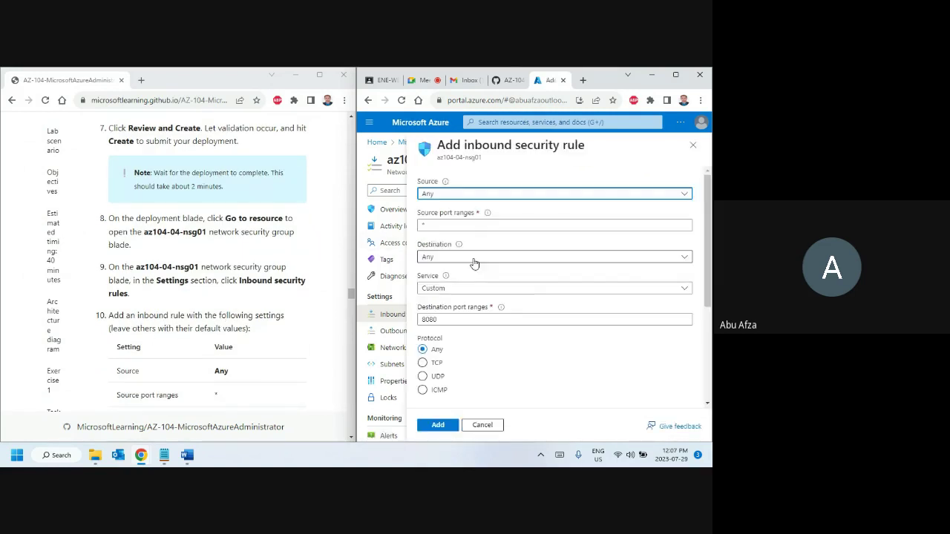
- Set the inbound rule's service to RDP
{"action": "scroll", "coordinate": [178, 387], "scroll_direction": "down", "scroll_amount": 4}
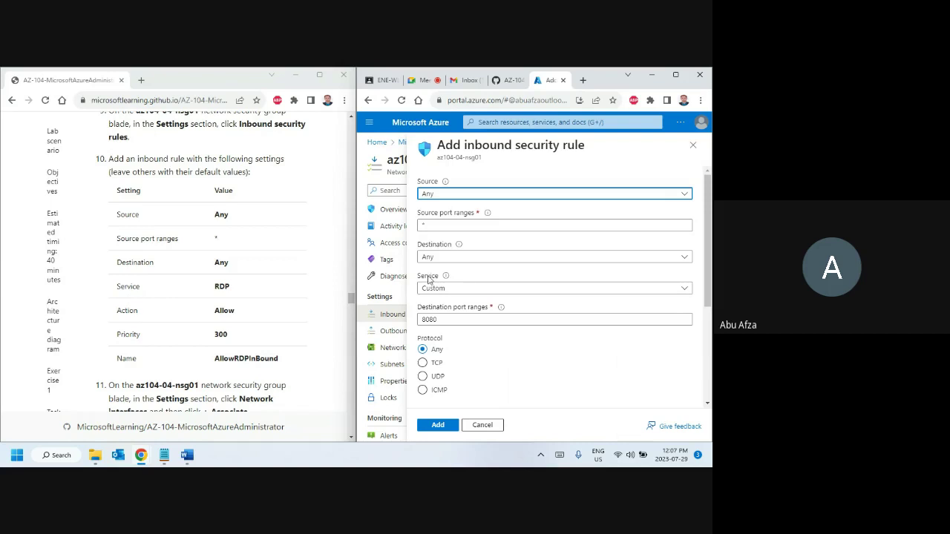
{"action": "left_click", "coordinate": [461, 289]}
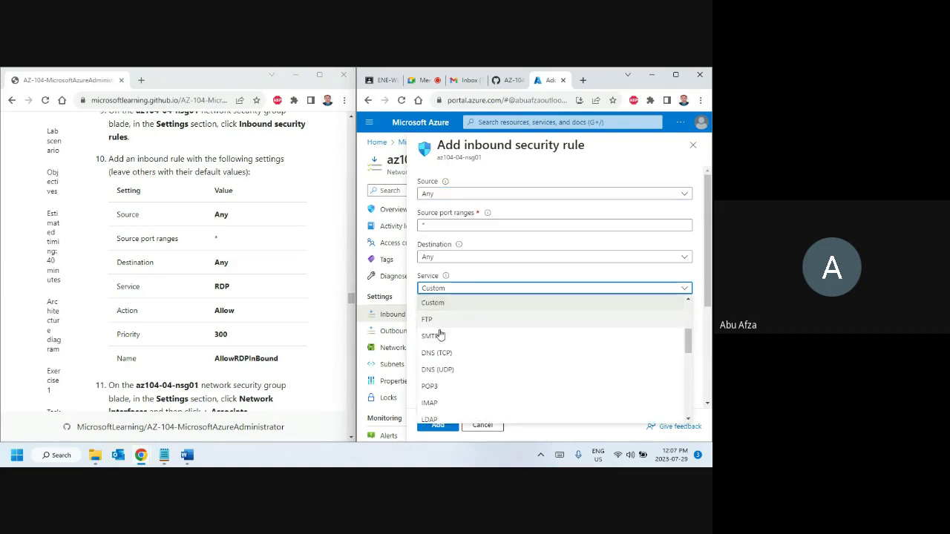
{"action": "scroll", "coordinate": [448, 400], "scroll_direction": "down", "scroll_amount": 1}
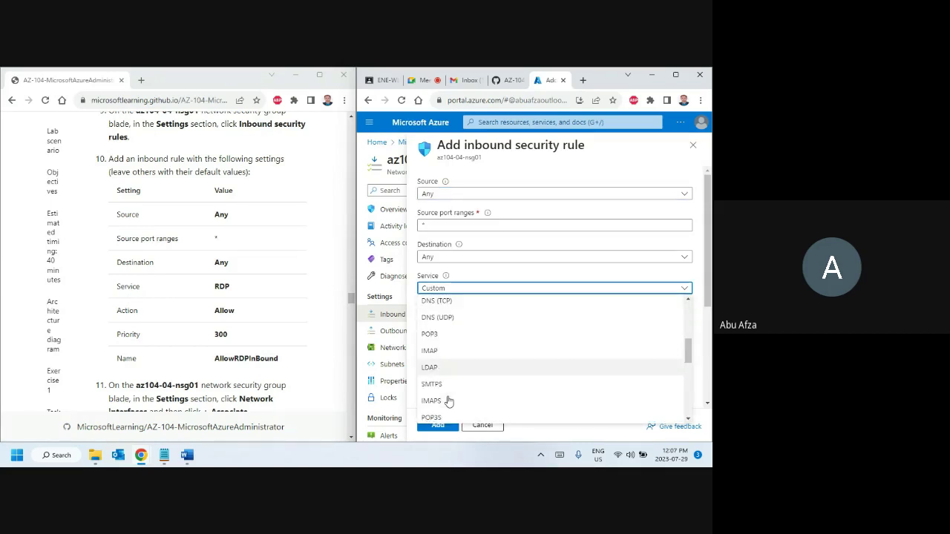
{"action": "scroll", "coordinate": [448, 400], "scroll_direction": "down", "scroll_amount": 2}
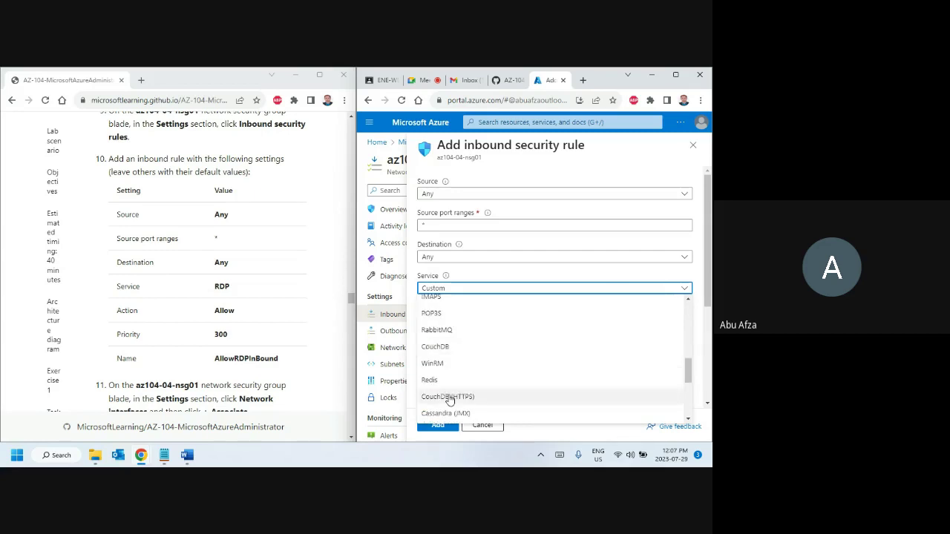
{"action": "scroll", "coordinate": [449, 400], "scroll_direction": "down", "scroll_amount": 2}
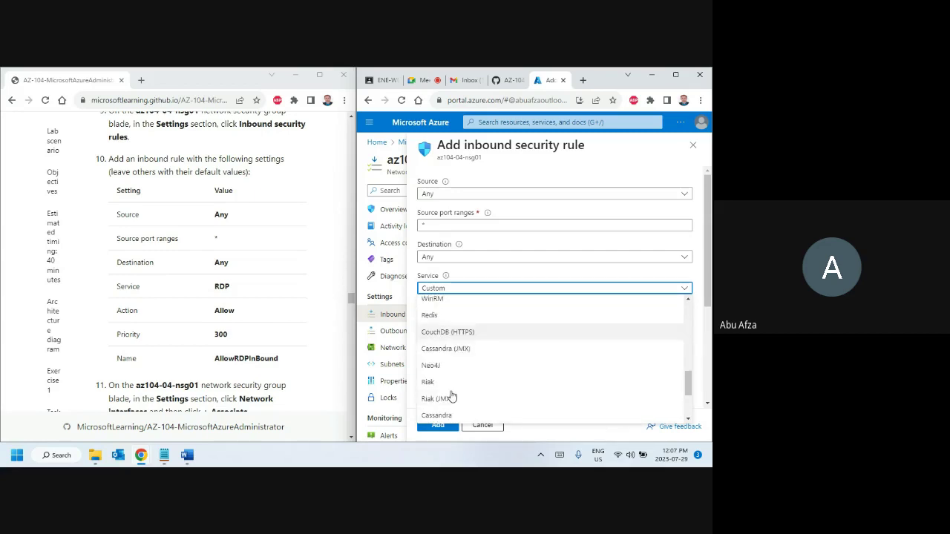
{"action": "scroll", "coordinate": [451, 395], "scroll_direction": "down", "scroll_amount": 2}
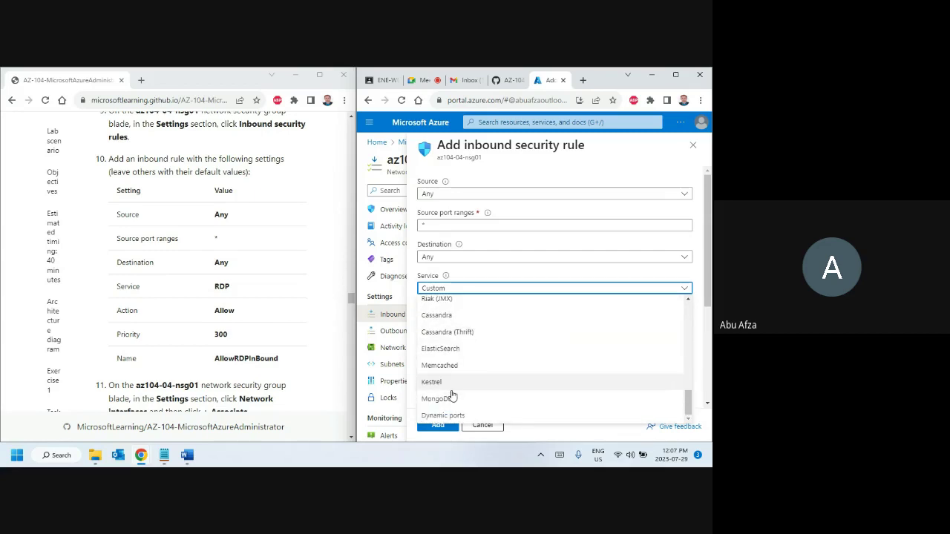
{"action": "scroll", "coordinate": [454, 389], "scroll_direction": "up", "scroll_amount": 5}
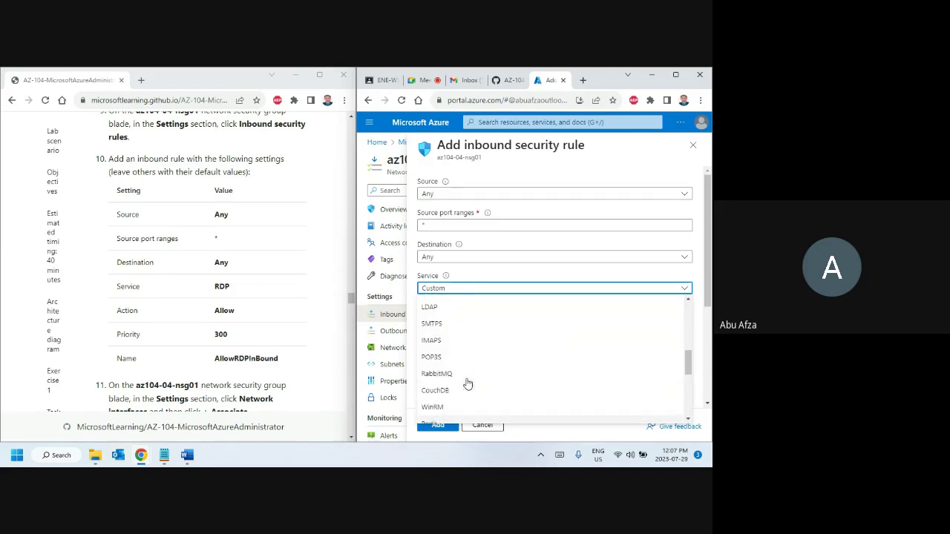
{"action": "scroll", "coordinate": [467, 384], "scroll_direction": "up", "scroll_amount": 4}
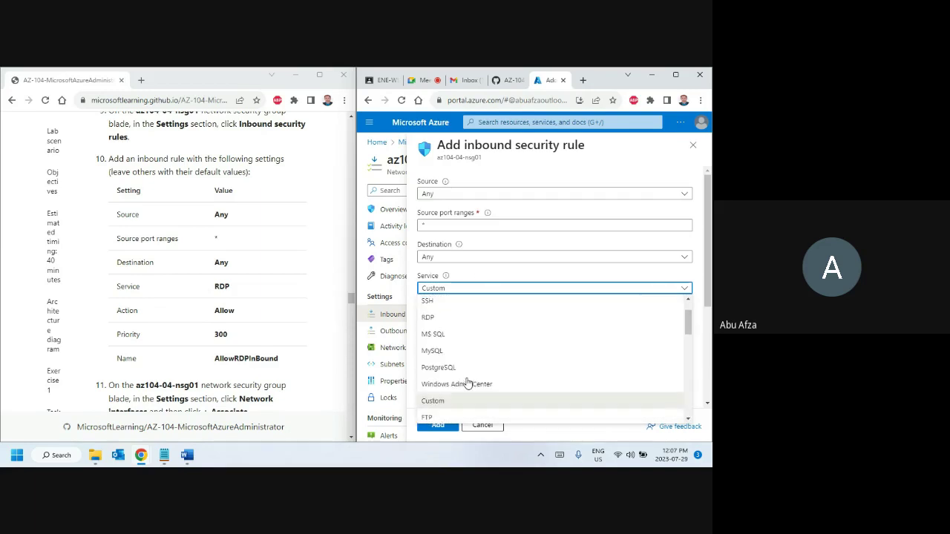
{"action": "scroll", "coordinate": [468, 383], "scroll_direction": "up", "scroll_amount": 1}
{"action": "left_click", "coordinate": [437, 355]}
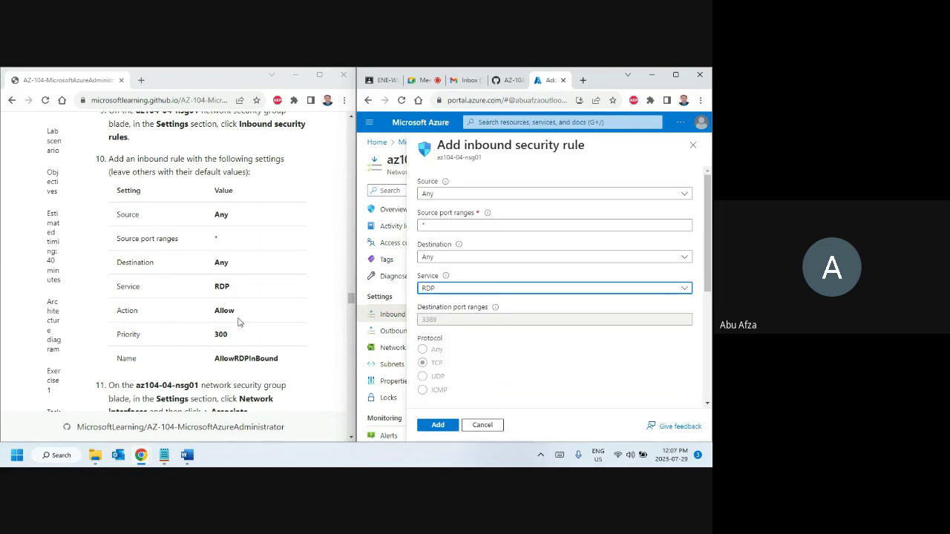
- Change the rule priority to 300
{"action": "scroll", "coordinate": [548, 306], "scroll_direction": "down", "scroll_amount": 1}
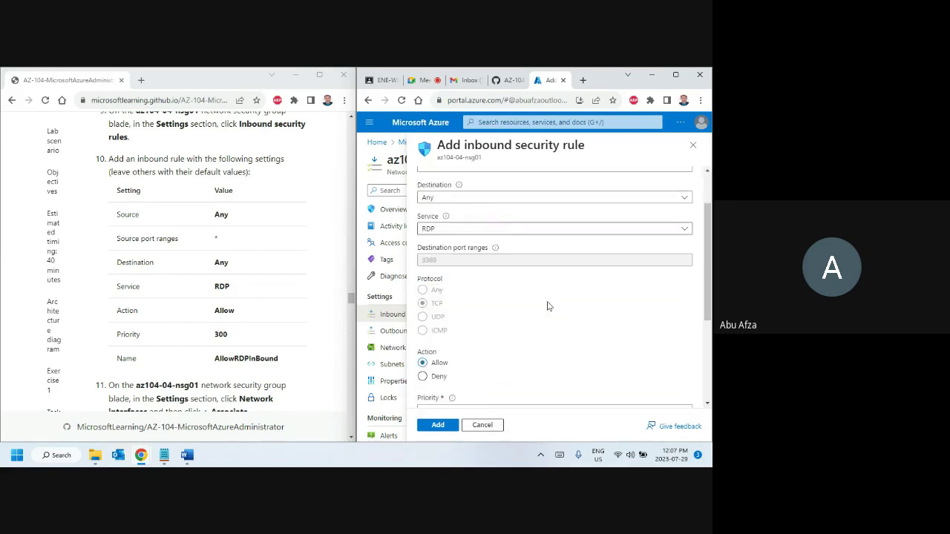
{"action": "scroll", "coordinate": [547, 305], "scroll_direction": "down", "scroll_amount": 1}
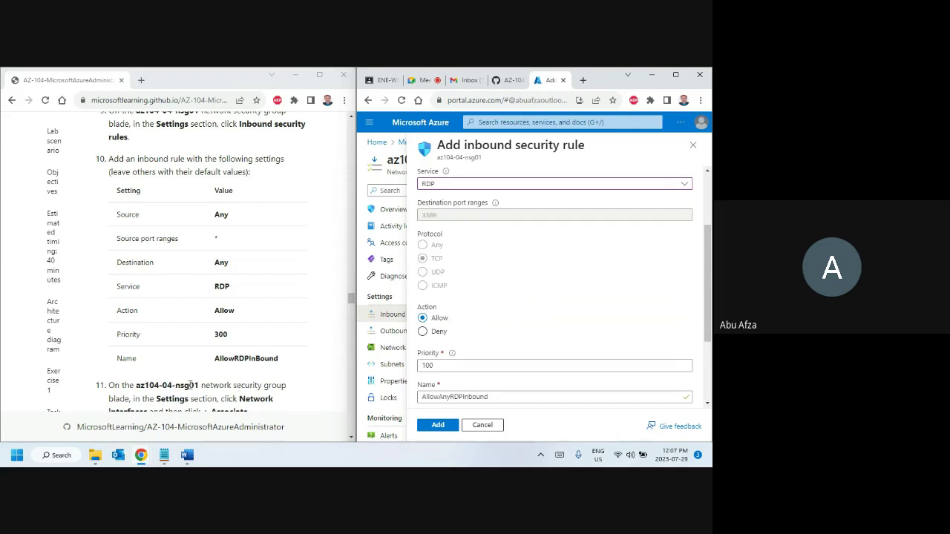
{"action": "double_click", "coordinate": [443, 366]}
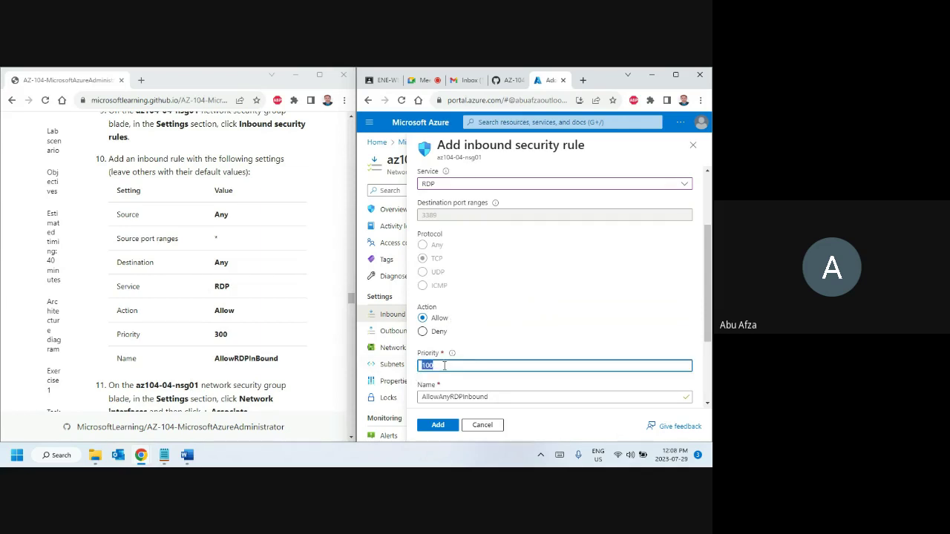
{"action": "type", "text": "30"}
- Name the rule AllowRDPInBound and add it
{"action": "scroll", "coordinate": [462, 393], "scroll_direction": "down", "scroll_amount": 2}
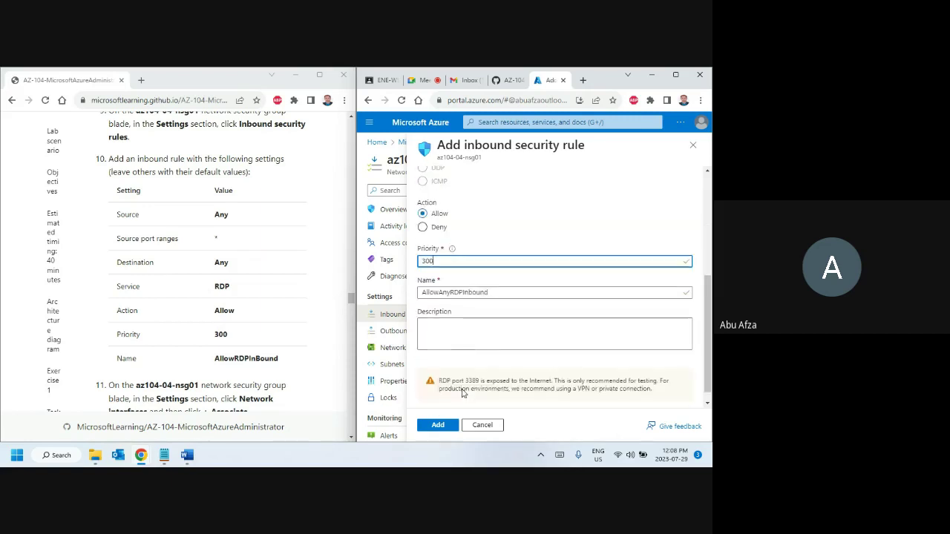
{"action": "double_click", "coordinate": [264, 359]}
{"action": "key", "text": "ctrl+c"}
{"action": "double_click", "coordinate": [502, 292]}
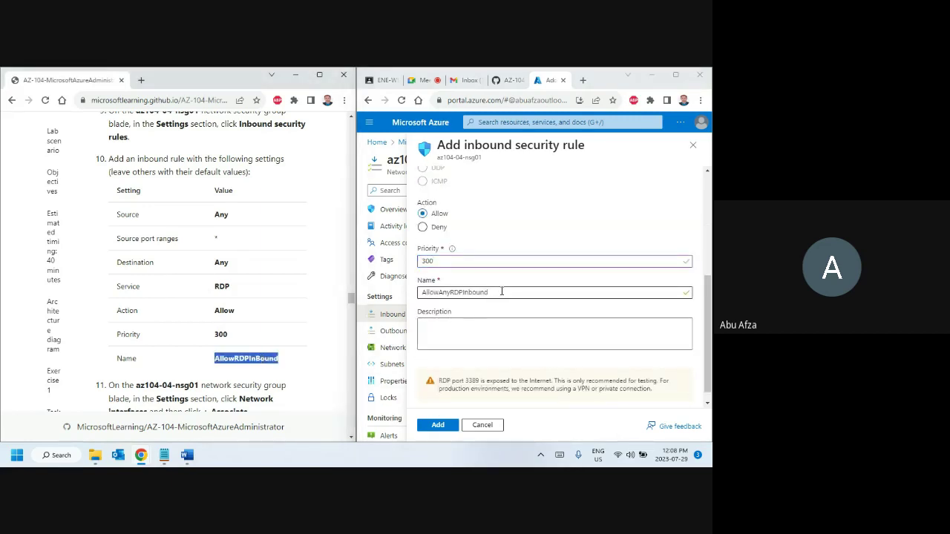
{"action": "key", "text": "ctrl+v"}
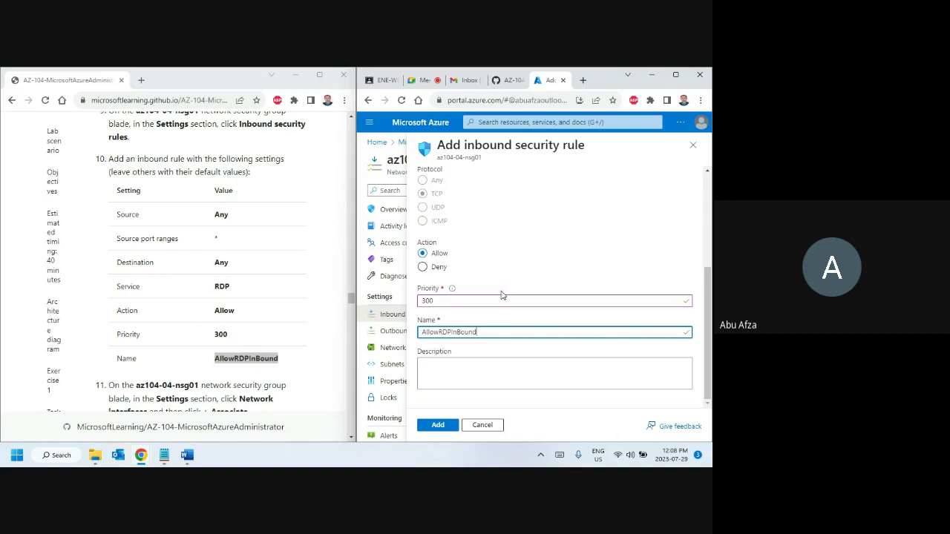
{"action": "left_click", "coordinate": [496, 349]}
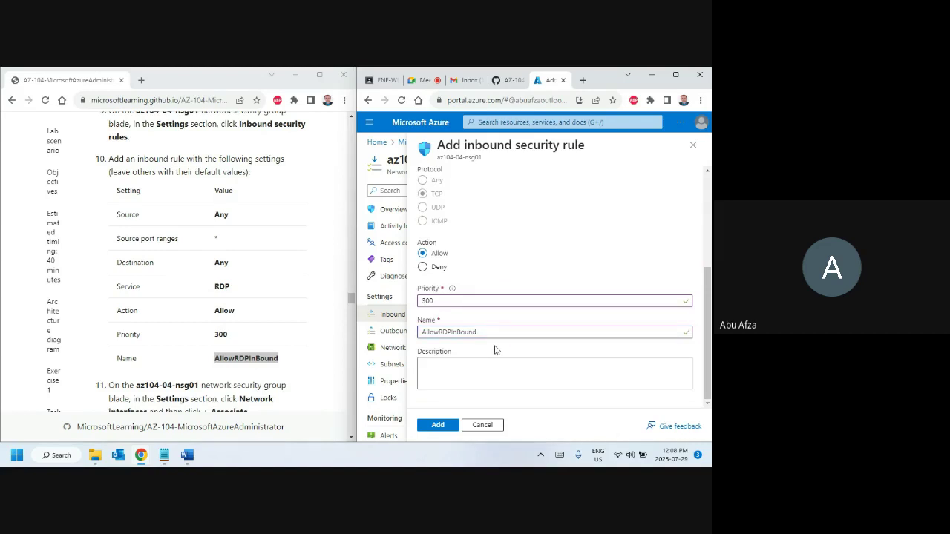
{"action": "scroll", "coordinate": [278, 386], "scroll_direction": "down", "scroll_amount": 1}
{"action": "scroll", "coordinate": [195, 214], "scroll_direction": "up", "scroll_amount": 1}
{"action": "left_click", "coordinate": [444, 427]}
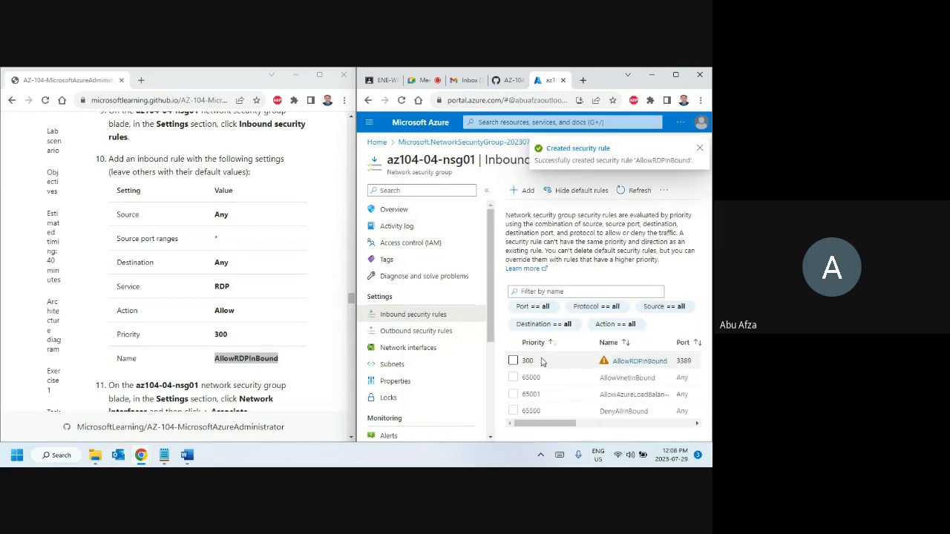
- Show the Network interfaces page of az104-04-nsg01, which has no interfaces associated yet
{"action": "scroll", "coordinate": [224, 355], "scroll_direction": "down", "scroll_amount": 3}
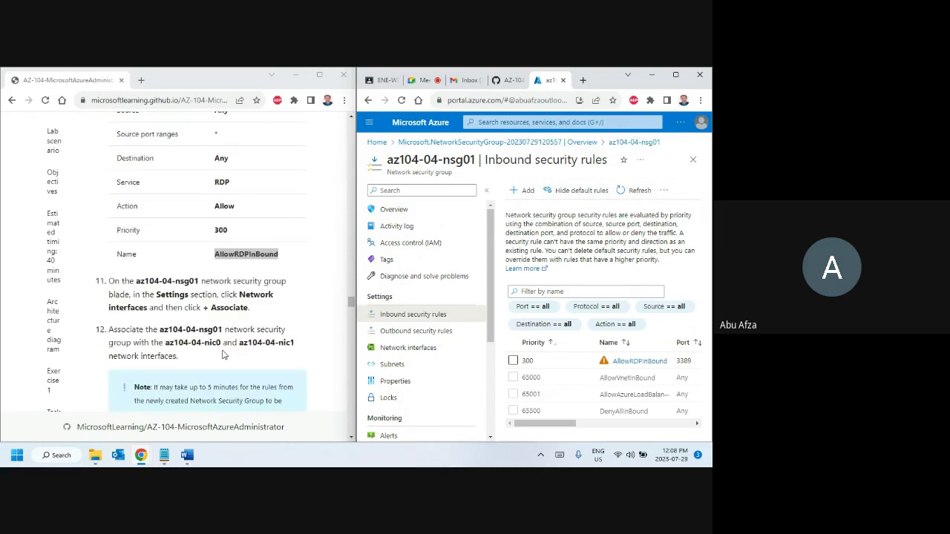
{"action": "scroll", "coordinate": [220, 354], "scroll_direction": "down", "scroll_amount": 1}
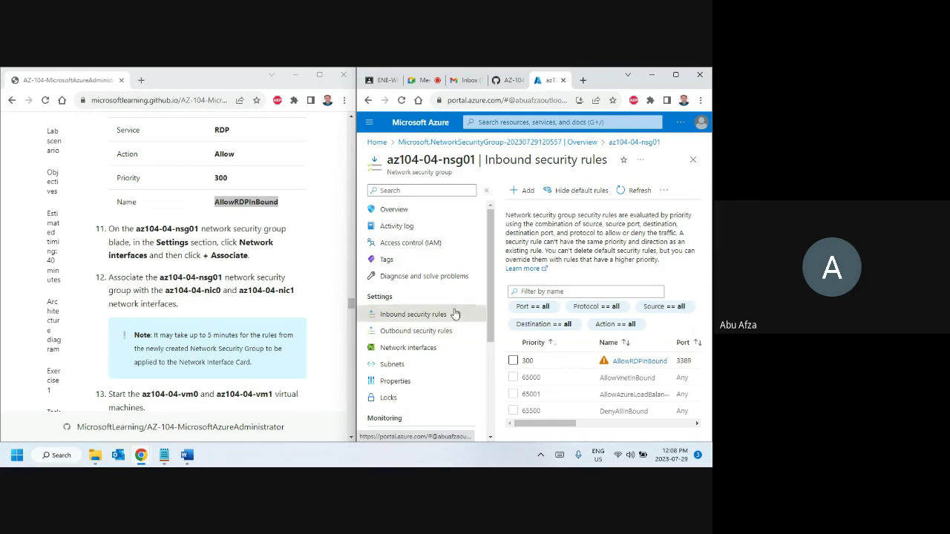
{"action": "scroll", "coordinate": [445, 308], "scroll_direction": "down", "scroll_amount": 1}
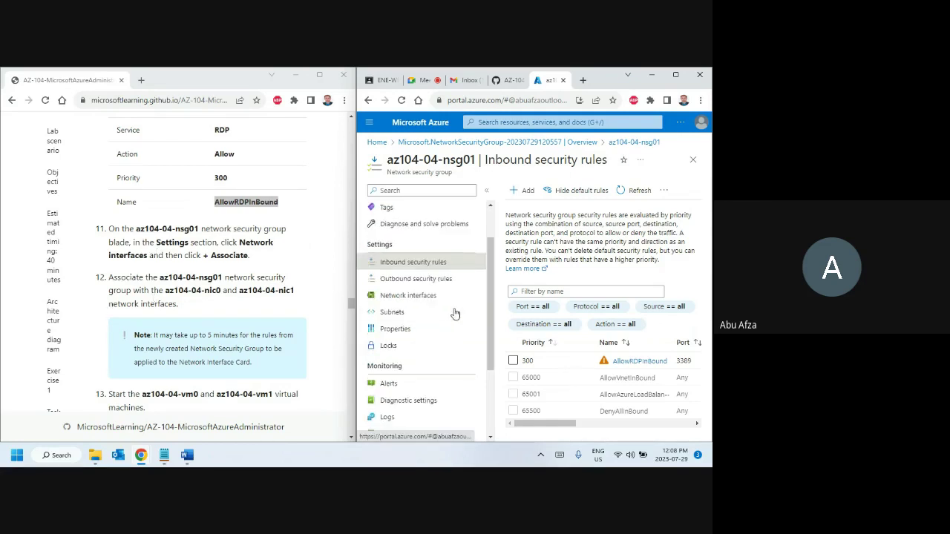
{"action": "left_click", "coordinate": [400, 296]}
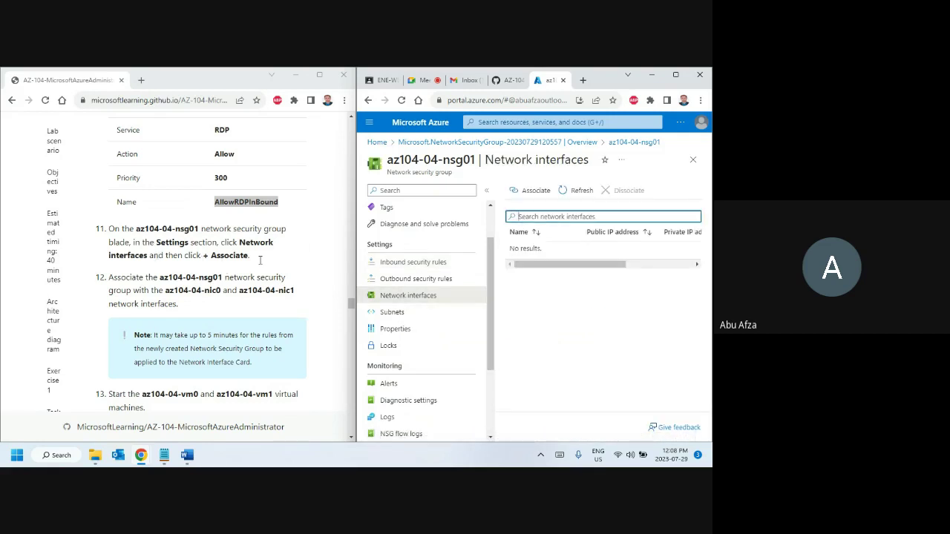
- Associate network interface az104-04-nic0 with security group az104-04-nsg01
{"action": "left_click", "coordinate": [526, 190]}
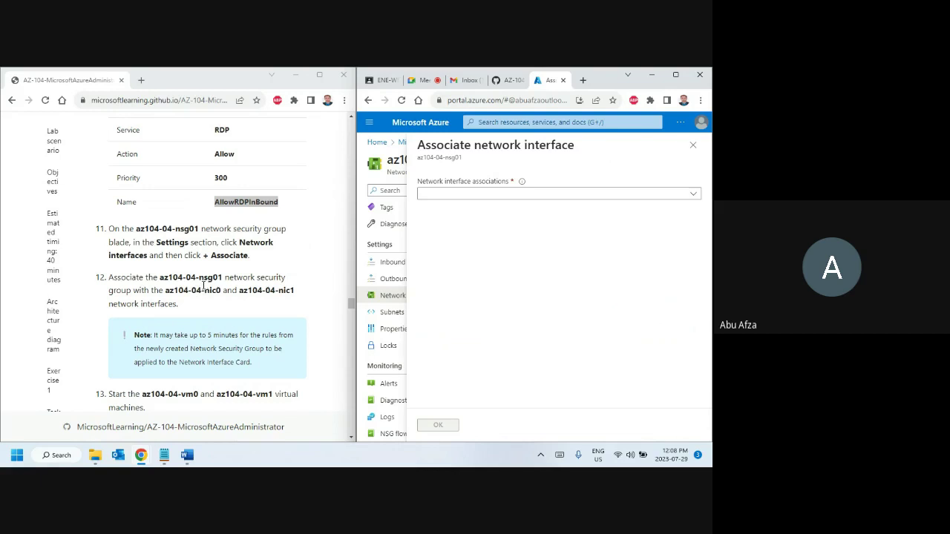
{"action": "left_click", "coordinate": [467, 193]}
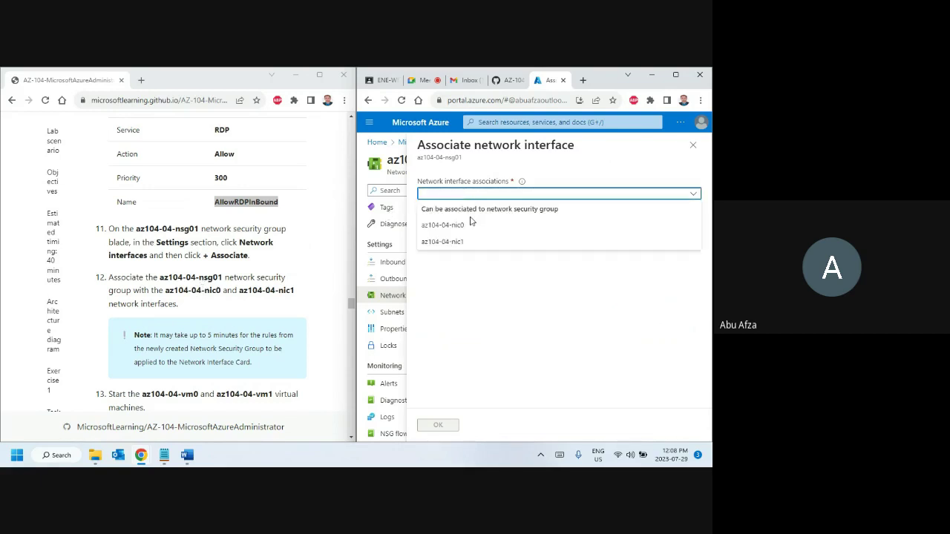
{"action": "left_click", "coordinate": [469, 225]}
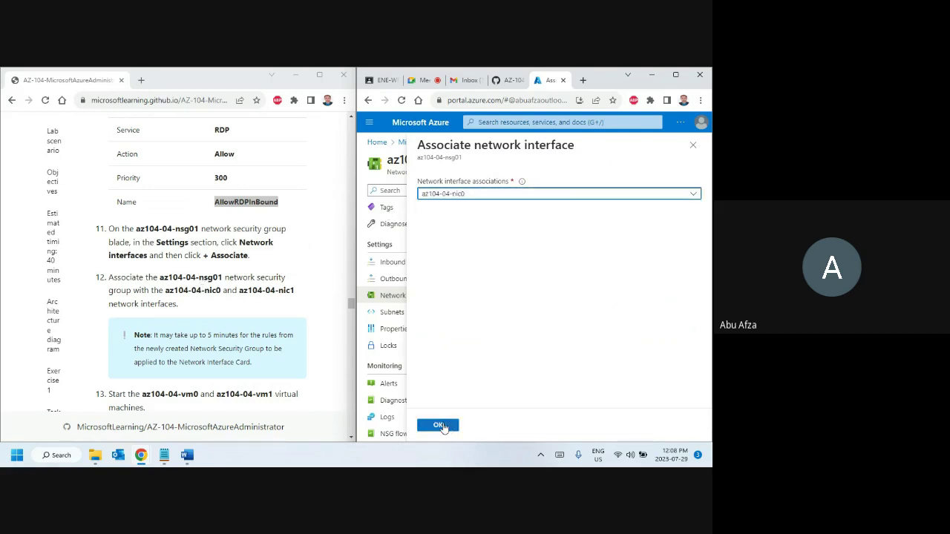
{"action": "left_click", "coordinate": [443, 425]}
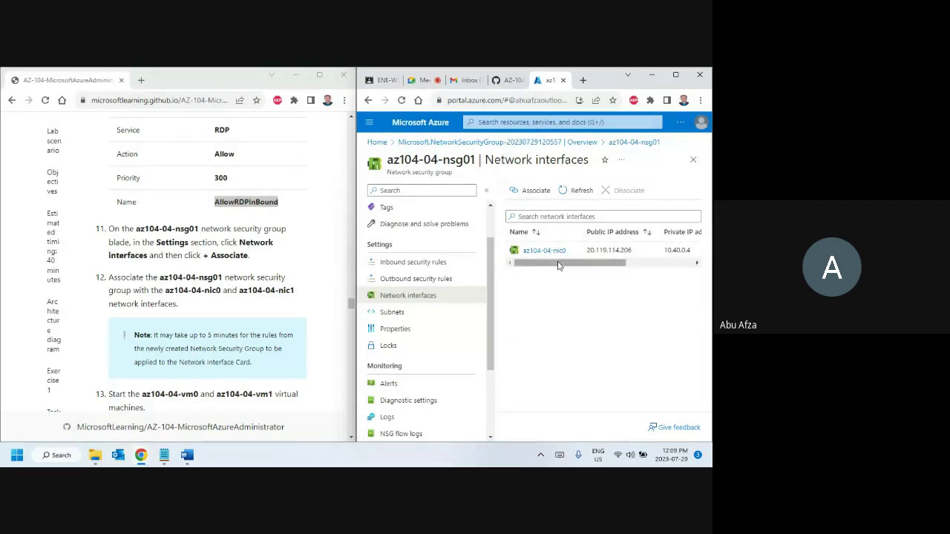
- Also associate az104-04-nic1 with az104-04-nsg01
{"action": "left_click", "coordinate": [528, 192]}
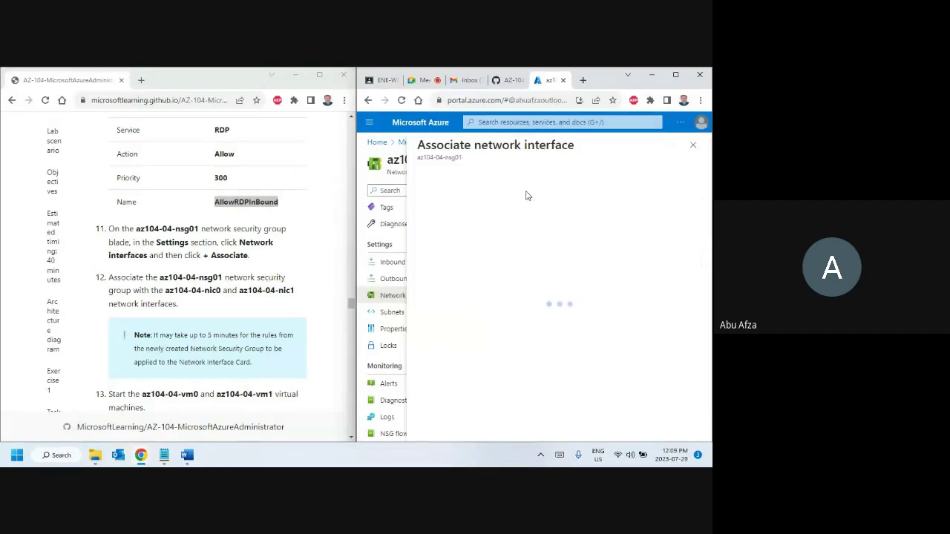
{"action": "left_click", "coordinate": [475, 196]}
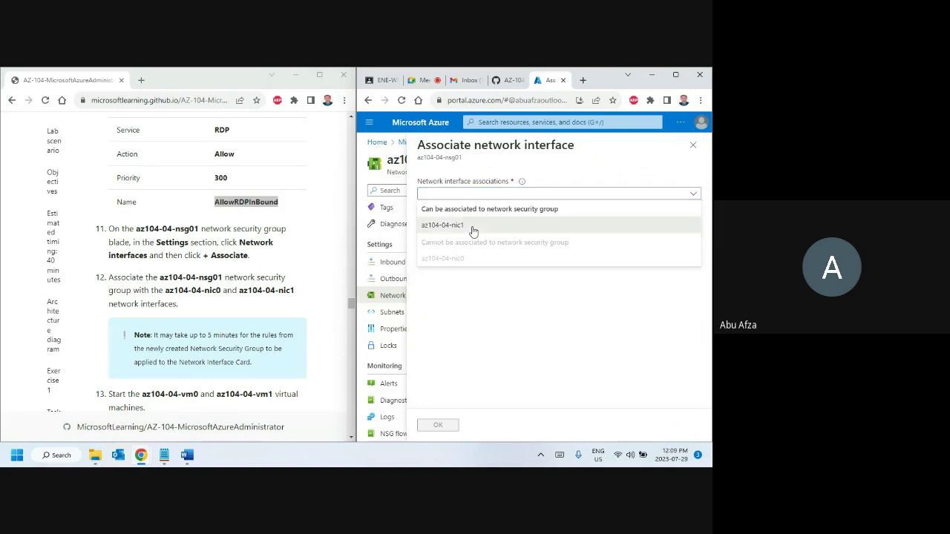
{"action": "left_click", "coordinate": [476, 223]}
{"action": "left_click", "coordinate": [440, 426]}
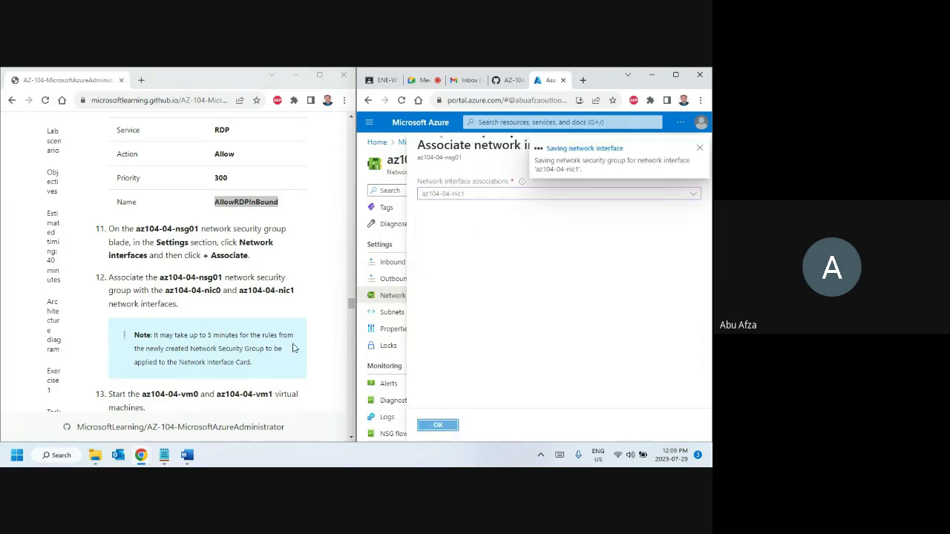
{"action": "scroll", "coordinate": [223, 276], "scroll_direction": "down", "scroll_amount": 4}
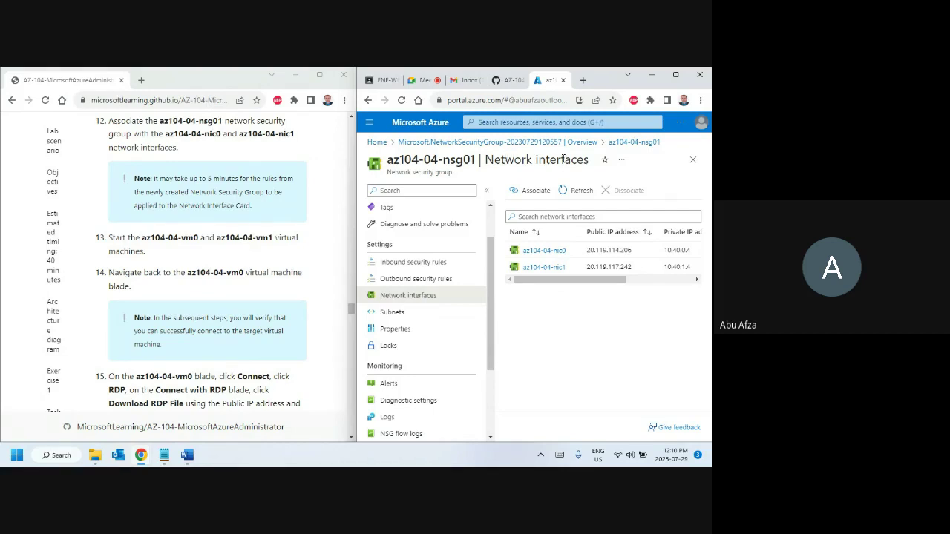
- Open az104-04-vm0 from resource group az104-04-rg1 and start it
{"action": "left_click", "coordinate": [553, 124]}
{"action": "left_click", "coordinate": [548, 282]}
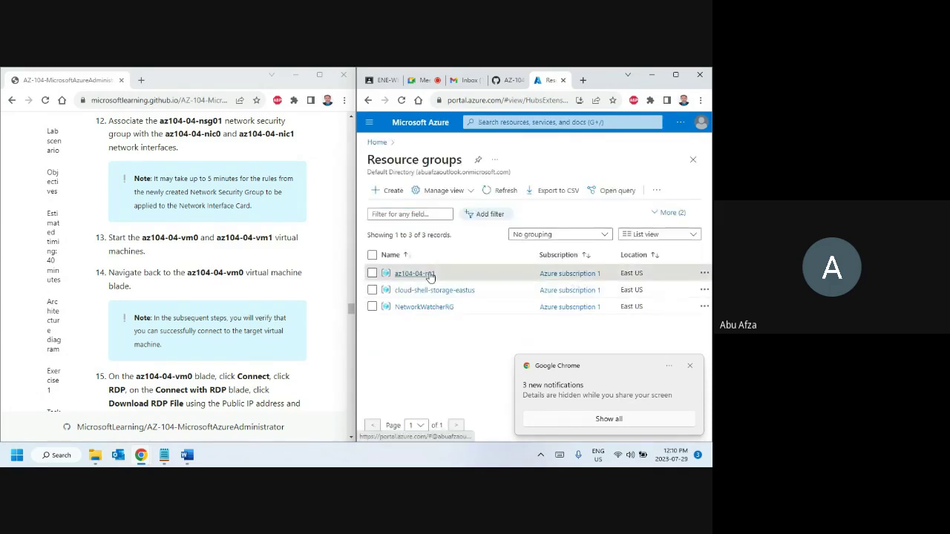
{"action": "left_click", "coordinate": [414, 273]}
{"action": "scroll", "coordinate": [593, 349], "scroll_direction": "down", "scroll_amount": 3}
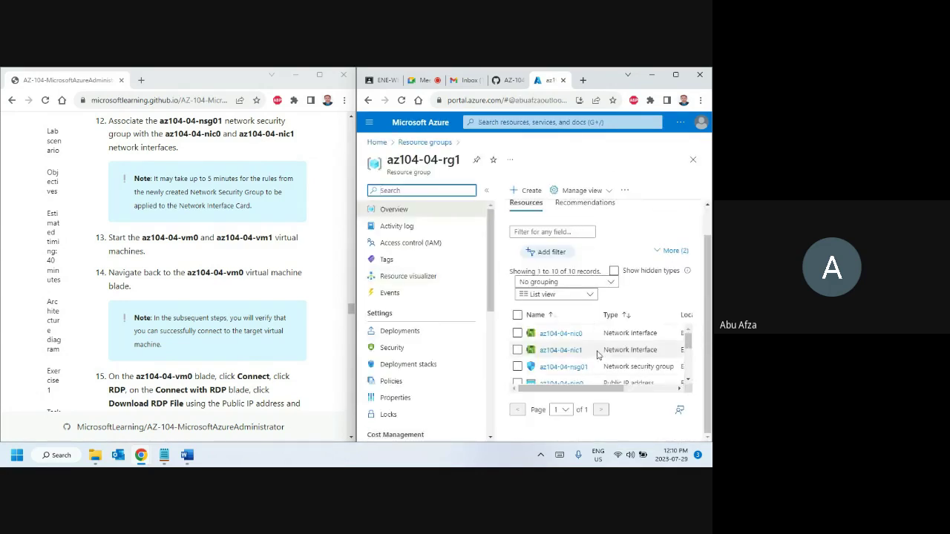
{"action": "scroll", "coordinate": [597, 354], "scroll_direction": "down", "scroll_amount": 2}
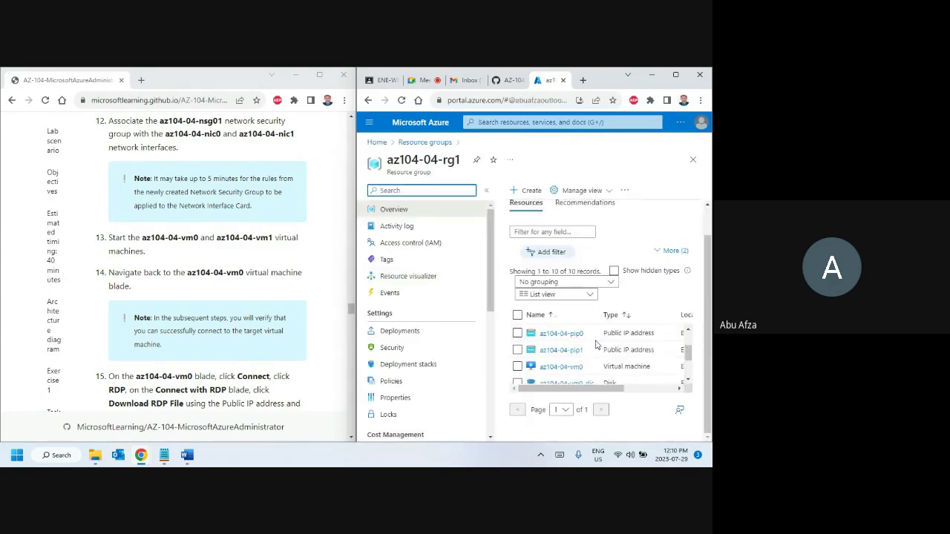
{"action": "left_click", "coordinate": [486, 193]}
{"action": "scroll", "coordinate": [475, 357], "scroll_direction": "down", "scroll_amount": 2}
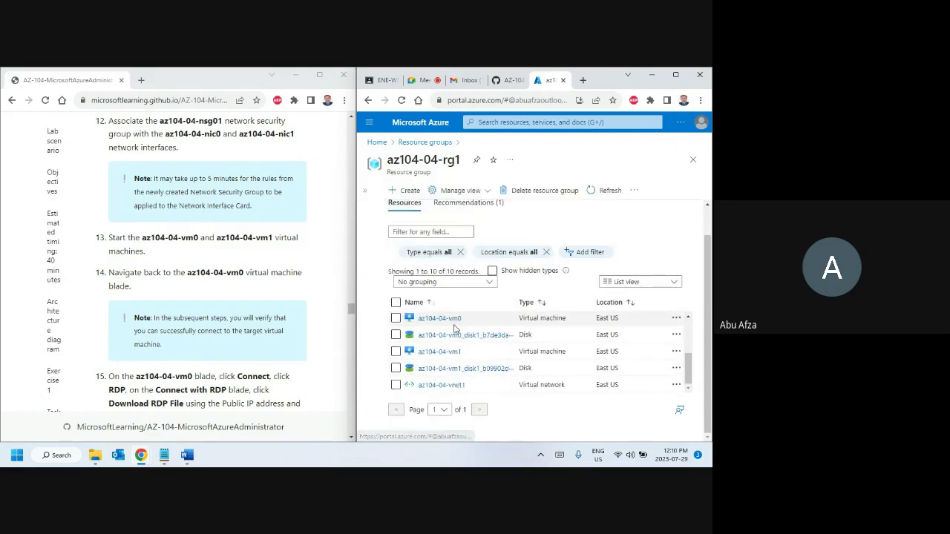
{"action": "left_click", "coordinate": [454, 319]}
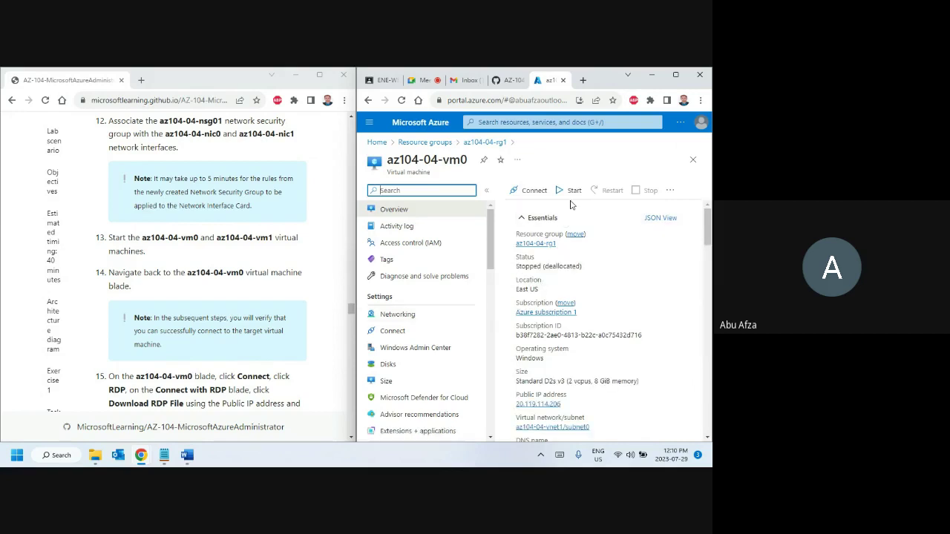
{"action": "left_click", "coordinate": [570, 190]}
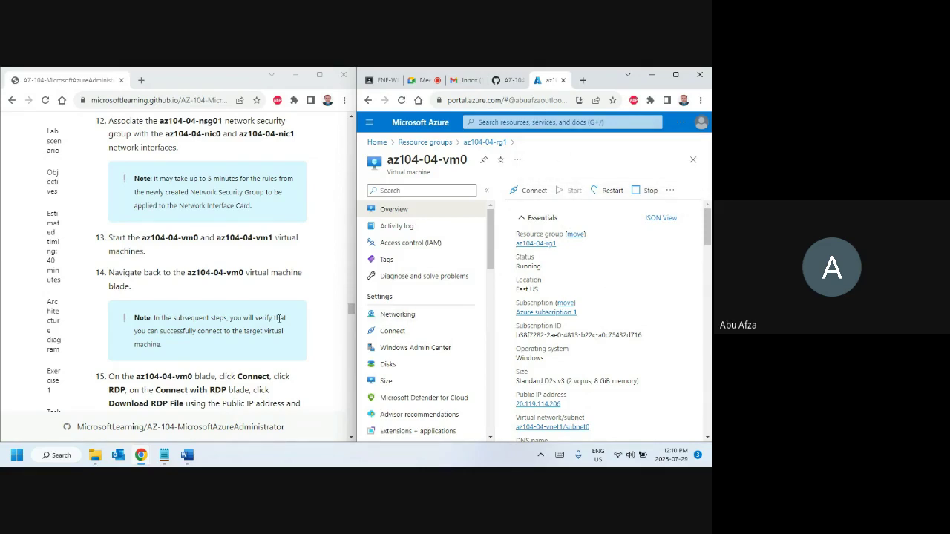
{"action": "double_click", "coordinate": [265, 238]}
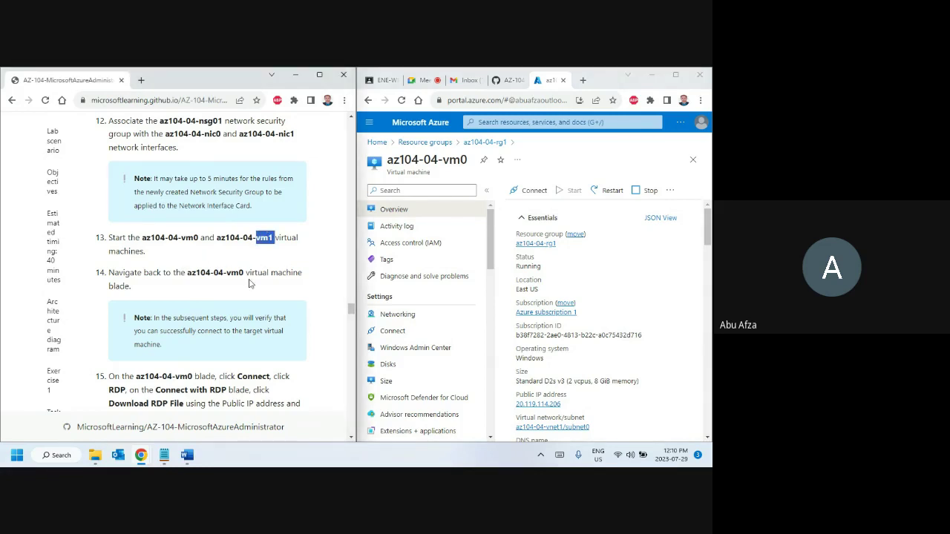
- Download the az104-04-vm0 RDP file into the az104 folder and open it
{"action": "left_click", "coordinate": [532, 193]}
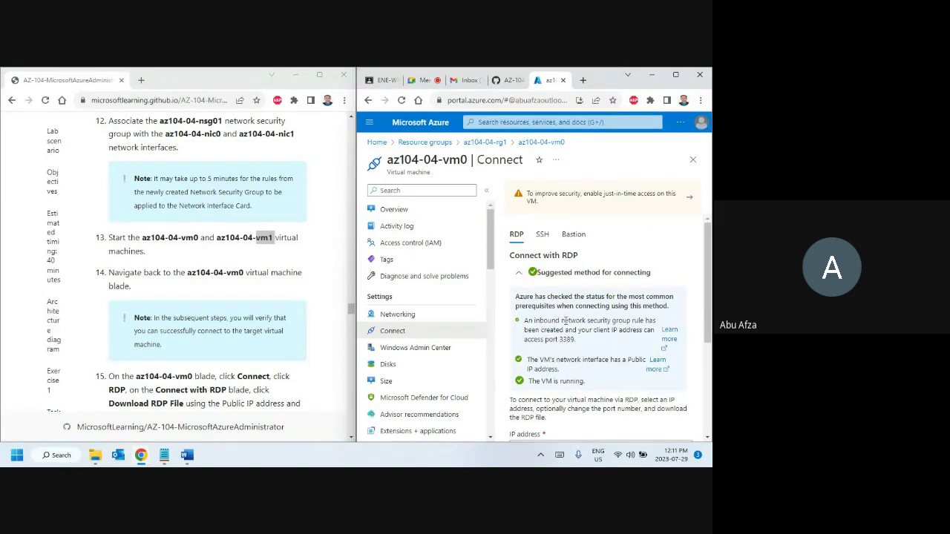
{"action": "scroll", "coordinate": [568, 330], "scroll_direction": "down", "scroll_amount": 3}
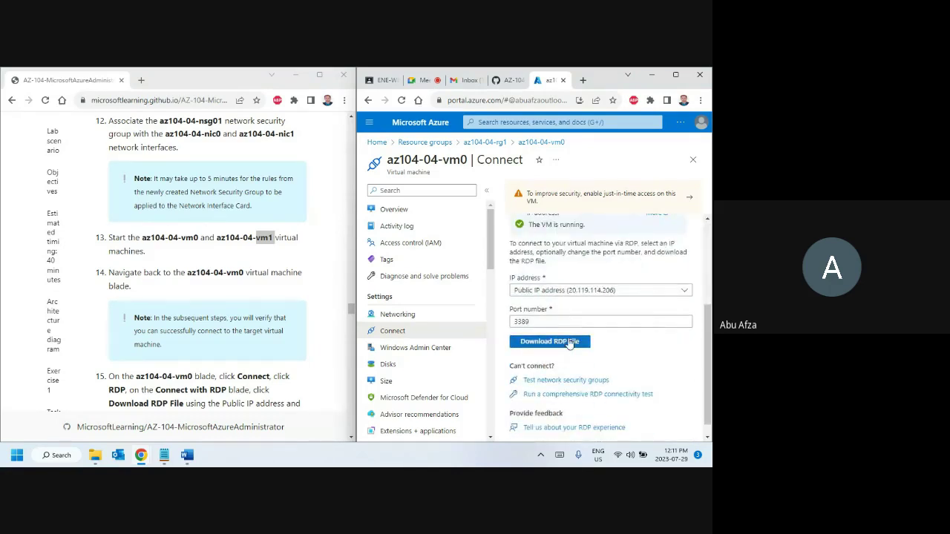
{"action": "left_click", "coordinate": [569, 342]}
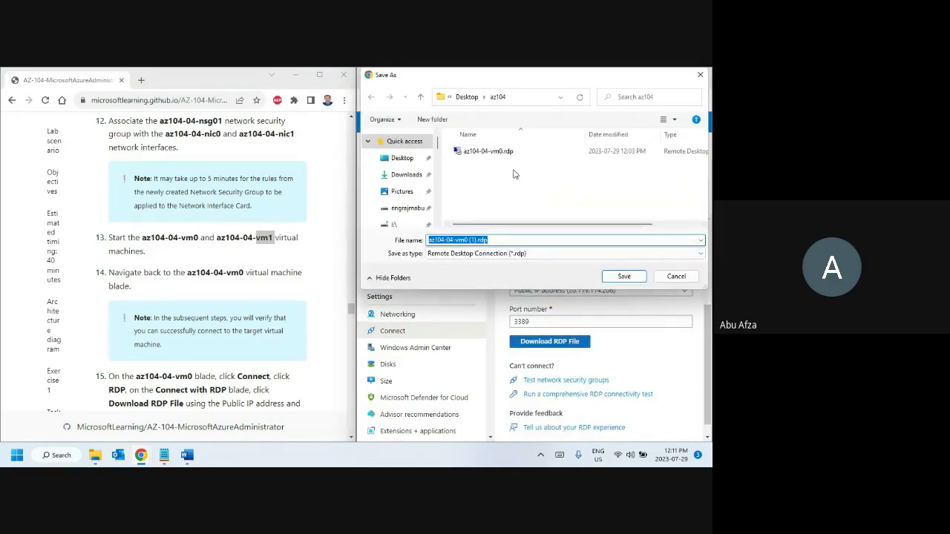
{"action": "left_click", "coordinate": [619, 279]}
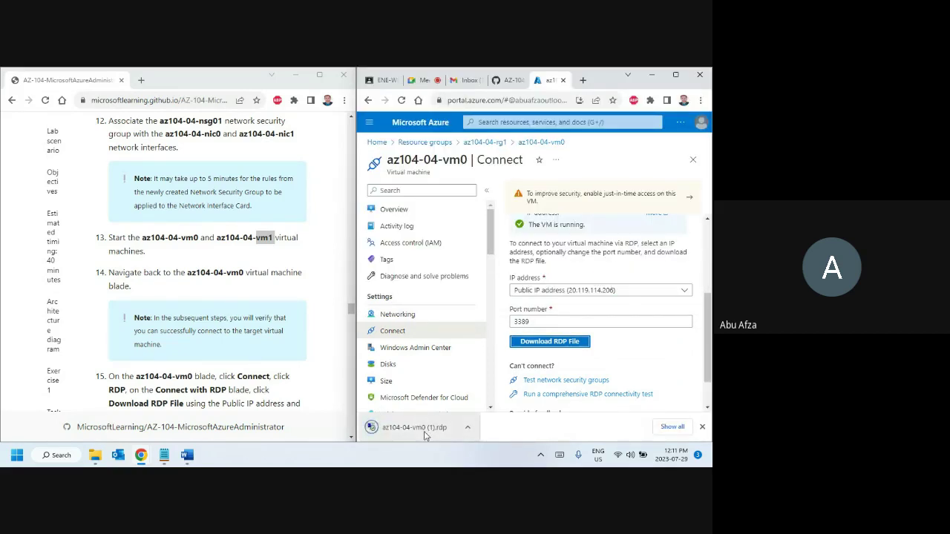
{"action": "left_click", "coordinate": [426, 437]}
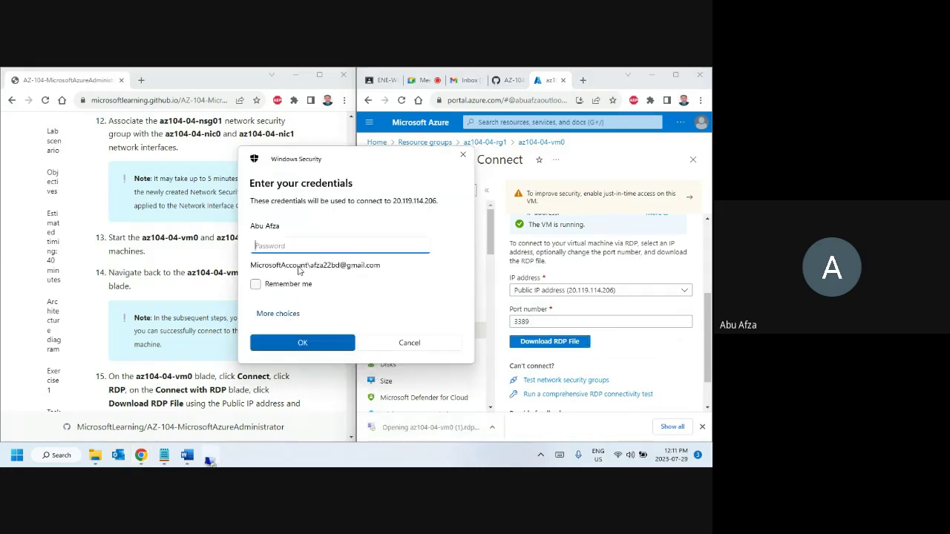
- Switch the Remote Desktop prompt to a different account and bring up temp.txt with the VM IPs
{"action": "left_click", "coordinate": [292, 314]}
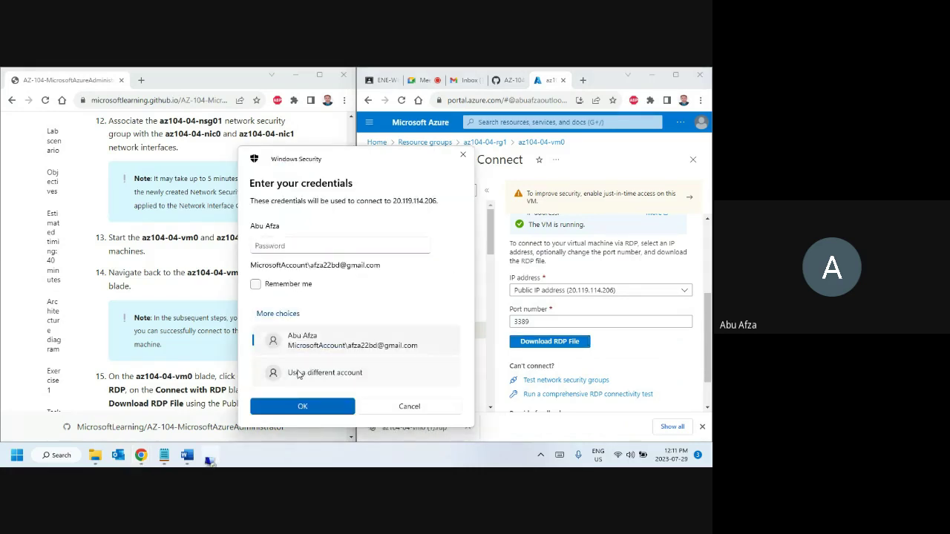
{"action": "left_click", "coordinate": [301, 374]}
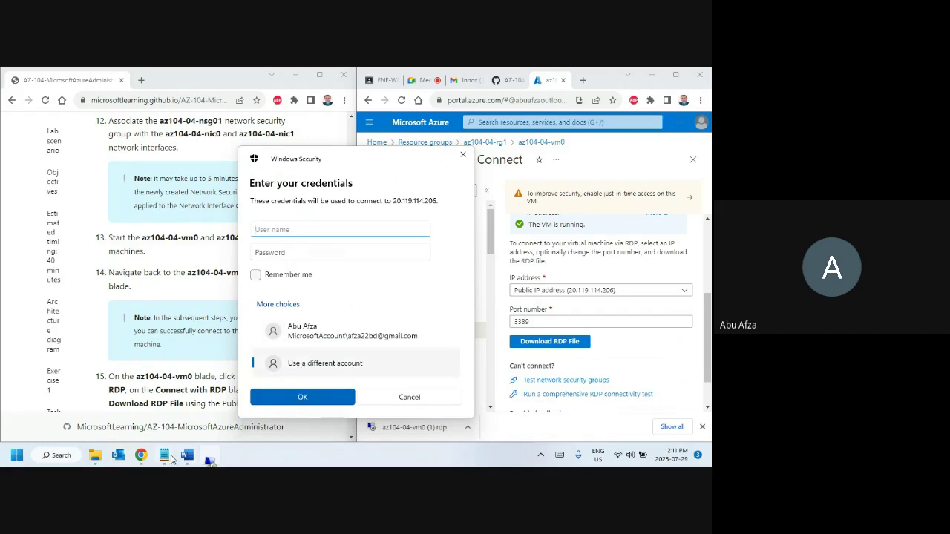
{"action": "mouse_move", "coordinate": [169, 459]}
{"action": "left_click", "coordinate": [167, 413]}
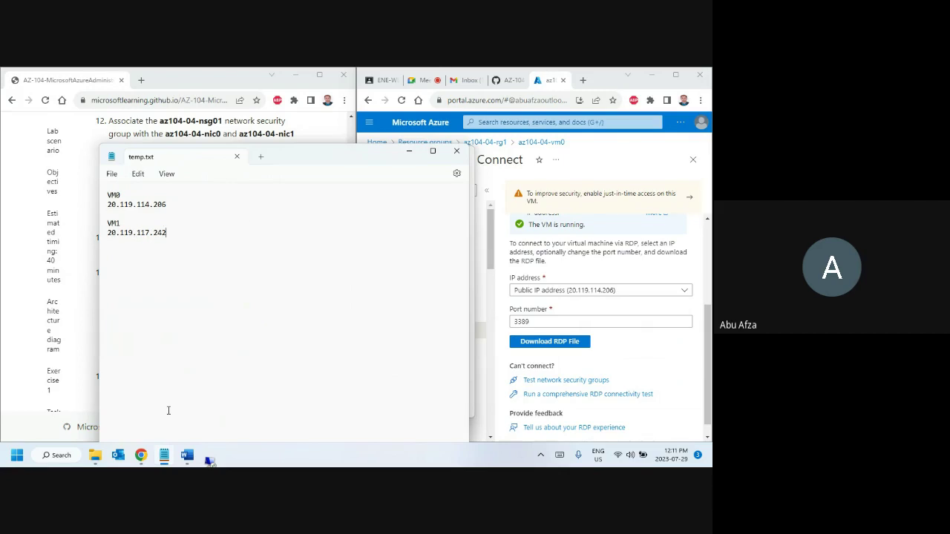
{"action": "mouse_move", "coordinate": [95, 464]}
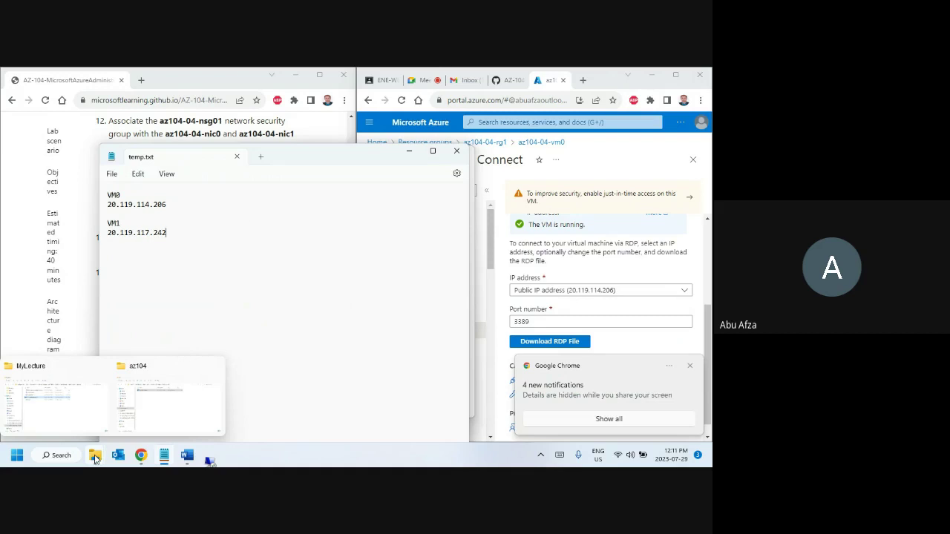
- Navigate File Explorer to the course's LabDocFromMicrosoftAzure\Allfiles\Labs\04 folder
{"action": "left_click", "coordinate": [78, 424]}
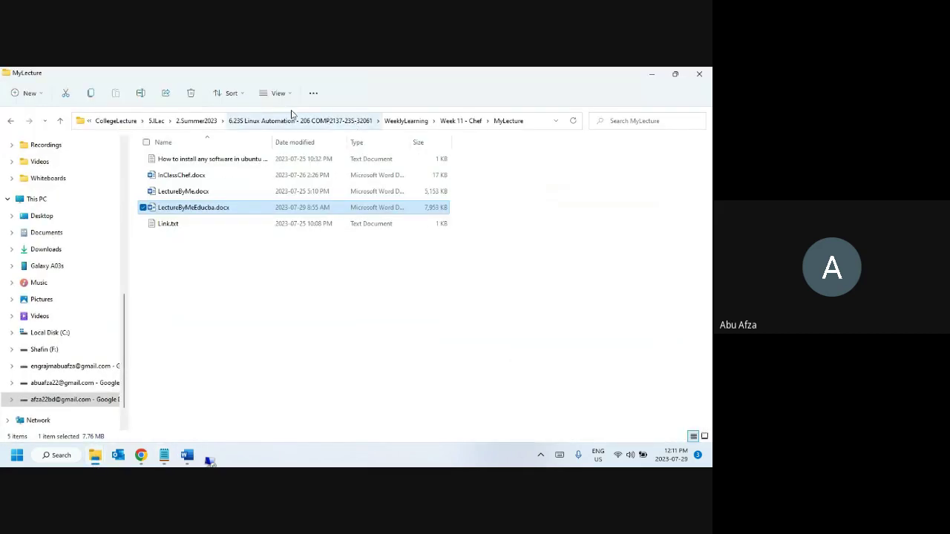
{"action": "left_click", "coordinate": [115, 120]}
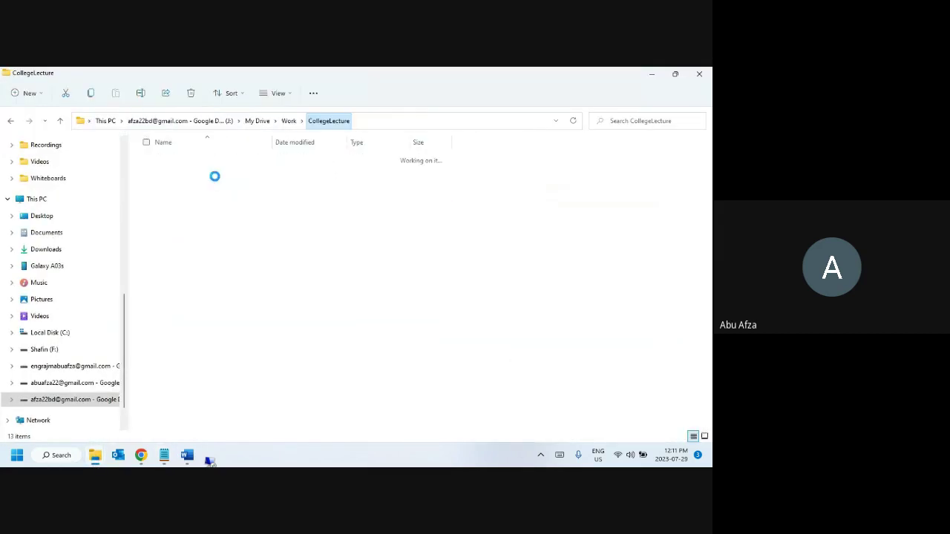
{"action": "double_click", "coordinate": [183, 191]}
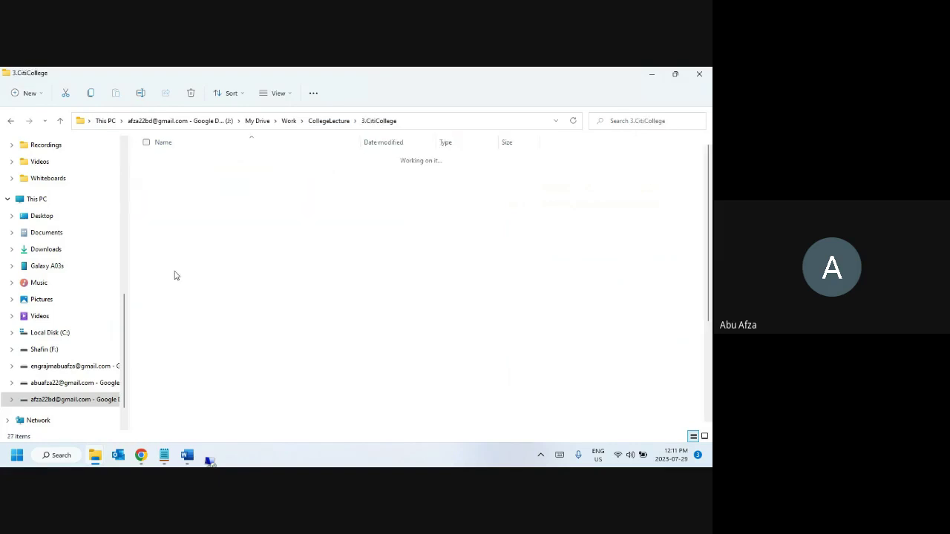
{"action": "double_click", "coordinate": [200, 304]}
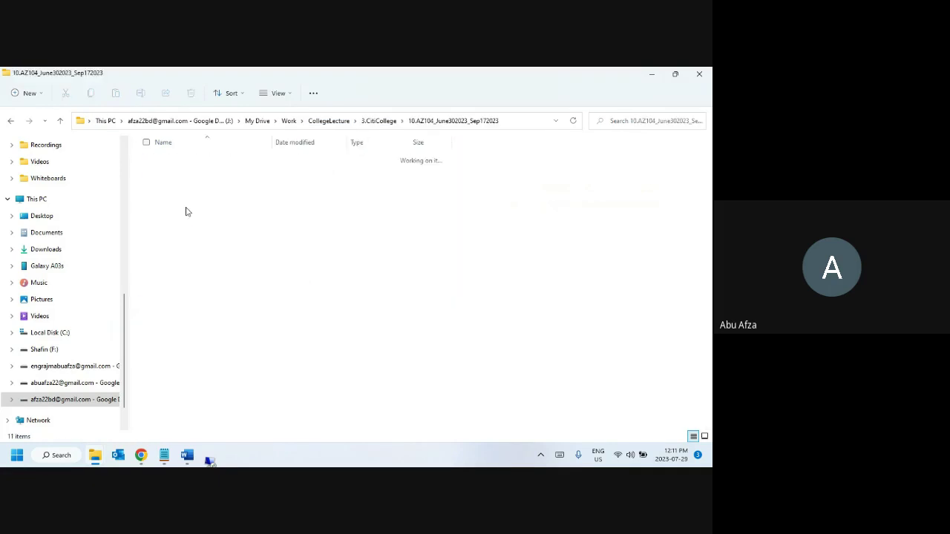
{"action": "double_click", "coordinate": [185, 242]}
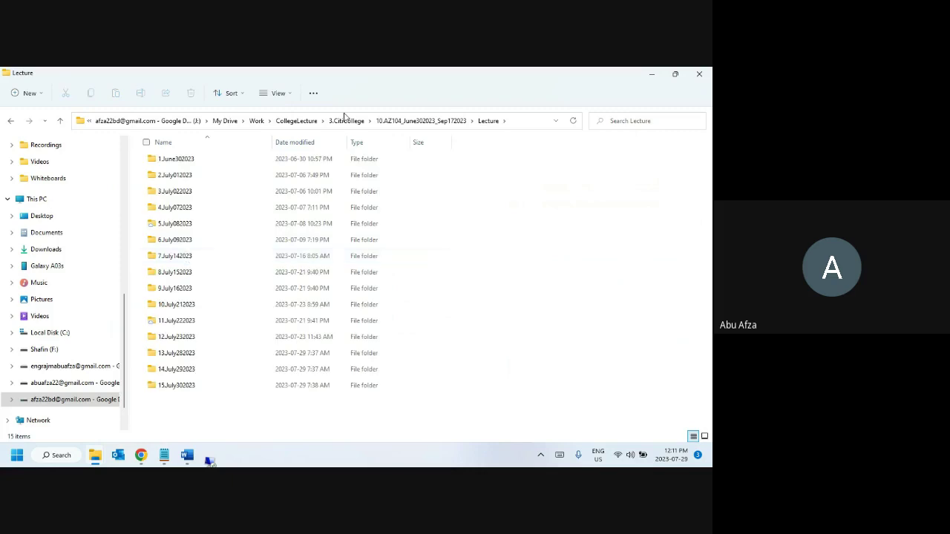
{"action": "left_click", "coordinate": [437, 121]}
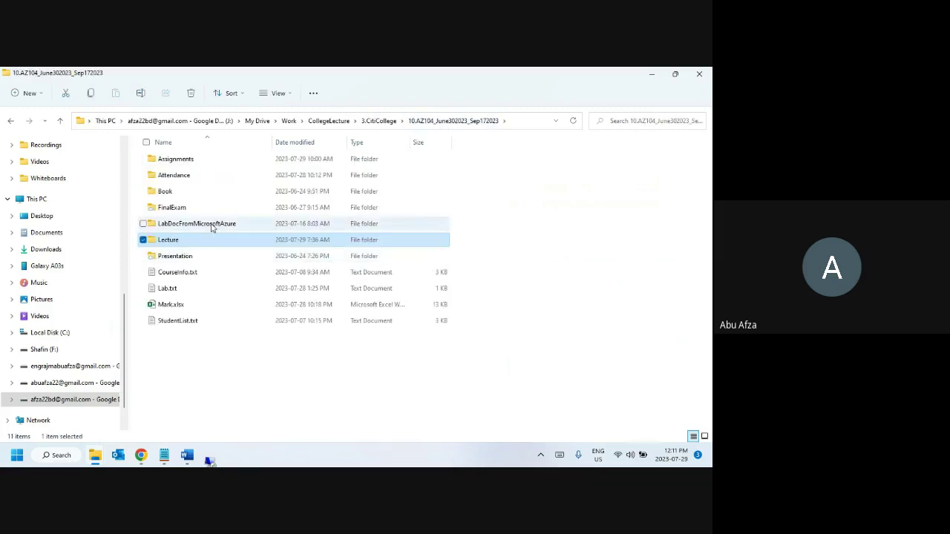
{"action": "double_click", "coordinate": [212, 225]}
{"action": "double_click", "coordinate": [178, 178]}
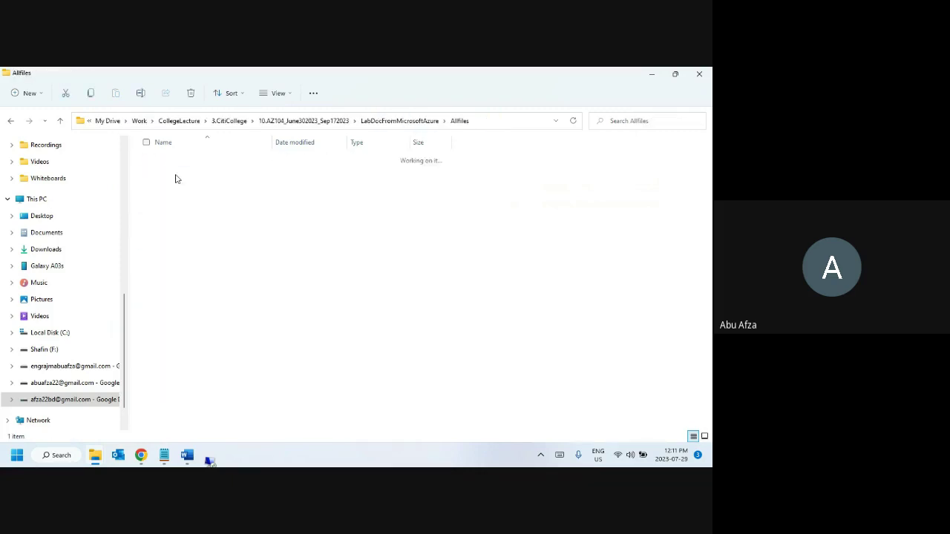
{"action": "double_click", "coordinate": [176, 161]}
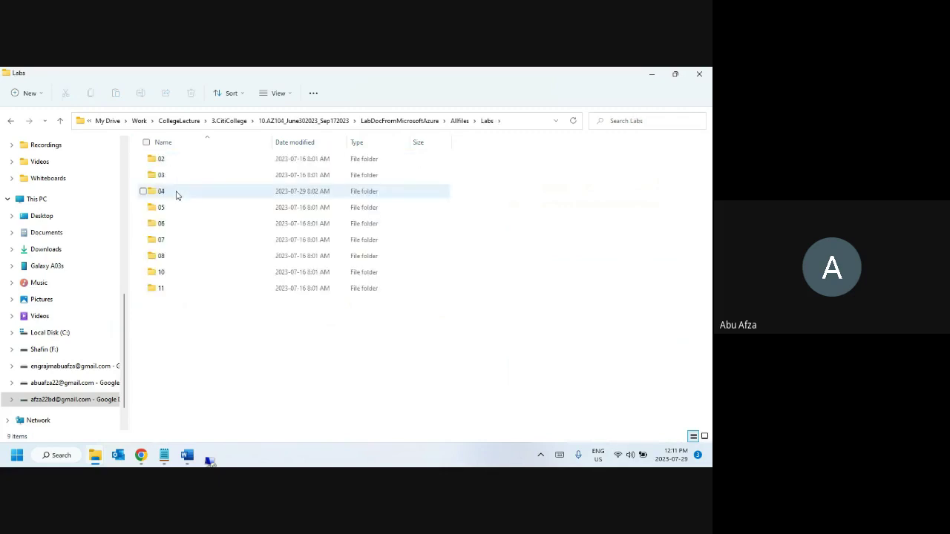
{"action": "double_click", "coordinate": [175, 195]}
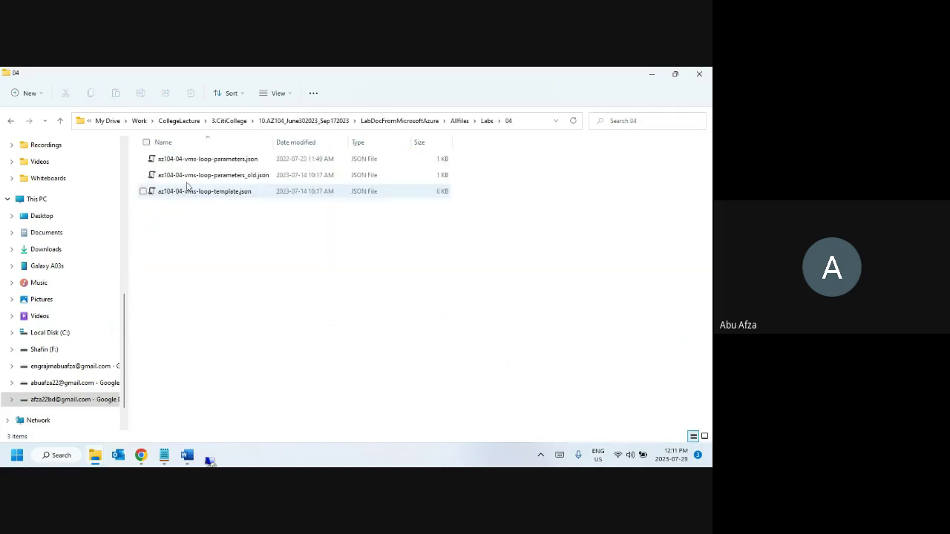
- Open az104-04-vms-loop-parameters.json in Notepad and select the admin username and password entries
{"action": "left_click", "coordinate": [232, 158]}
{"action": "right_click", "coordinate": [232, 159]}
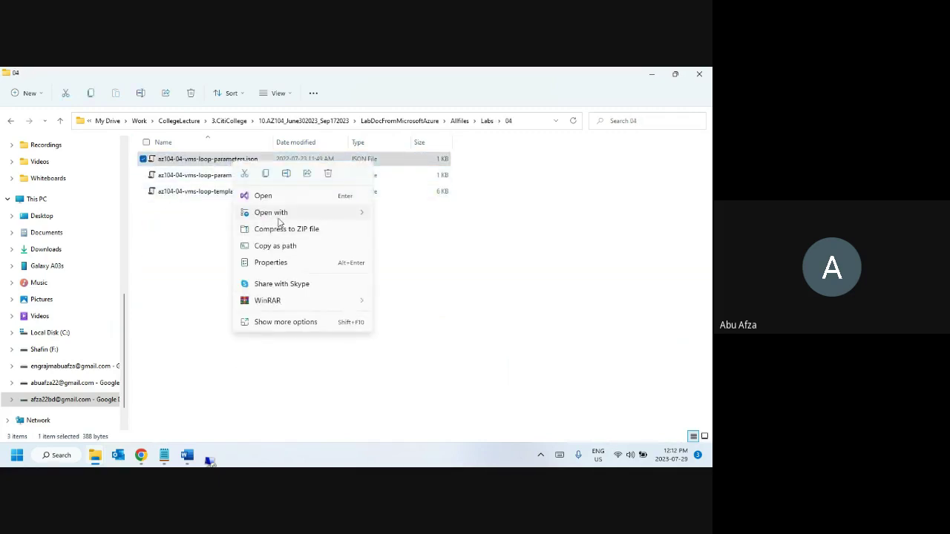
{"action": "mouse_move", "coordinate": [282, 214]}
{"action": "left_click", "coordinate": [416, 231]}
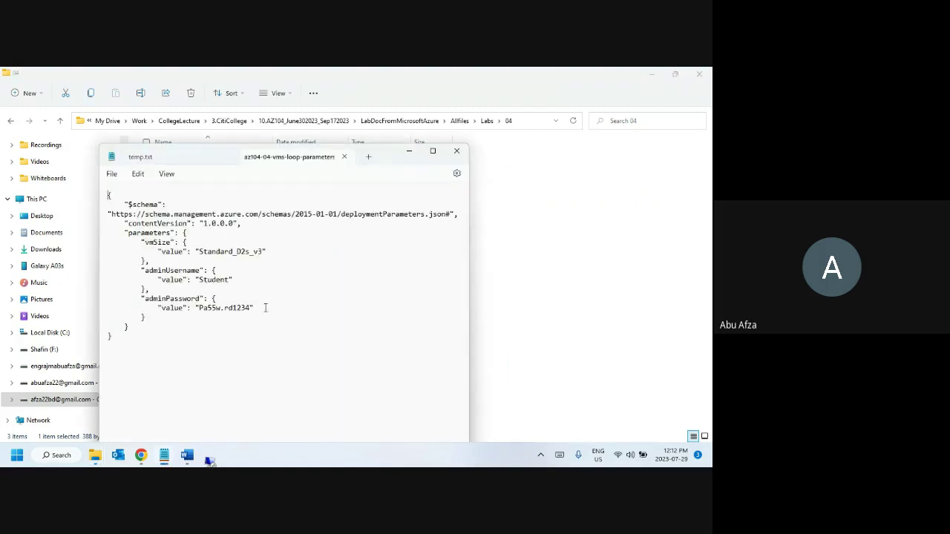
{"action": "left_click_drag", "start_coordinate": [265, 308], "coordinate": [146, 272]}
{"action": "key", "text": "ctrl+c"}
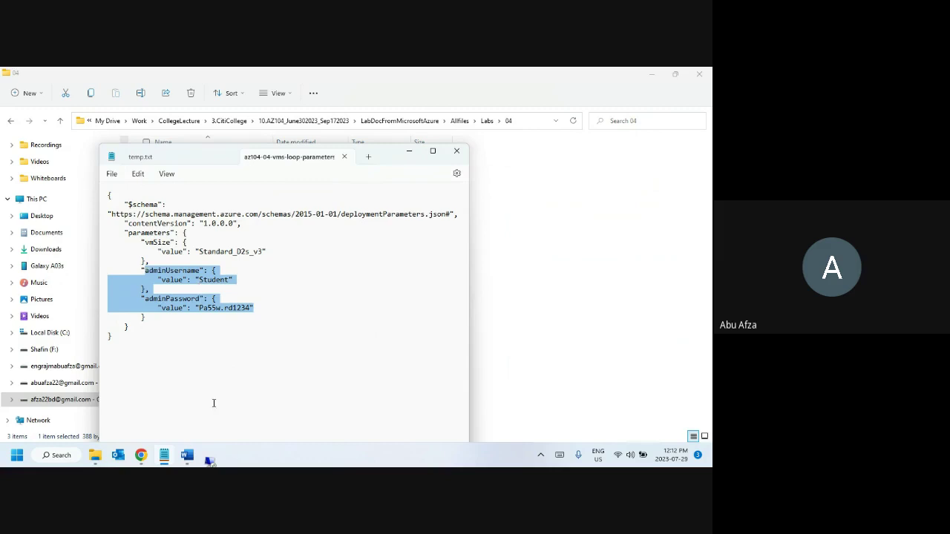
{"action": "left_click", "coordinate": [178, 159]}
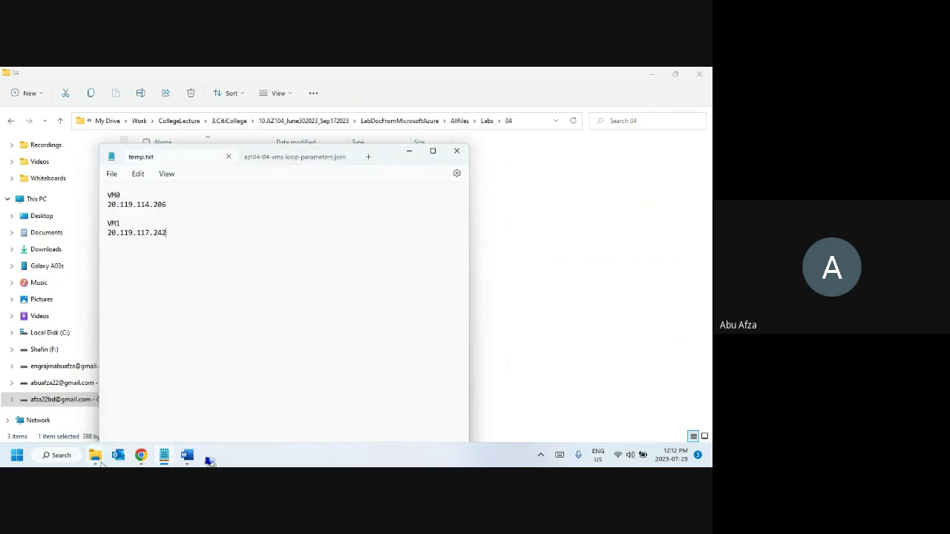
- Create info.txt in the az104 folder and paste the copied credentials into it
{"action": "mouse_move", "coordinate": [95, 455]}
{"action": "left_click", "coordinate": [165, 411]}
{"action": "right_click", "coordinate": [279, 269]}
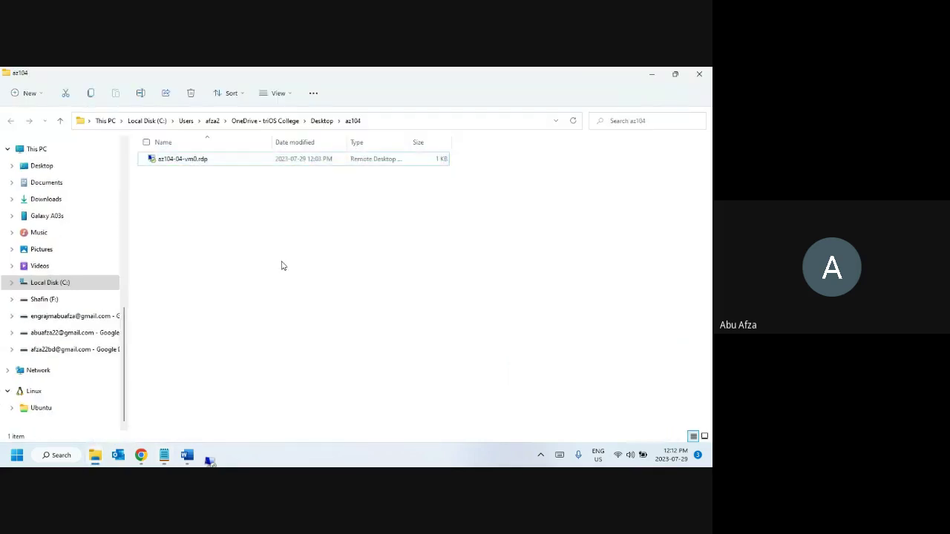
{"action": "mouse_move", "coordinate": [312, 343]}
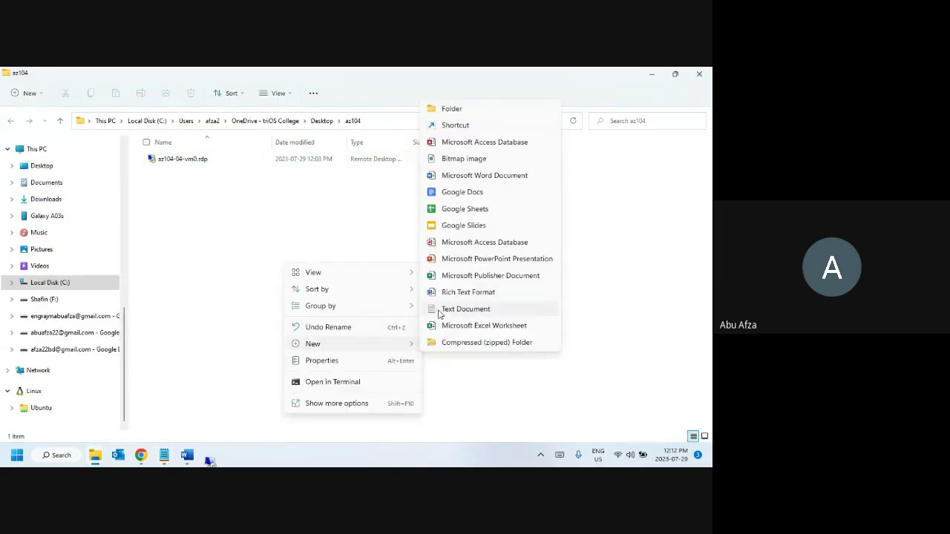
{"action": "left_click", "coordinate": [439, 311]}
{"action": "type", "text": "info.txt"}
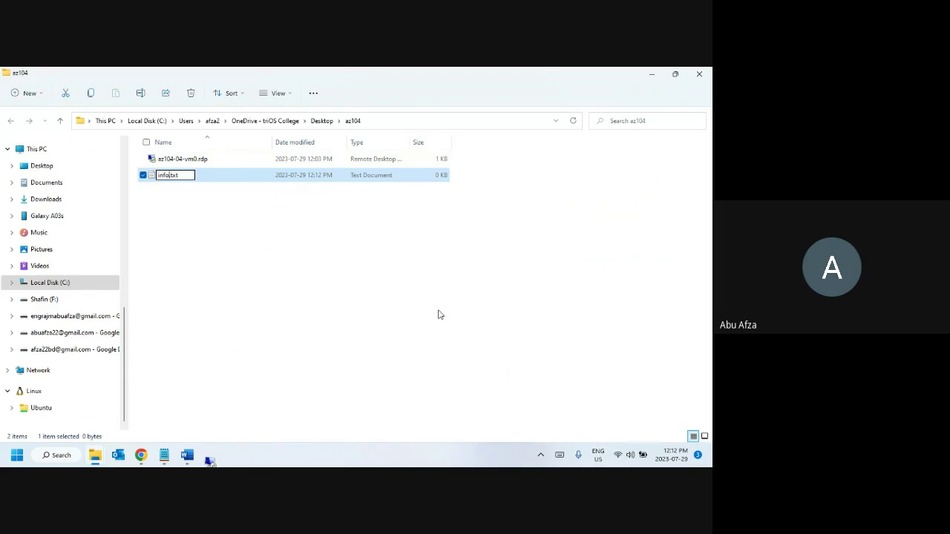
{"action": "key", "text": "Return"}
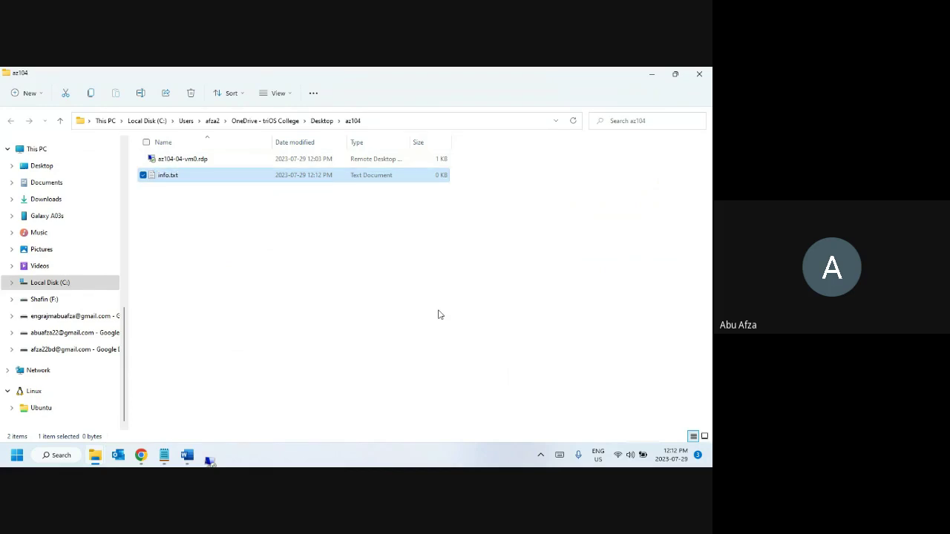
{"action": "key", "text": "Return"}
{"action": "key", "text": "ctrl+v"}
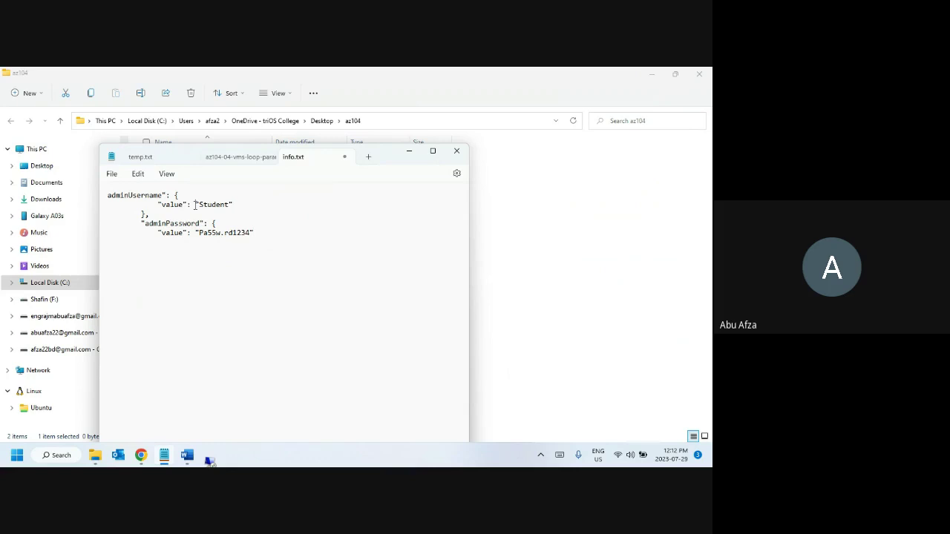
- Trim the paste to plain 'username:' and 'Password:' lines, save info.txt, and select temp.txt's IPs
{"action": "left_click_drag", "start_coordinate": [195, 205], "coordinate": [98, 195]}
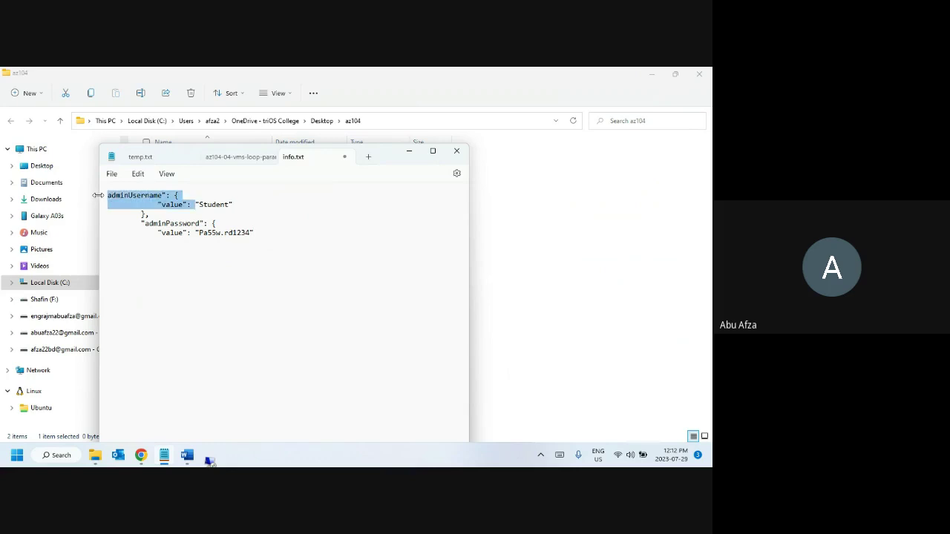
{"action": "type", "text": "username"}
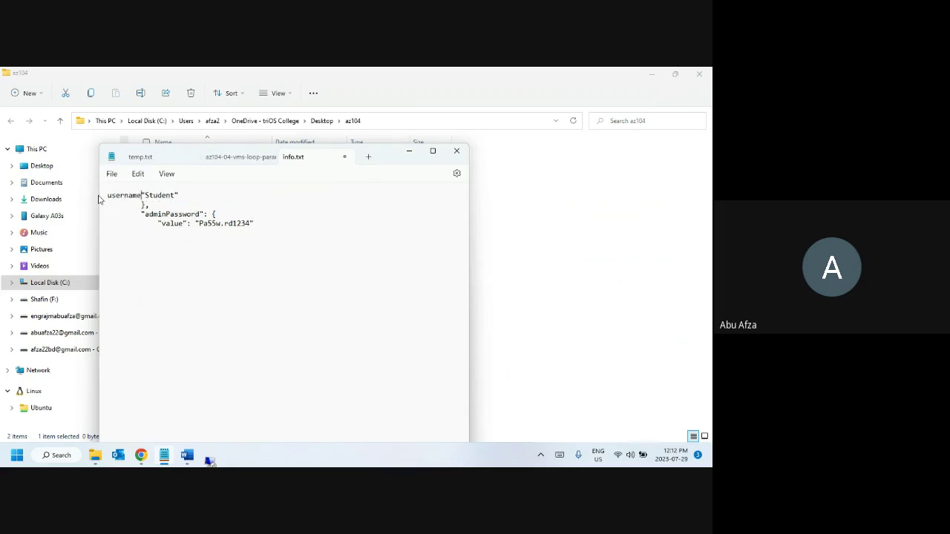
{"action": "type", "text": ":"}
{"action": "key", "text": "BackSpace"}
{"action": "left_click_drag", "start_coordinate": [165, 213], "coordinate": [96, 211]}
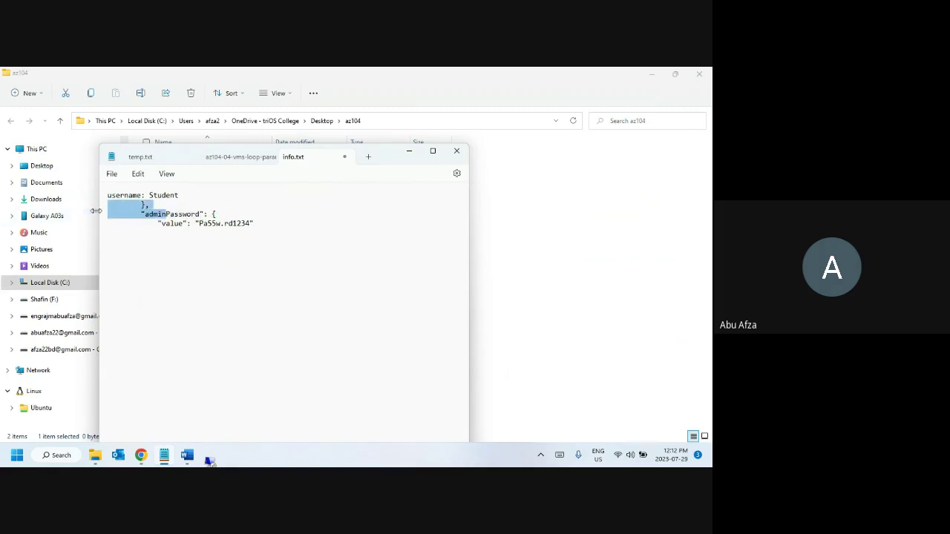
{"action": "key", "text": "BackSpace"}
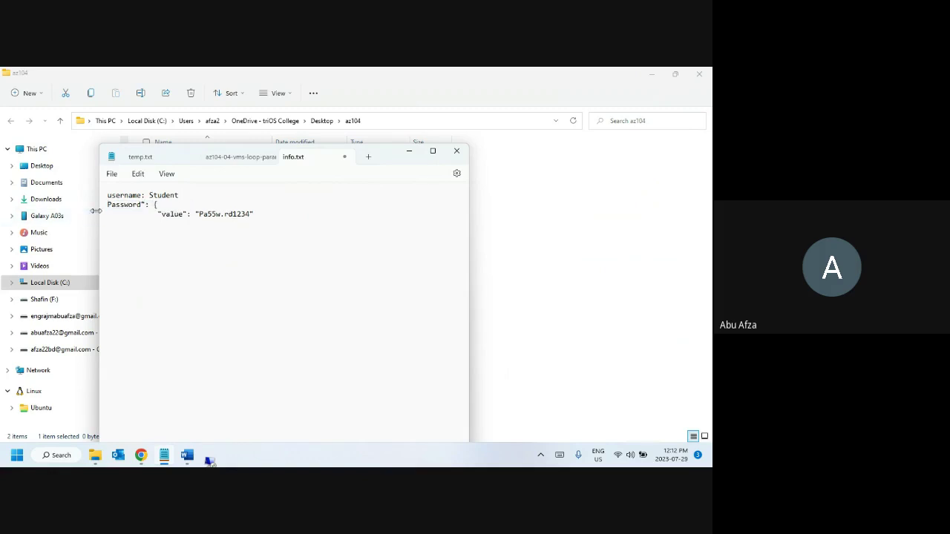
{"action": "left_click", "coordinate": [141, 205]}
{"action": "key", "text": "Delete"}
{"action": "key", "text": "Delete"}
{"action": "key", "text": "Delete"}
{"action": "key", "text": "Delete"}
{"action": "key", "text": "Delete"}
{"action": "key", "text": "Delete"}
{"action": "key", "text": "Delete"}
{"action": "key", "text": "Delete"}
{"action": "key", "text": "Delete"}
{"action": "key", "text": "Delete"}
{"action": "key", "text": "Delete"}
{"action": "key", "text": "Delete"}
{"action": "key", "text": "Delete"}
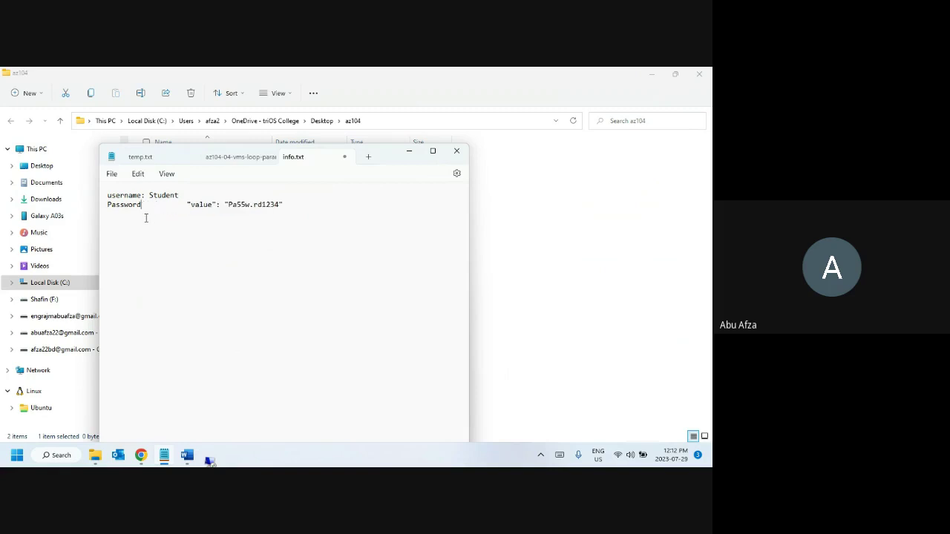
{"action": "key", "text": "Delete"}
{"action": "key", "text": "Delete"}
{"action": "key", "text": "Delete"}
{"action": "key", "text": "Delete"}
{"action": "key", "text": "Delete"}
{"action": "key", "text": "Delete"}
{"action": "key", "text": "Delete"}
{"action": "key", "text": "Delete"}
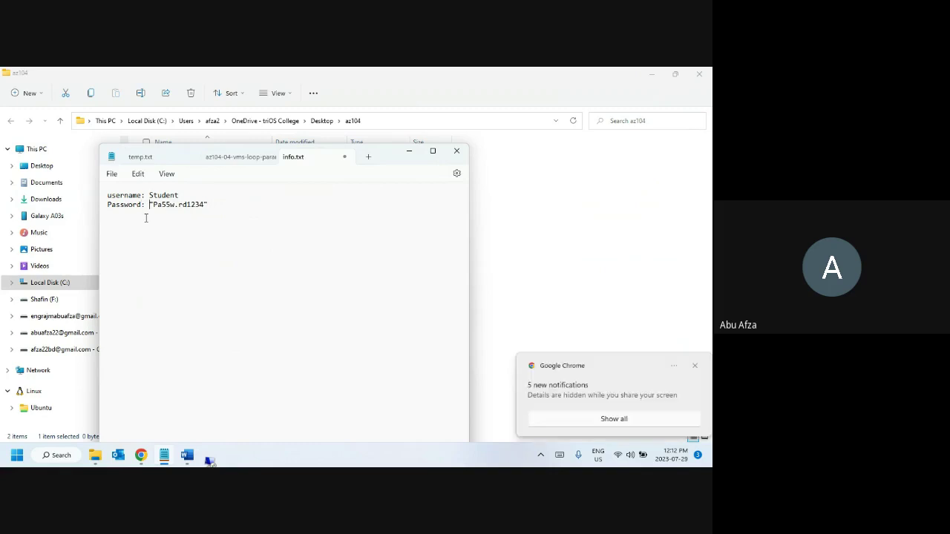
{"action": "key", "text": "Right"}
{"action": "key", "text": "Right"}
{"action": "key", "text": "Delete"}
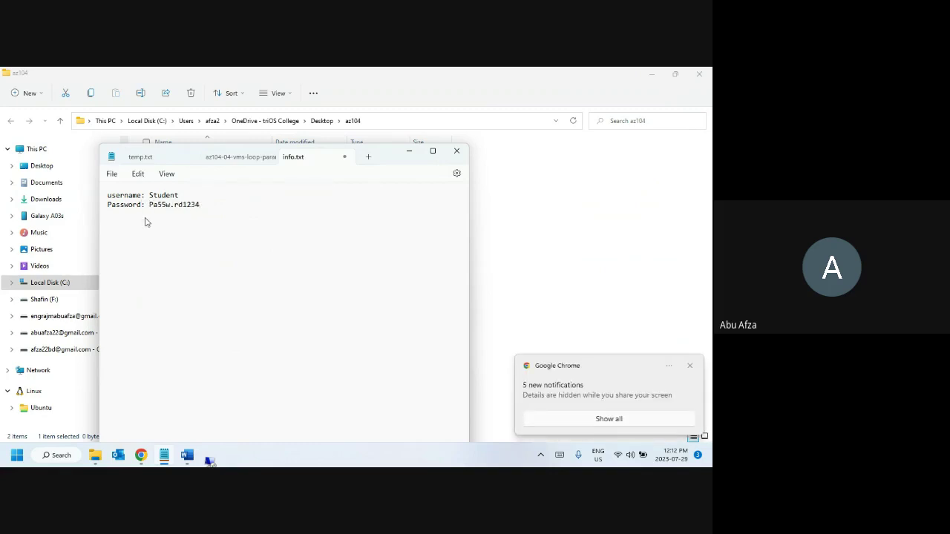
{"action": "key", "text": "ctrl+s"}
{"action": "left_click", "coordinate": [141, 157]}
{"action": "key", "text": "ctrl+a"}
{"action": "key", "text": "ctrl+c"}
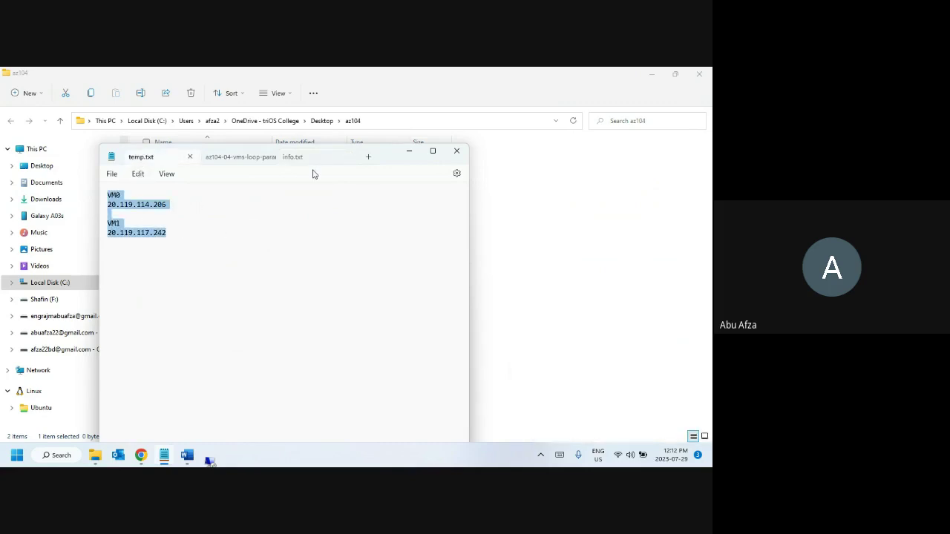
- Paste the VM0 and VM1 IP lines at the top of info.txt and save it
{"action": "left_click", "coordinate": [292, 158]}
{"action": "left_click", "coordinate": [104, 195]}
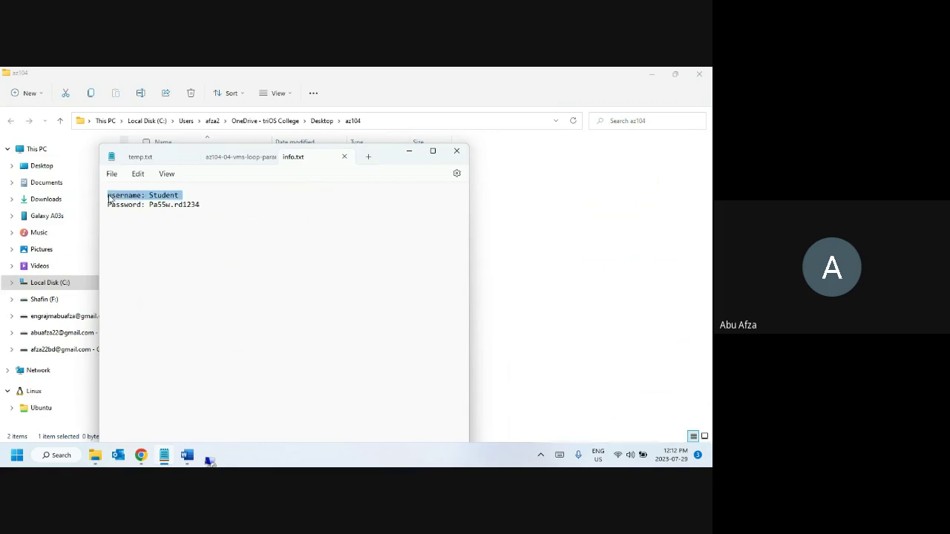
{"action": "left_click", "coordinate": [109, 197]}
{"action": "key", "text": "Return"}
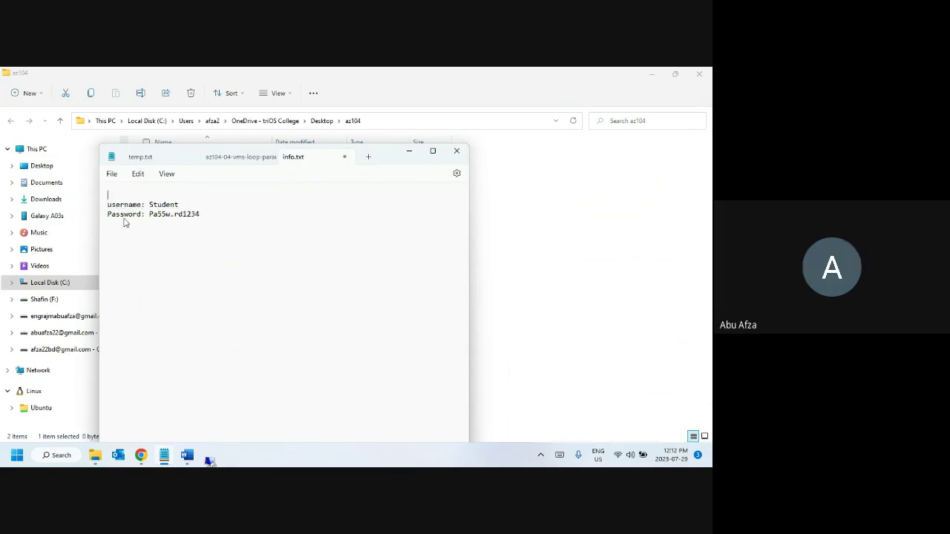
{"action": "key", "text": "ctrl+v"}
{"action": "key", "text": "ctrl+s"}
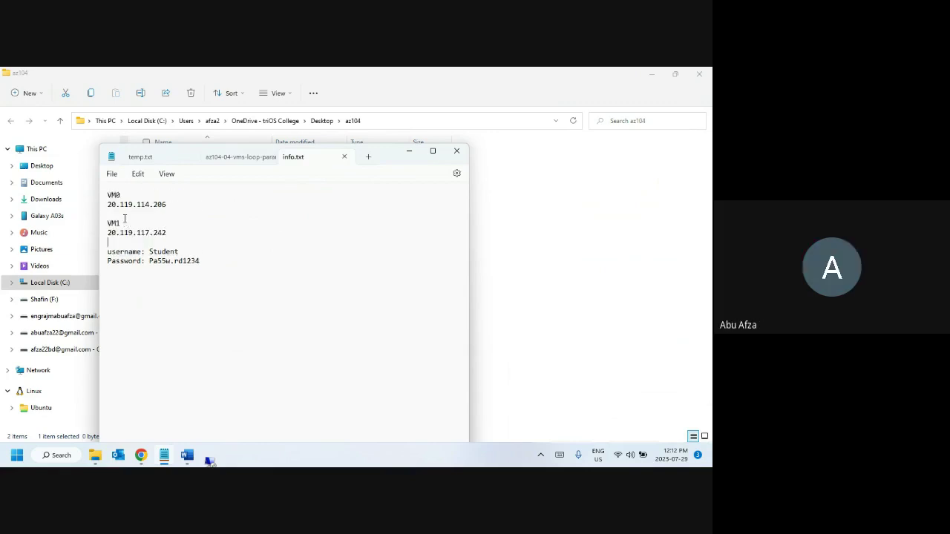
- Enter the saved username and password into the VM0 prompt, remember them, connect, and minimize the session
{"action": "left_click", "coordinate": [138, 206]}
{"action": "double_click", "coordinate": [159, 253]}
{"action": "key", "text": "ctrl+c"}
{"action": "left_click", "coordinate": [210, 459]}
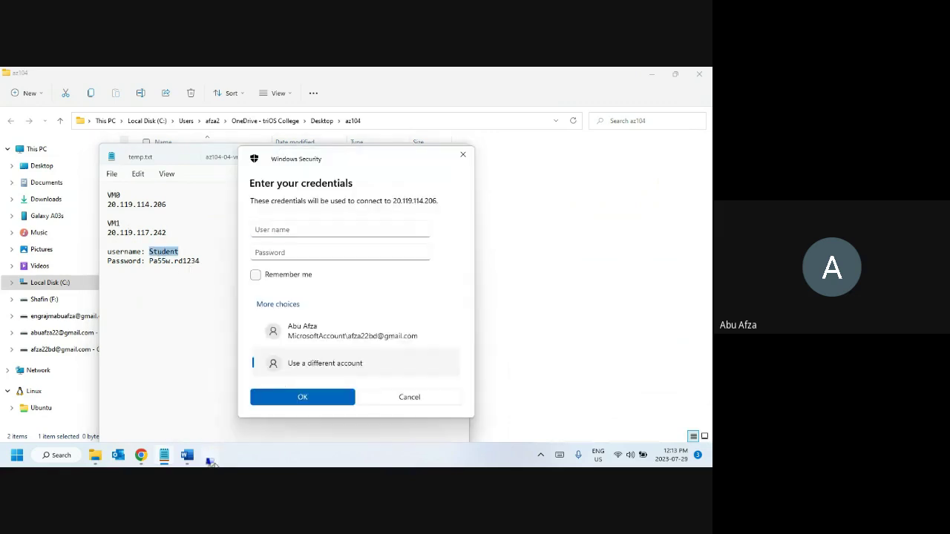
{"action": "key", "text": "ctrl+v"}
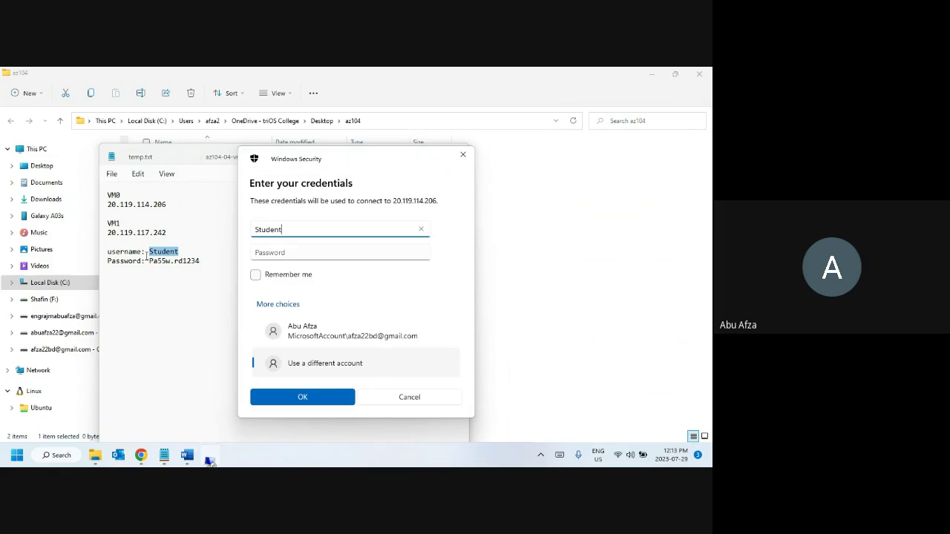
{"action": "left_click_drag", "start_coordinate": [149, 260], "coordinate": [201, 264]}
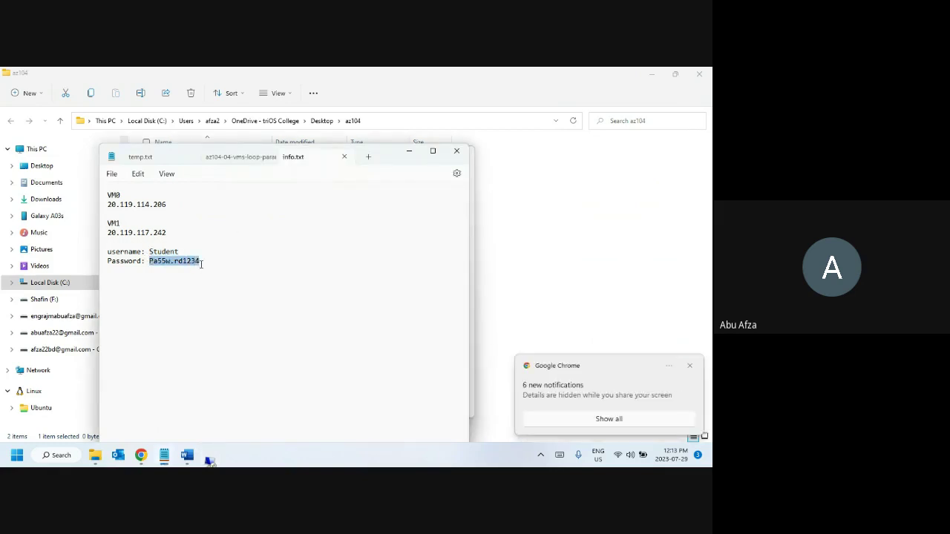
{"action": "key", "text": "alt+Tab"}
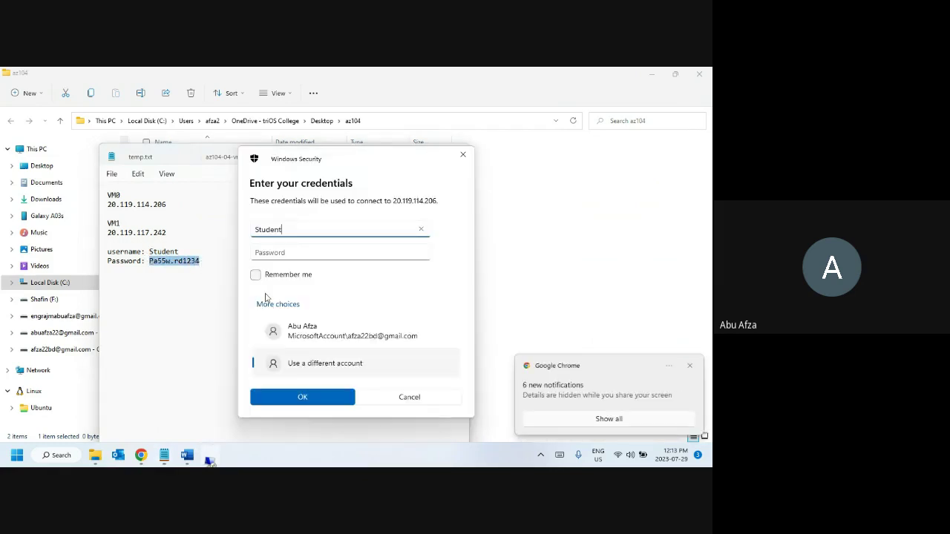
{"action": "left_click", "coordinate": [282, 252]}
{"action": "key", "text": "ctrl+v"}
{"action": "left_click", "coordinate": [288, 275]}
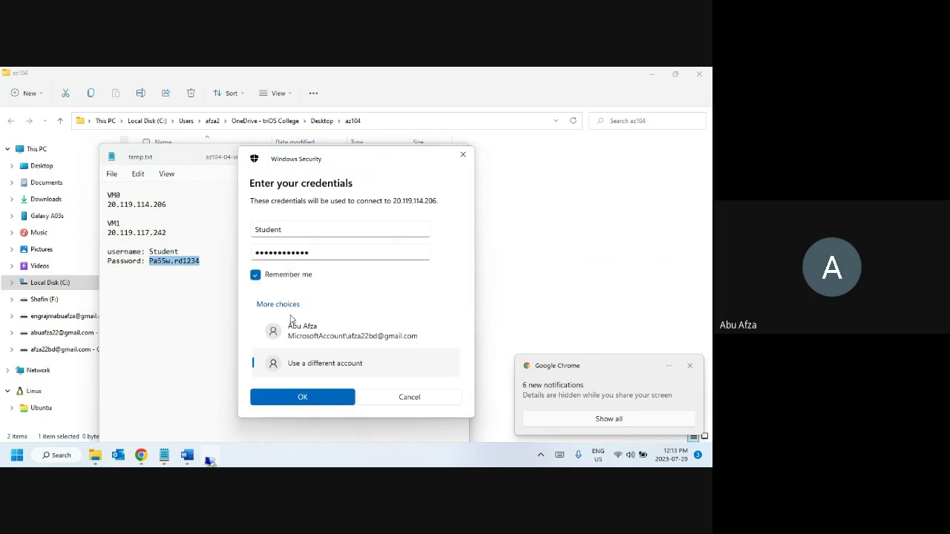
{"action": "left_click", "coordinate": [300, 398]}
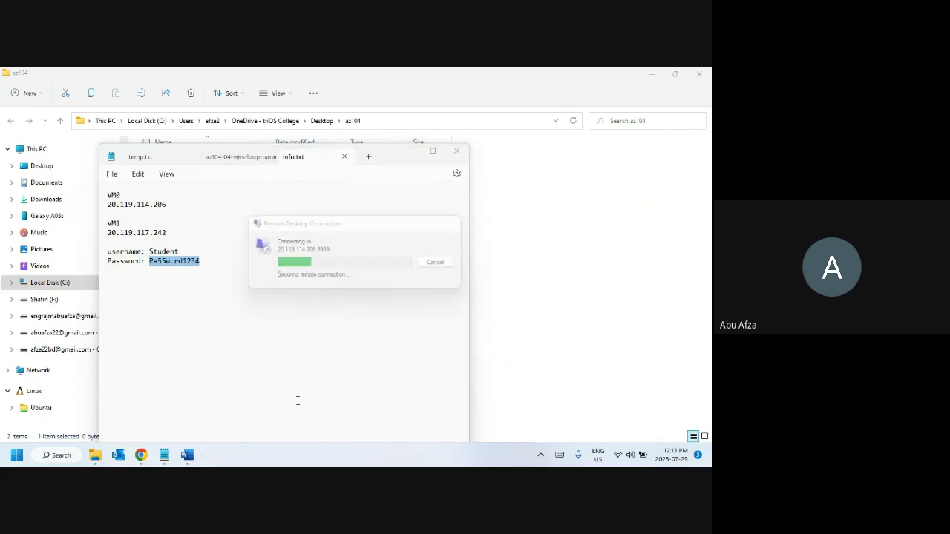
{"action": "left_click", "coordinate": [390, 344]}
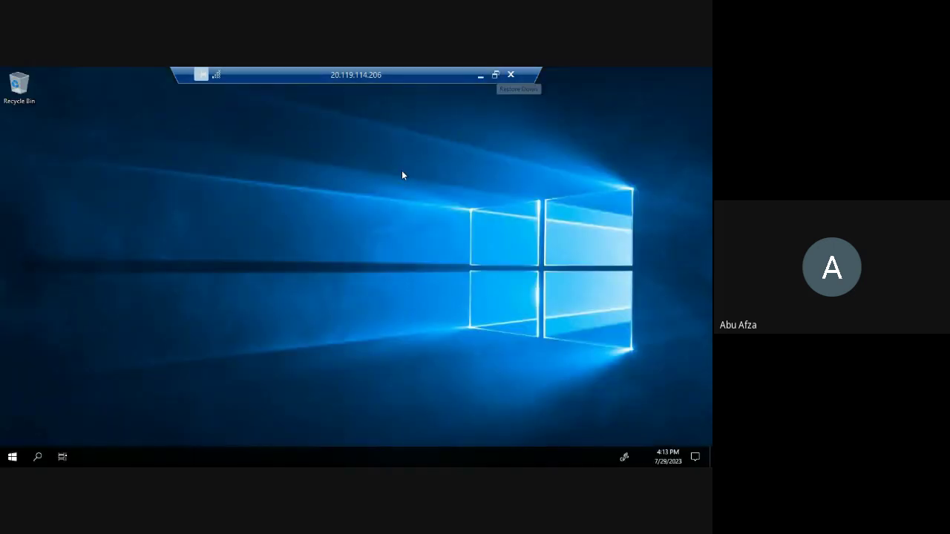
{"action": "left_click", "coordinate": [495, 74]}
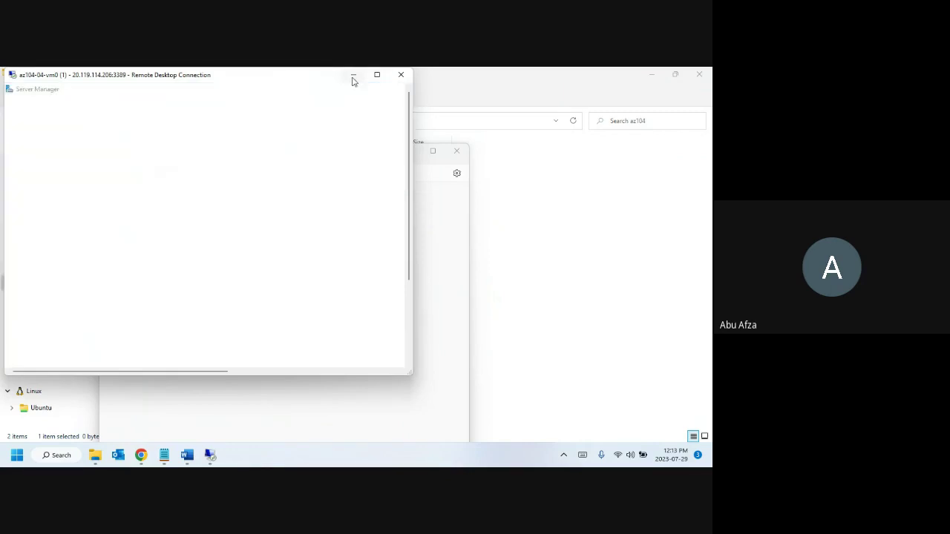
{"action": "left_click", "coordinate": [353, 78]}
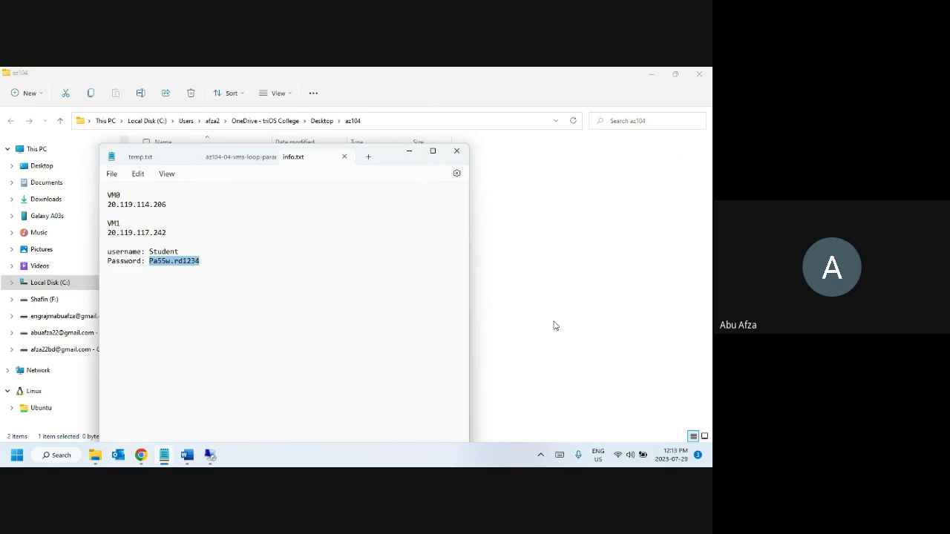
- Open az104-04-vm1 from the az104-04-rg1 resource list and start it
{"action": "mouse_move", "coordinate": [143, 457]}
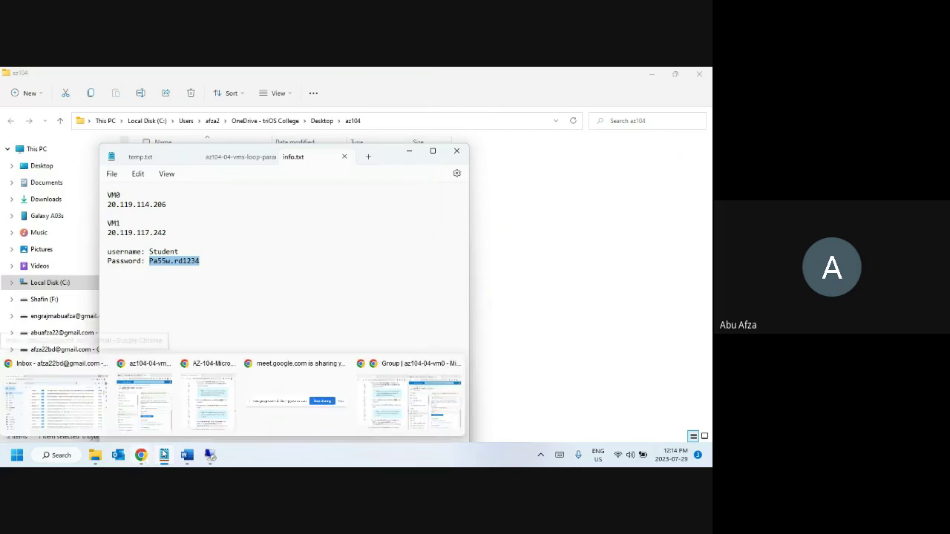
{"action": "left_click", "coordinate": [383, 392]}
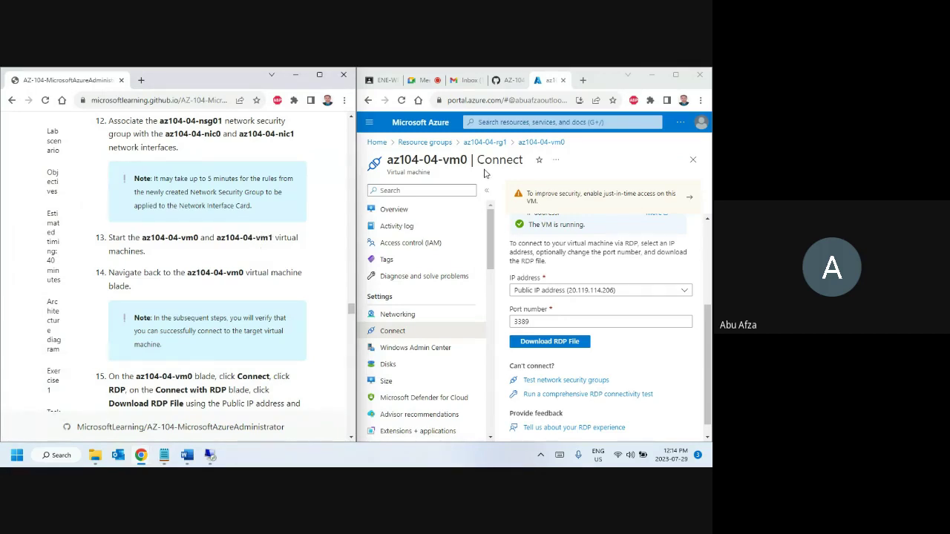
{"action": "left_click", "coordinate": [490, 145]}
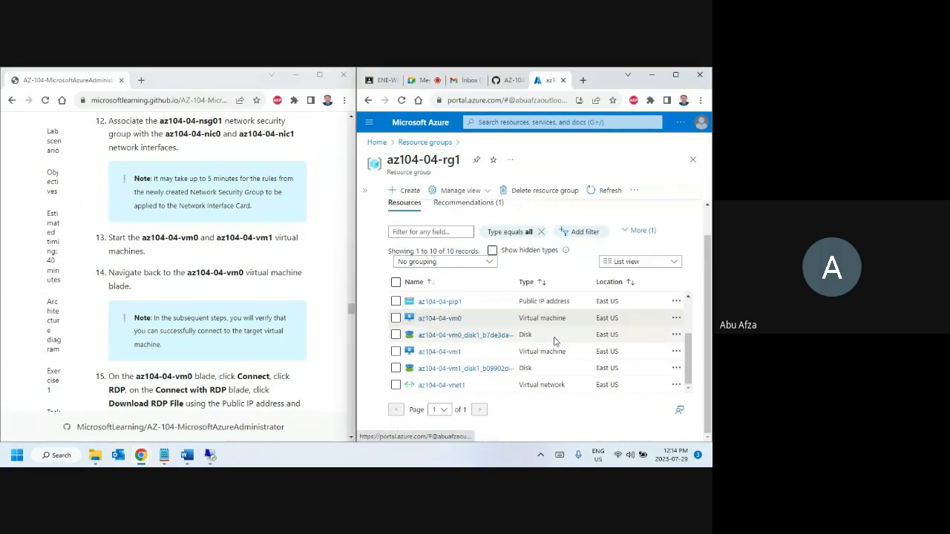
{"action": "left_click", "coordinate": [439, 351]}
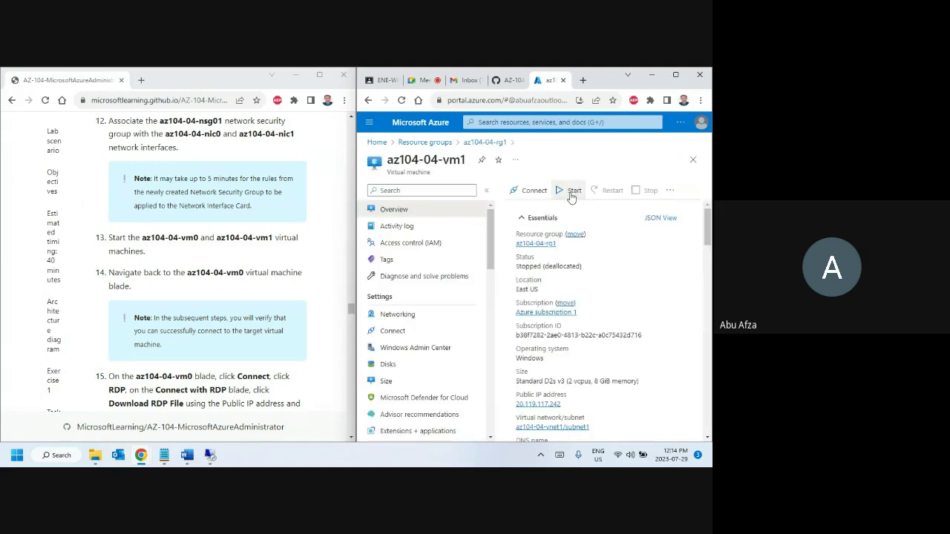
{"action": "left_click", "coordinate": [571, 194]}
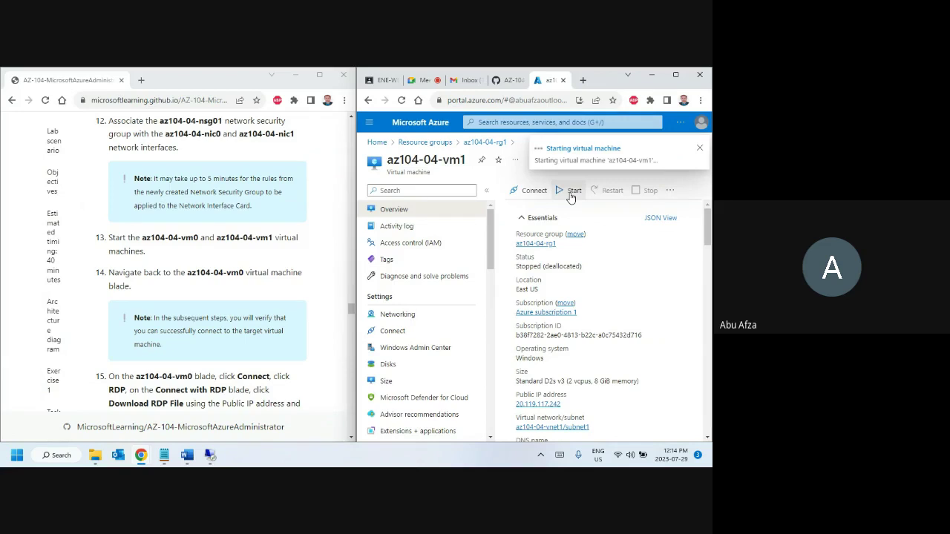
{"action": "scroll", "coordinate": [249, 321], "scroll_direction": "down", "scroll_amount": 3}
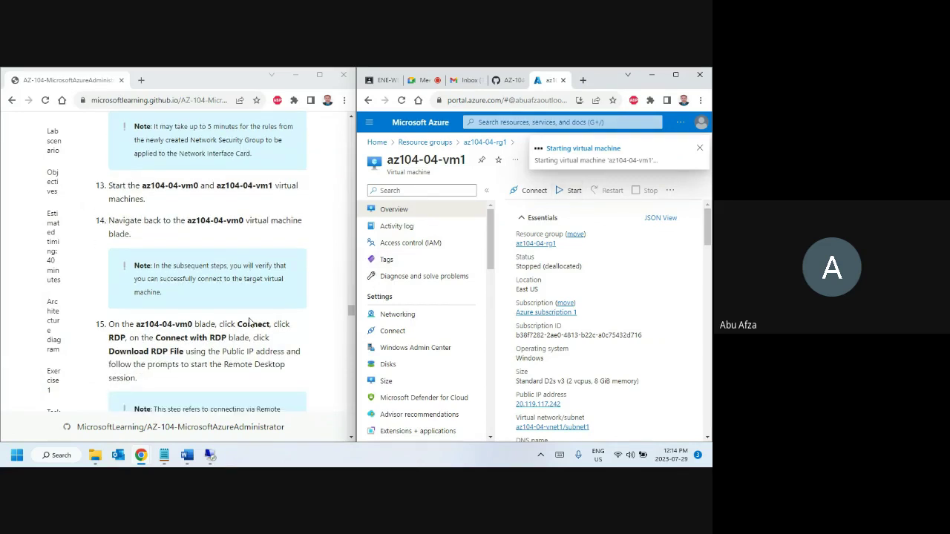
{"action": "scroll", "coordinate": [249, 321], "scroll_direction": "down", "scroll_amount": 6}
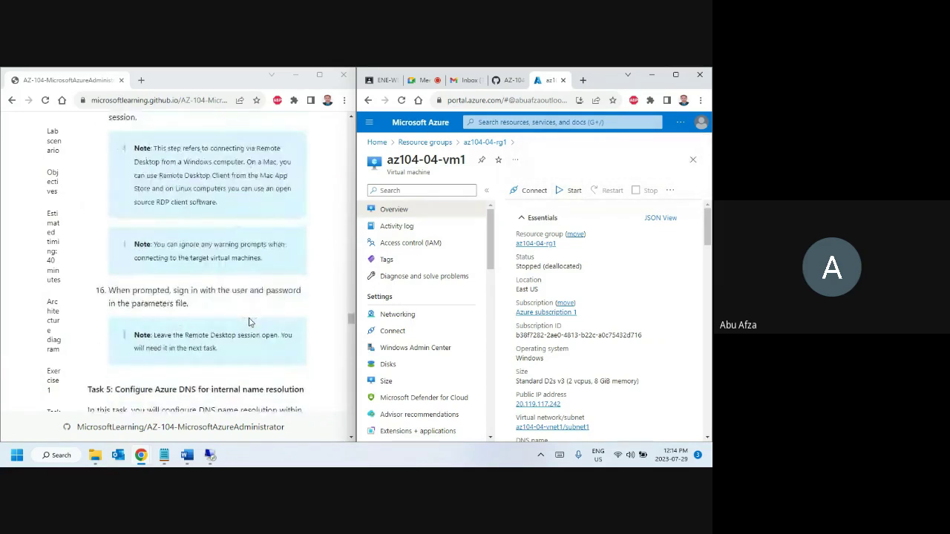
{"action": "scroll", "coordinate": [250, 321], "scroll_direction": "down", "scroll_amount": 5}
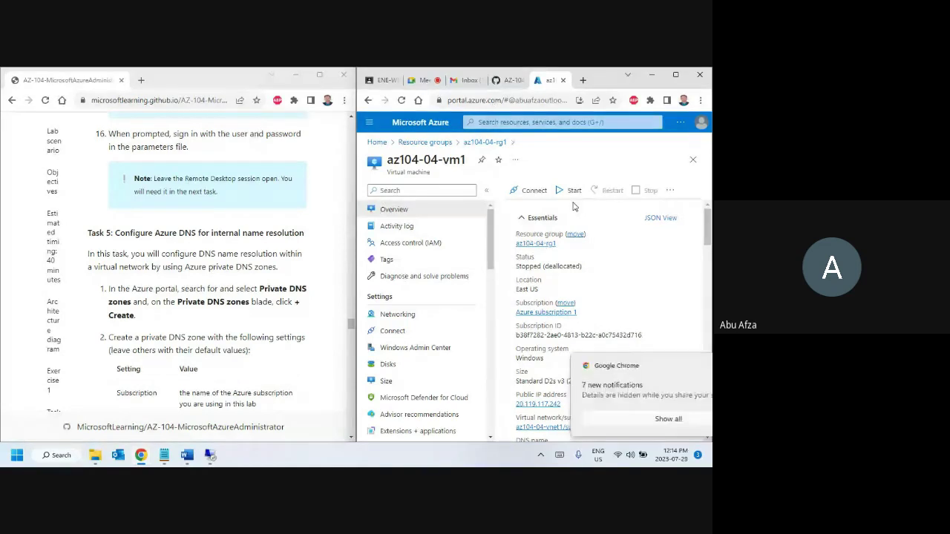
- Dismiss the pending Chrome notifications and return to the Azure portal tab
{"action": "left_click", "coordinate": [639, 418]}
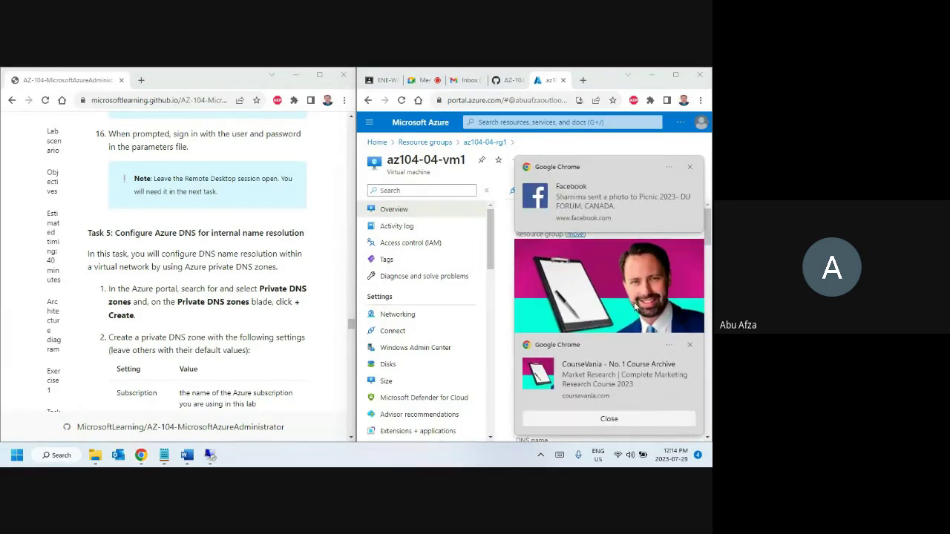
{"action": "left_click", "coordinate": [690, 169]}
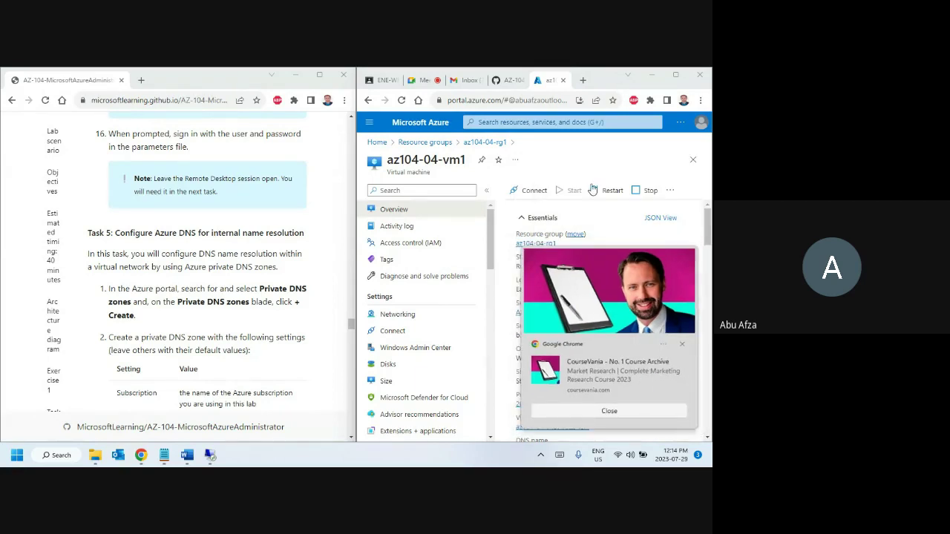
{"action": "left_click", "coordinate": [645, 384]}
{"action": "left_click", "coordinate": [521, 81]}
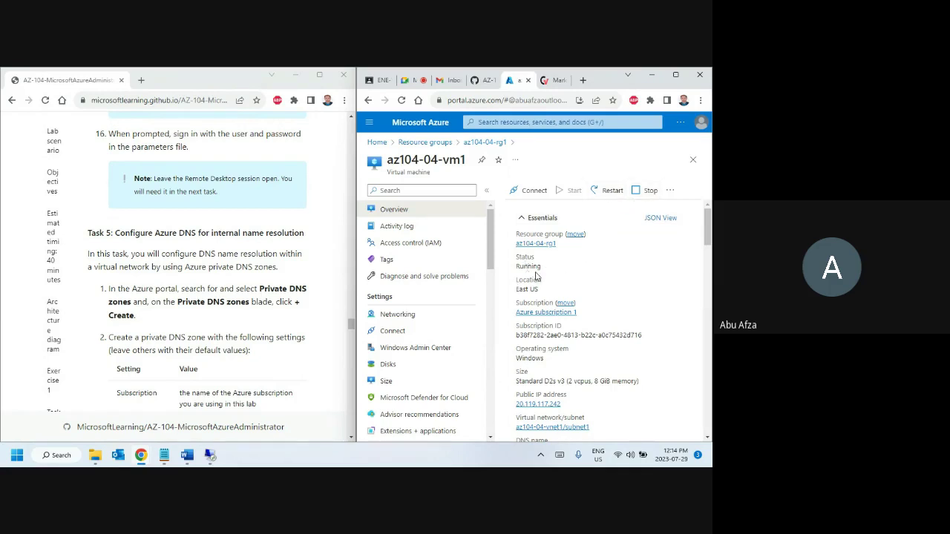
- Download az104-04-vm1.rdp from the VM's Connect page and save it into the az104 folder
{"action": "left_click", "coordinate": [532, 191]}
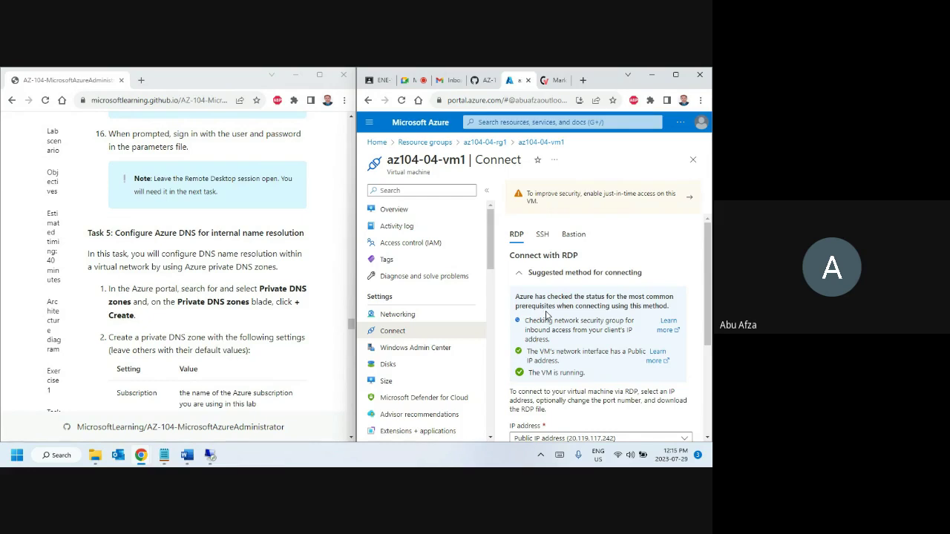
{"action": "scroll", "coordinate": [546, 315], "scroll_direction": "down", "scroll_amount": 1}
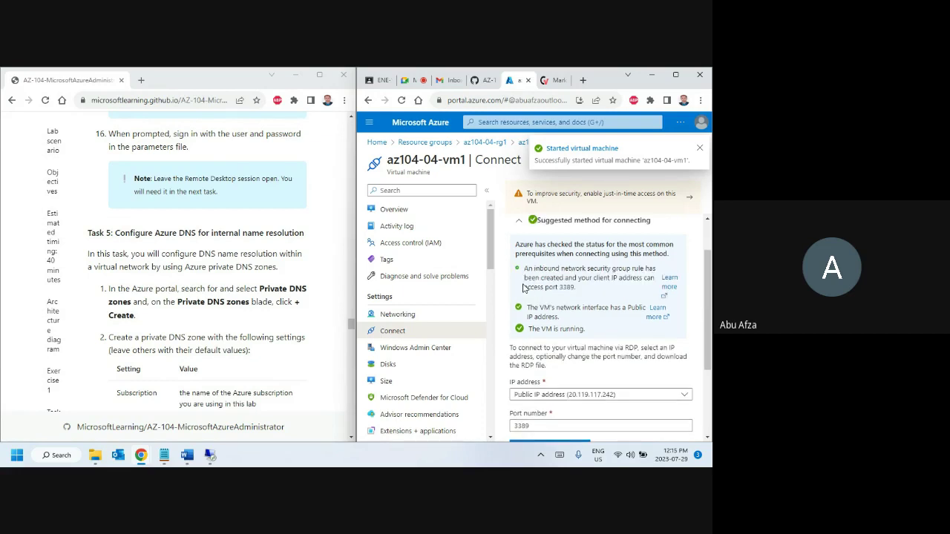
{"action": "scroll", "coordinate": [558, 327], "scroll_direction": "down", "scroll_amount": 2}
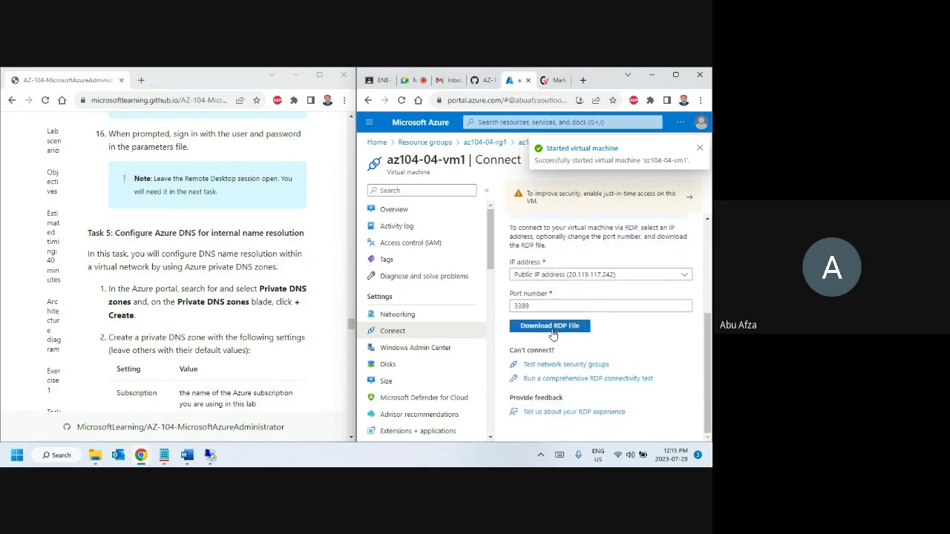
{"action": "left_click", "coordinate": [555, 328]}
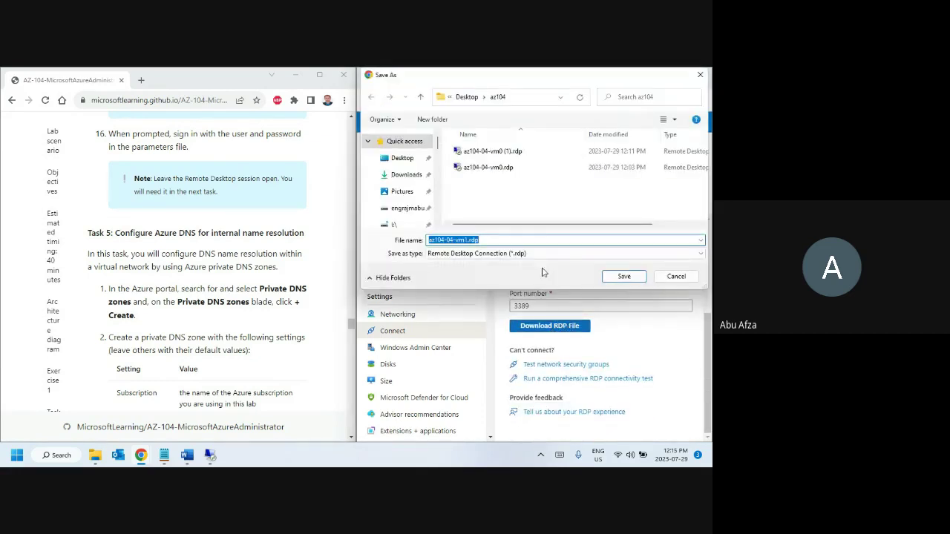
{"action": "left_click", "coordinate": [615, 279]}
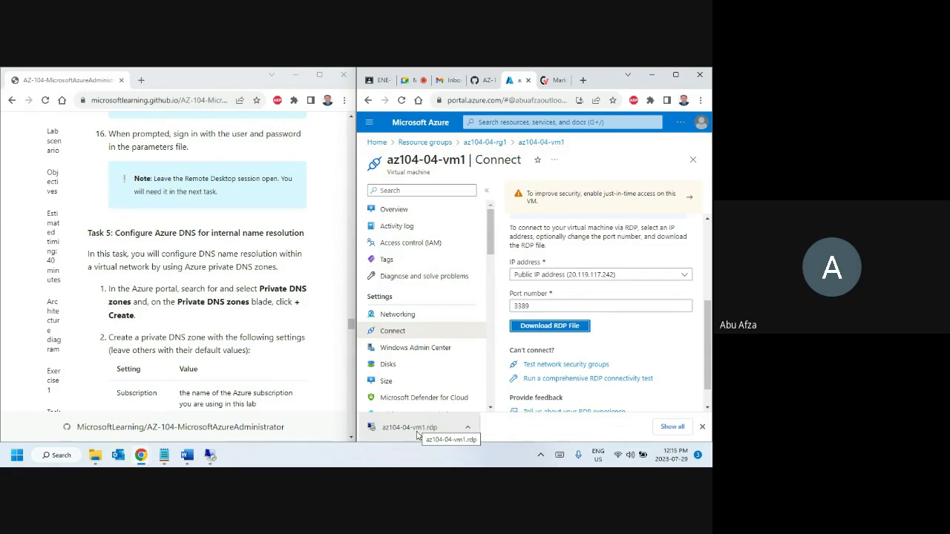
- Check the VM credentials in the info.txt notes and return to the lab instructions
{"action": "left_click", "coordinate": [166, 454]}
{"action": "left_click", "coordinate": [168, 260]}
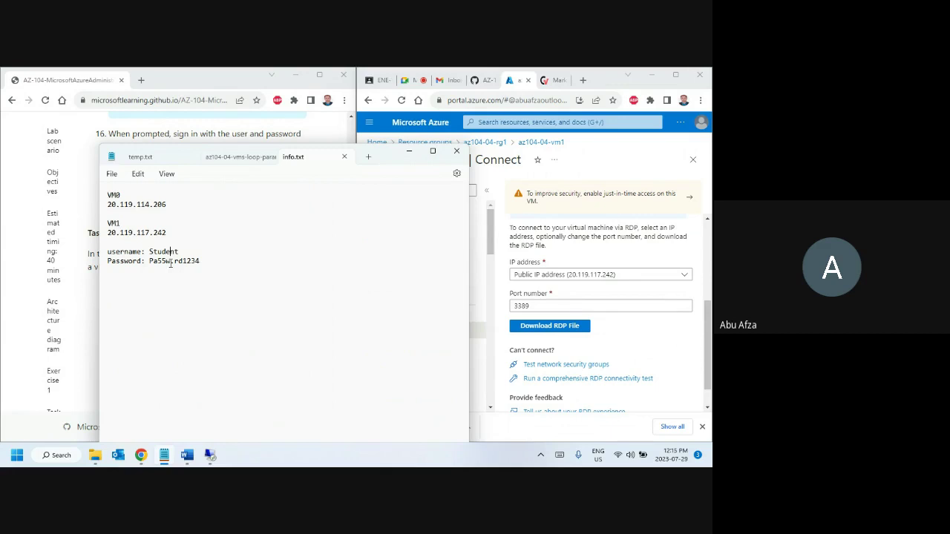
{"action": "left_click", "coordinate": [607, 86]}
{"action": "left_click", "coordinate": [215, 83]}
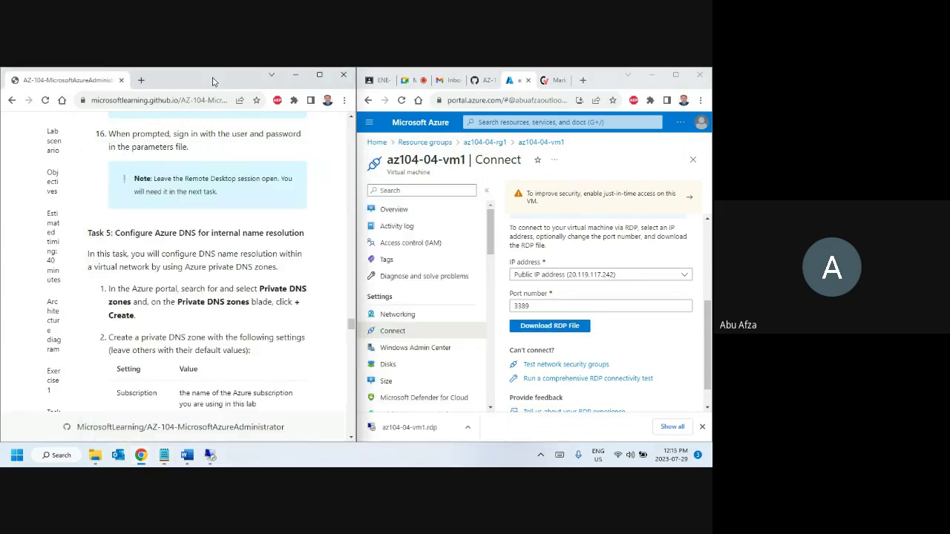
- Copy 'Private DNS zones' from the lab into the portal search and open that service
{"action": "scroll", "coordinate": [200, 248], "scroll_direction": "down", "scroll_amount": 1}
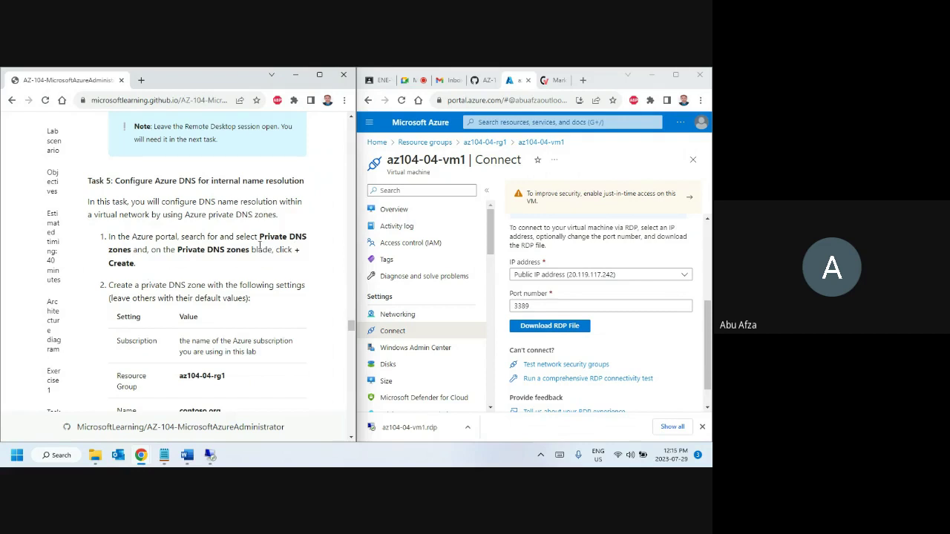
{"action": "left_click_drag", "start_coordinate": [259, 236], "coordinate": [131, 252]}
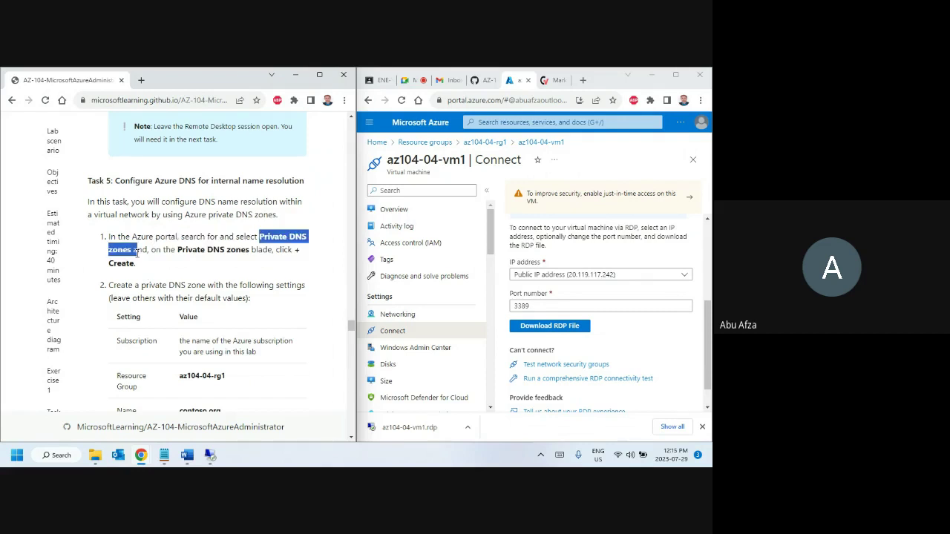
{"action": "key", "text": "ctrl+c"}
{"action": "left_click", "coordinate": [534, 122]}
{"action": "key", "text": "ctrl+v"}
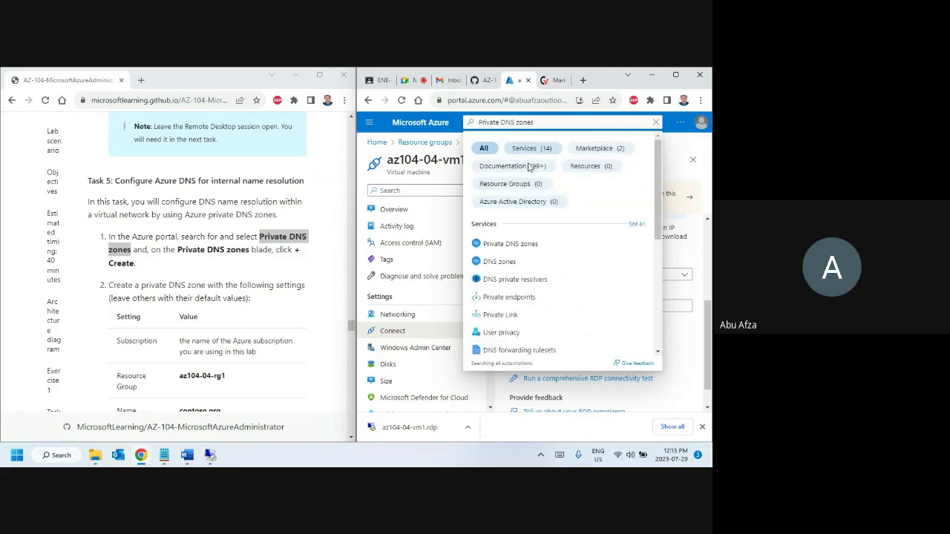
{"action": "left_click", "coordinate": [517, 244]}
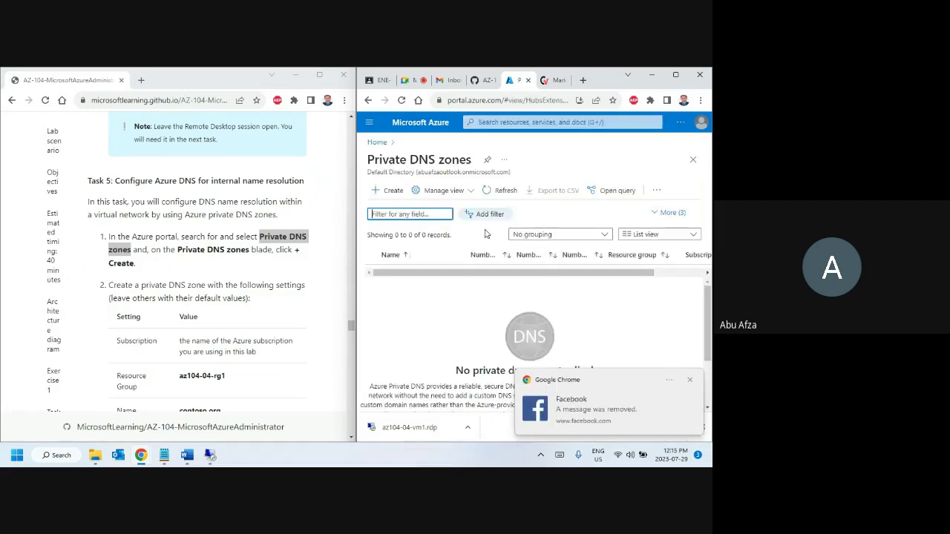
- Dismiss the Facebook notification and start creating a new private DNS zone
{"action": "left_click", "coordinate": [690, 381]}
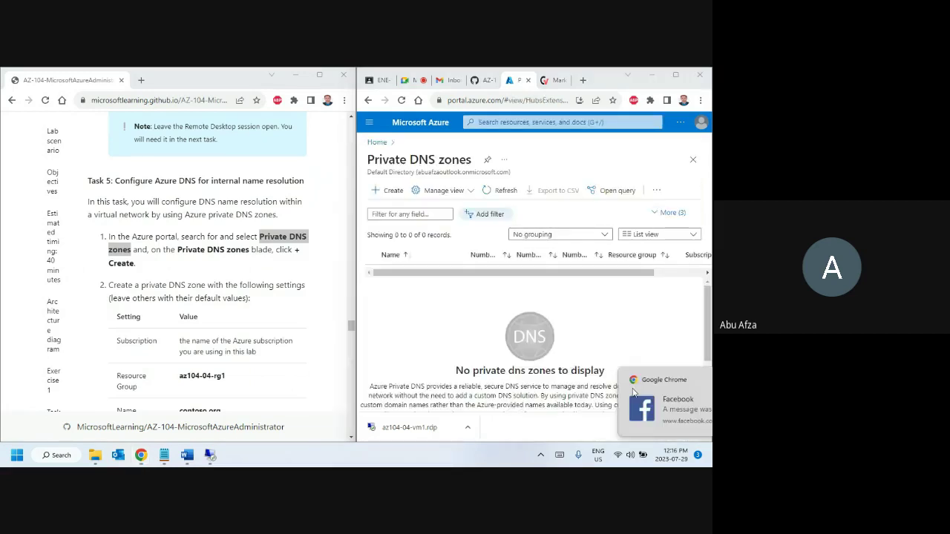
{"action": "left_click", "coordinate": [479, 246]}
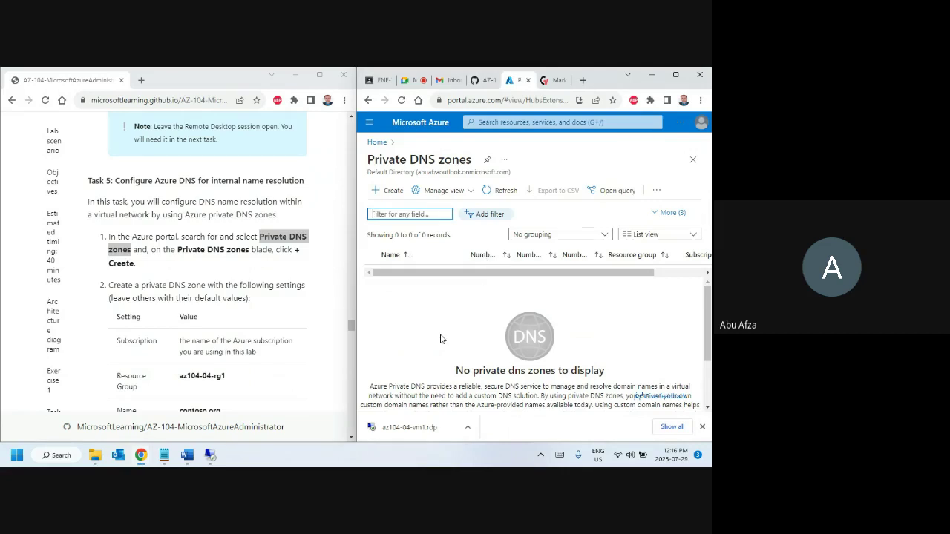
{"action": "scroll", "coordinate": [184, 314], "scroll_direction": "down", "scroll_amount": 1}
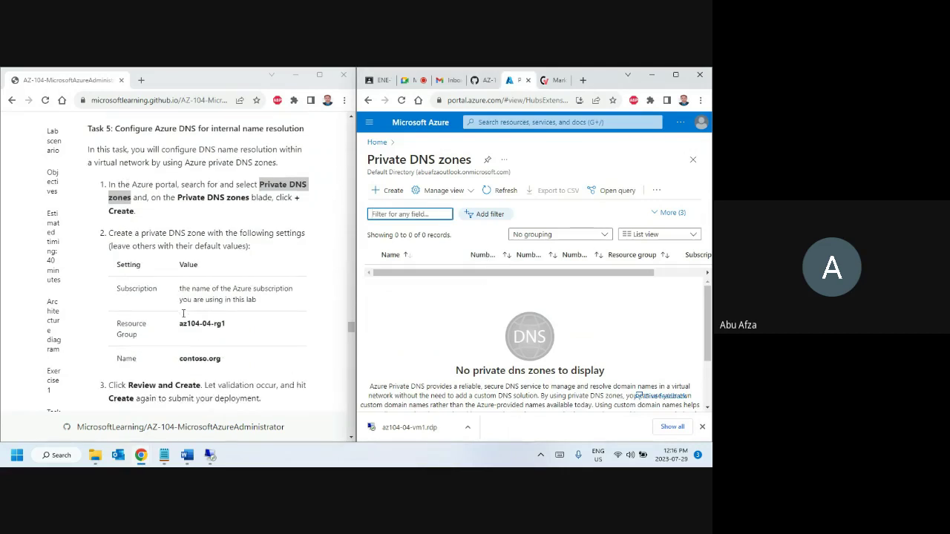
{"action": "left_click", "coordinate": [391, 191]}
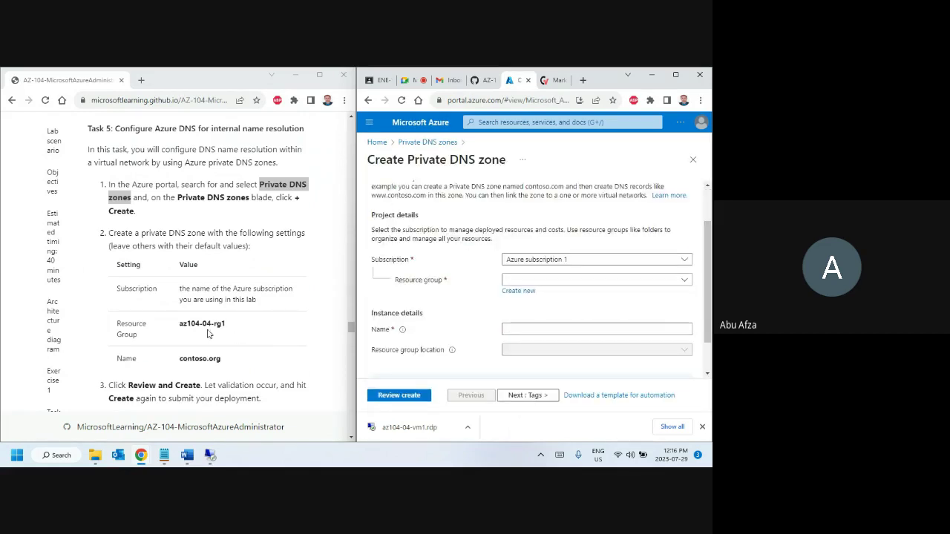
- Set the resource group to az104-04-rg1 and the zone name to contoso.org
{"action": "left_click", "coordinate": [554, 279]}
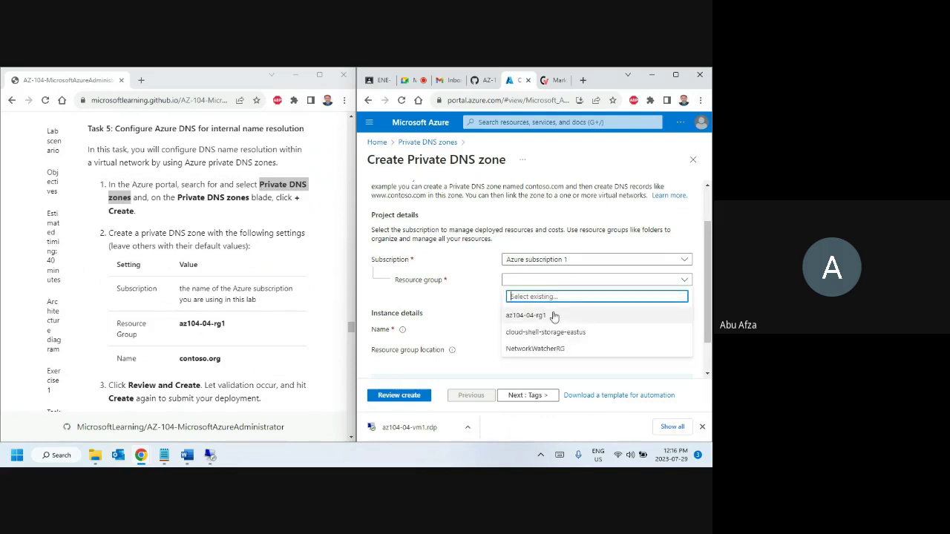
{"action": "left_click", "coordinate": [543, 314]}
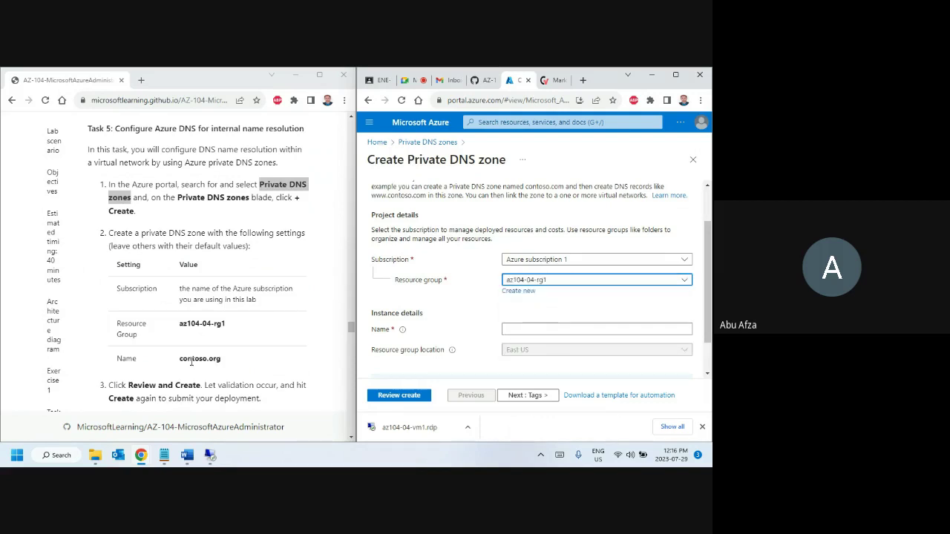
{"action": "scroll", "coordinate": [193, 335], "scroll_direction": "down", "scroll_amount": 1}
{"action": "left_click_drag", "start_coordinate": [179, 307], "coordinate": [228, 312]}
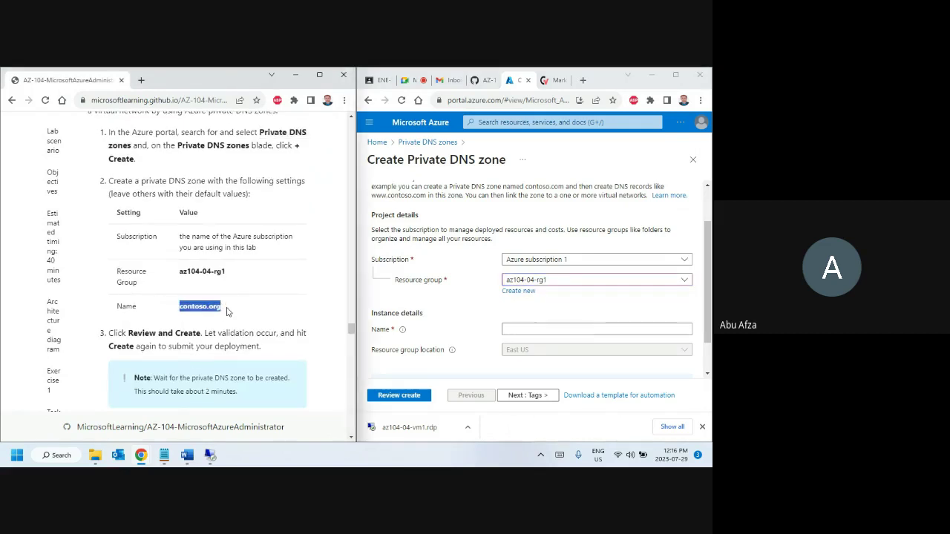
{"action": "key", "text": "ctrl+c"}
{"action": "left_click", "coordinate": [515, 330]}
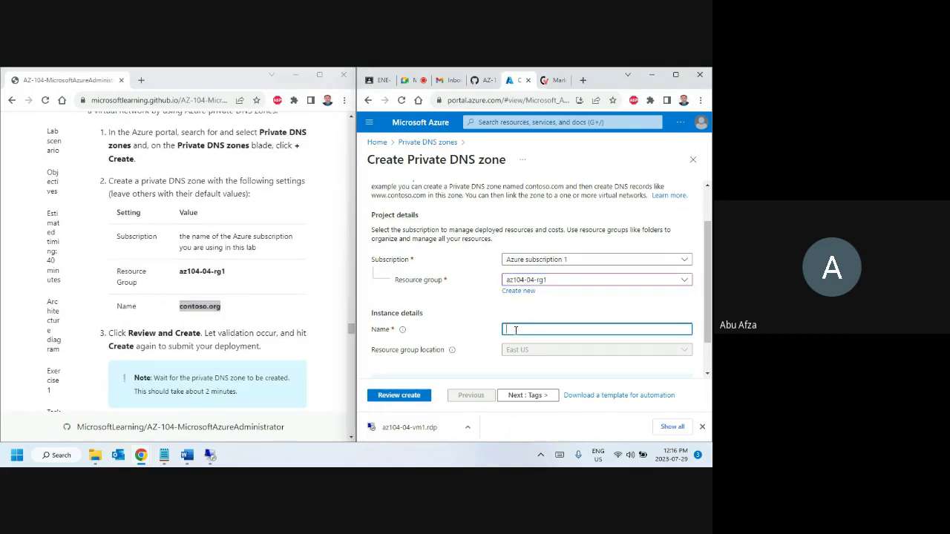
{"action": "key", "text": "ctrl+v"}
- Review and create the contoso.org zone, then follow the deployment until it completes
{"action": "left_click", "coordinate": [399, 395]}
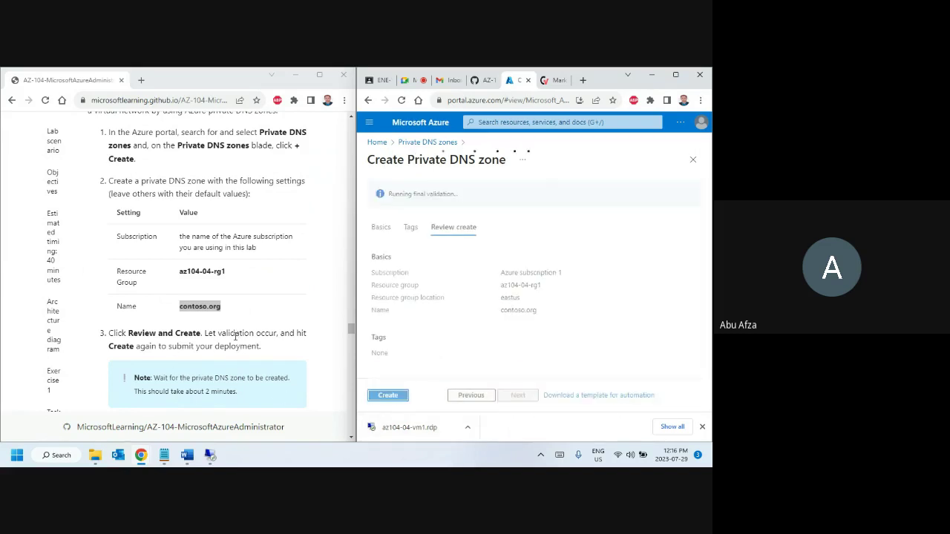
{"action": "scroll", "coordinate": [233, 337], "scroll_direction": "down", "scroll_amount": 2}
{"action": "scroll", "coordinate": [234, 337], "scroll_direction": "down", "scroll_amount": 1}
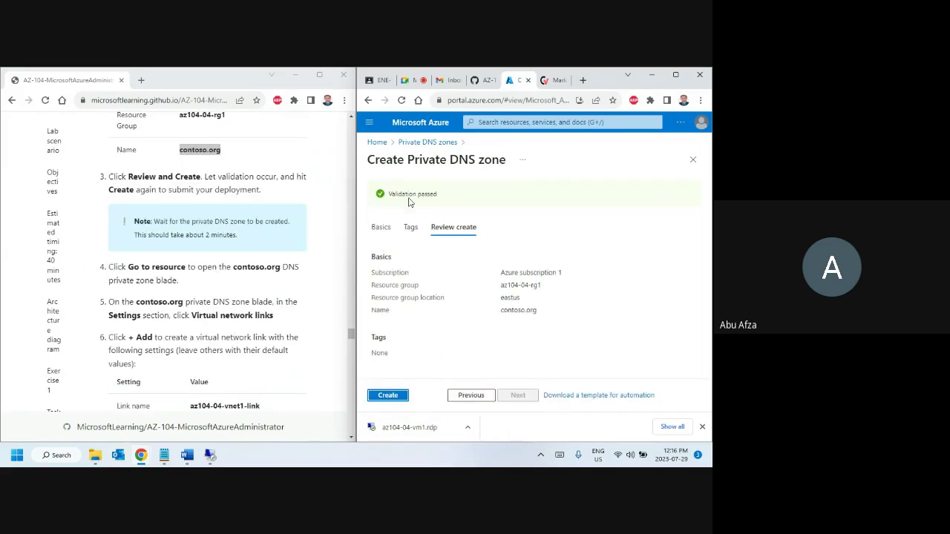
{"action": "left_click", "coordinate": [388, 397]}
{"action": "left_click", "coordinate": [702, 427]}
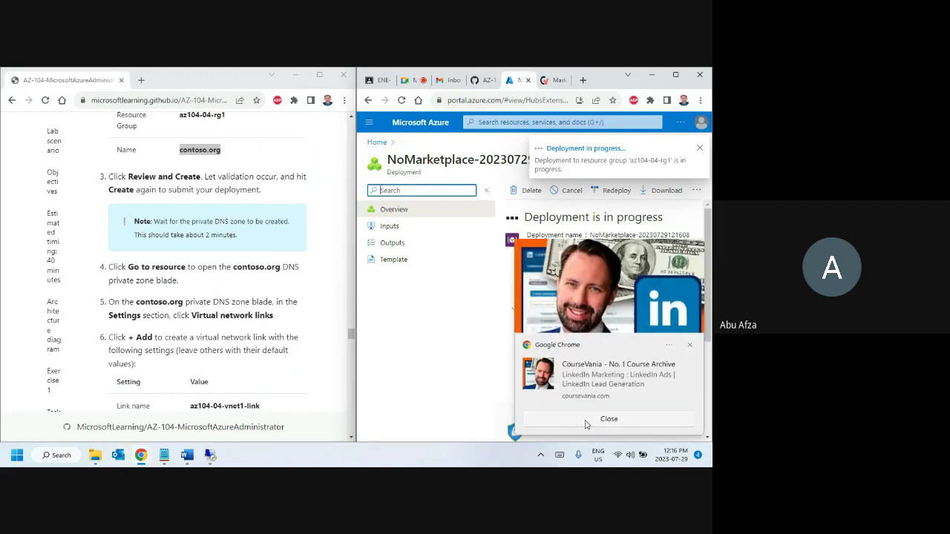
{"action": "left_click", "coordinate": [588, 399]}
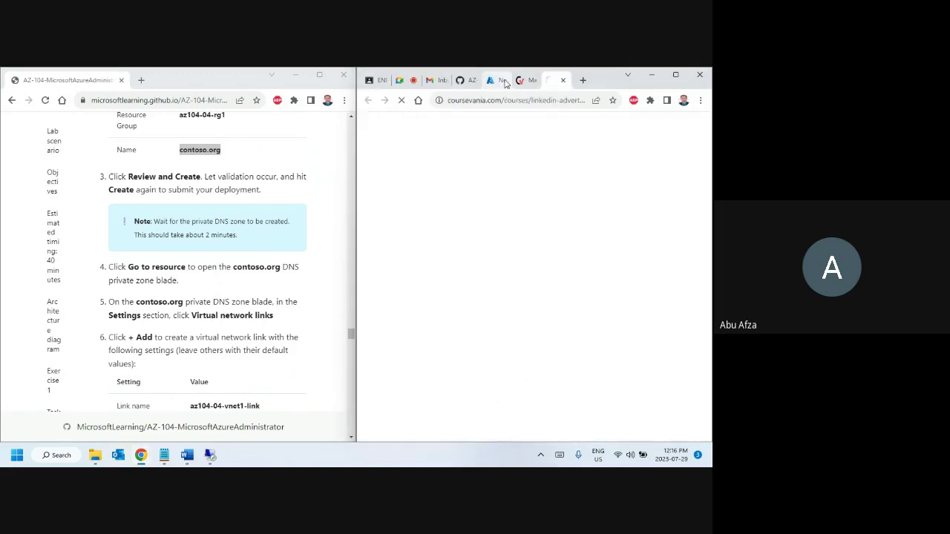
{"action": "left_click", "coordinate": [496, 84]}
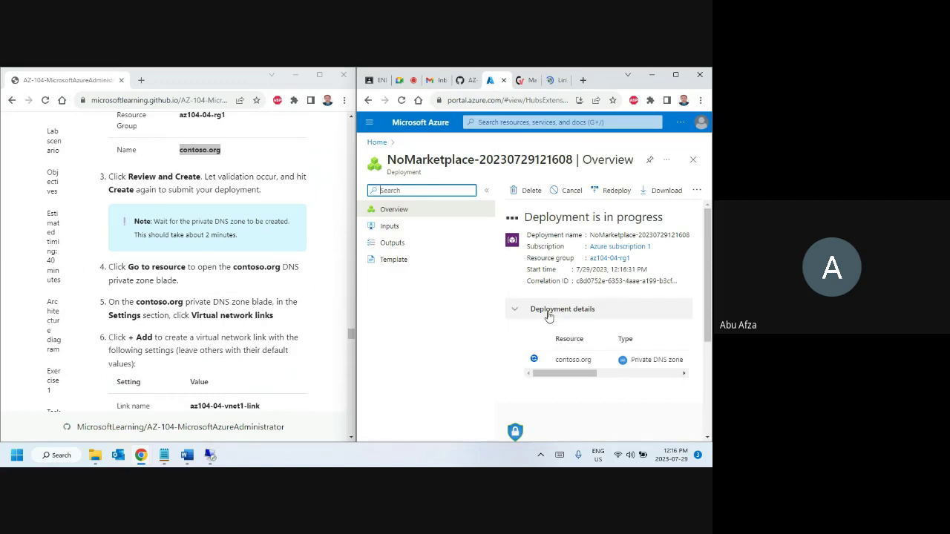
{"action": "scroll", "coordinate": [222, 326], "scroll_direction": "down", "scroll_amount": 3}
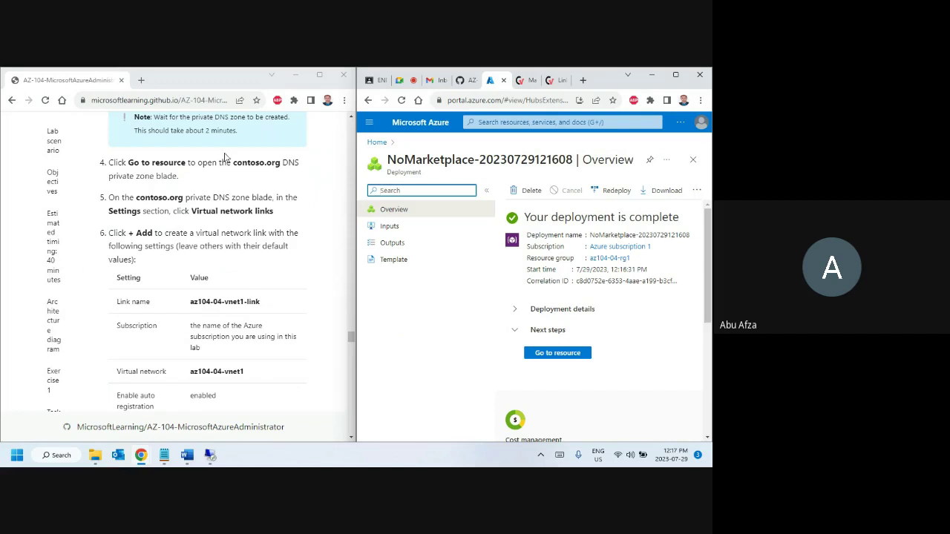
- Open the new contoso.org zone and start adding a virtual network link
{"action": "left_click", "coordinate": [547, 356]}
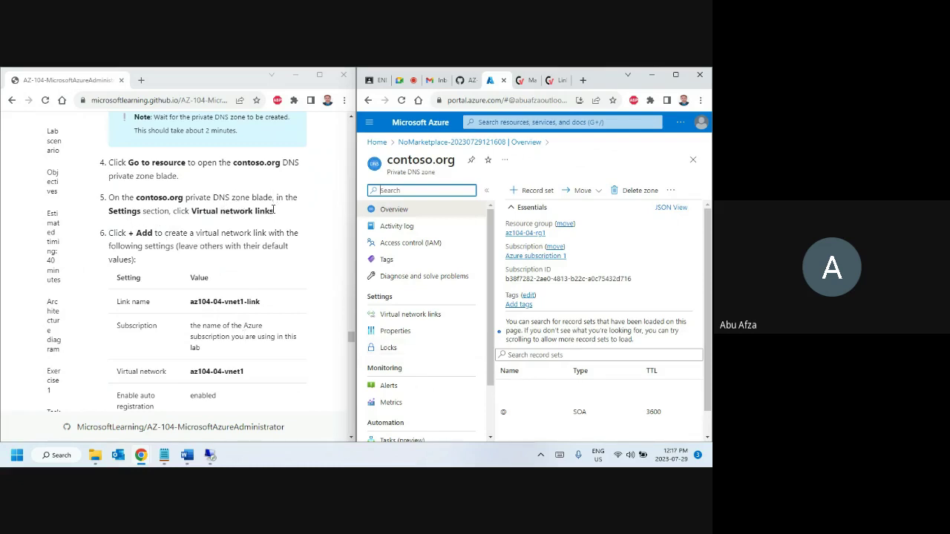
{"action": "left_click", "coordinate": [406, 319]}
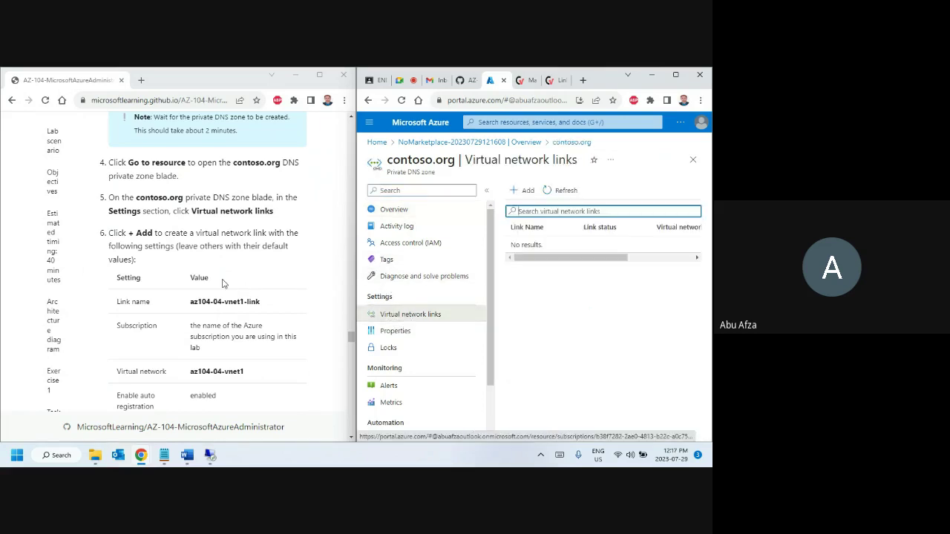
{"action": "scroll", "coordinate": [225, 284], "scroll_direction": "down", "scroll_amount": 1}
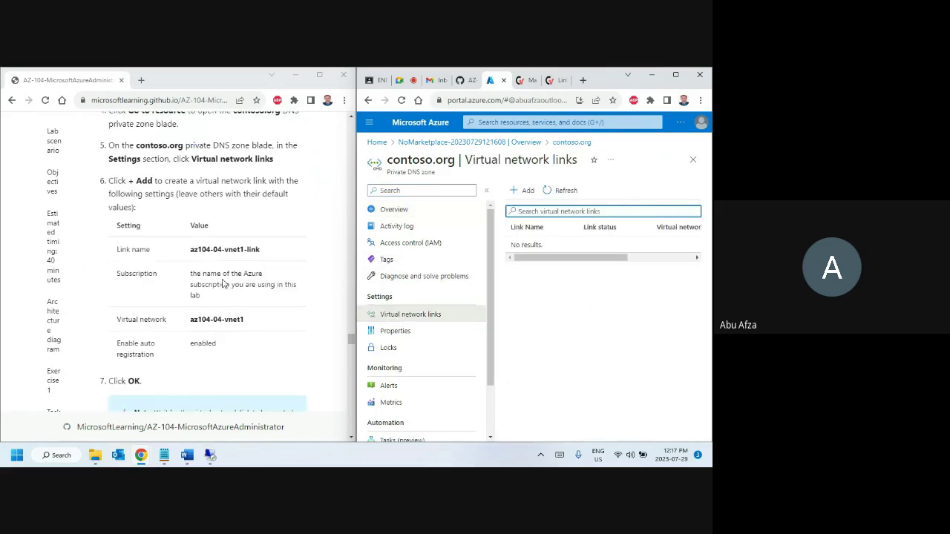
{"action": "left_click", "coordinate": [528, 192]}
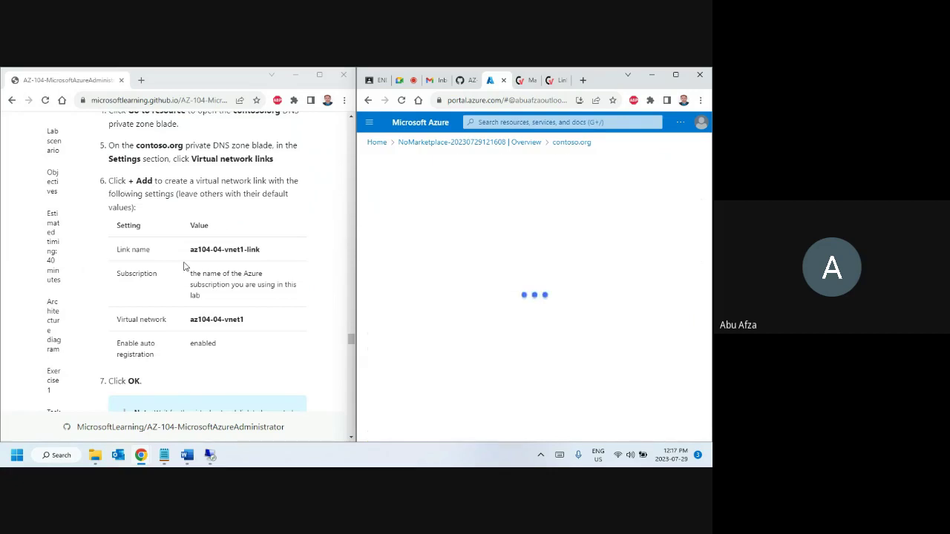
- Create link az104-04-vnet1-link to az104-04-vnet1 with auto registration enabled
{"action": "left_click_drag", "start_coordinate": [189, 249], "coordinate": [260, 250]}
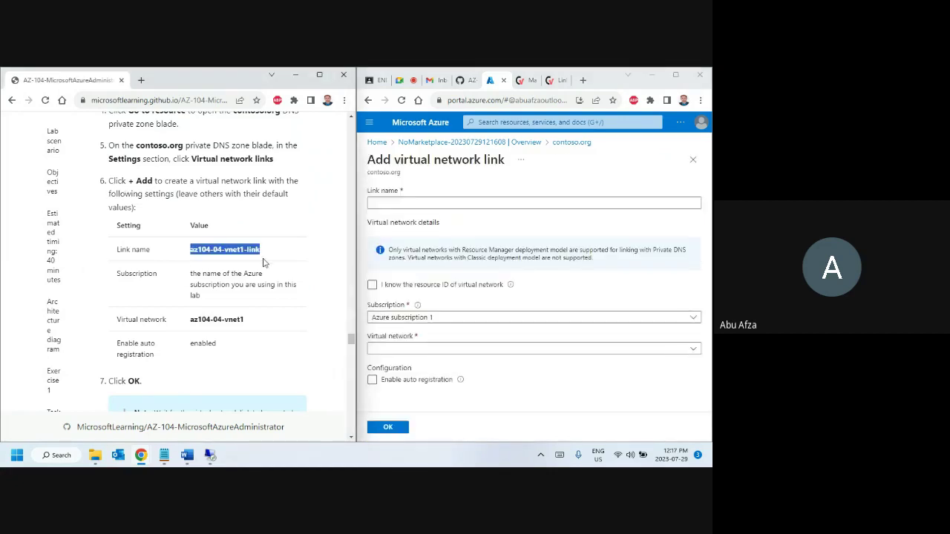
{"action": "key", "text": "ctrl+c"}
{"action": "key", "text": "alt+Tab"}
{"action": "key", "text": "ctrl+v"}
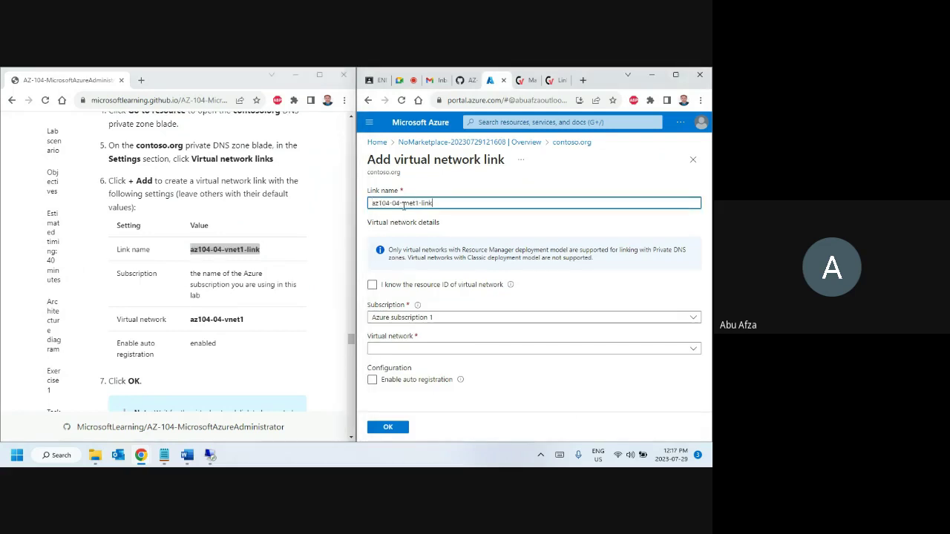
{"action": "scroll", "coordinate": [290, 300], "scroll_direction": "down", "scroll_amount": 1}
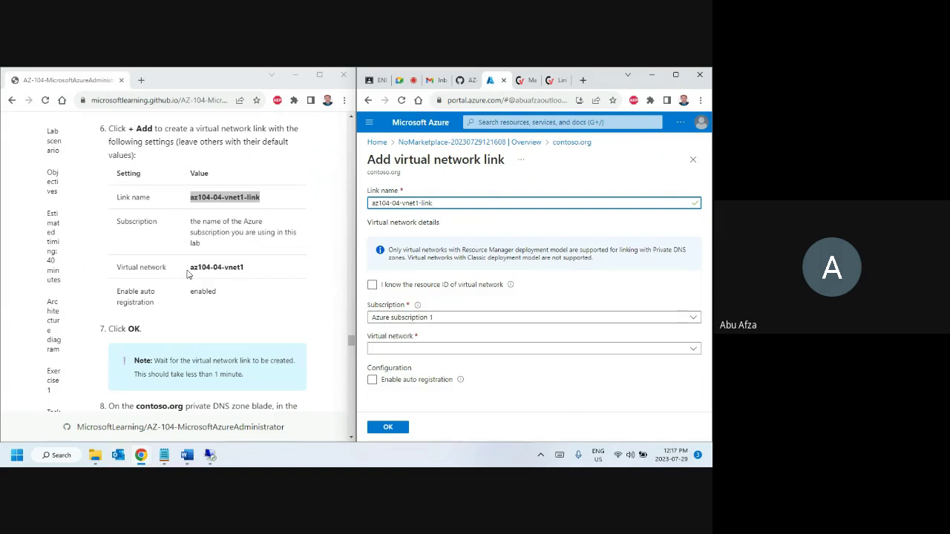
{"action": "left_click_drag", "start_coordinate": [189, 268], "coordinate": [247, 277]}
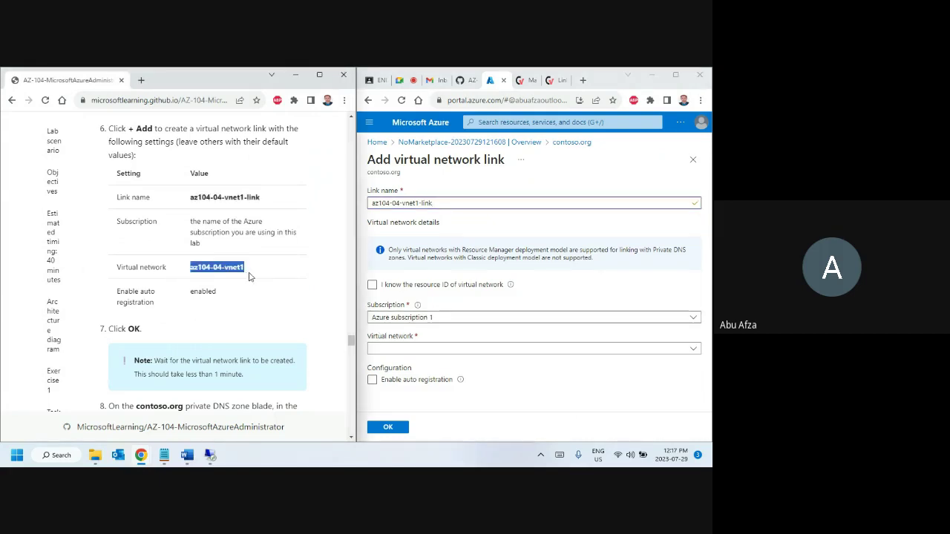
{"action": "left_click", "coordinate": [462, 349]}
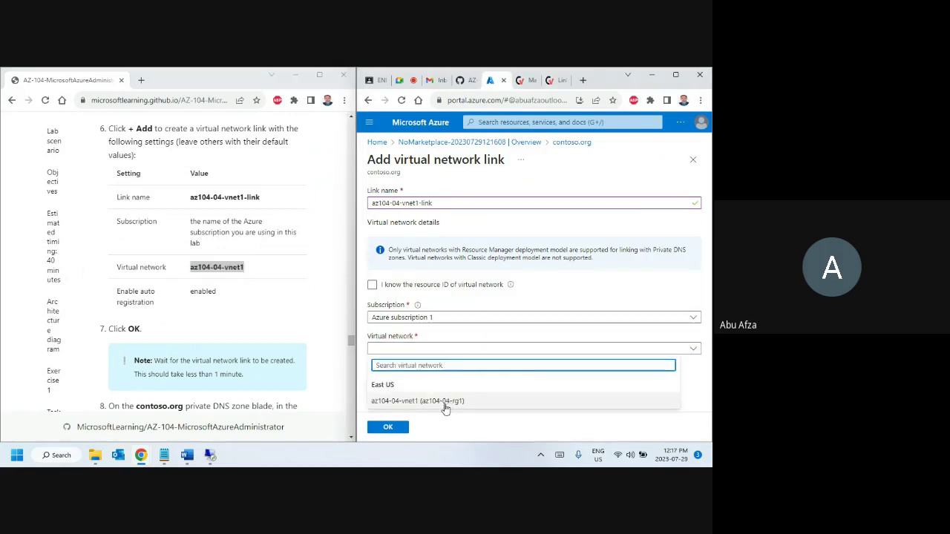
{"action": "left_click", "coordinate": [418, 401]}
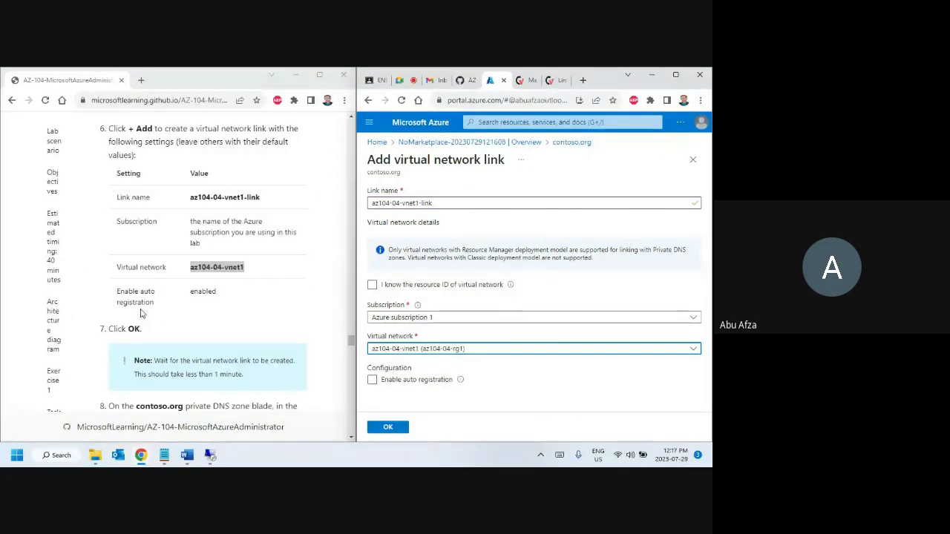
{"action": "left_click", "coordinate": [393, 381]}
{"action": "left_click", "coordinate": [372, 380]}
{"action": "scroll", "coordinate": [191, 271], "scroll_direction": "down", "scroll_amount": 2}
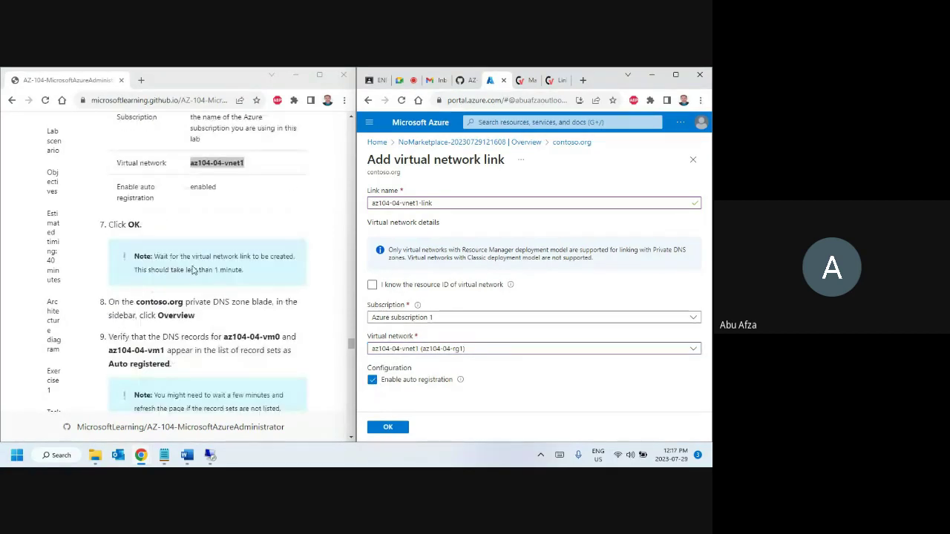
{"action": "left_click", "coordinate": [387, 426]}
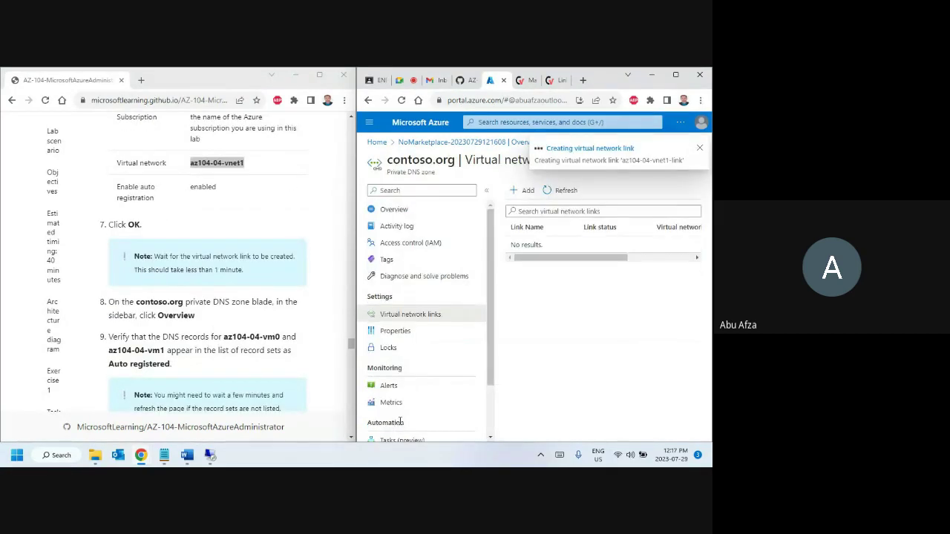
- Refresh the virtual network links list until az104-04-vnet1-link appears as In progress
{"action": "scroll", "coordinate": [238, 295], "scroll_direction": "down", "scroll_amount": 2}
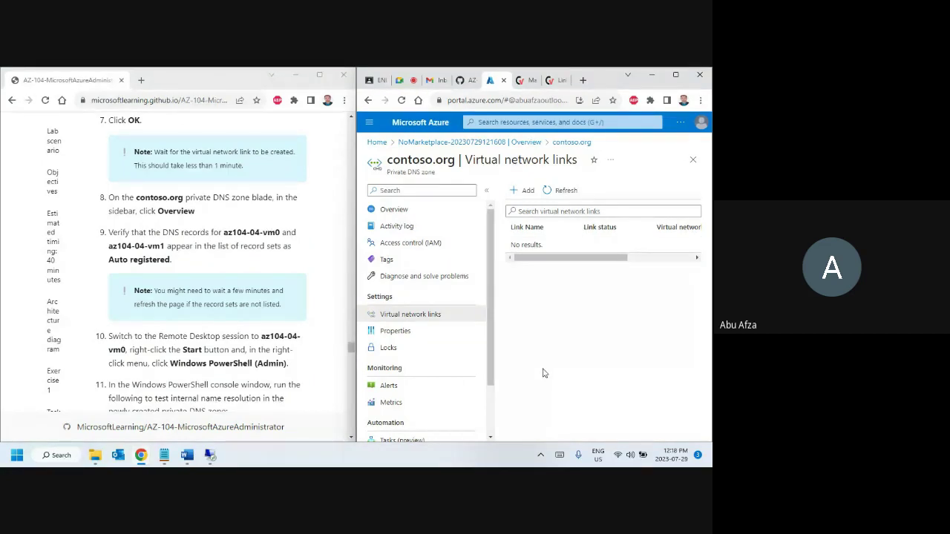
{"action": "left_click", "coordinate": [566, 192]}
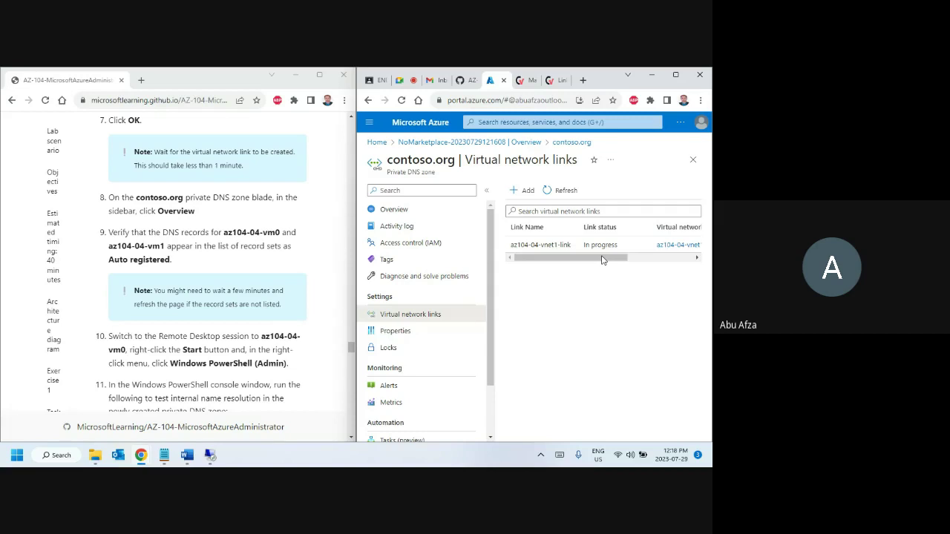
{"action": "left_click", "coordinate": [561, 190]}
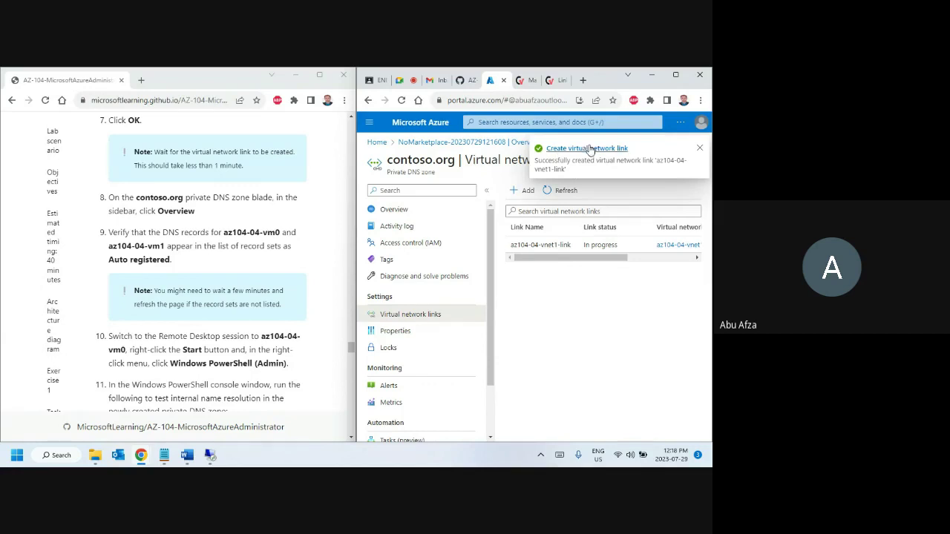
{"action": "left_click", "coordinate": [566, 191]}
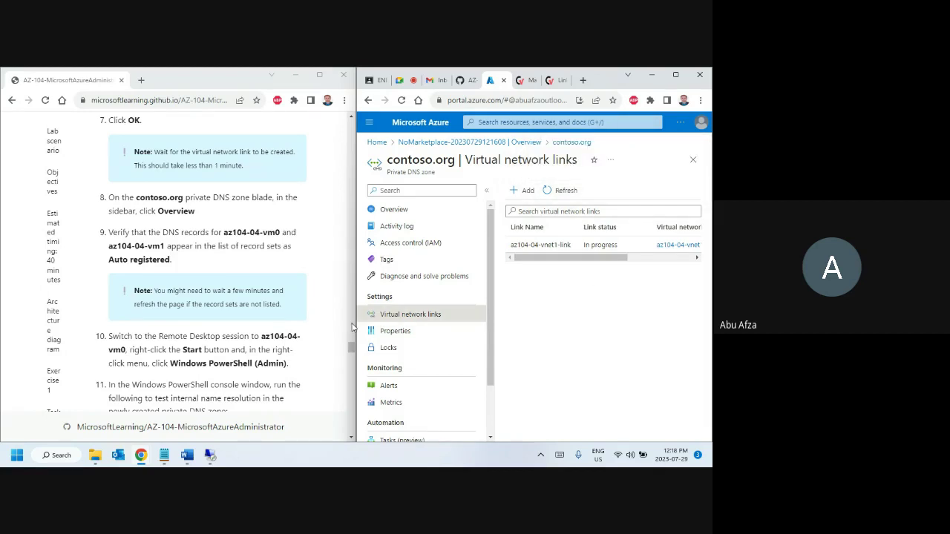
{"action": "left_click", "coordinate": [106, 198]}
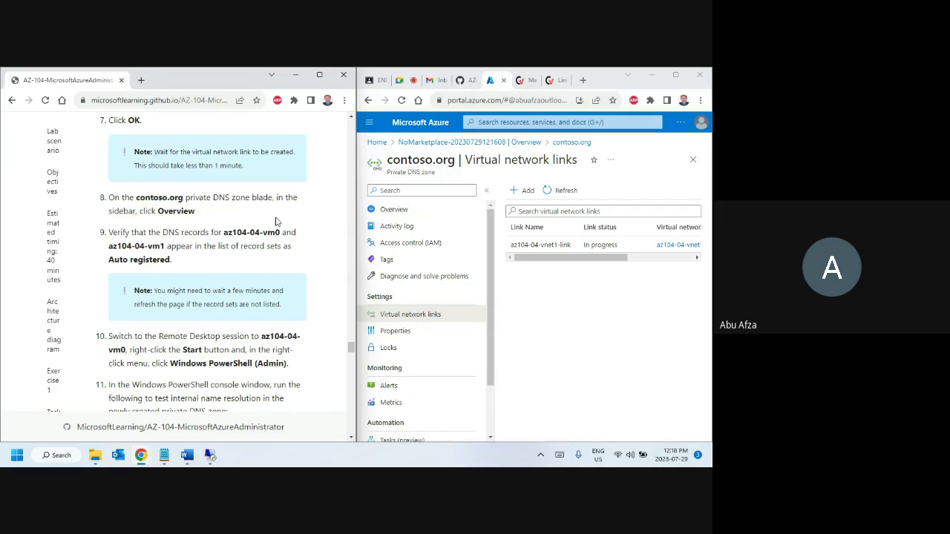
- Check the contoso.org overview for A records az104-04-vm0 (10.40.0.4) and az104-04-vm1 (10.40.1.4)
{"action": "left_click", "coordinate": [391, 215]}
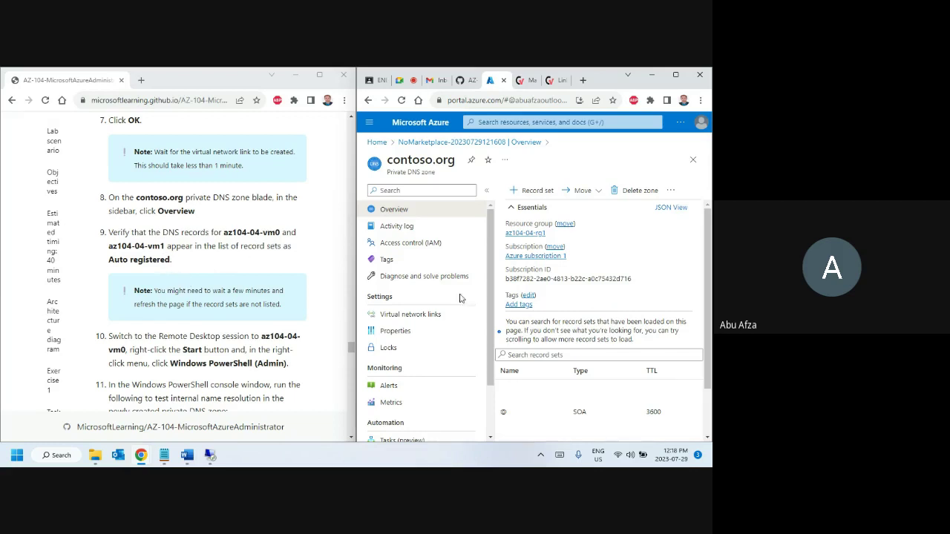
{"action": "scroll", "coordinate": [570, 308], "scroll_direction": "down", "scroll_amount": 1}
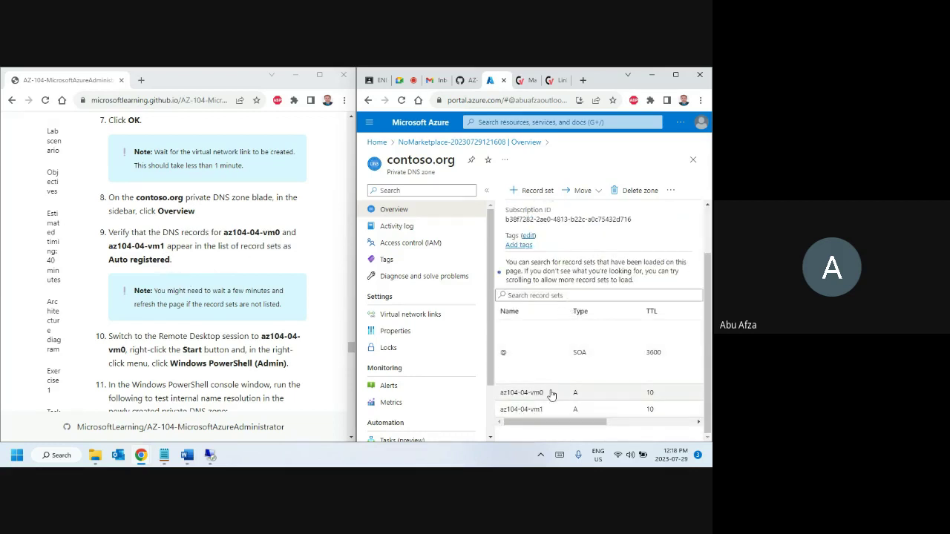
{"action": "left_click", "coordinate": [486, 190]}
{"action": "left_click", "coordinate": [677, 76]}
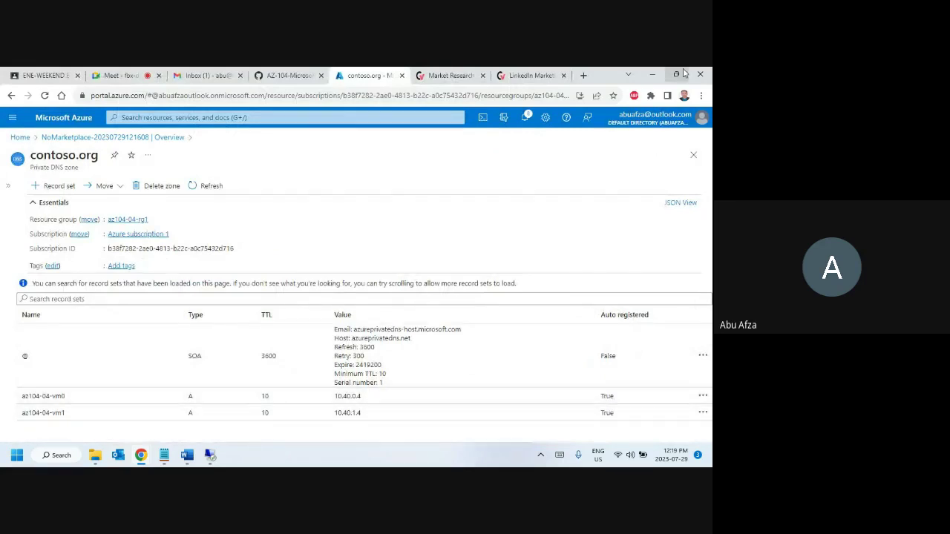
{"action": "mouse_move", "coordinate": [685, 73]}
{"action": "left_click", "coordinate": [637, 107]}
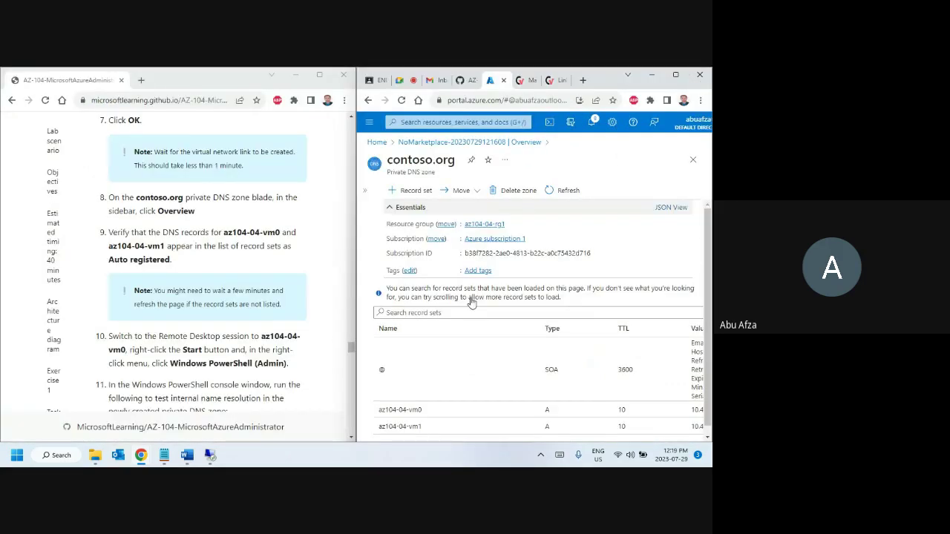
{"action": "scroll", "coordinate": [134, 187], "scroll_direction": "down", "scroll_amount": 2}
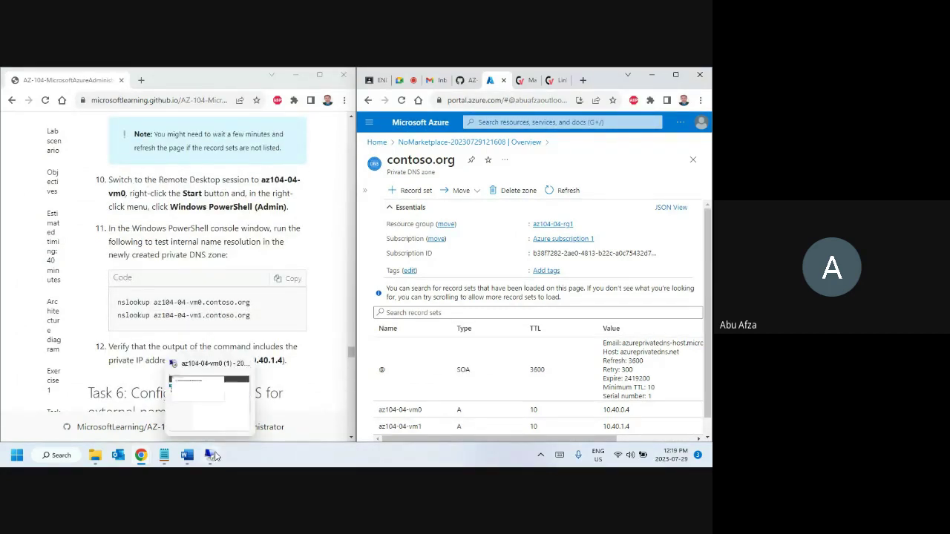
- Dismiss the Windows Admin Center prompt in the az104-04-vm0 session and make it full screen
{"action": "left_click", "coordinate": [225, 426]}
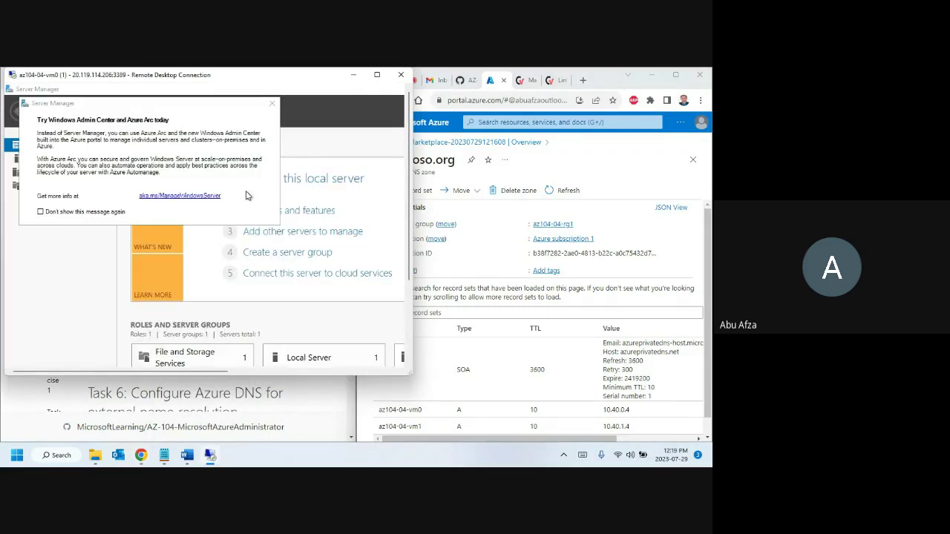
{"action": "left_click", "coordinate": [41, 212]}
{"action": "left_click", "coordinate": [272, 106]}
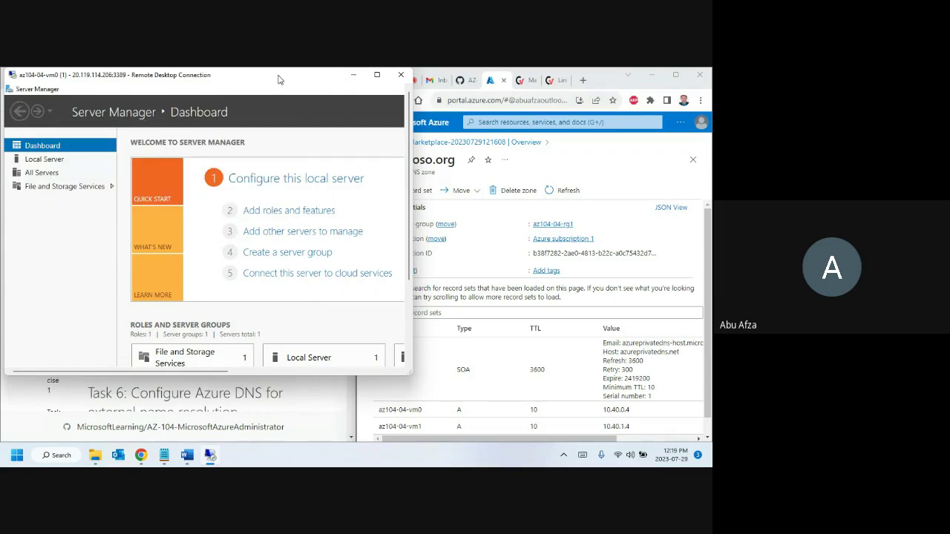
{"action": "left_click_drag", "start_coordinate": [280, 77], "coordinate": [558, 98]}
{"action": "left_click", "coordinate": [174, 238]}
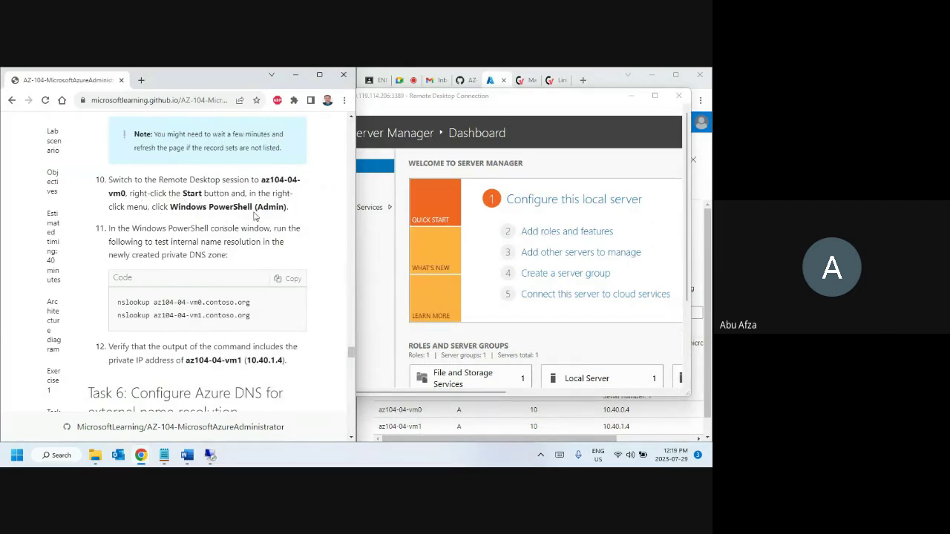
{"action": "left_click_drag", "start_coordinate": [503, 101], "coordinate": [555, 82]}
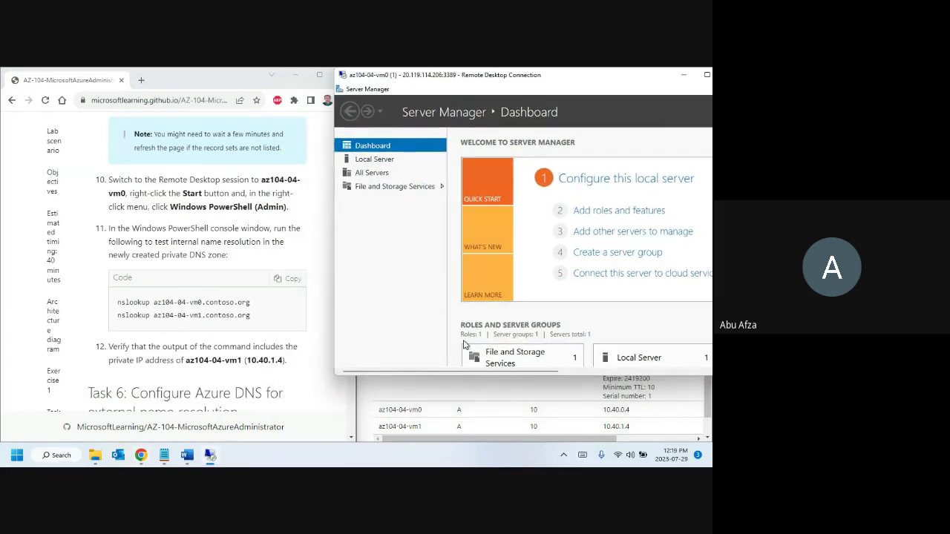
{"action": "left_click", "coordinate": [707, 74]}
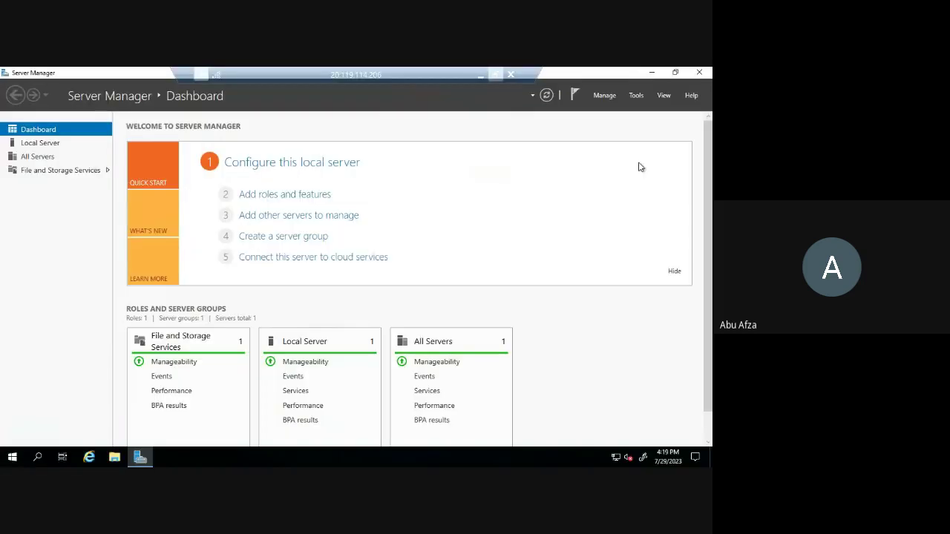
- Search 'power' on the remote server and run Windows PowerShell as administrator
{"action": "left_click", "coordinate": [12, 457]}
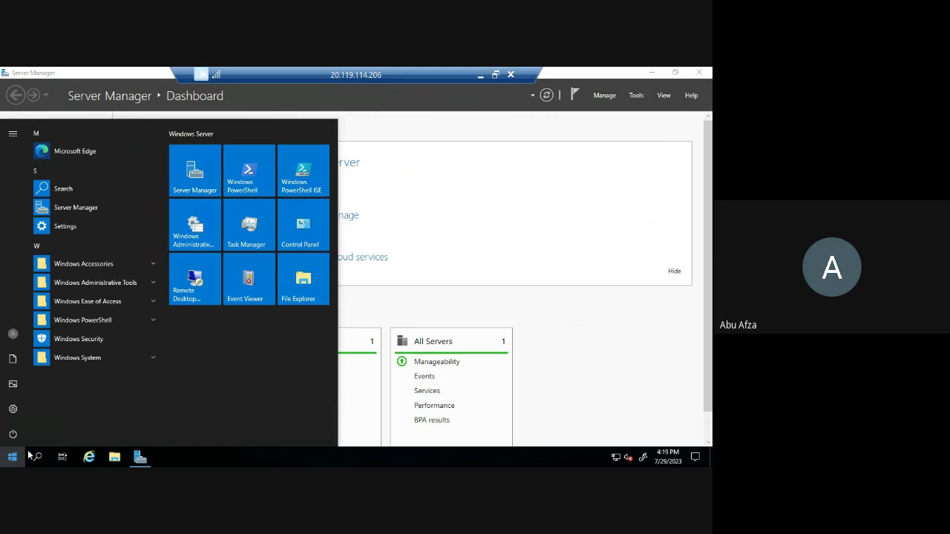
{"action": "left_click", "coordinate": [37, 457]}
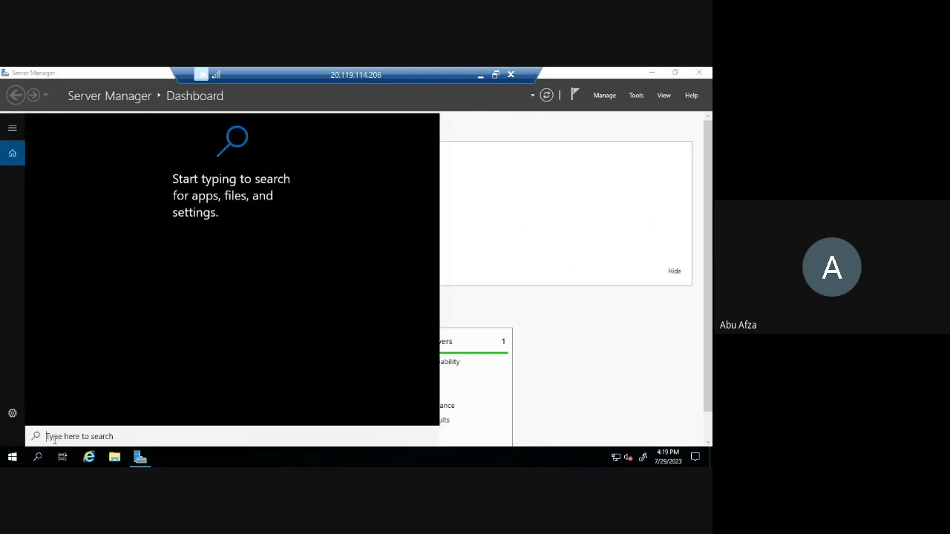
{"action": "type", "text": "po"}
{"action": "key", "text": "BackSpace"}
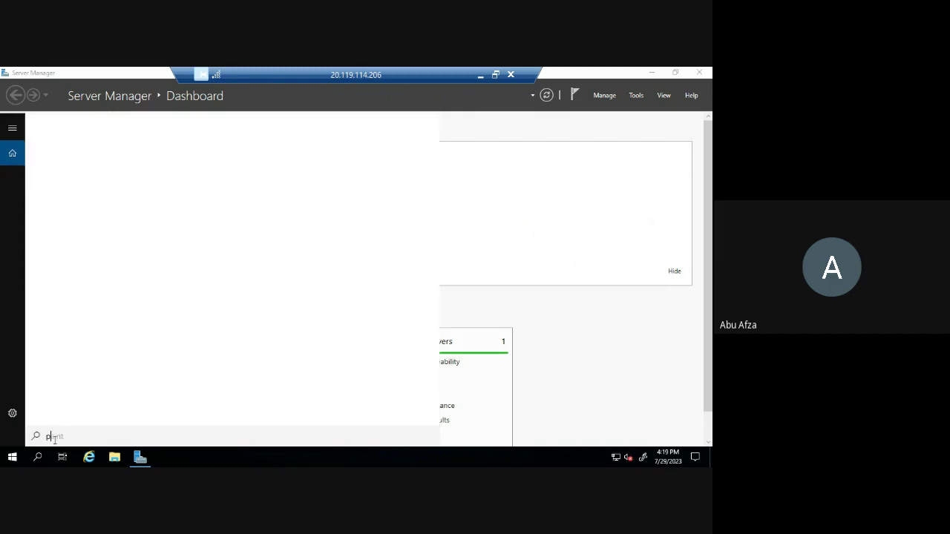
{"action": "type", "text": "ower"}
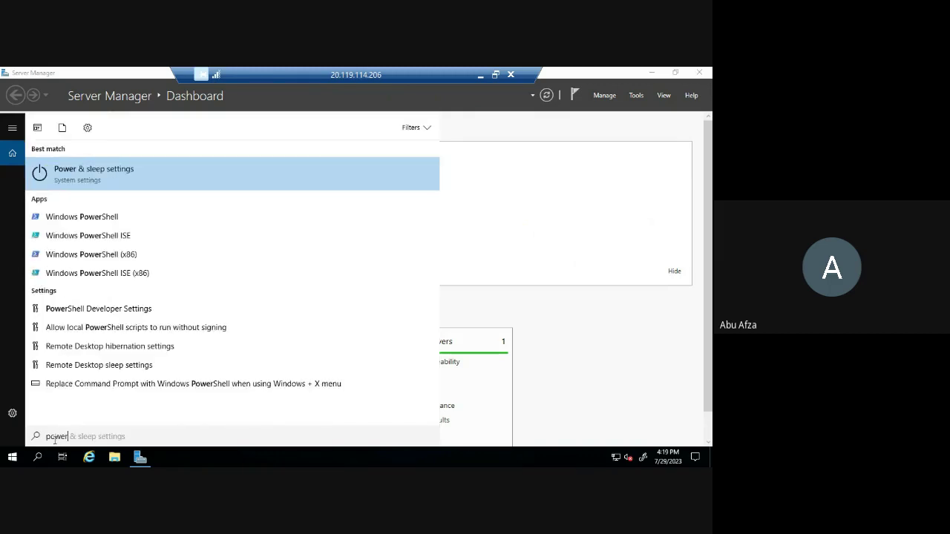
{"action": "right_click", "coordinate": [77, 222]}
{"action": "left_click", "coordinate": [106, 232]}
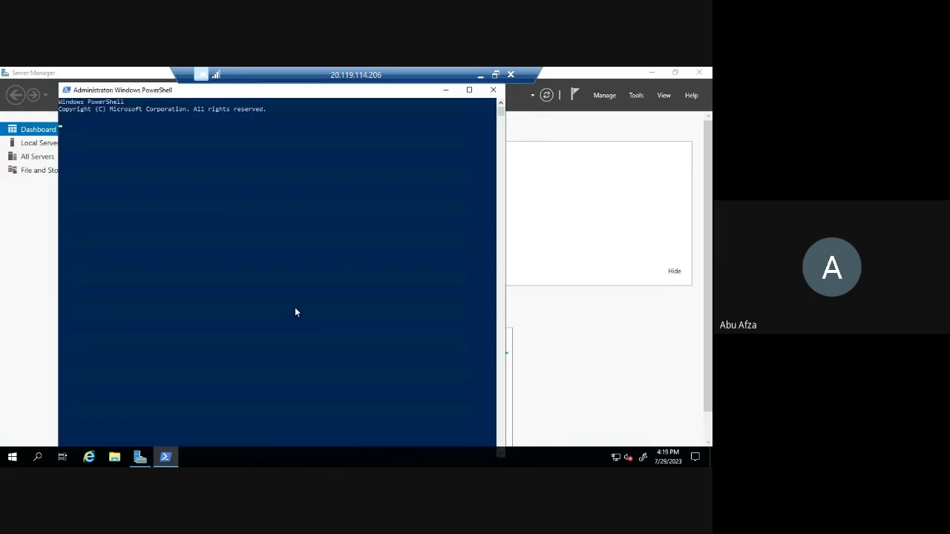
- Run nslookup az104-04-vm0.contoso.org and confirm it resolves to 10.40.0.4
{"action": "left_click", "coordinate": [495, 74]}
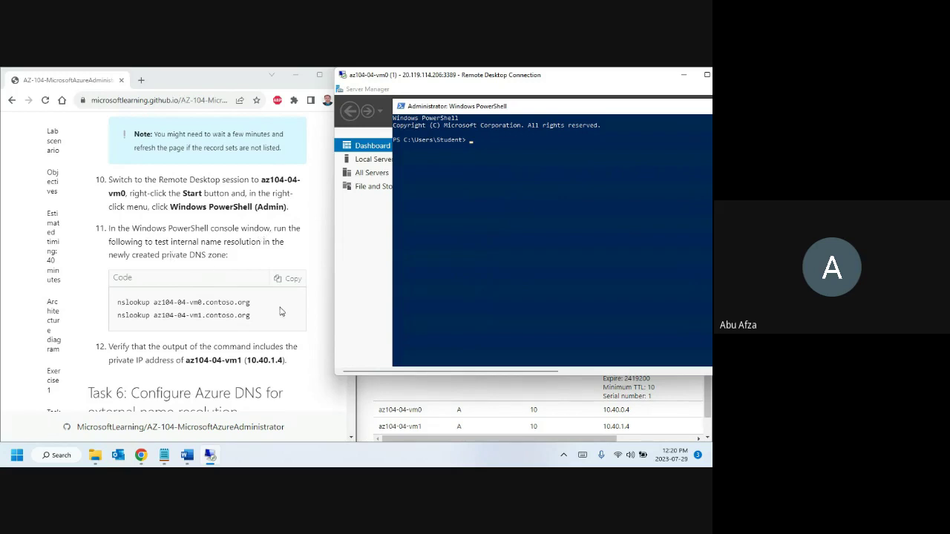
{"action": "left_click", "coordinate": [292, 280]}
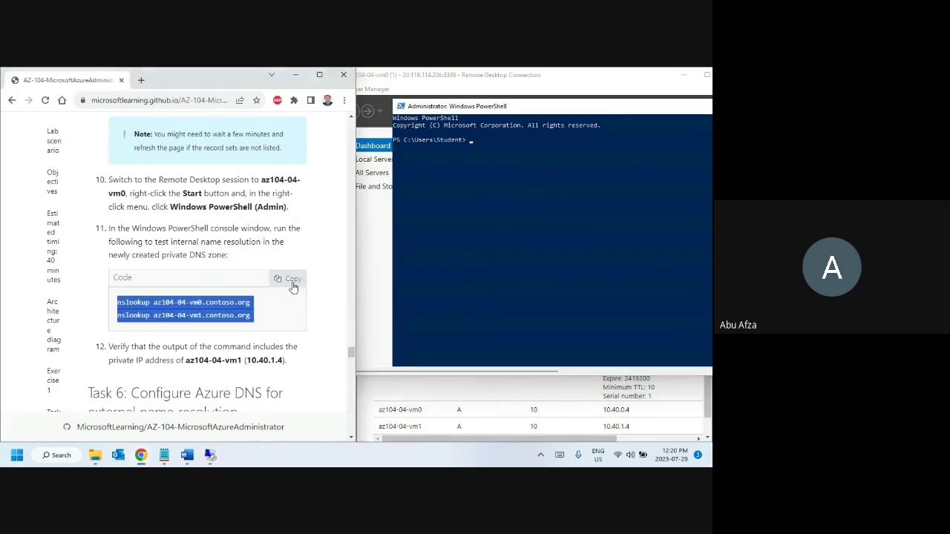
{"action": "left_click", "coordinate": [483, 142]}
{"action": "right_click", "coordinate": [479, 150]}
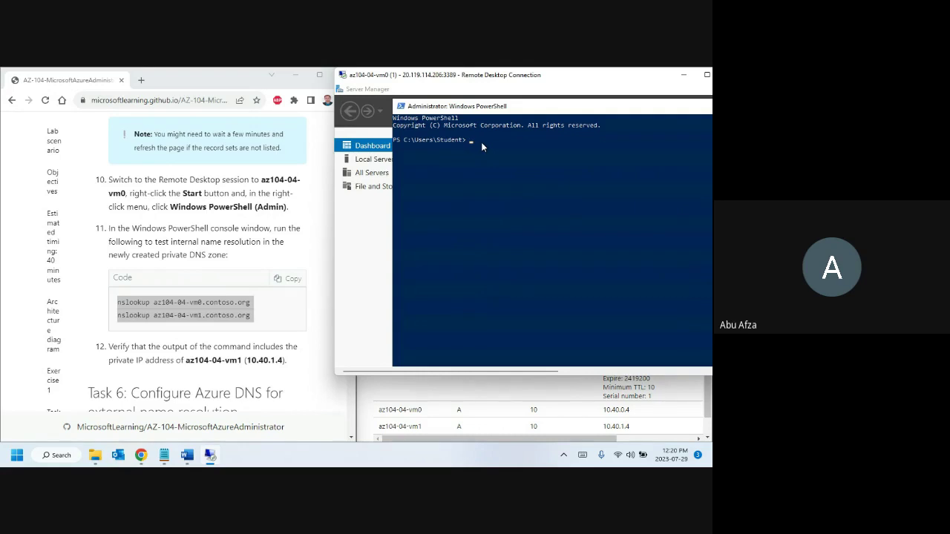
{"action": "type", "text": "nslookup az104-04-v"}
{"action": "key", "text": "BackSpace"}
{"action": "type", "text": "vm0.contoso.org"}
{"action": "key", "text": "Return"}
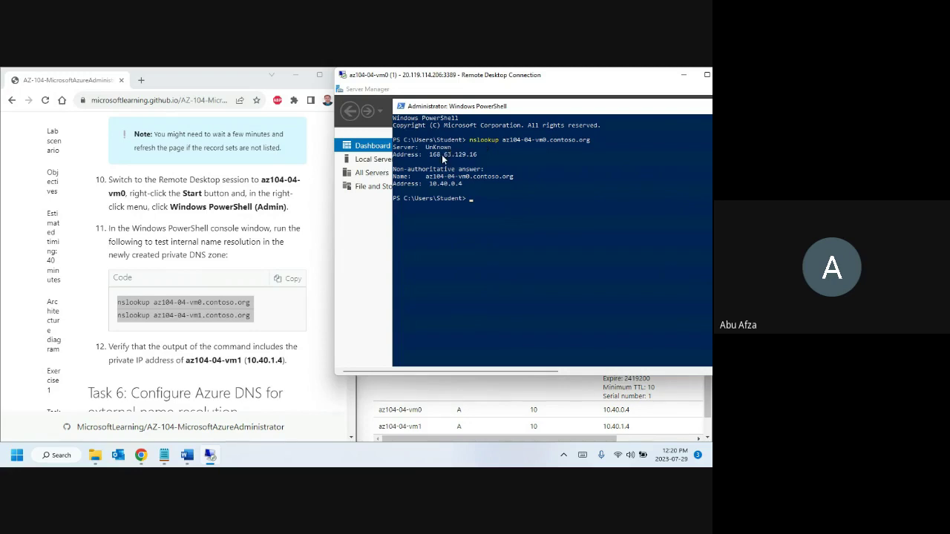
{"action": "left_click_drag", "start_coordinate": [428, 155], "coordinate": [480, 160]}
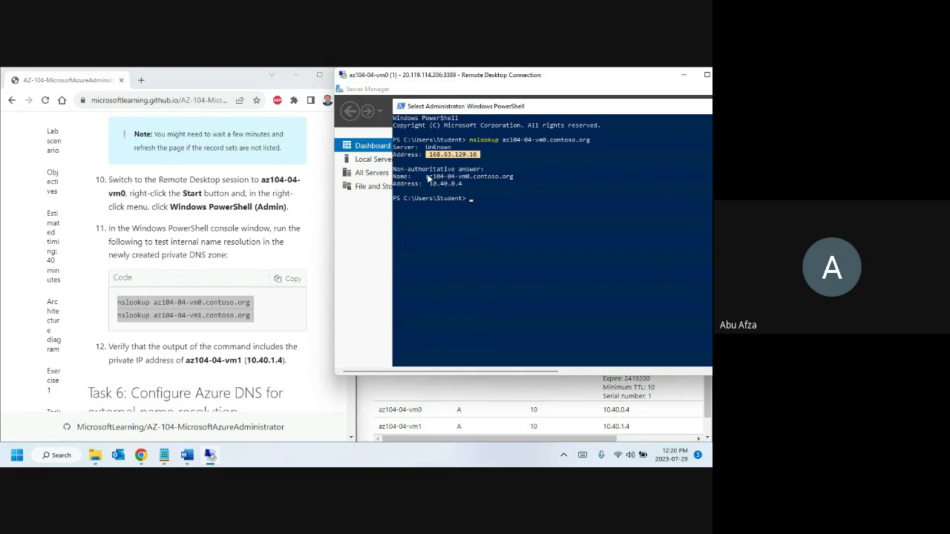
{"action": "left_click_drag", "start_coordinate": [423, 176], "coordinate": [509, 183]}
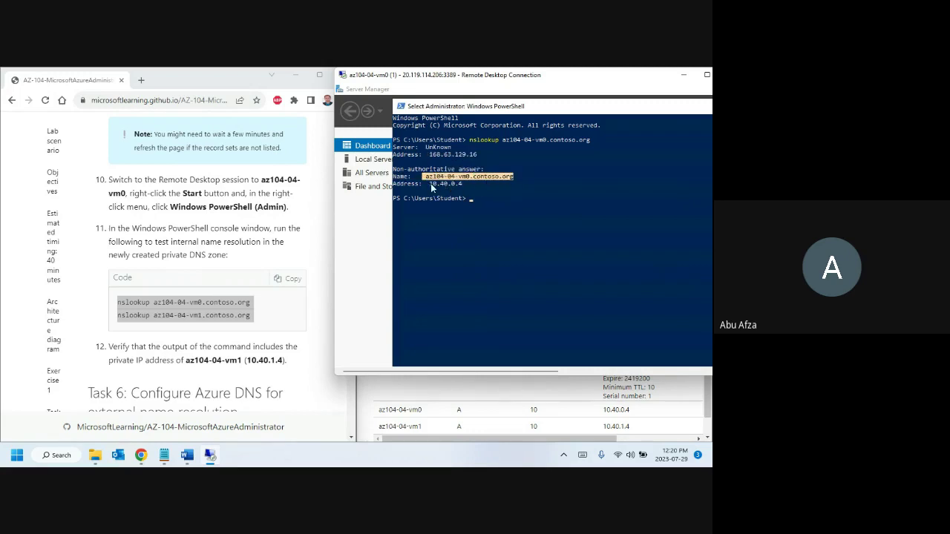
{"action": "left_click_drag", "start_coordinate": [431, 184], "coordinate": [465, 179]}
{"action": "left_click", "coordinate": [464, 190]}
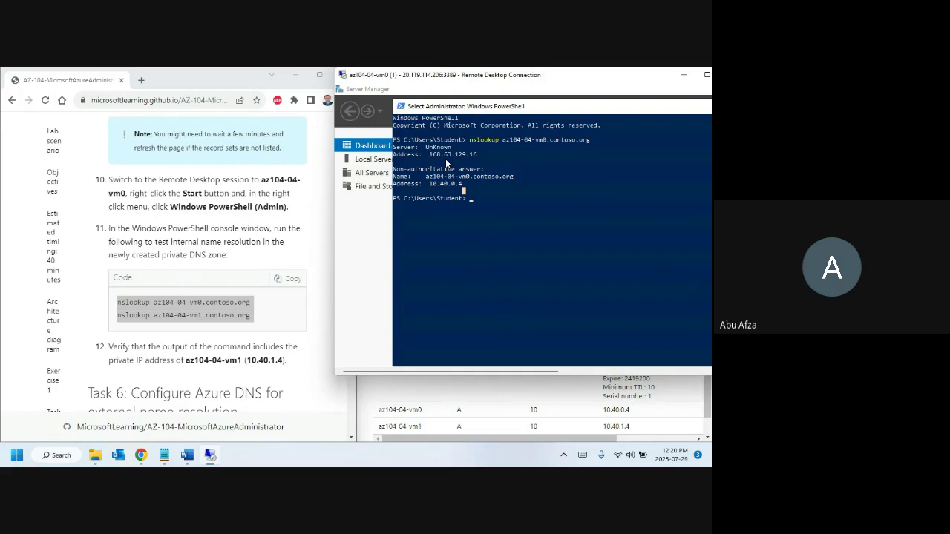
- Run nslookup az104-04-vm1.contoso.org and confirm it resolves to 10.40.1.4
{"action": "right_click", "coordinate": [481, 206]}
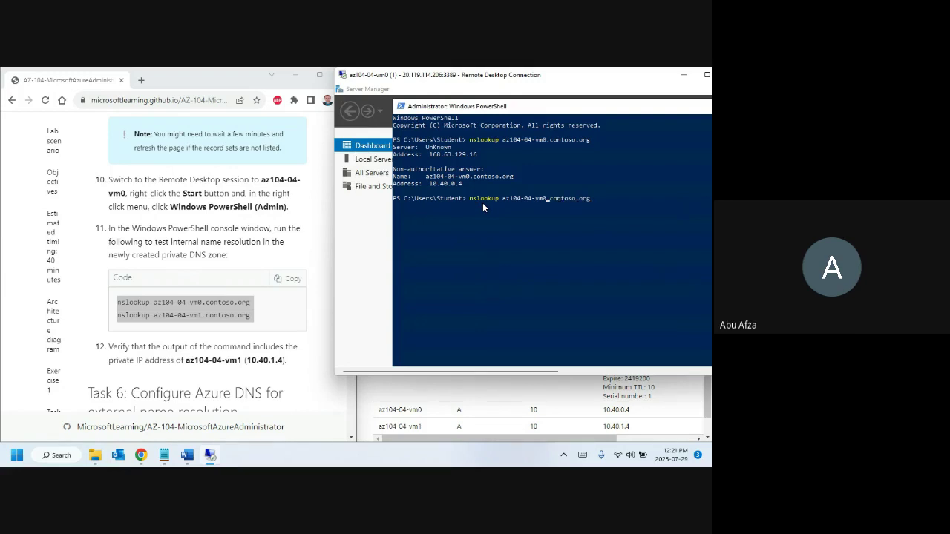
{"action": "key", "text": "BackSpace"}
{"action": "type", "text": "1"}
{"action": "key", "text": "Return"}
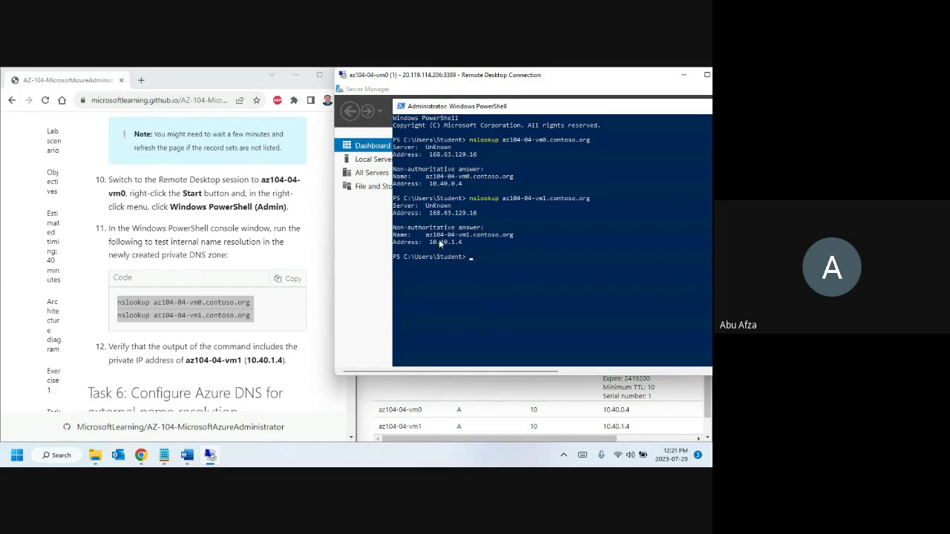
{"action": "left_click_drag", "start_coordinate": [468, 235], "coordinate": [459, 243]}
{"action": "mouse_move", "coordinate": [468, 176]}
{"action": "left_mouse_down"}
{"action": "mouse_move", "coordinate": [438, 184]}
{"action": "mouse_move", "coordinate": [463, 176]}
{"action": "left_mouse_up"}
{"action": "left_click_drag", "start_coordinate": [463, 242], "coordinate": [431, 246]}
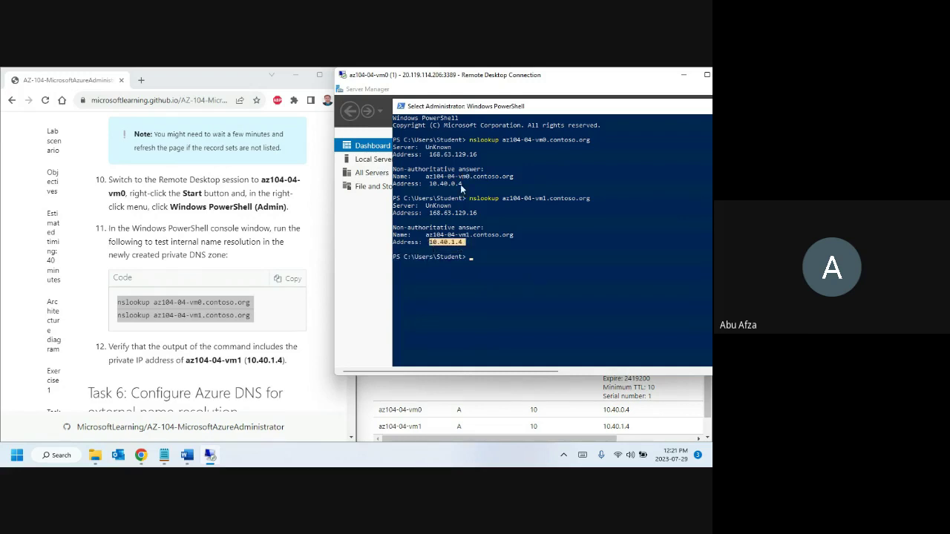
{"action": "left_click_drag", "start_coordinate": [462, 186], "coordinate": [431, 186]}
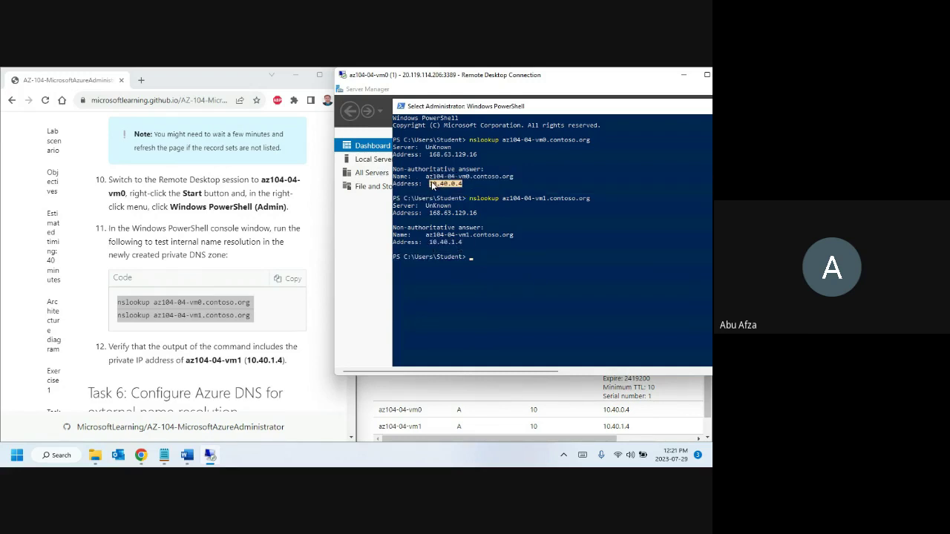
{"action": "scroll", "coordinate": [257, 293], "scroll_direction": "down", "scroll_amount": 2}
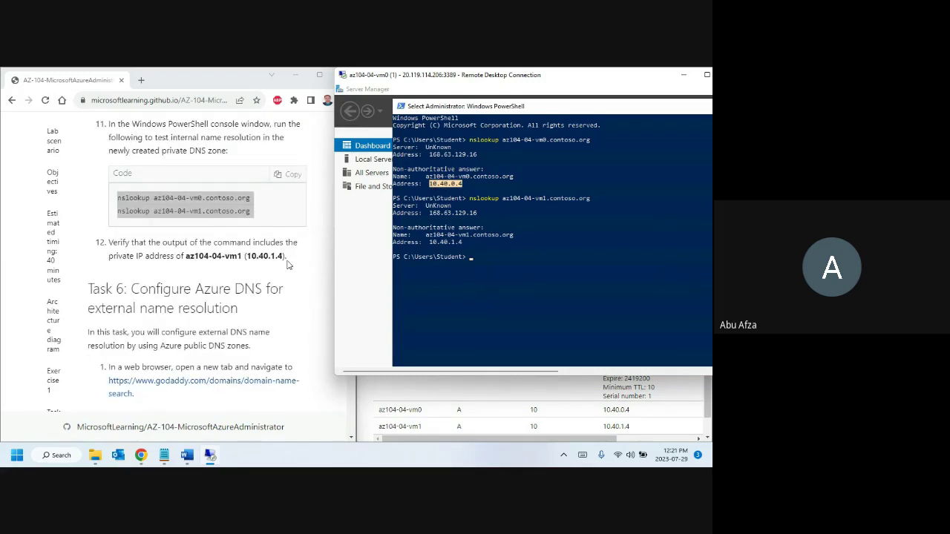
- Compare the expected address 10.40.1.4 in the lab with the console output
{"action": "double_click", "coordinate": [273, 255]}
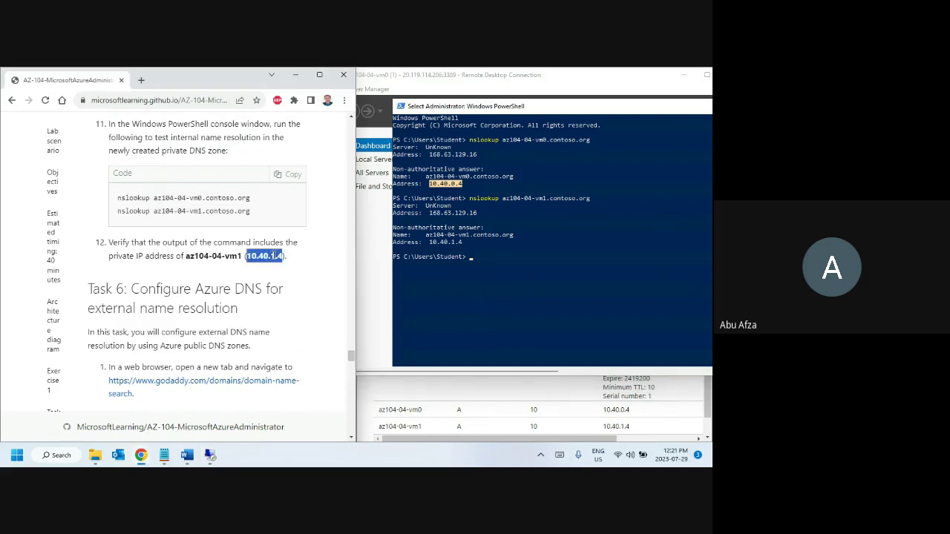
{"action": "left_click", "coordinate": [449, 241]}
{"action": "double_click", "coordinate": [449, 241]}
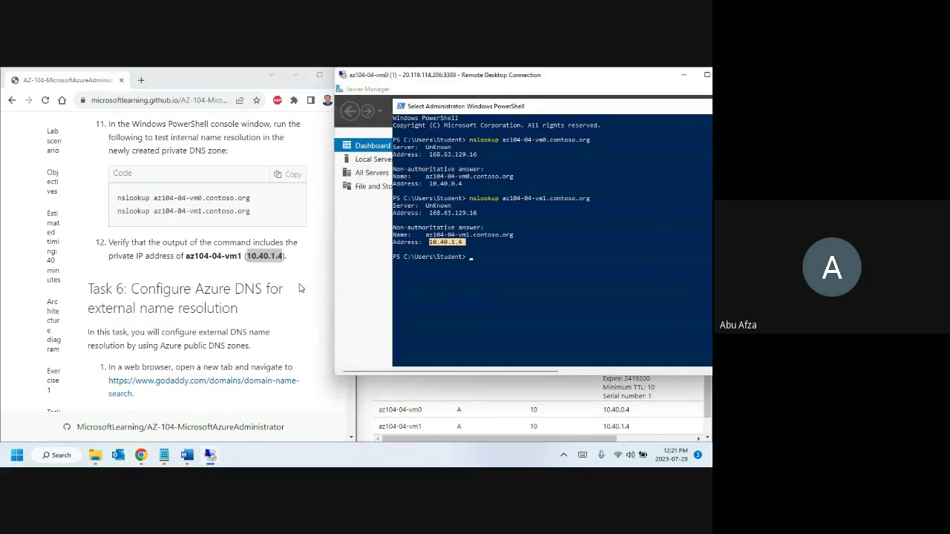
- Open the Task 6 GoDaddy domain search link in a new browser tab
{"action": "scroll", "coordinate": [233, 279], "scroll_direction": "down", "scroll_amount": 2}
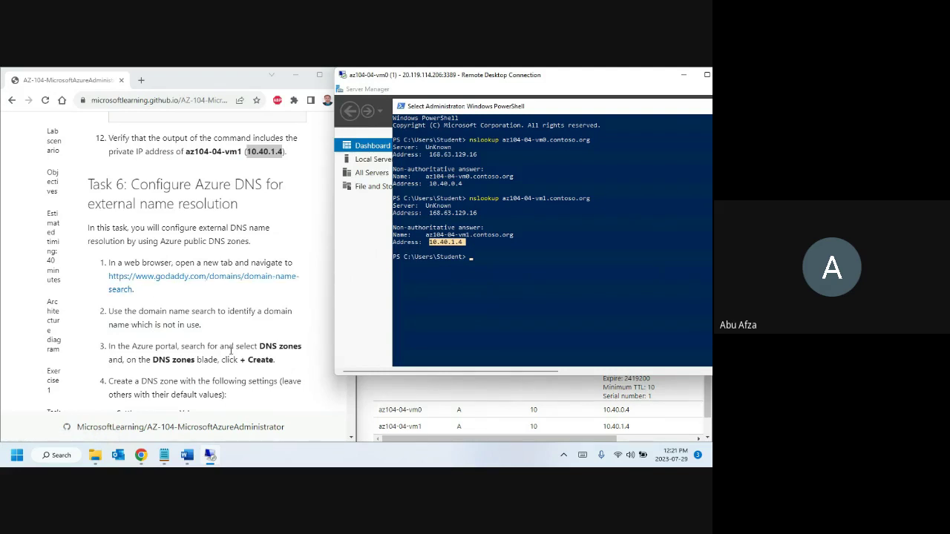
{"action": "scroll", "coordinate": [230, 351], "scroll_direction": "down", "scroll_amount": 2}
{"action": "scroll", "coordinate": [231, 351], "scroll_direction": "down", "scroll_amount": 4}
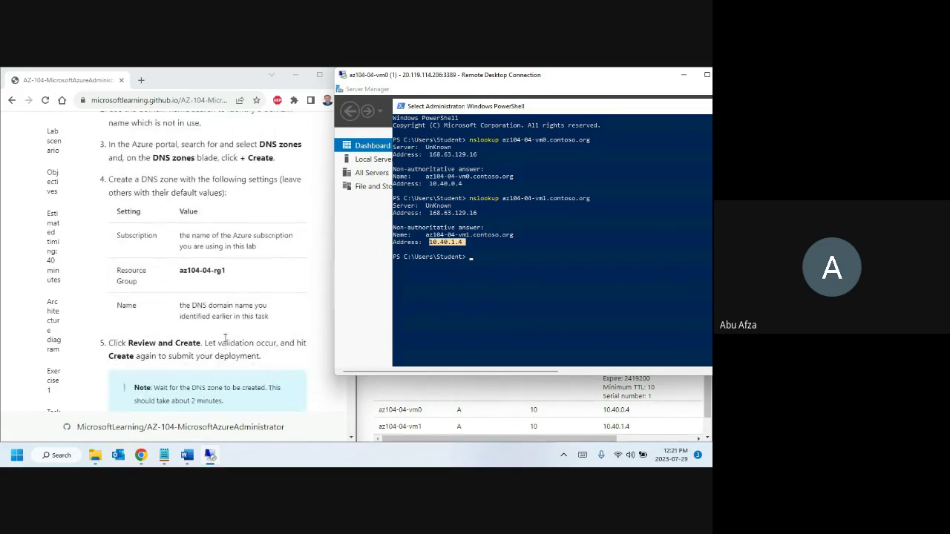
{"action": "scroll", "coordinate": [216, 312], "scroll_direction": "up", "scroll_amount": 6}
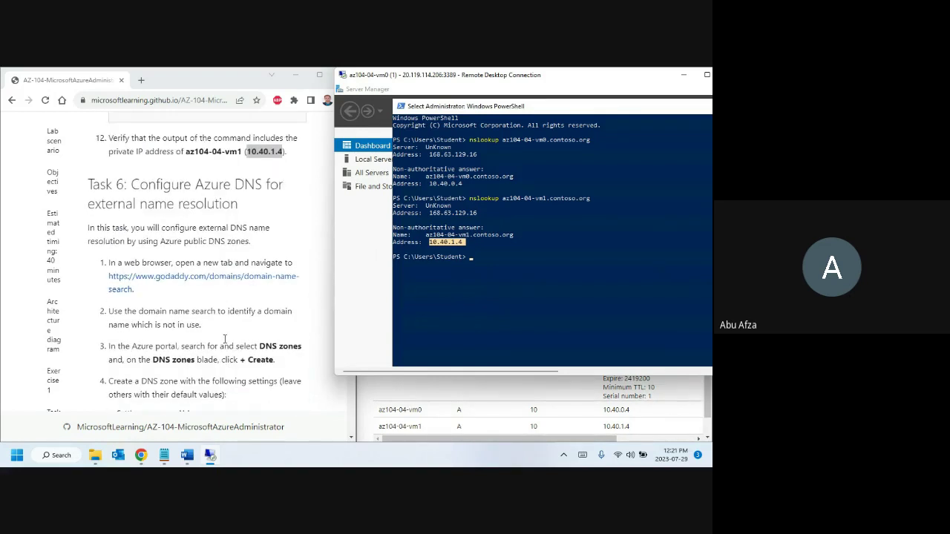
{"action": "right_click", "coordinate": [225, 282]}
{"action": "left_click", "coordinate": [252, 290]}
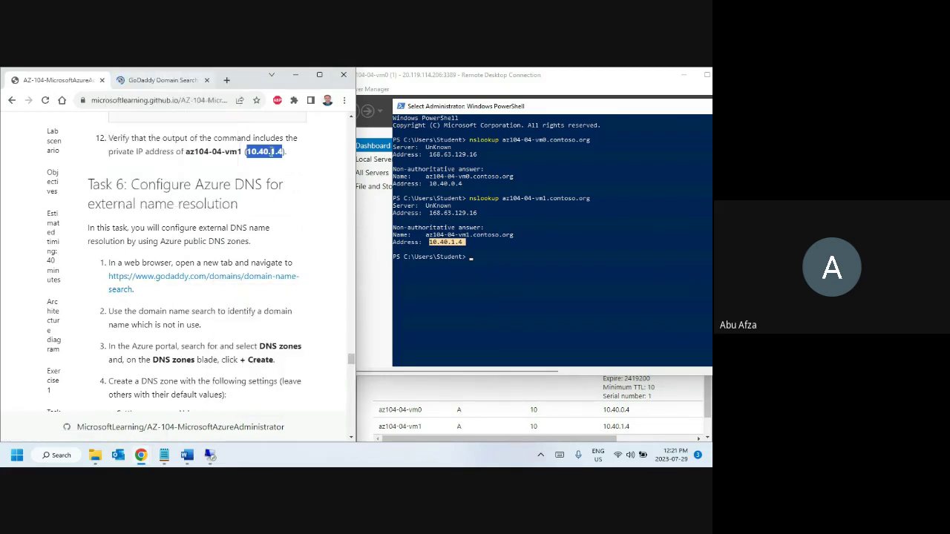
- Minimize the remote session and move the GoDaddy tab into the browser window beside the lab
{"action": "left_click", "coordinate": [684, 75]}
{"action": "left_click_drag", "start_coordinate": [167, 83], "coordinate": [503, 79]}
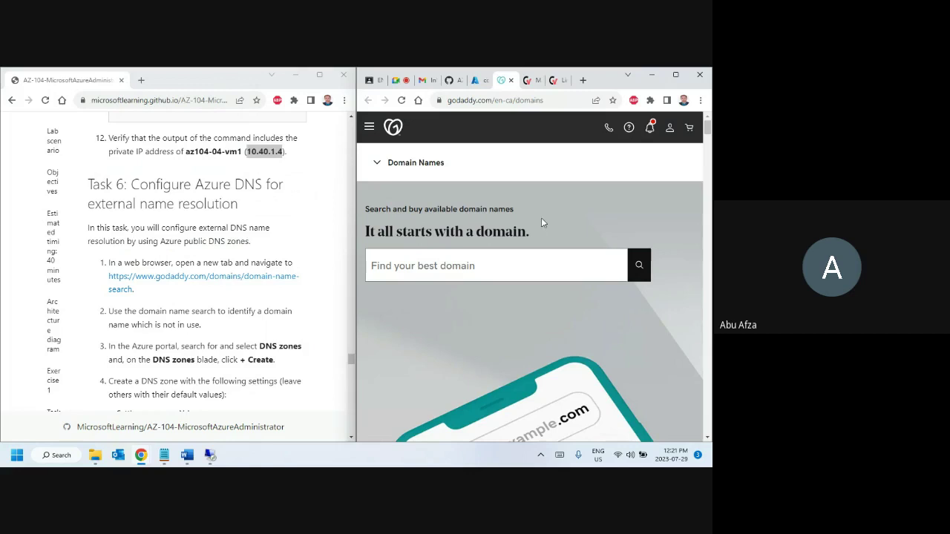
{"action": "scroll", "coordinate": [116, 355], "scroll_direction": "down", "scroll_amount": 1}
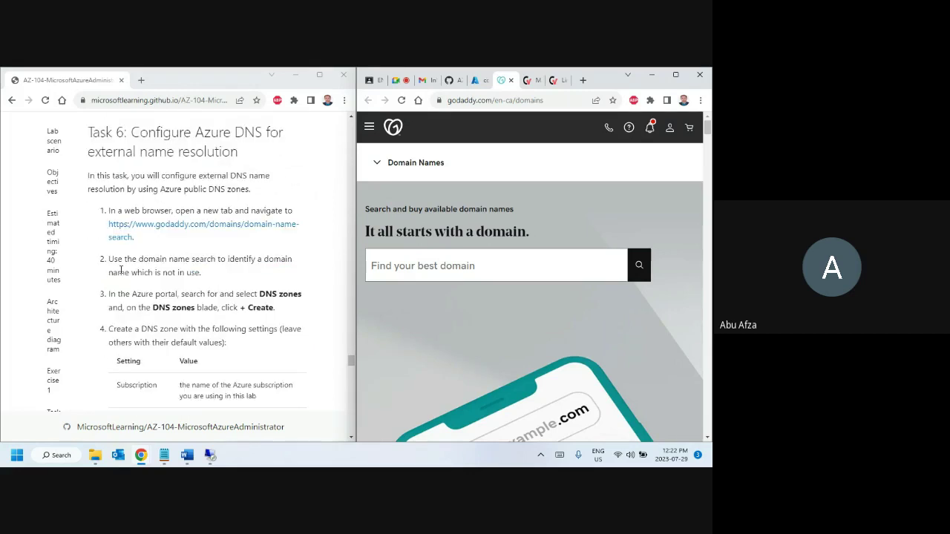
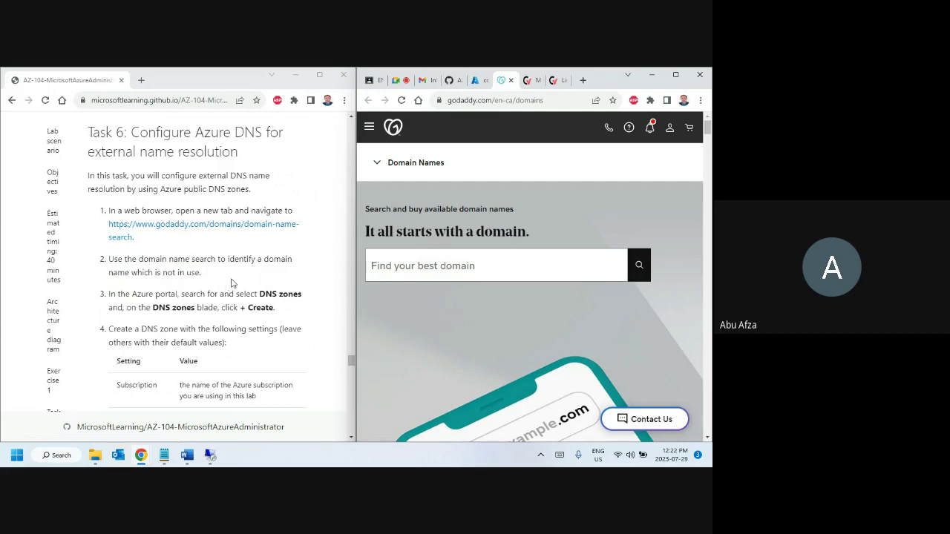
- Confirm in GoDaddy that the domain abuafza.com is available, then return to the Azure portal
{"action": "scroll", "coordinate": [231, 283], "scroll_direction": "down", "scroll_amount": 2}
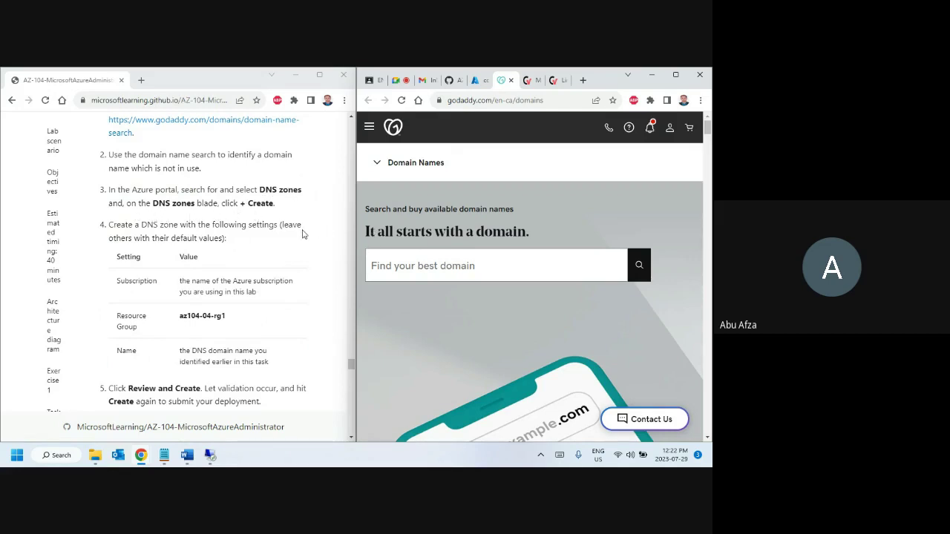
{"action": "left_click", "coordinate": [432, 265]}
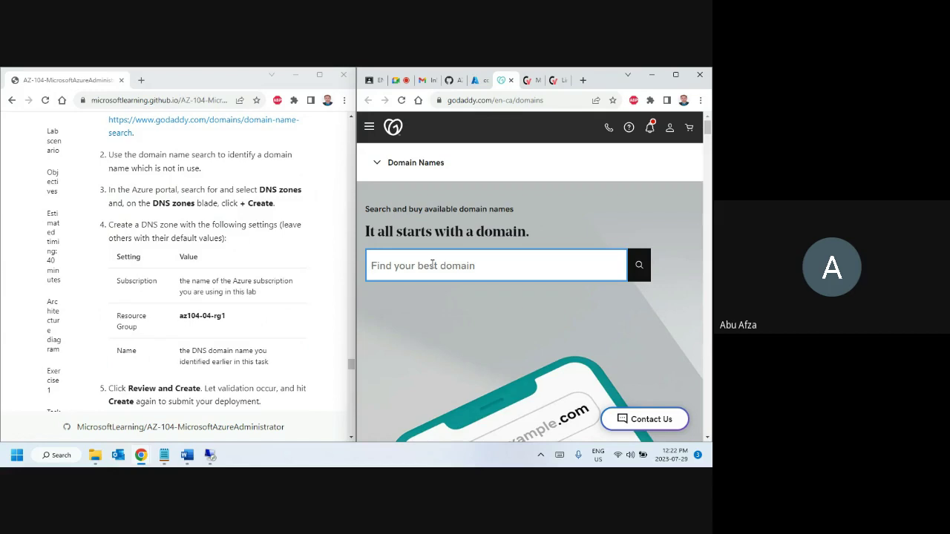
{"action": "type", "text": "abuafza."}
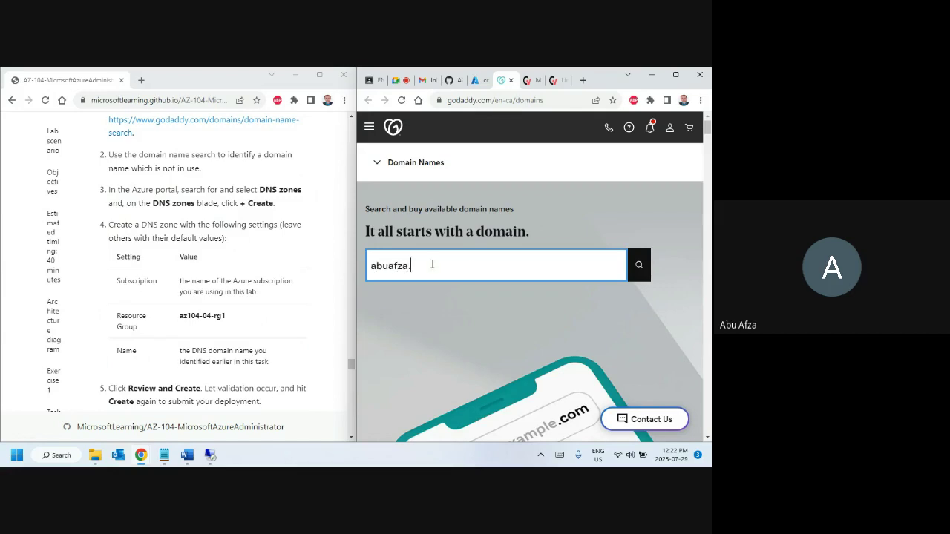
{"action": "type", "text": "com"}
{"action": "key", "text": "Return"}
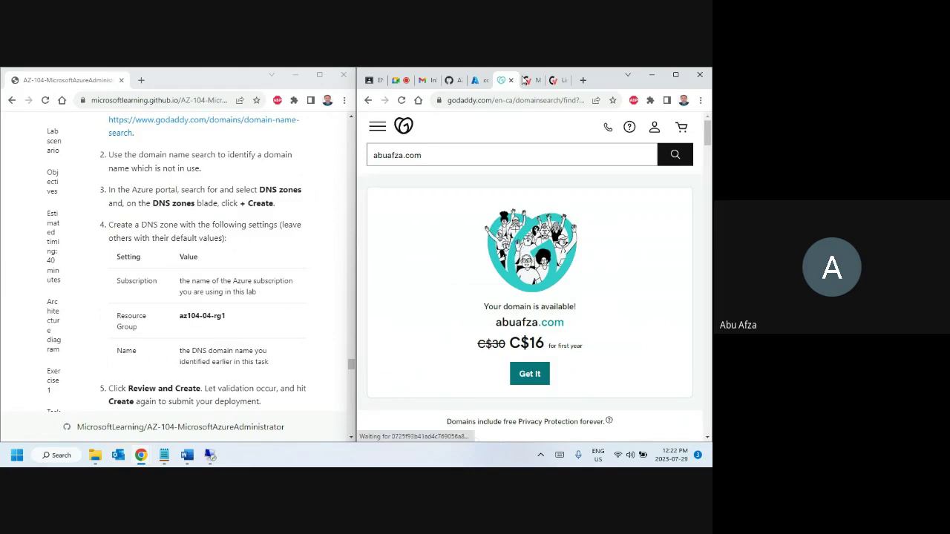
{"action": "left_click", "coordinate": [478, 81]}
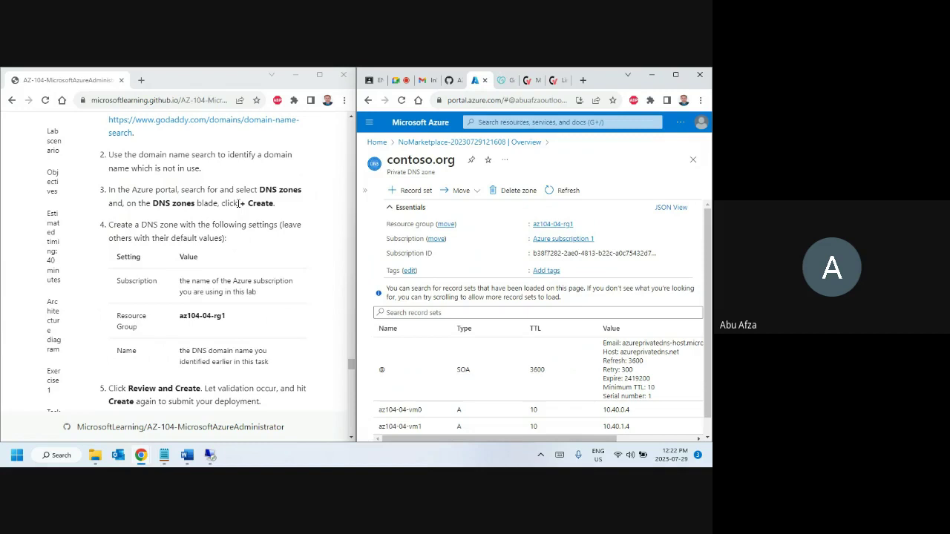
- Open DNS zones and start a new zone in resource group az104-04-rg1
{"action": "left_click_drag", "start_coordinate": [261, 190], "coordinate": [307, 195]}
{"action": "key", "text": "ctrl+c"}
{"action": "left_click", "coordinate": [519, 123]}
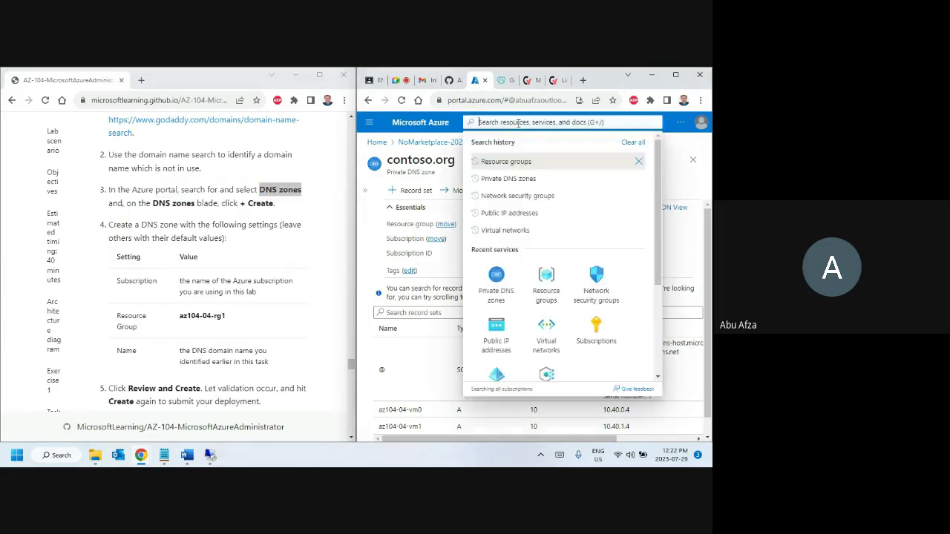
{"action": "key", "text": "ctrl+v"}
{"action": "left_click", "coordinate": [503, 243]}
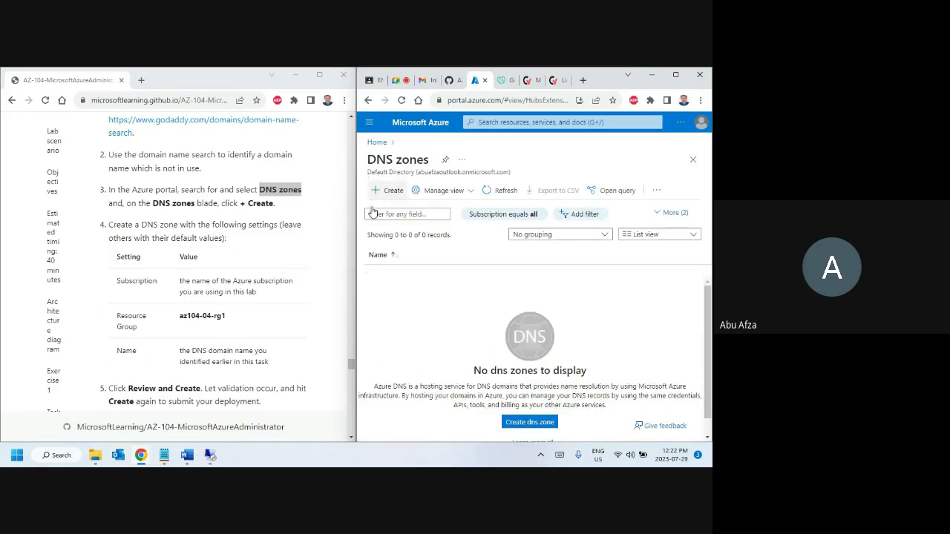
{"action": "scroll", "coordinate": [190, 306], "scroll_direction": "down", "scroll_amount": 1}
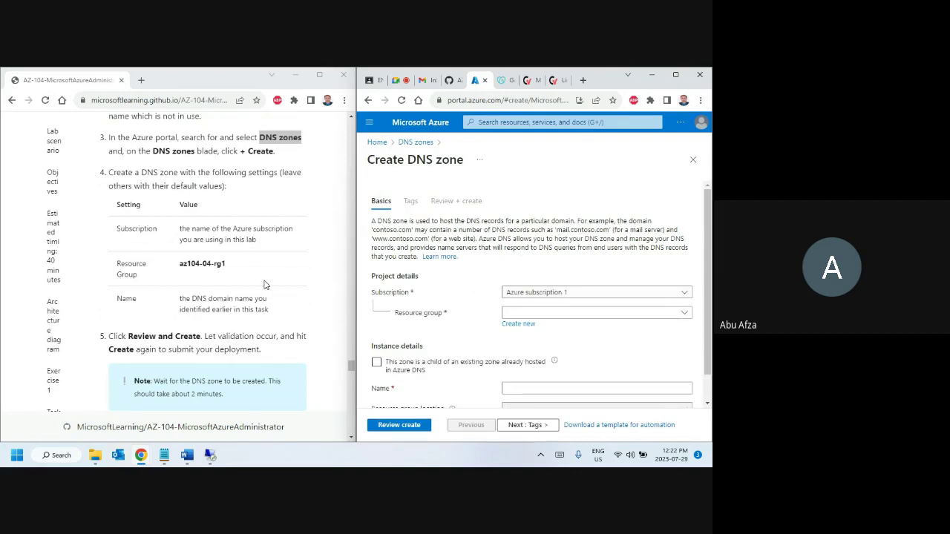
{"action": "left_click", "coordinate": [569, 315]}
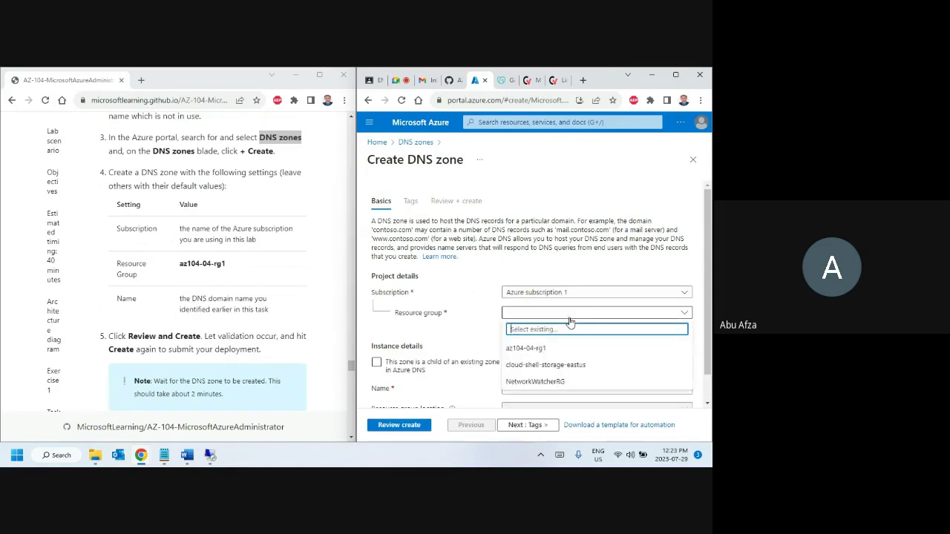
{"action": "left_click", "coordinate": [542, 348]}
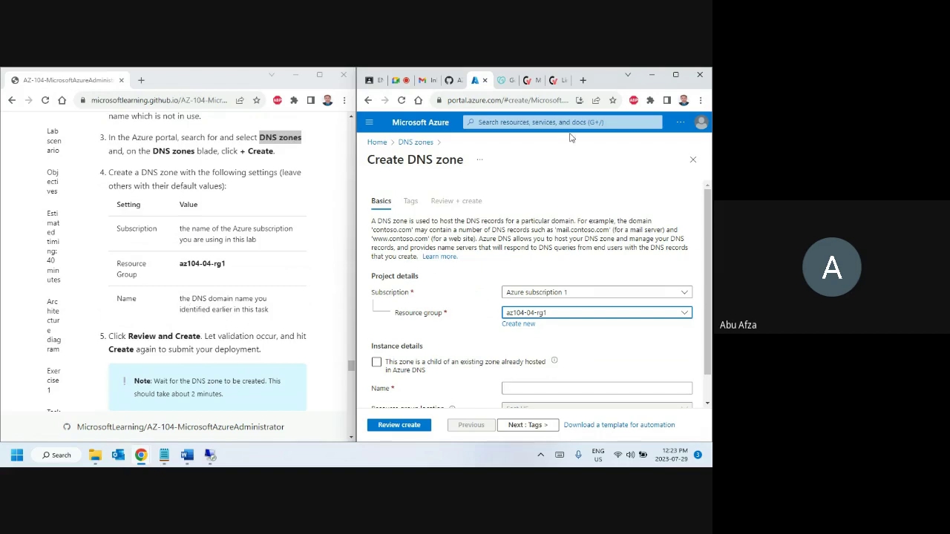
- Name the zone abuafza.com, copied from the GoDaddy results, and run Review + create
{"action": "left_click", "coordinate": [503, 81]}
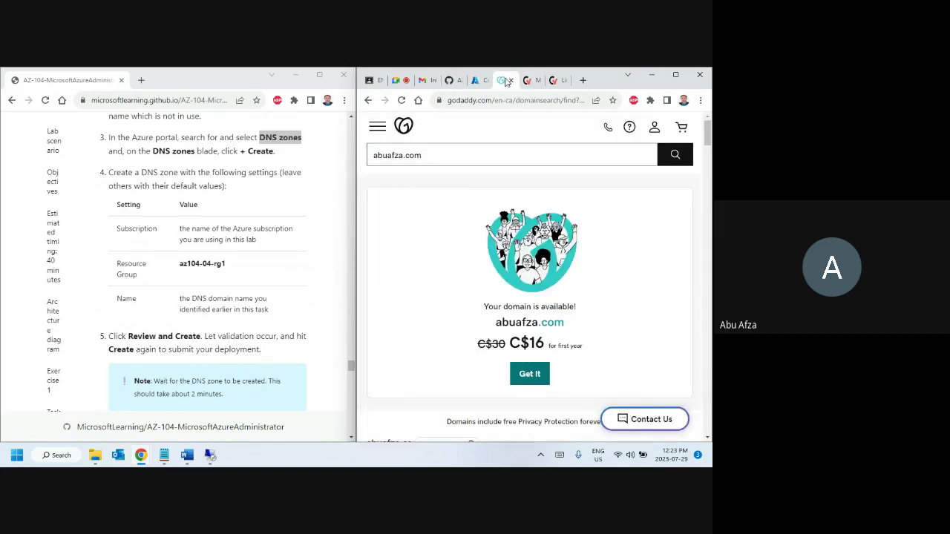
{"action": "double_click", "coordinate": [519, 319]}
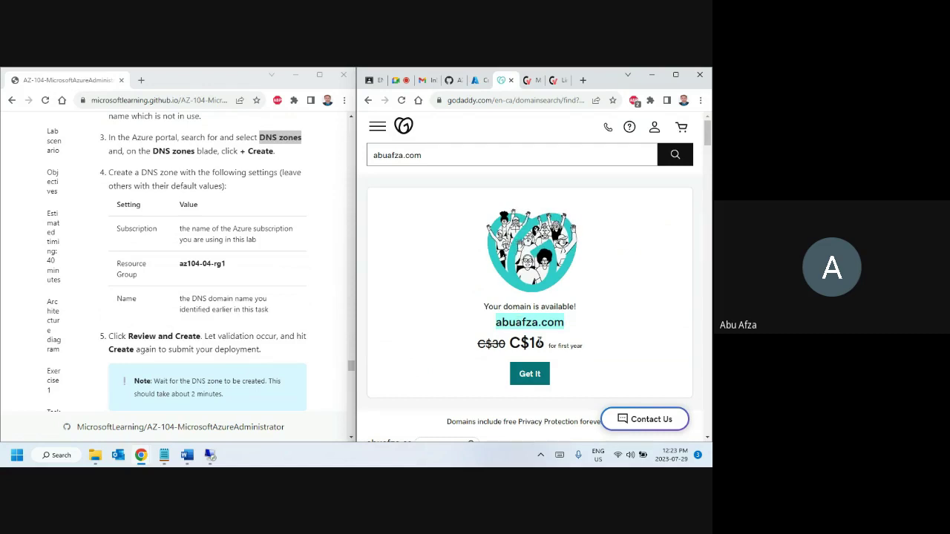
{"action": "left_click", "coordinate": [480, 81]}
{"action": "scroll", "coordinate": [492, 346], "scroll_direction": "down", "scroll_amount": 1}
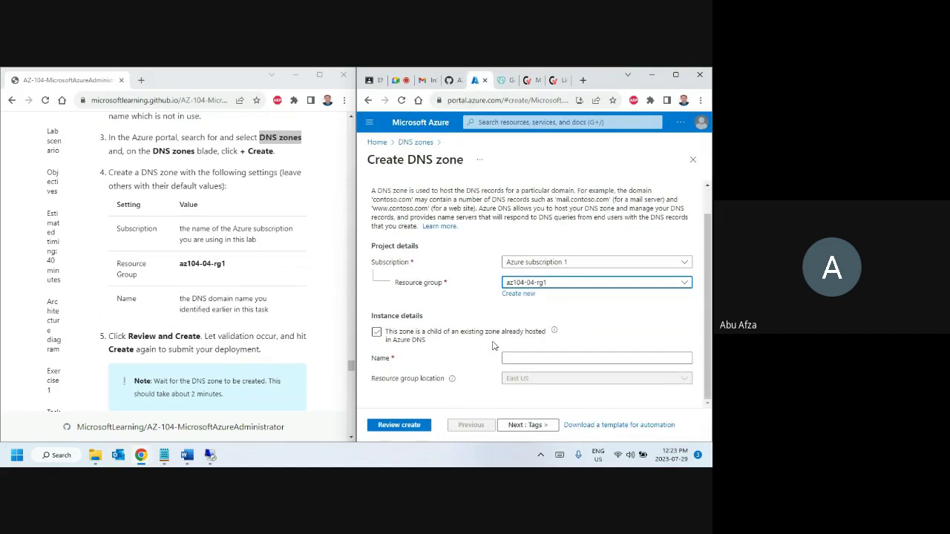
{"action": "left_click", "coordinate": [542, 359]}
{"action": "key", "text": "ctrl+v"}
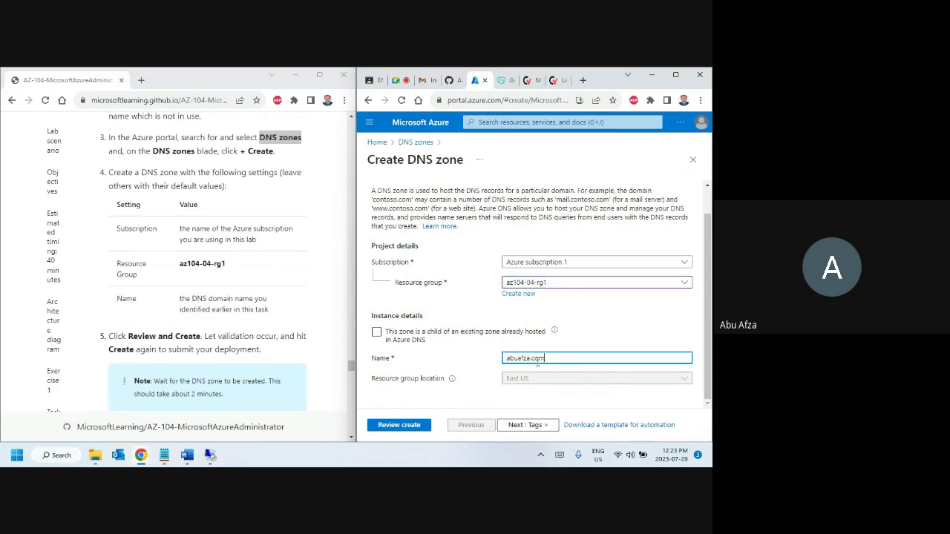
{"action": "scroll", "coordinate": [207, 364], "scroll_direction": "down", "scroll_amount": 3}
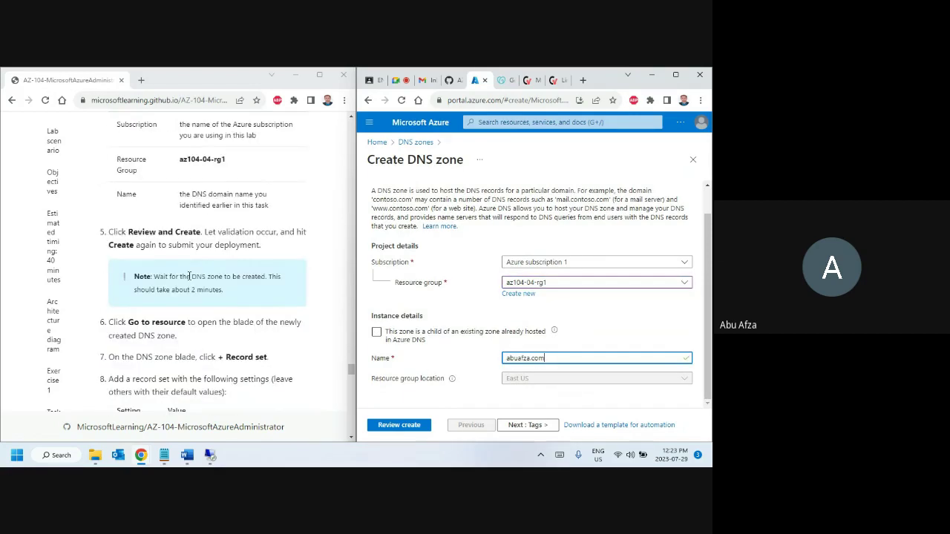
{"action": "left_click", "coordinate": [397, 427]}
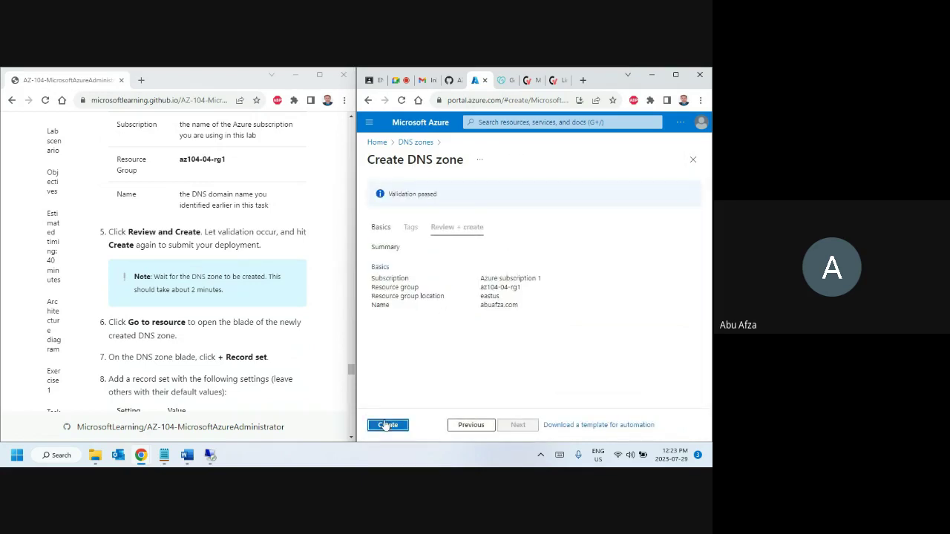
- Create the abuafza.com DNS zone and open it once the deployment finishes
{"action": "left_click", "coordinate": [384, 427]}
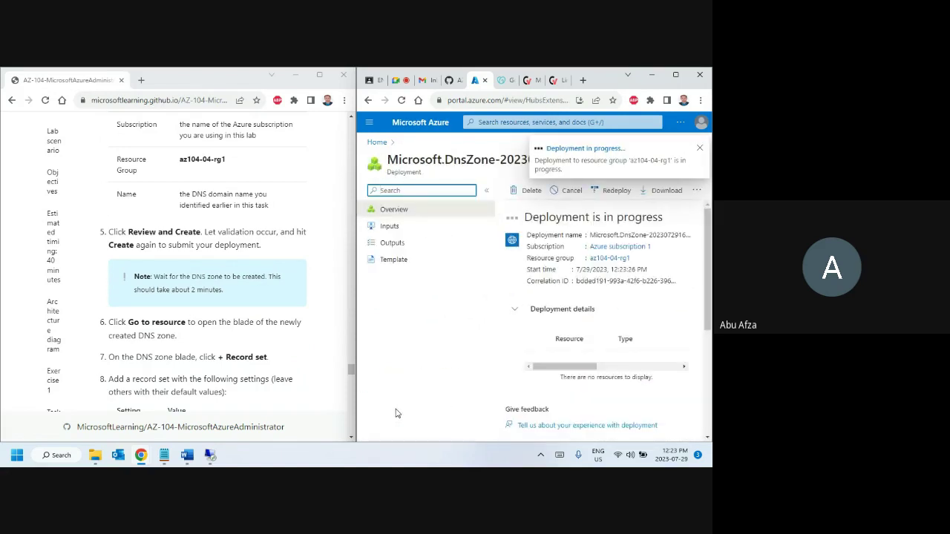
{"action": "scroll", "coordinate": [185, 346], "scroll_direction": "down", "scroll_amount": 3}
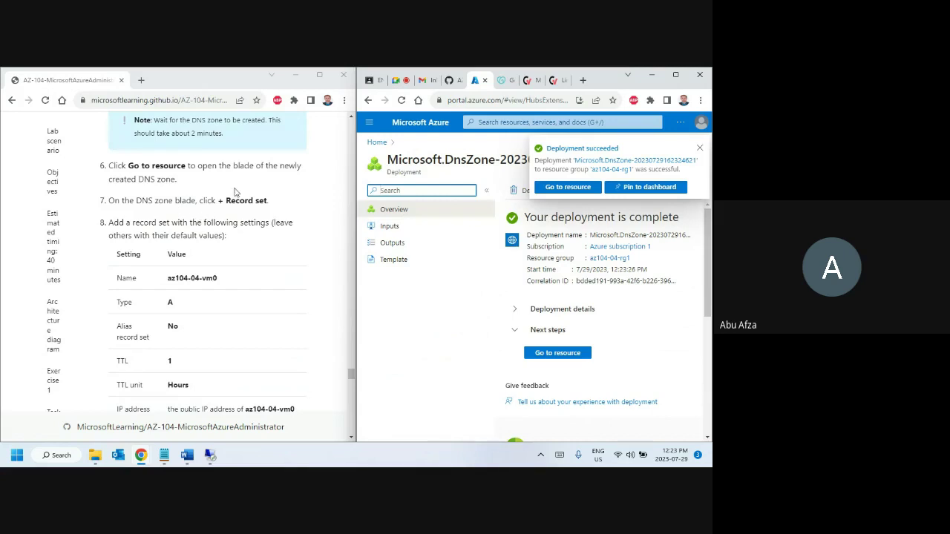
{"action": "left_click", "coordinate": [569, 354]}
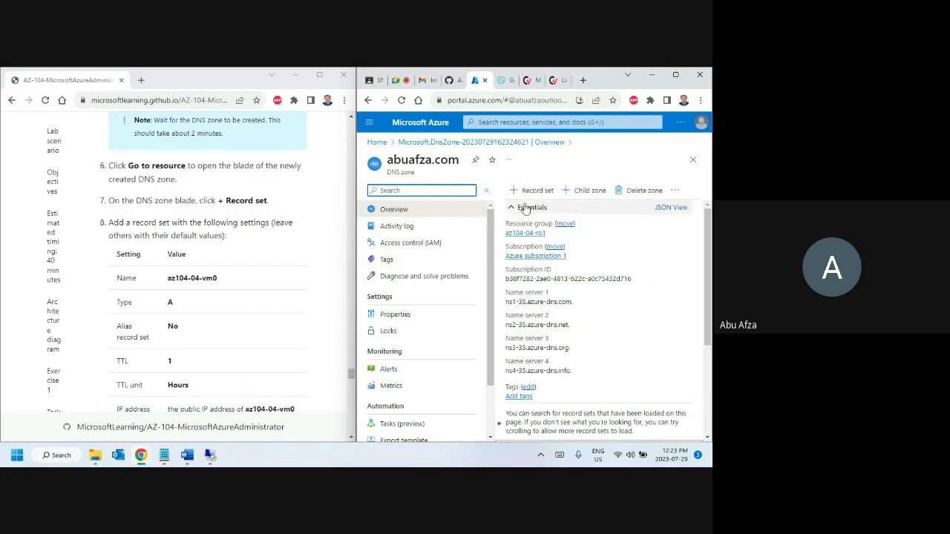
- Start a new record set named az104-04-vm0, copied from the lab steps
{"action": "left_click", "coordinate": [530, 191]}
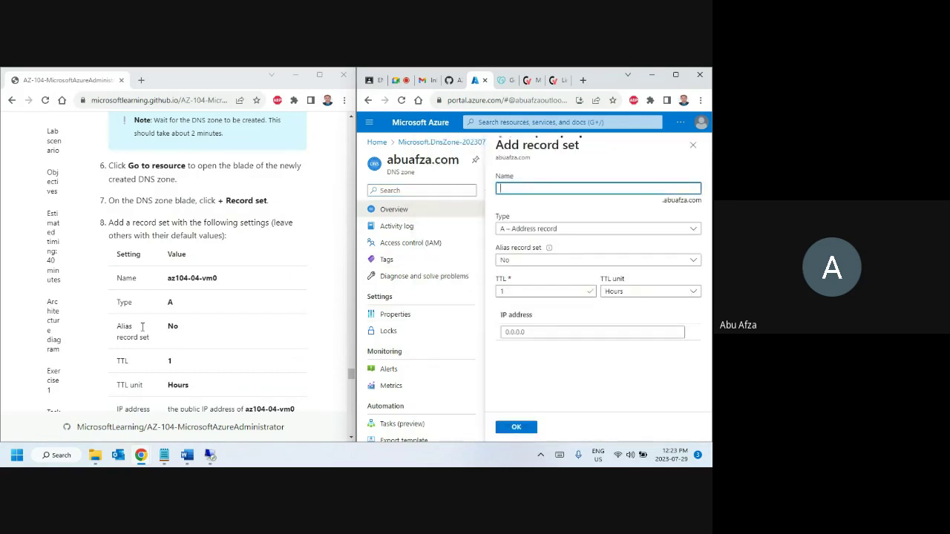
{"action": "scroll", "coordinate": [159, 297], "scroll_direction": "down", "scroll_amount": 1}
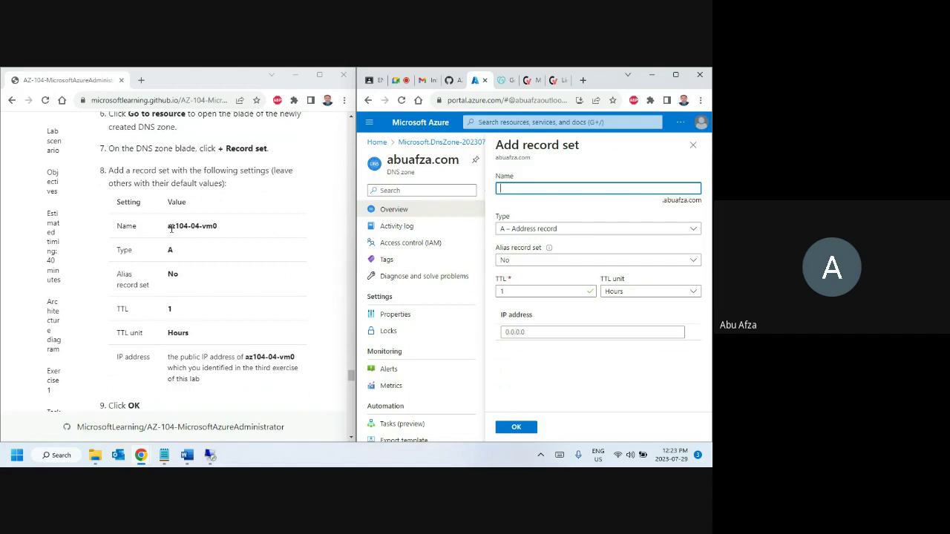
{"action": "left_click_drag", "start_coordinate": [169, 226], "coordinate": [223, 224]}
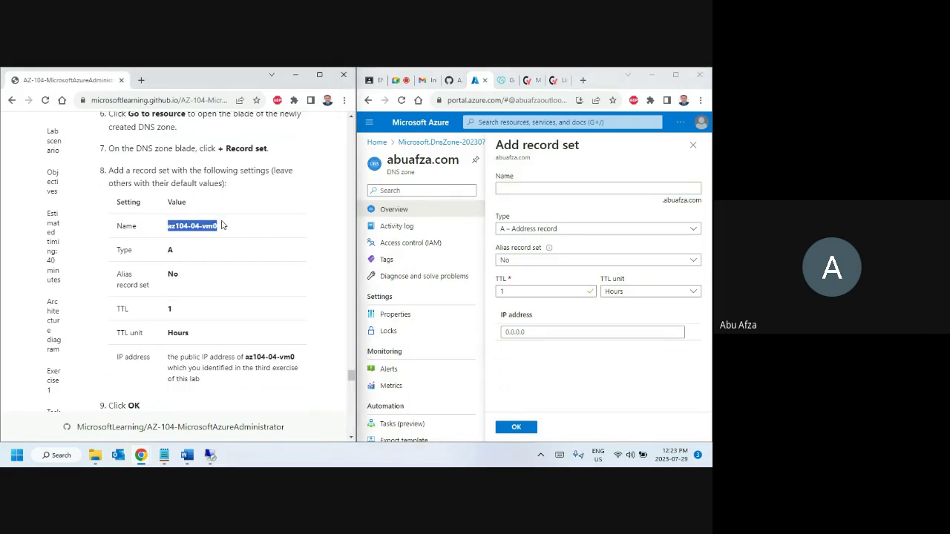
{"action": "key", "text": "ctrl+c"}
{"action": "left_click", "coordinate": [528, 188]}
{"action": "key", "text": "ctrl+v"}
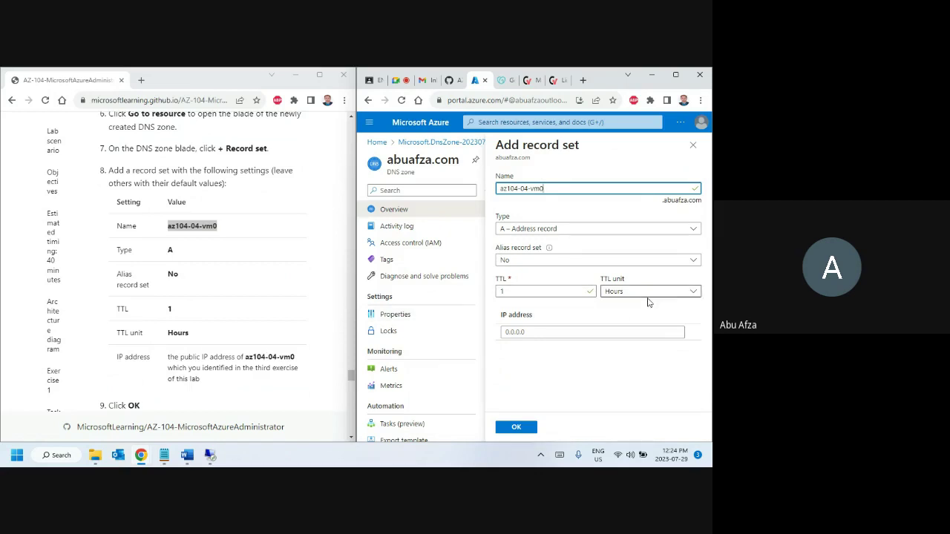
- Set its IP address to VM0's 20.119.114.206 from the notes and save the A record
{"action": "scroll", "coordinate": [236, 258], "scroll_direction": "down", "scroll_amount": 3}
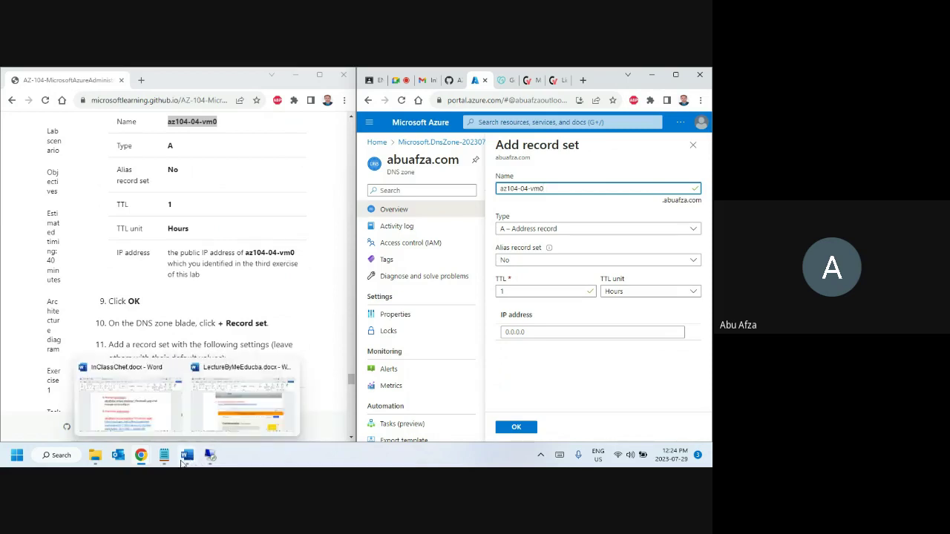
{"action": "mouse_move", "coordinate": [164, 455]}
{"action": "left_click", "coordinate": [189, 390]}
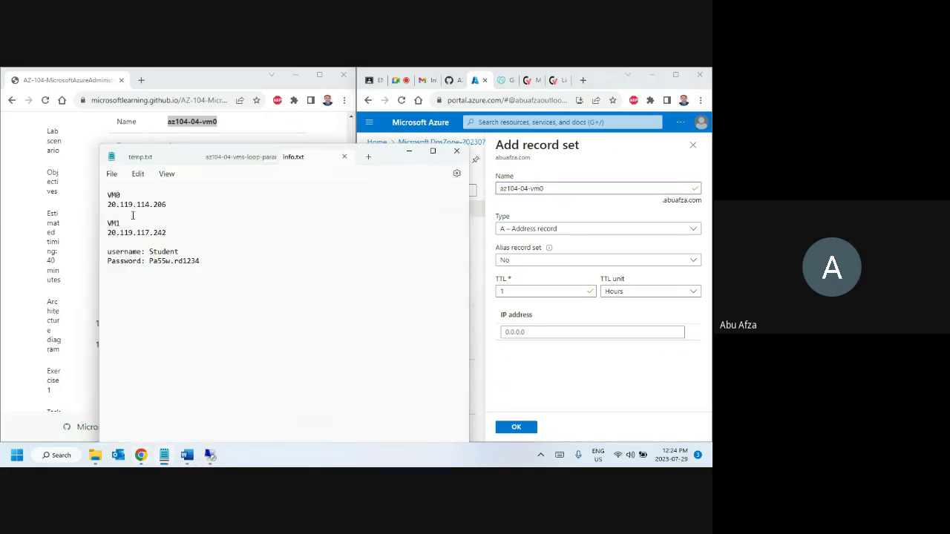
{"action": "left_click_drag", "start_coordinate": [164, 206], "coordinate": [106, 204]}
{"action": "left_click_drag", "start_coordinate": [164, 210], "coordinate": [106, 209]}
{"action": "key", "text": "ctrl+c"}
{"action": "left_click", "coordinate": [564, 333]}
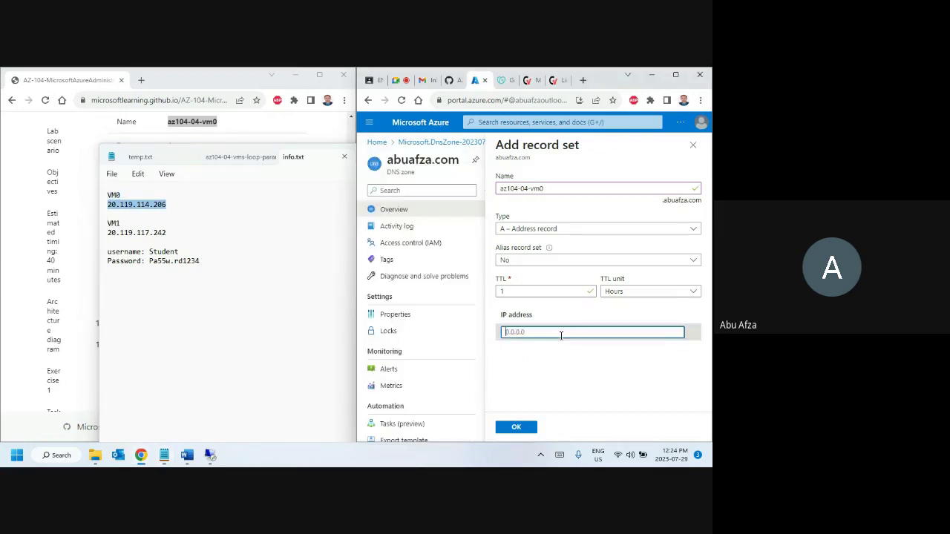
{"action": "key", "text": "ctrl+v"}
{"action": "left_click", "coordinate": [588, 382]}
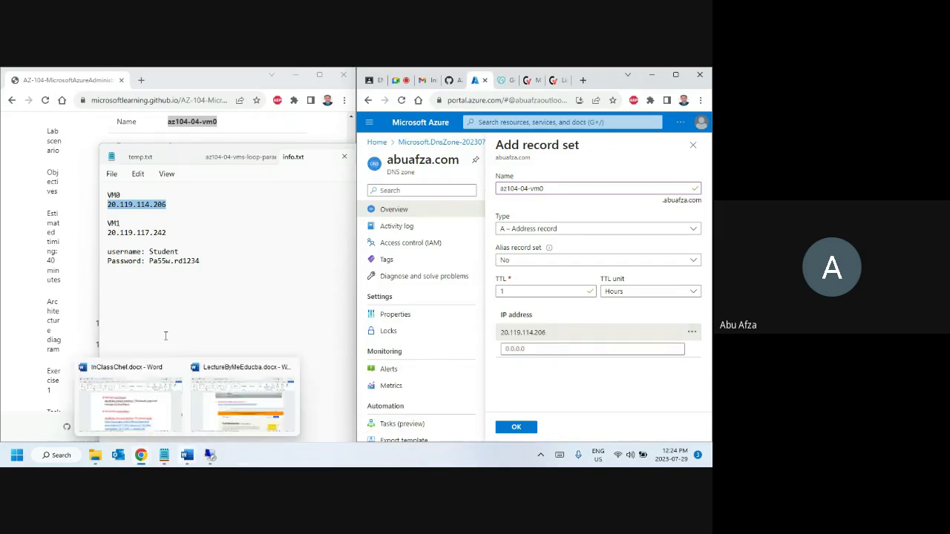
{"action": "left_click", "coordinate": [202, 89]}
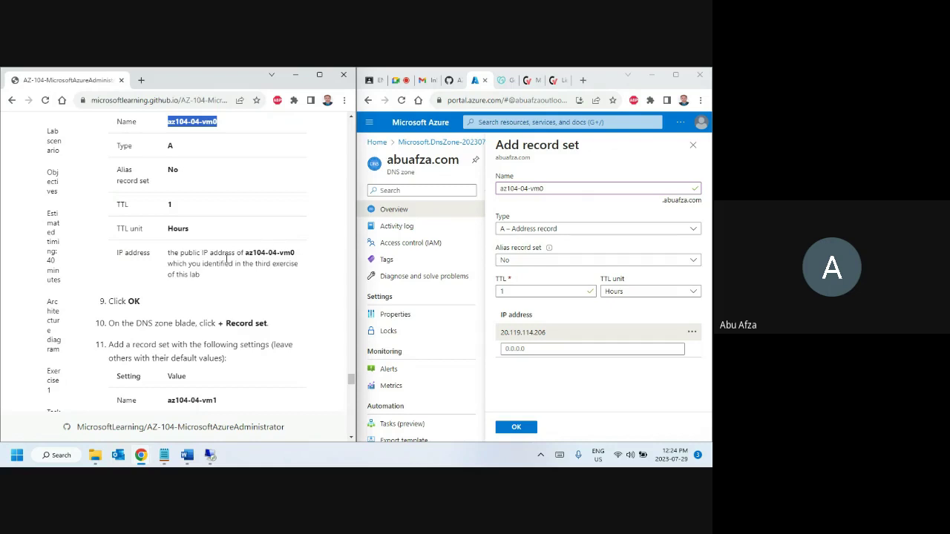
{"action": "left_click", "coordinate": [511, 426]}
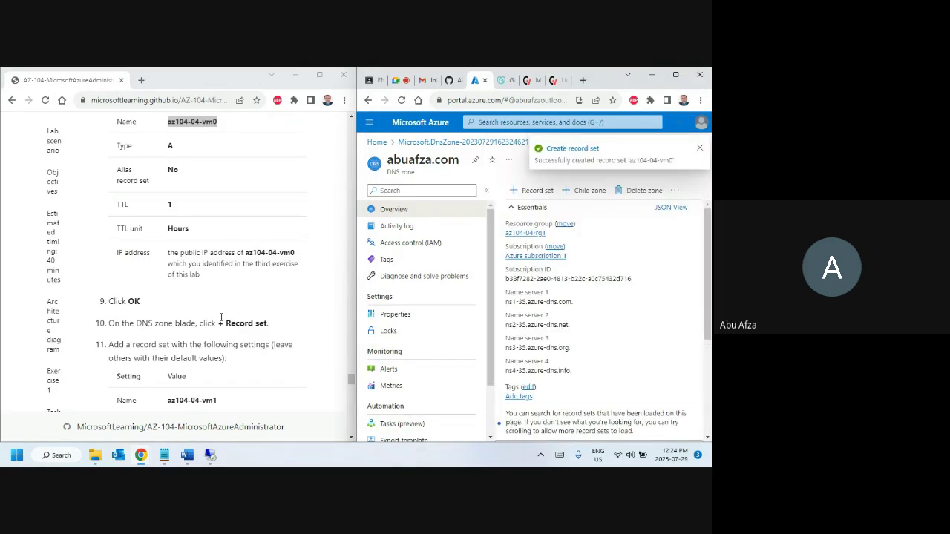
- Start a second record set named az104-04-vm1
{"action": "scroll", "coordinate": [195, 297], "scroll_direction": "down", "scroll_amount": 3}
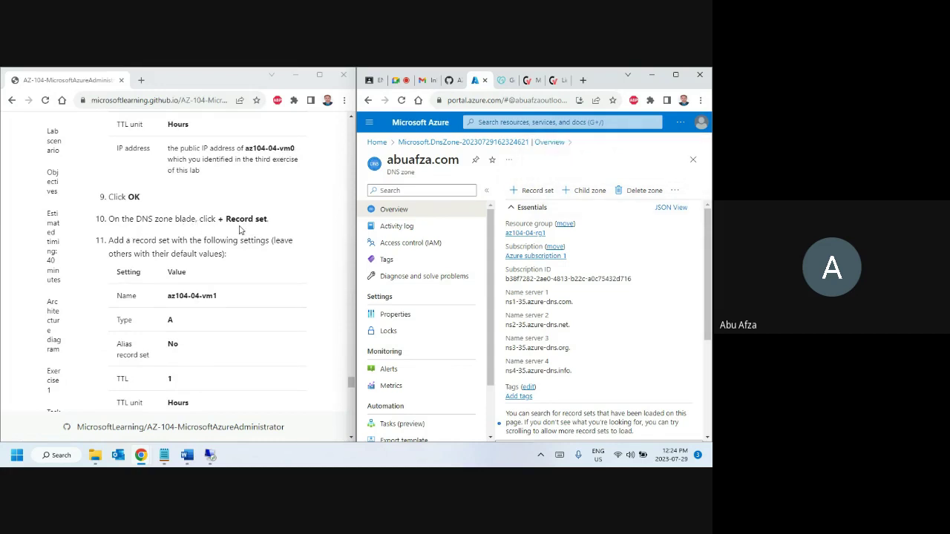
{"action": "left_click", "coordinate": [529, 194]}
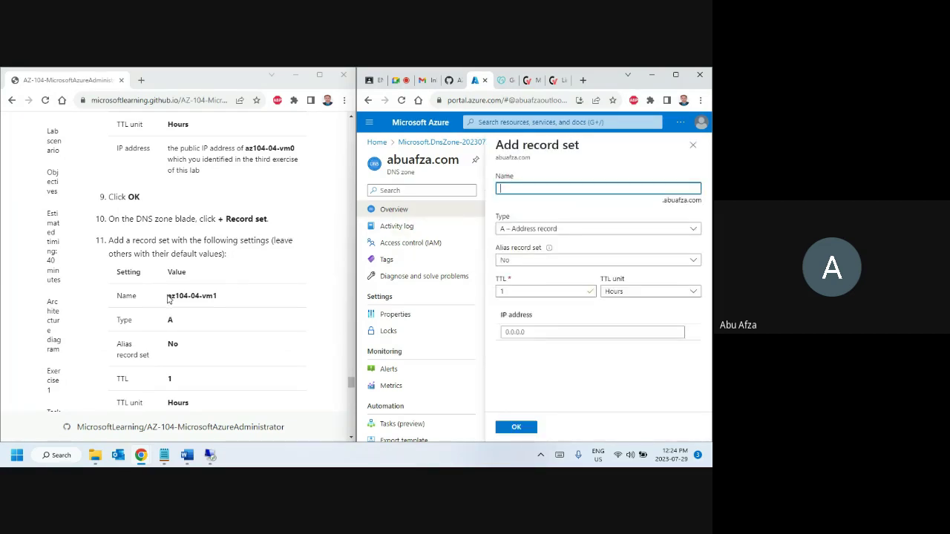
{"action": "left_click_drag", "start_coordinate": [168, 297], "coordinate": [218, 300]}
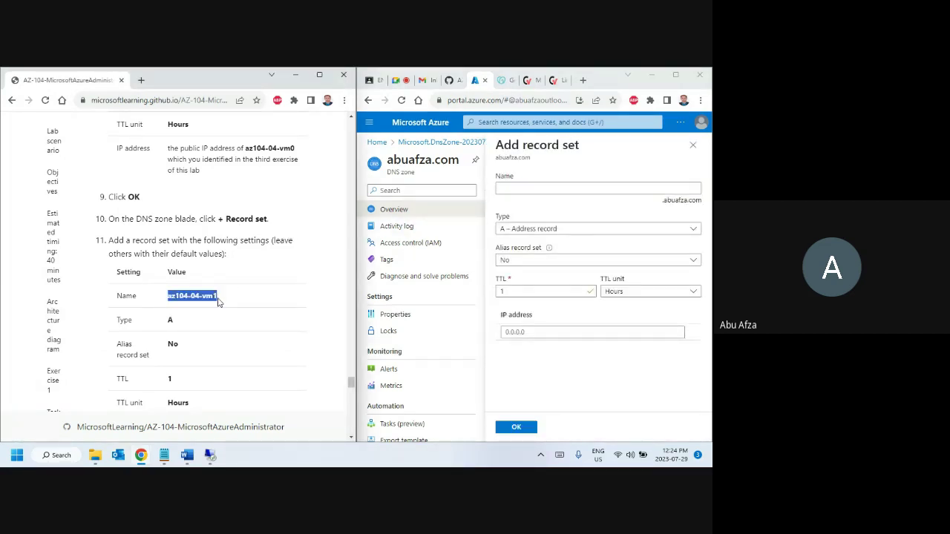
{"action": "left_click", "coordinate": [518, 188]}
{"action": "key", "text": "ctrl+v"}
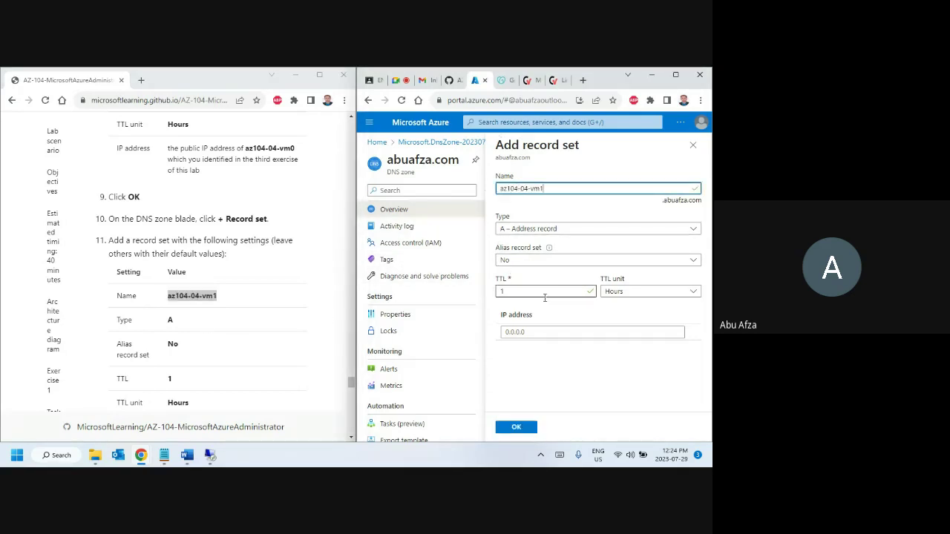
- Point the az104-04-vm1 A record to VM1's 20.119.117.242 and create it
{"action": "scroll", "coordinate": [279, 320], "scroll_direction": "down", "scroll_amount": 3}
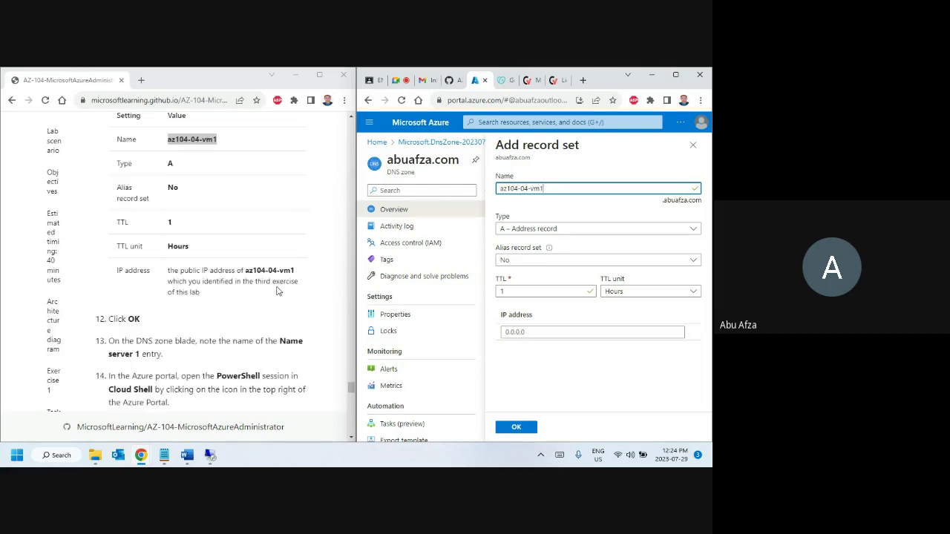
{"action": "mouse_move", "coordinate": [168, 457]}
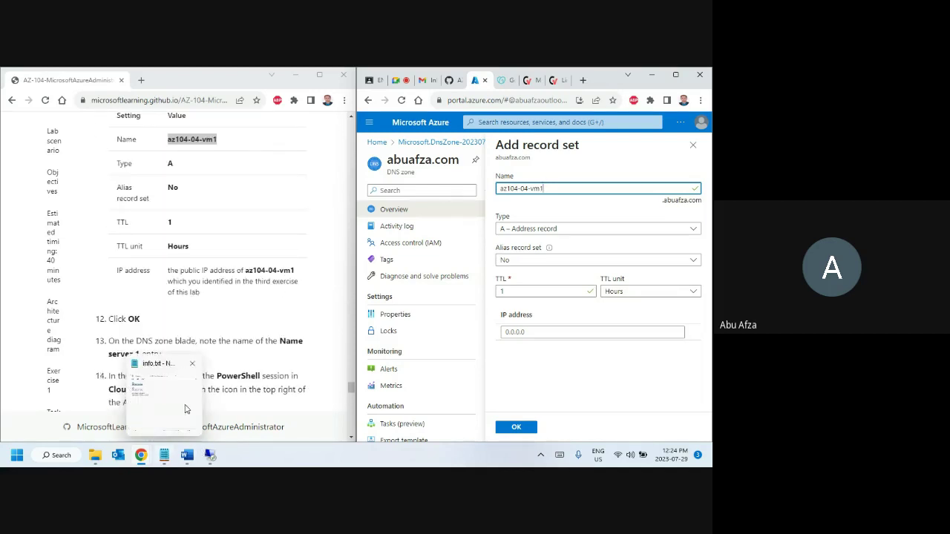
{"action": "left_click", "coordinate": [186, 409]}
{"action": "left_click_drag", "start_coordinate": [171, 231], "coordinate": [107, 233]}
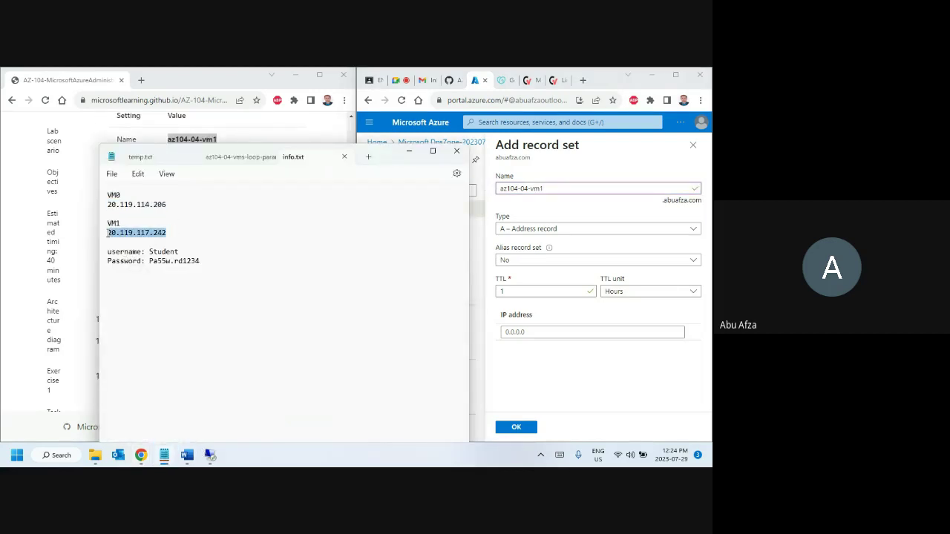
{"action": "left_click", "coordinate": [554, 333]}
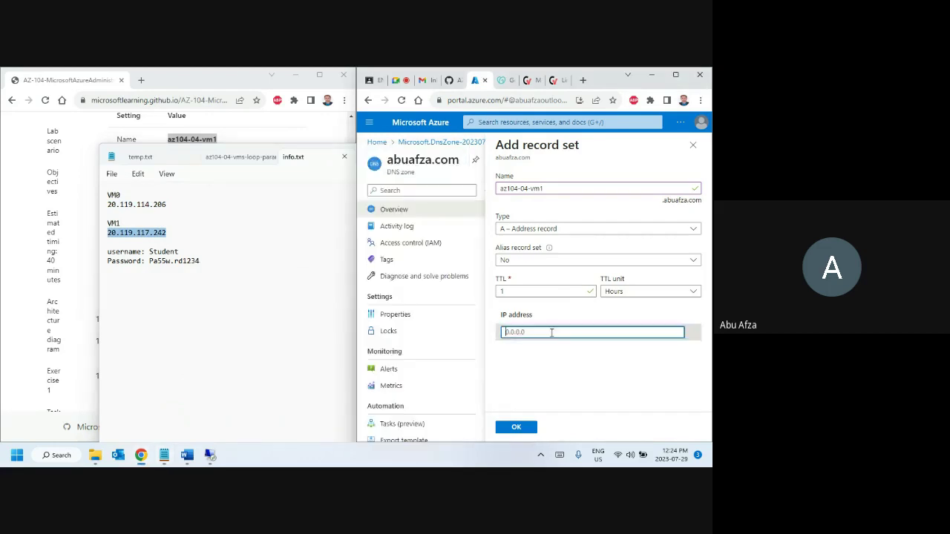
{"action": "key", "text": "ctrl+v"}
{"action": "left_click", "coordinate": [518, 427]}
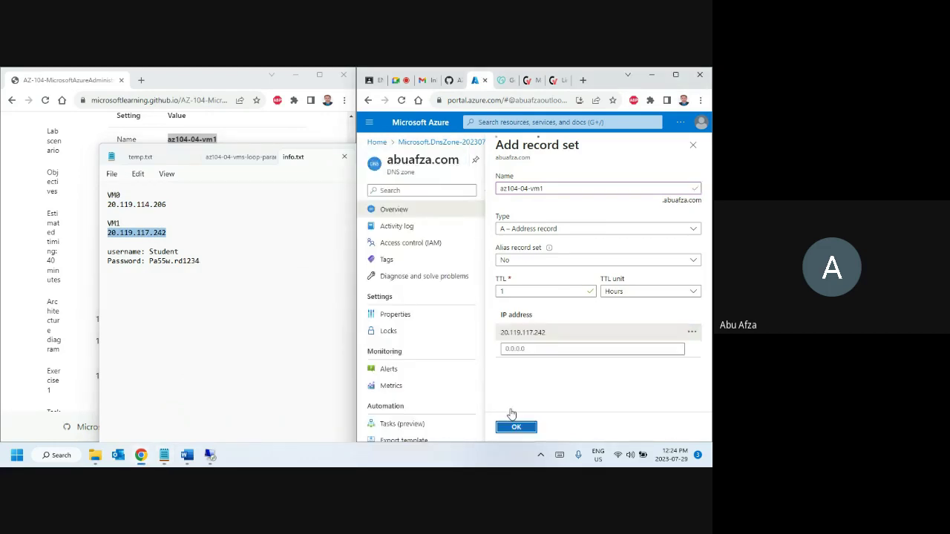
- Return to the lab instructions and scroll through the next steps
{"action": "left_click", "coordinate": [237, 79]}
{"action": "scroll", "coordinate": [150, 360], "scroll_direction": "down", "scroll_amount": 3}
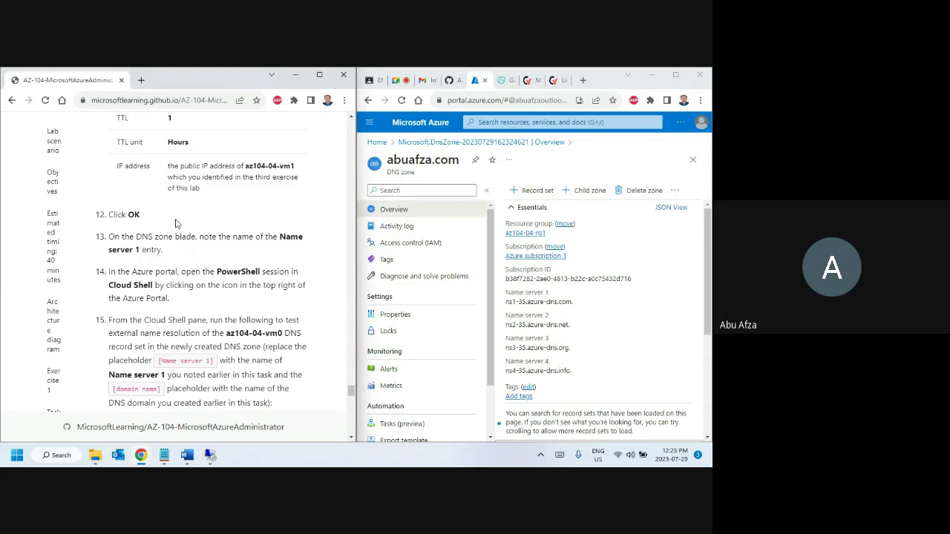
{"action": "scroll", "coordinate": [184, 230], "scroll_direction": "up", "scroll_amount": 3}
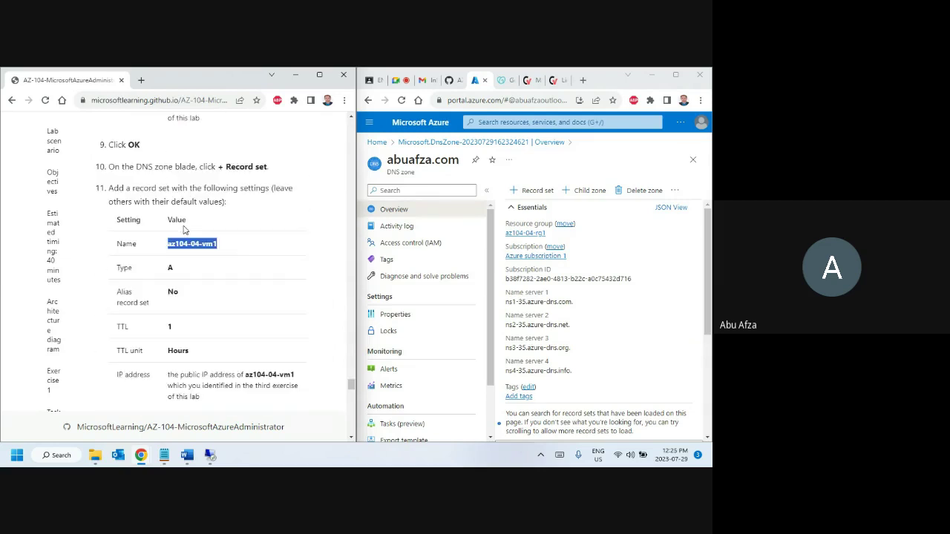
{"action": "scroll", "coordinate": [184, 230], "scroll_direction": "down", "scroll_amount": 3}
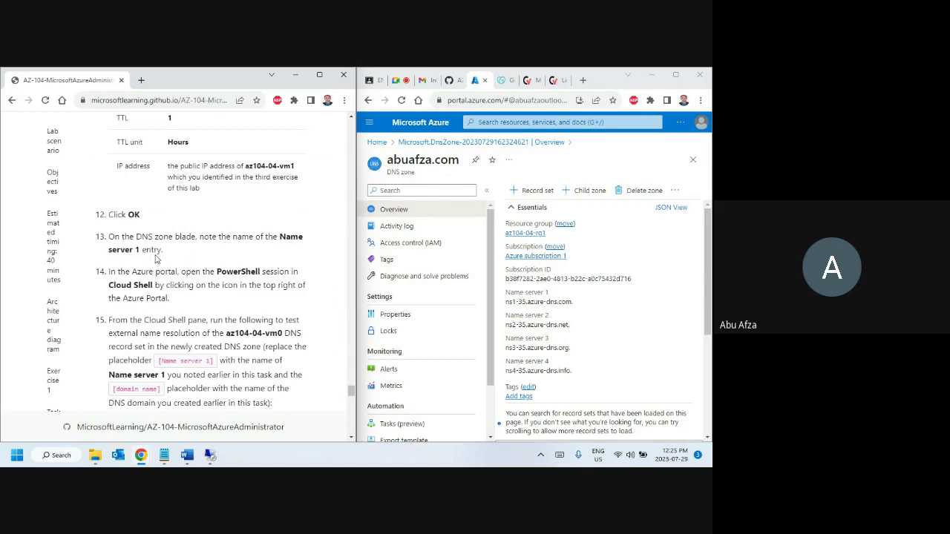
- Maximize the Azure portal window showing the abuafza.com zone overview
{"action": "left_click", "coordinate": [687, 74]}
{"action": "left_click", "coordinate": [676, 74]}
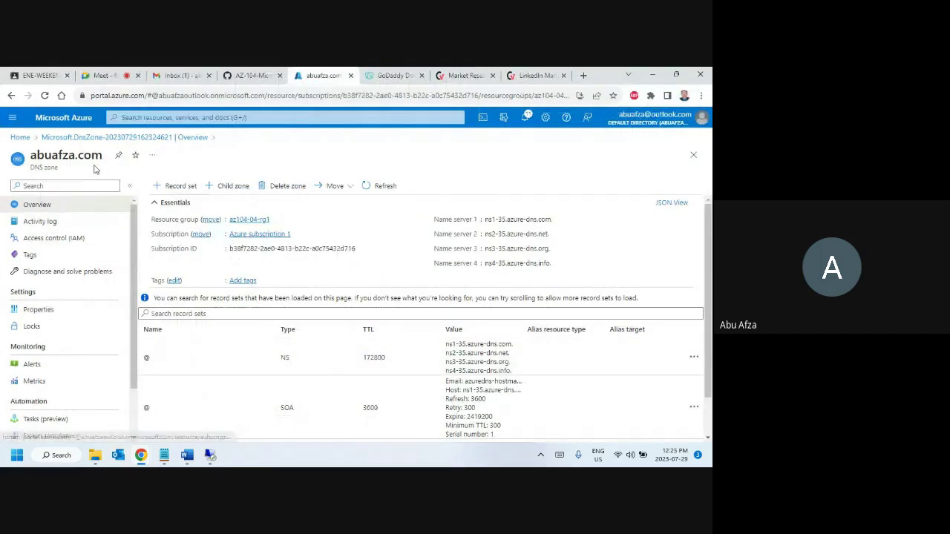
{"action": "left_click", "coordinate": [47, 239]}
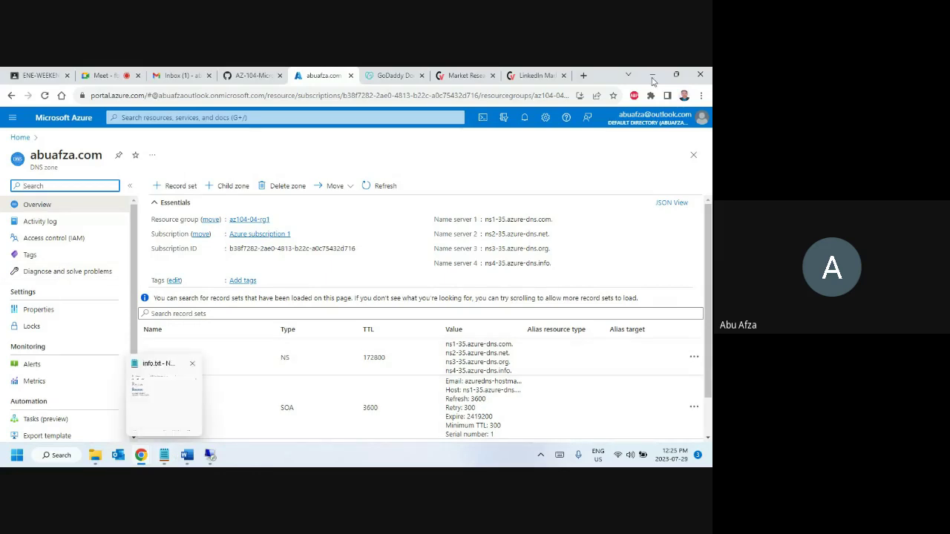
{"action": "mouse_move", "coordinate": [676, 75]}
{"action": "left_click", "coordinate": [636, 101]}
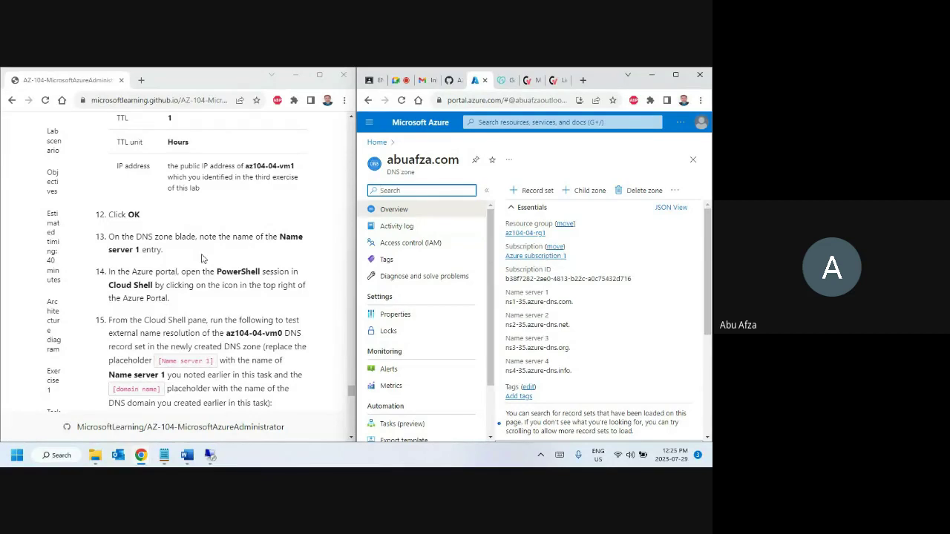
{"action": "left_click", "coordinate": [675, 74]}
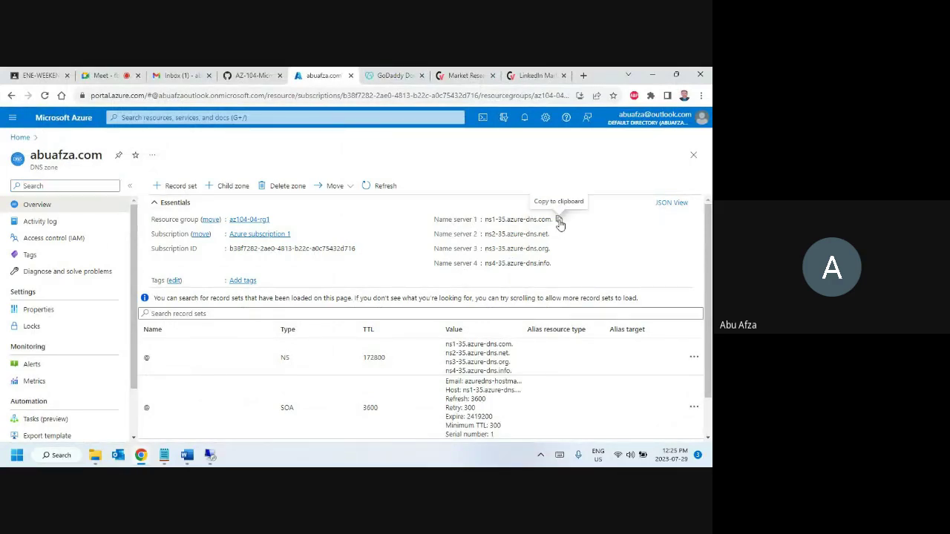
- Copy Name server 1, ns1-35.azure-dns.com, onto a new line in info.txt
{"action": "left_click", "coordinate": [559, 219]}
{"action": "left_click", "coordinate": [164, 455]}
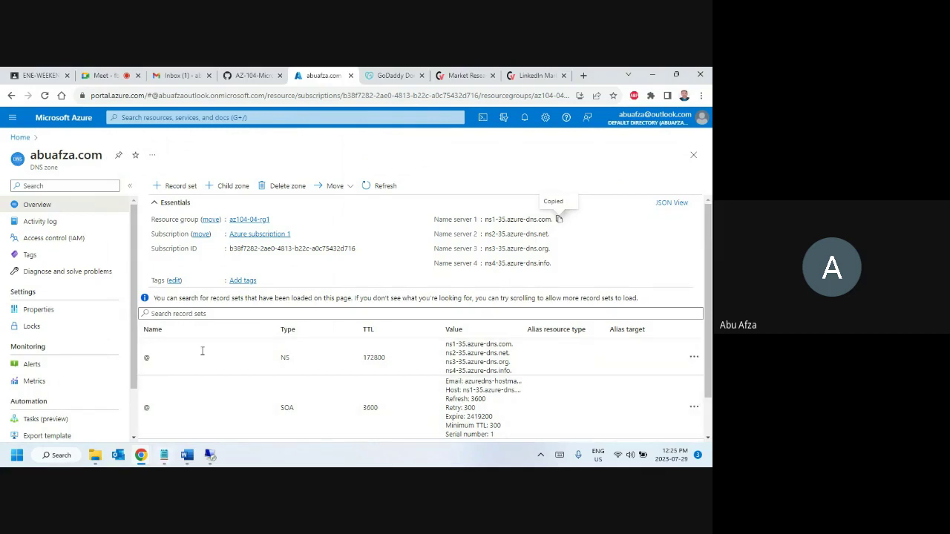
{"action": "key", "text": "Return"}
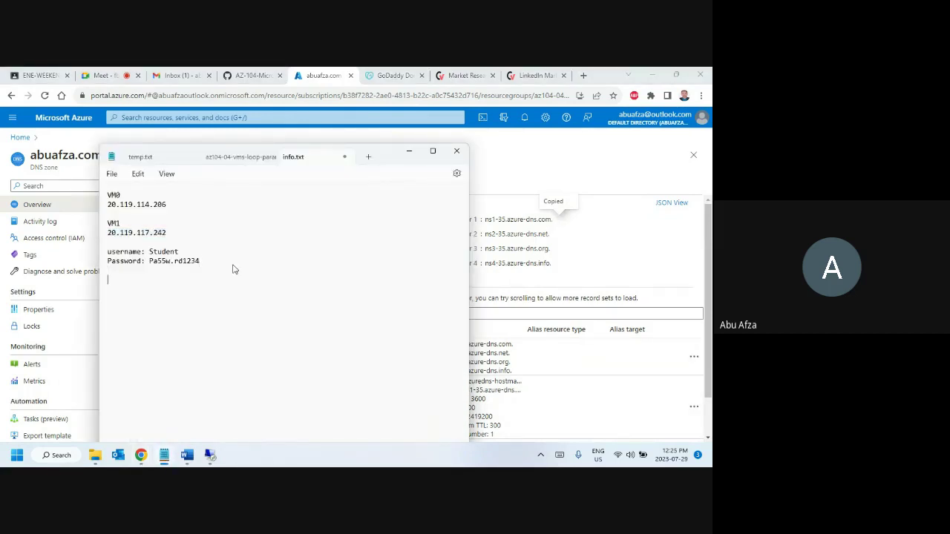
{"action": "key", "text": "ctrl+v"}
- Copy all four name servers from the zone overview into info.txt, replacing the ns1 line
{"action": "left_click", "coordinate": [501, 184]}
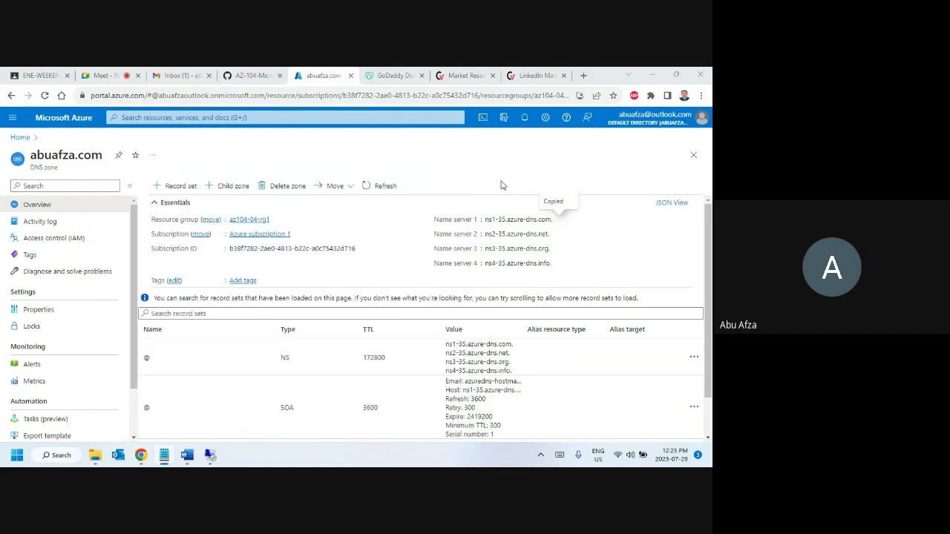
{"action": "left_click_drag", "start_coordinate": [481, 218], "coordinate": [557, 267]}
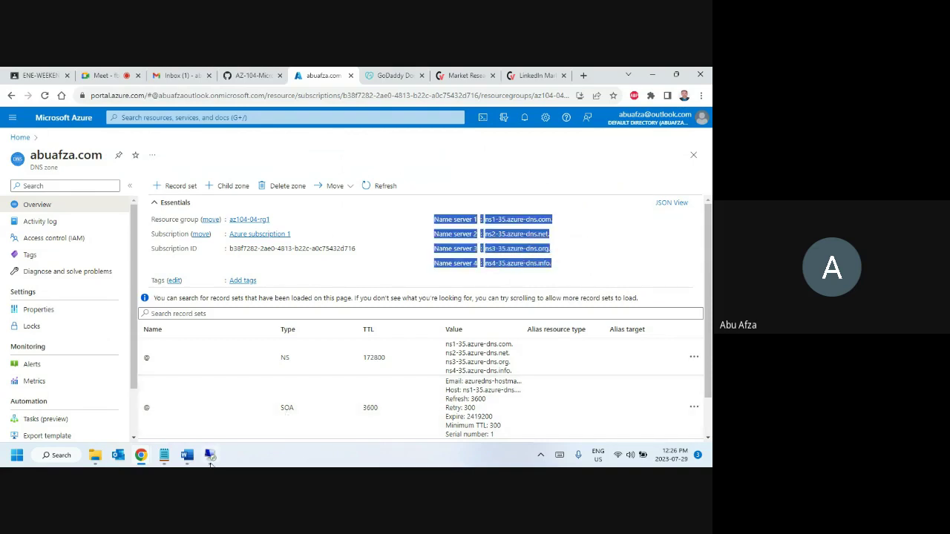
{"action": "left_click", "coordinate": [164, 455]}
{"action": "left_click_drag", "start_coordinate": [196, 280], "coordinate": [136, 280]}
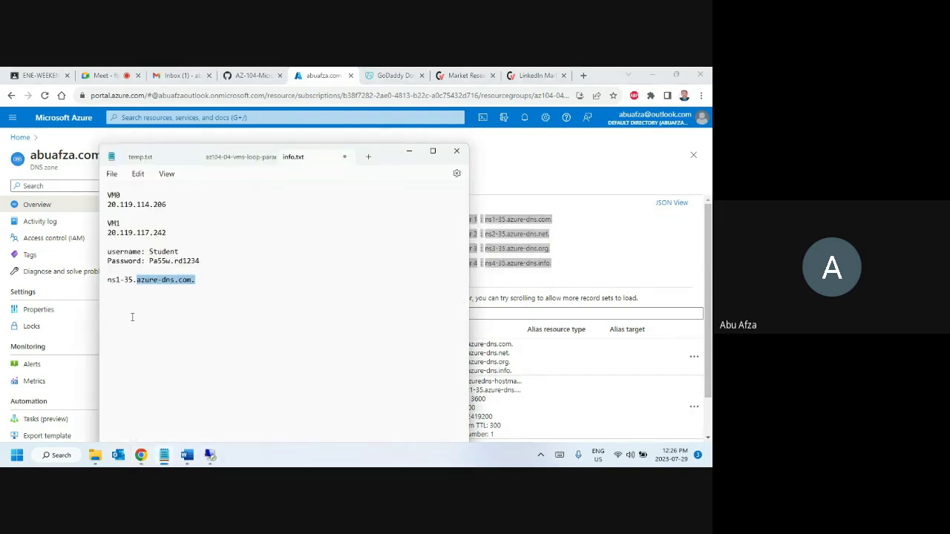
{"action": "left_click_drag", "start_coordinate": [132, 317], "coordinate": [101, 304]}
{"action": "key", "text": "ctrl+v"}
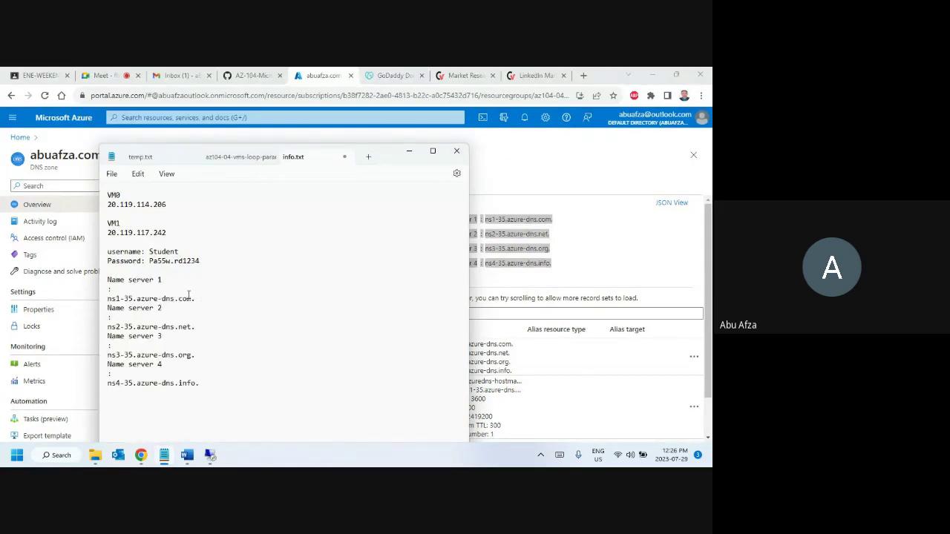
- Join each Name server label with its value, ns1-35.azure-dns.com. through ns4-35.azure-dns.info
{"action": "left_click", "coordinate": [184, 280]}
{"action": "key", "text": "Delete"}
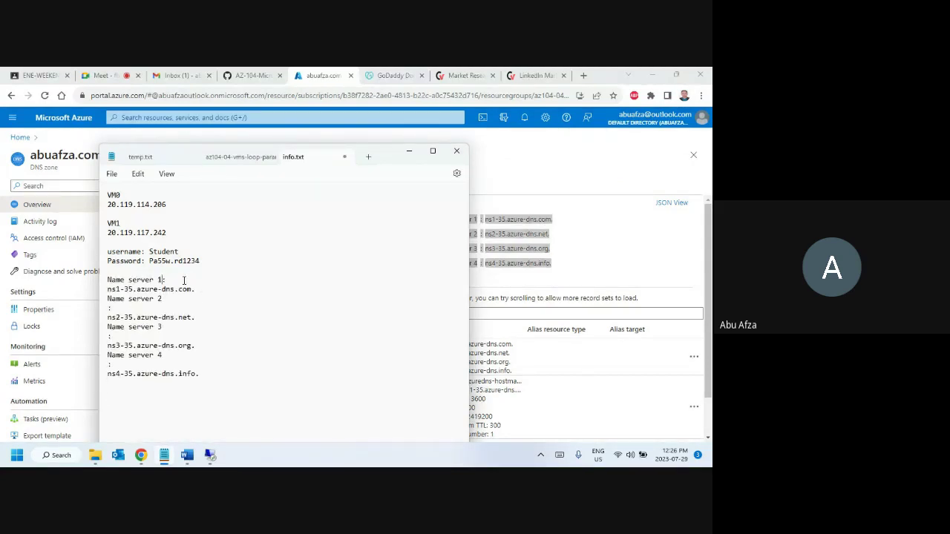
{"action": "key", "text": "Delete"}
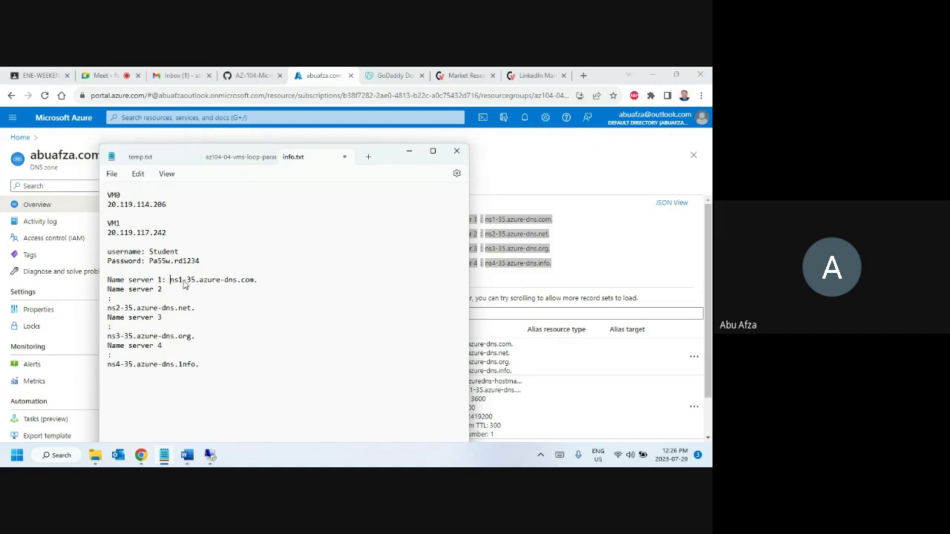
{"action": "key", "text": "Down"}
{"action": "key", "text": "Delete"}
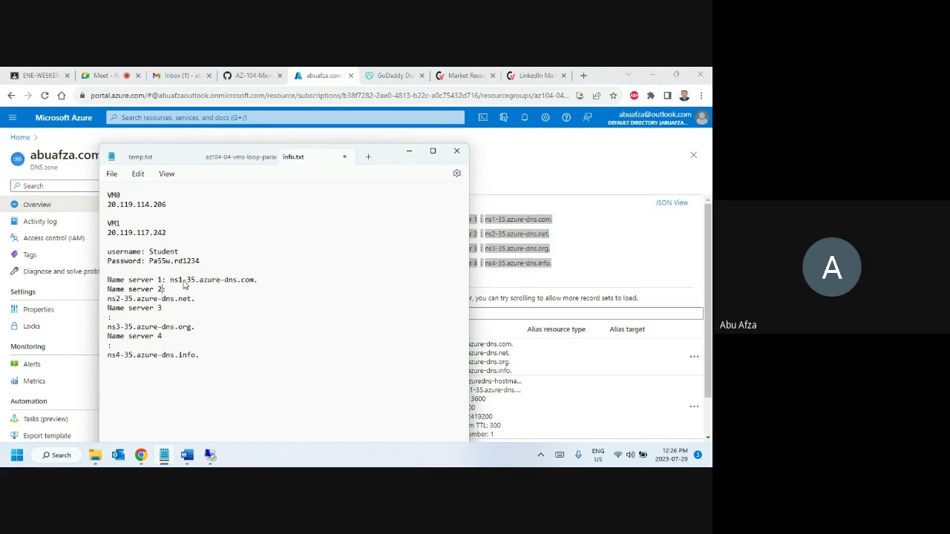
{"action": "key", "text": "Delete"}
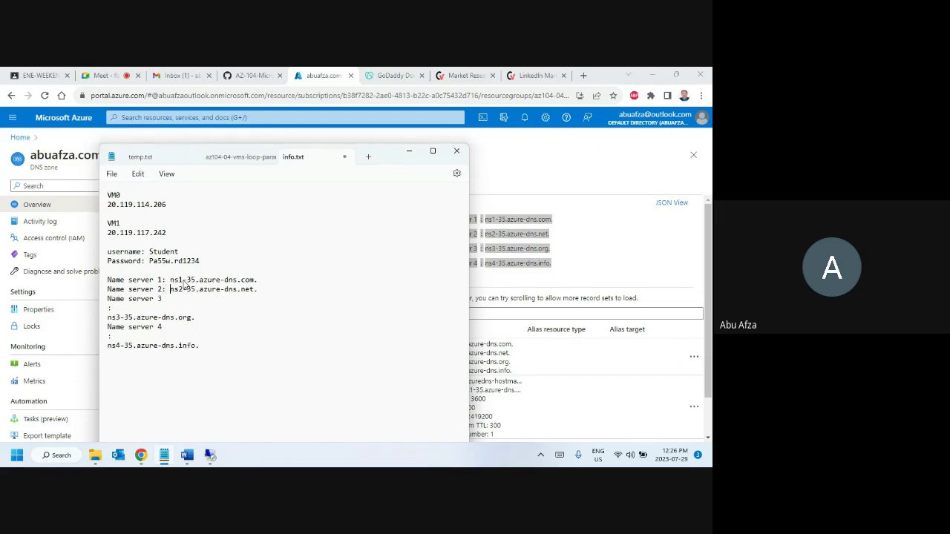
{"action": "key", "text": "Delete"}
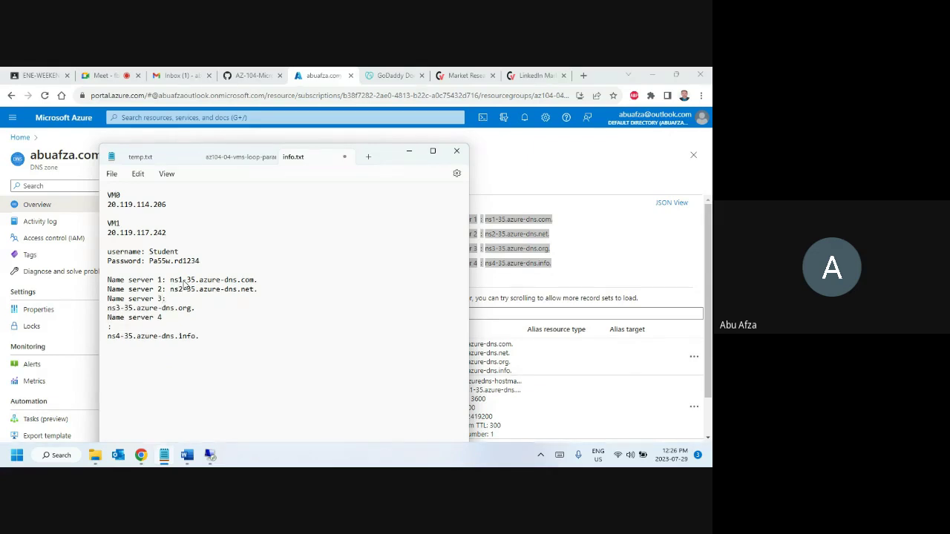
{"action": "key", "text": "Delete"}
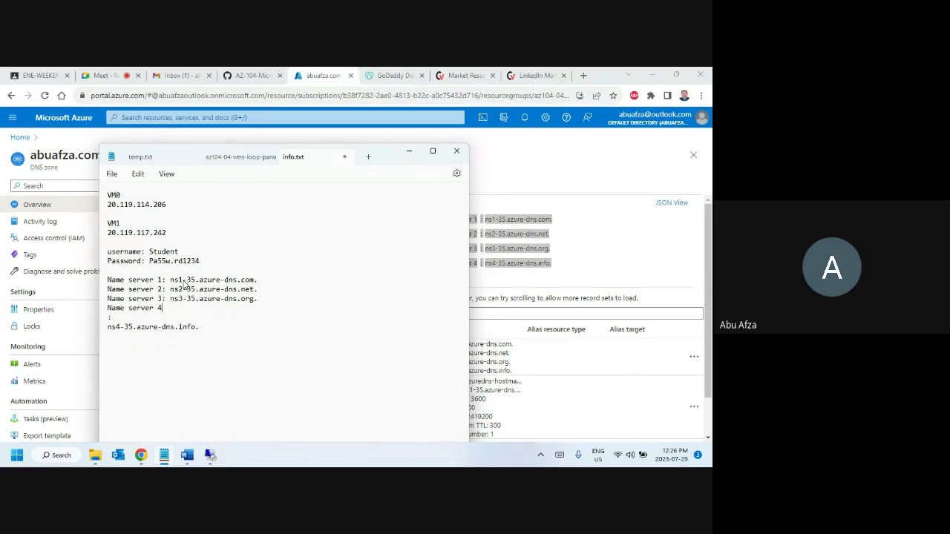
{"action": "key", "text": "Delete"}
{"action": "key", "text": "Delete"}
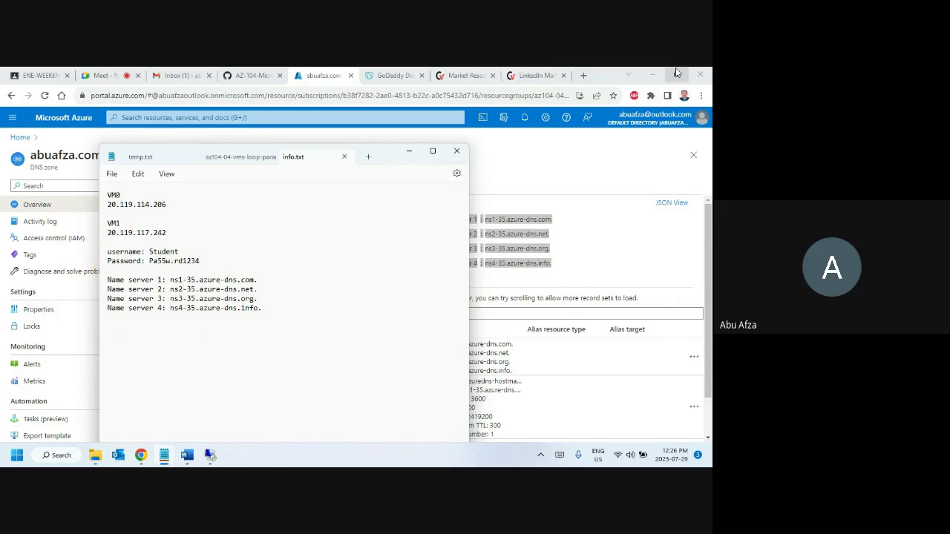
- Snap the Azure portal right and the lab instructions left, dismissing the Mail notification
{"action": "mouse_move", "coordinate": [676, 72]}
{"action": "left_click", "coordinate": [636, 101]}
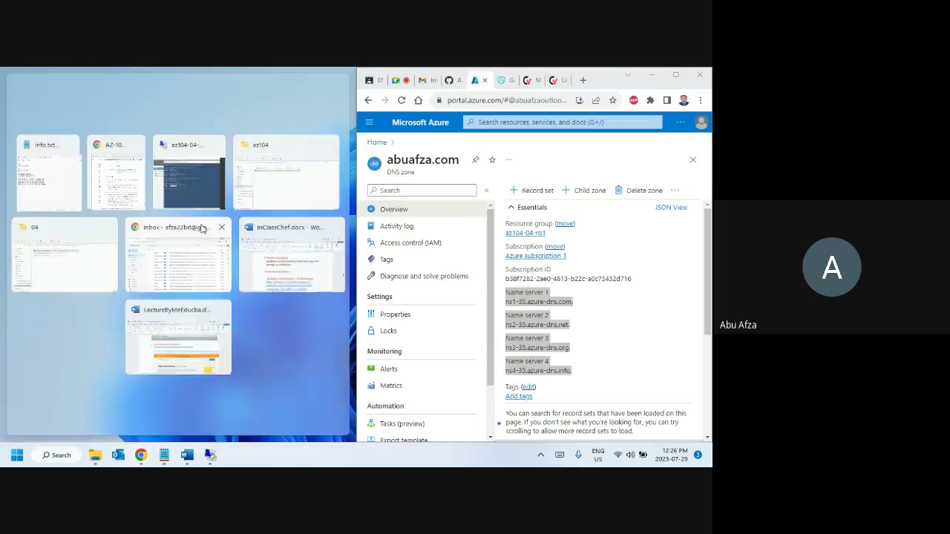
{"action": "left_click", "coordinate": [128, 205]}
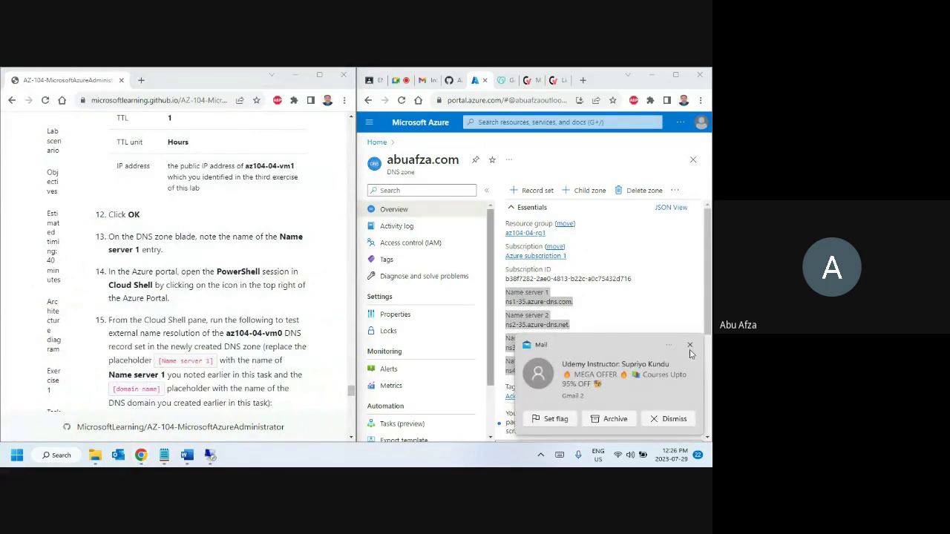
{"action": "left_click", "coordinate": [690, 347]}
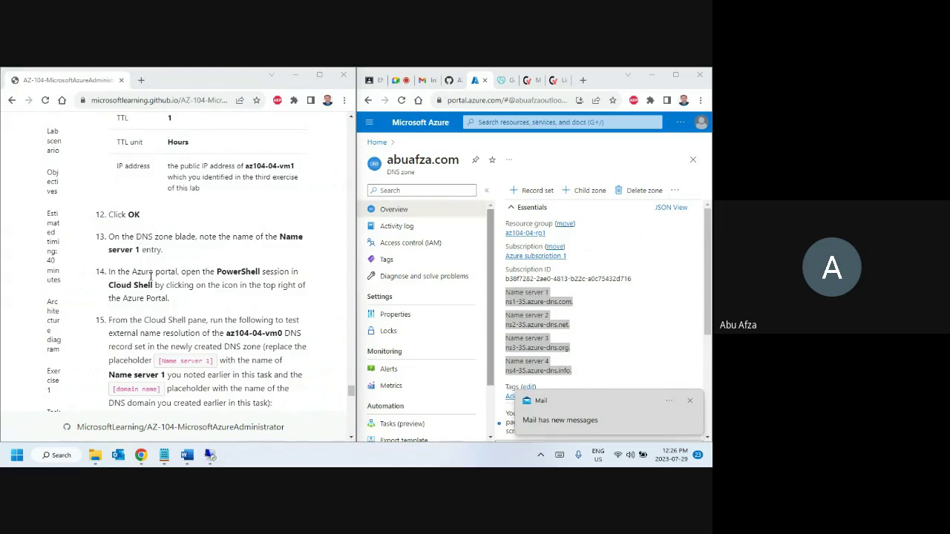
{"action": "scroll", "coordinate": [151, 264], "scroll_direction": "down", "scroll_amount": 1}
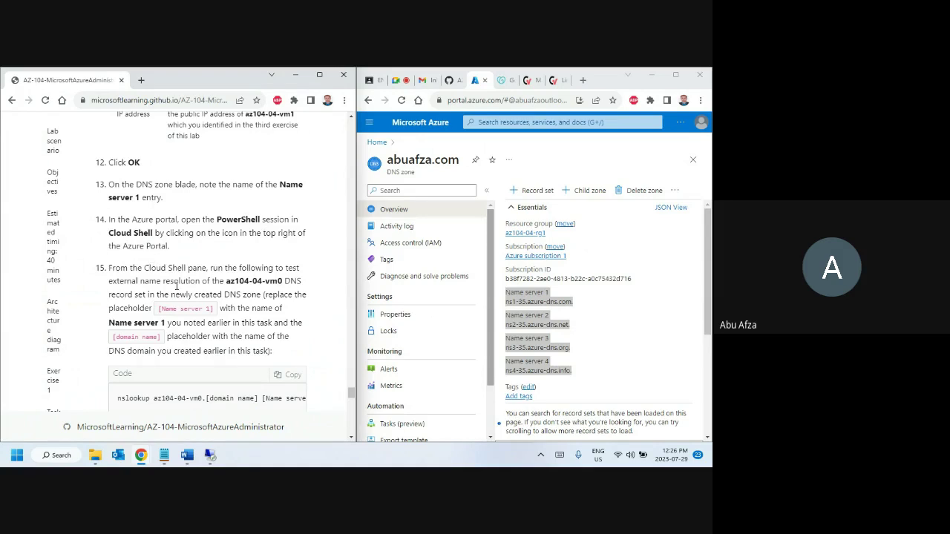
- Launch a PowerShell Cloud Shell and copy step 15's nslookup command from the lab
{"action": "left_click", "coordinate": [680, 127]}
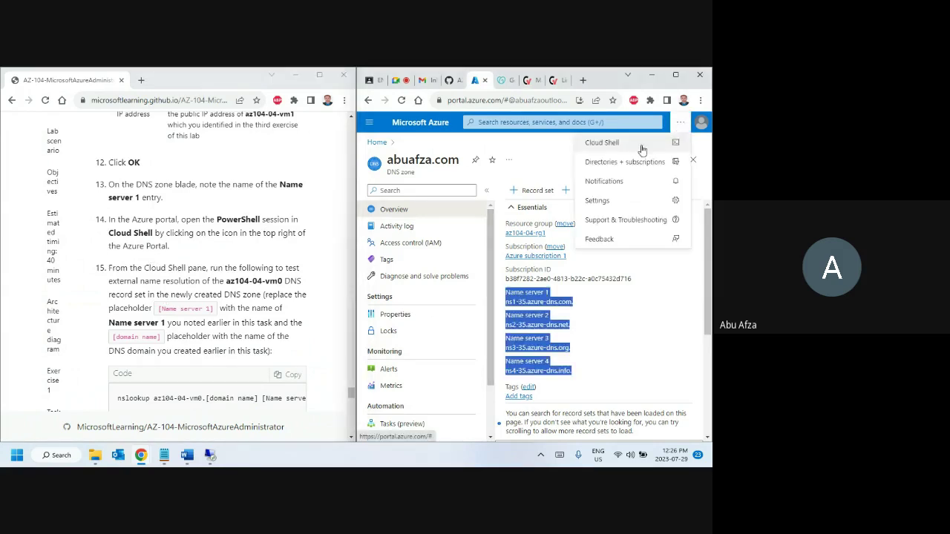
{"action": "left_click", "coordinate": [615, 142]}
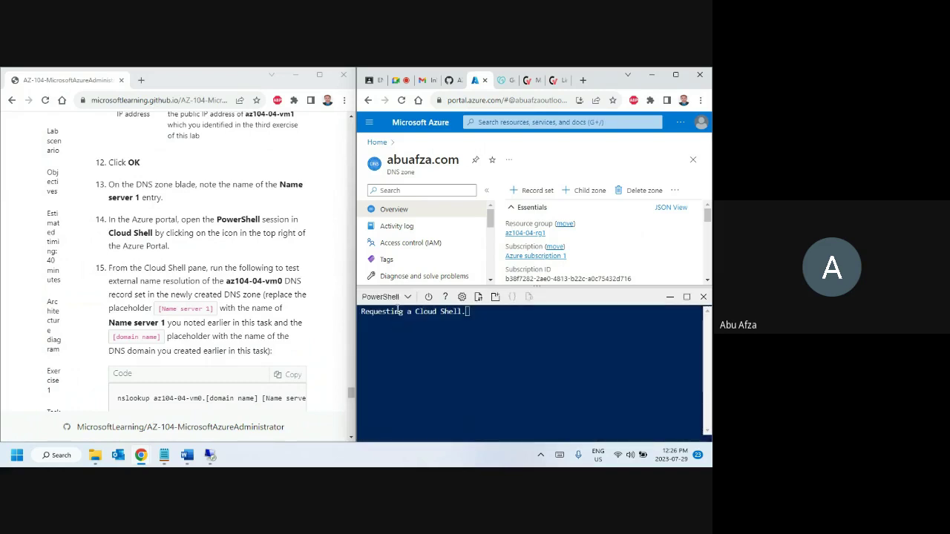
{"action": "scroll", "coordinate": [286, 373], "scroll_direction": "down", "scroll_amount": 3}
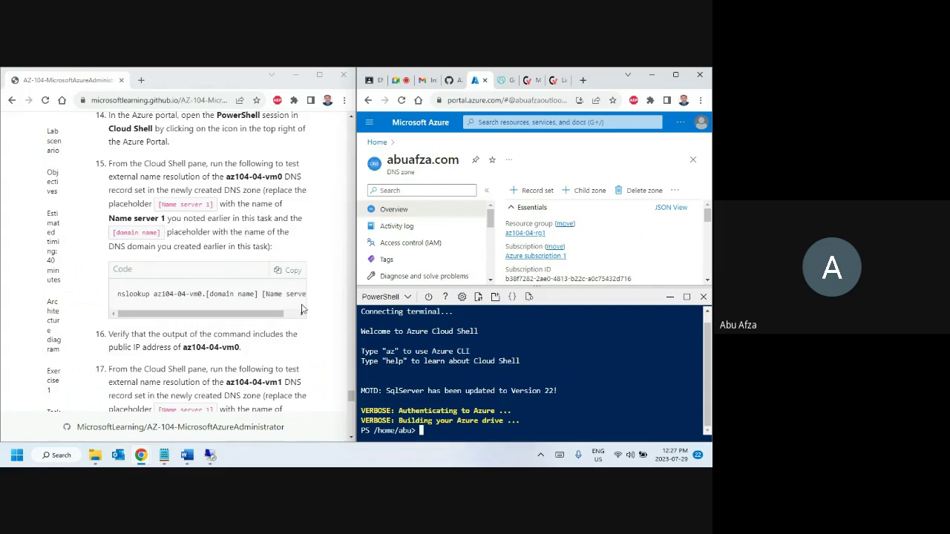
{"action": "left_click", "coordinate": [293, 271]}
{"action": "key", "text": "ctrl+c"}
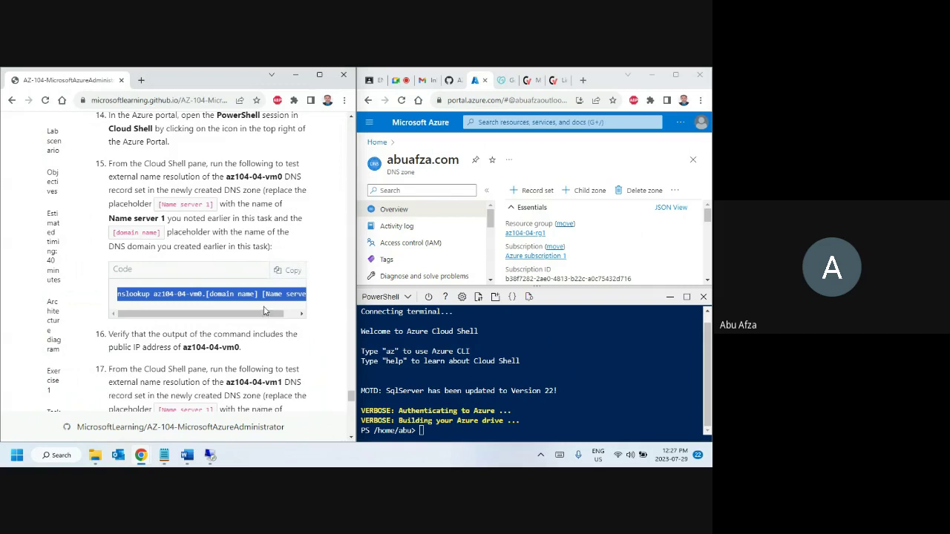
- Paste the nslookup template on a new line in info.txt and center the notes window
{"action": "left_click", "coordinate": [166, 454]}
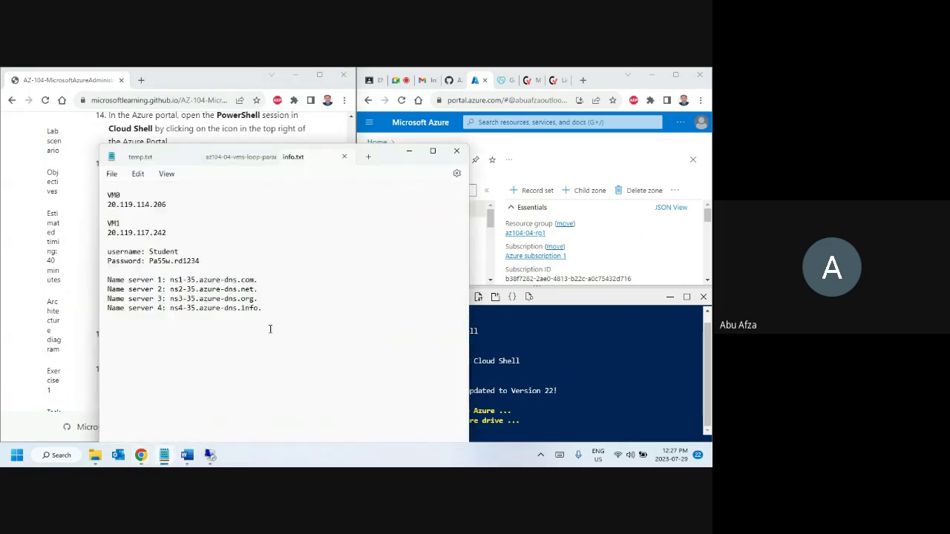
{"action": "key", "text": "Return"}
{"action": "key", "text": "Return"}
{"action": "key", "text": "ctrl+v"}
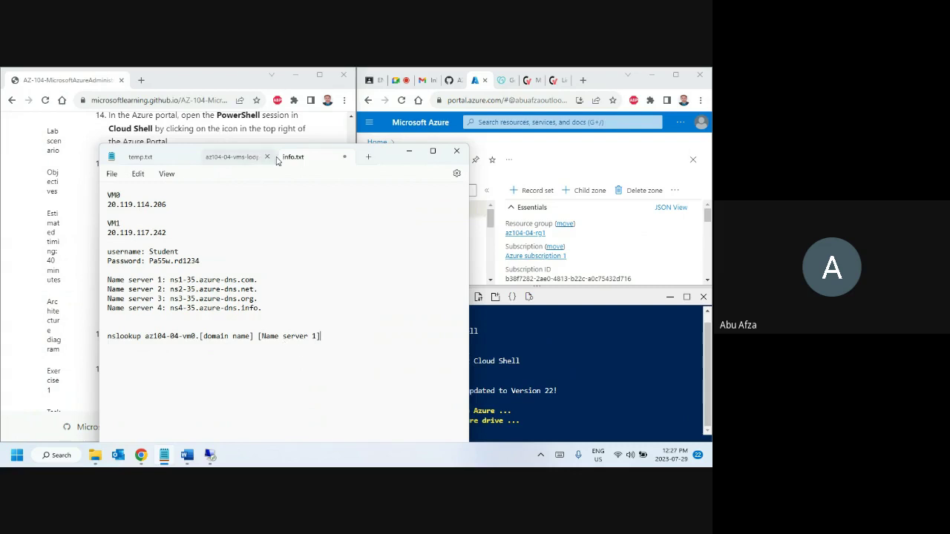
{"action": "left_click_drag", "start_coordinate": [388, 159], "coordinate": [605, 114]}
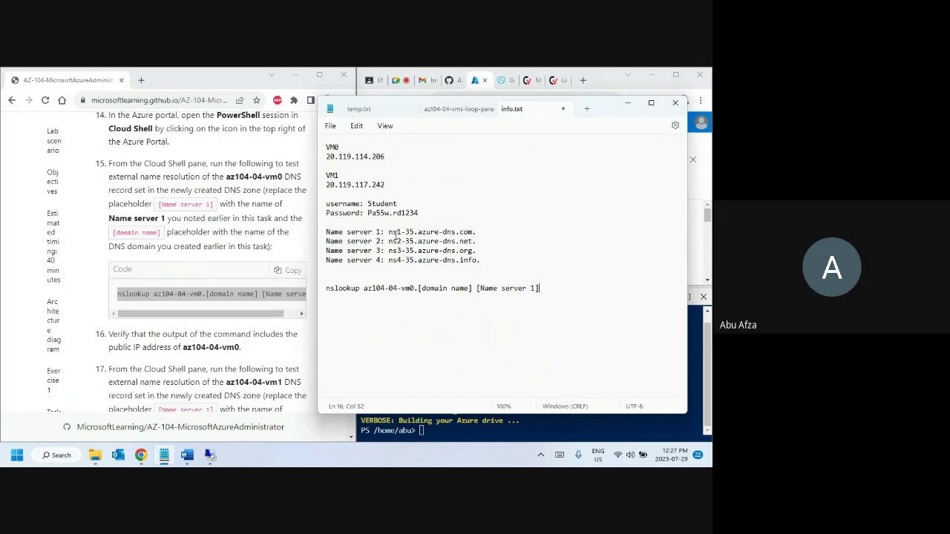
- Fill the command's placeholders with ns1-35.azure-dns.com and the domain abuafza.com
{"action": "left_click_drag", "start_coordinate": [388, 232], "coordinate": [473, 231]}
{"action": "key", "text": "ctrl+c"}
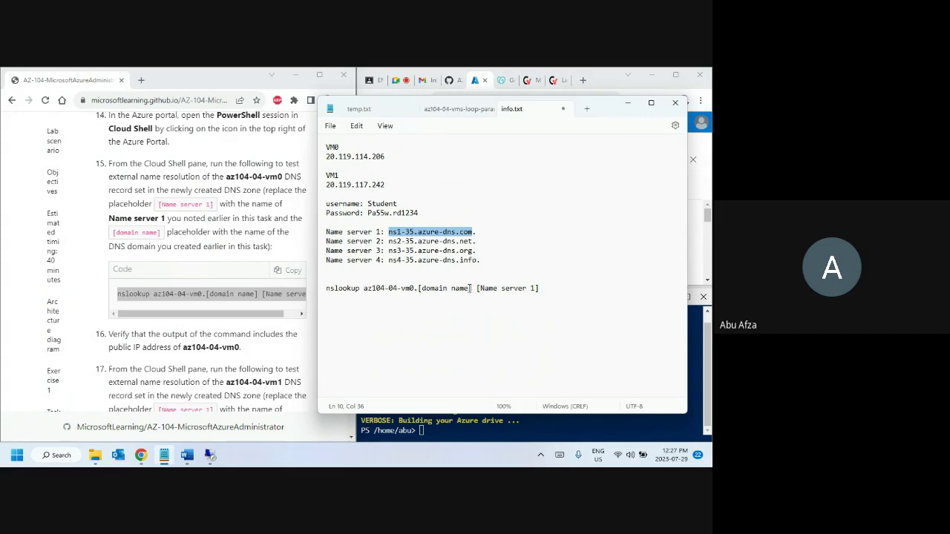
{"action": "left_click_drag", "start_coordinate": [477, 289], "coordinate": [541, 291]}
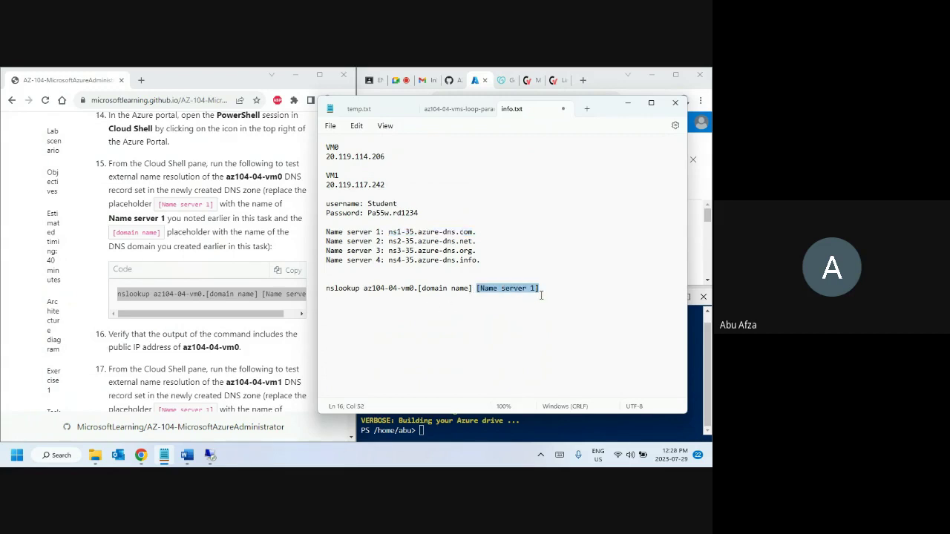
{"action": "key", "text": "ctrl+v"}
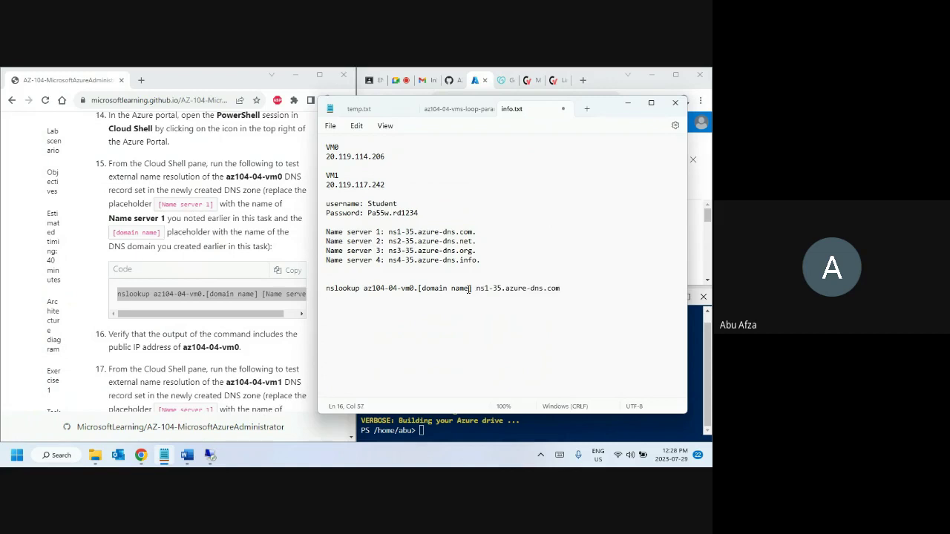
{"action": "key", "text": "BackSpace"}
{"action": "key", "text": "BackSpace"}
{"action": "key", "text": "BackSpace"}
{"action": "key", "text": "BackSpace"}
{"action": "key", "text": "BackSpace"}
{"action": "key", "text": "BackSpace"}
{"action": "key", "text": "BackSpace"}
{"action": "key", "text": "BackSpace"}
{"action": "key", "text": "BackSpace"}
{"action": "key", "text": "BackSpace"}
{"action": "key", "text": "BackSpace"}
{"action": "key", "text": "BackSpace"}
{"action": "key", "text": "BackSpace"}
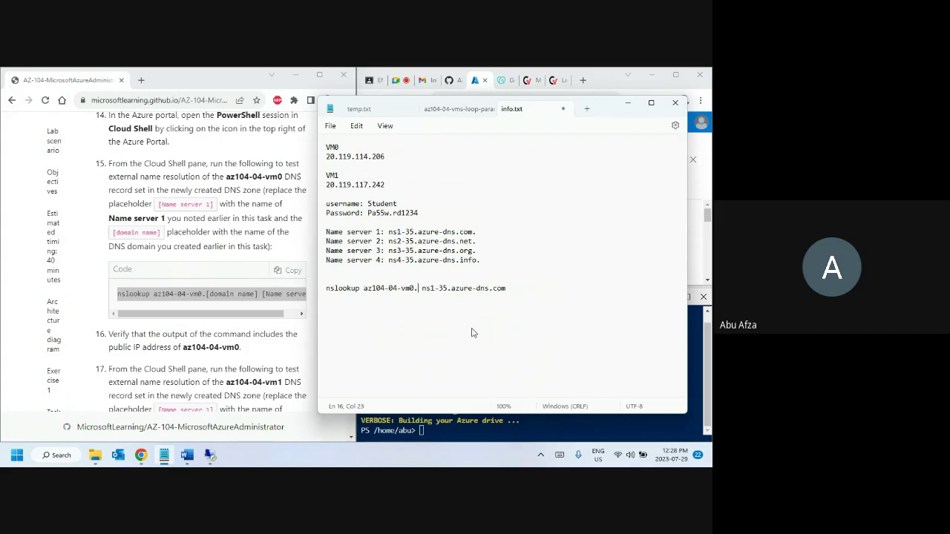
{"action": "type", "text": "abuafza.com"}
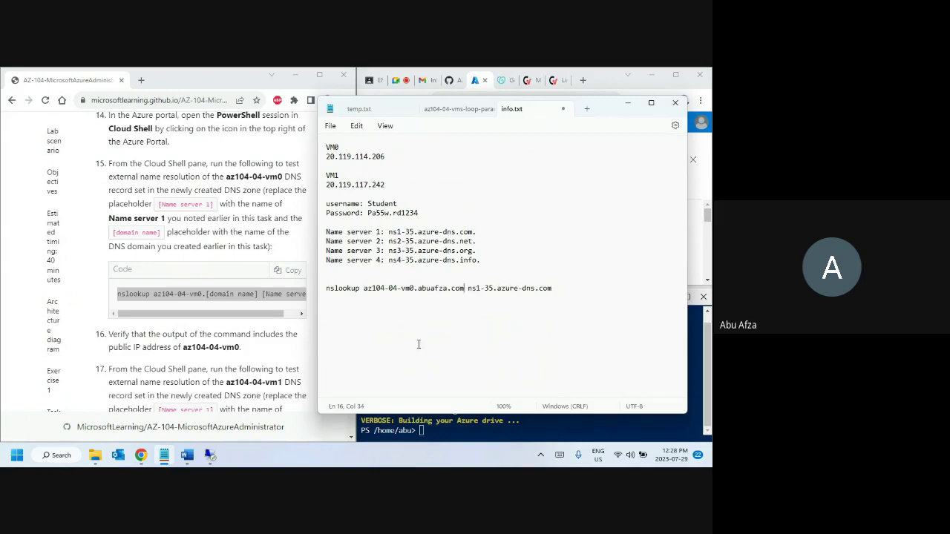
- Restore the template line and put the completed az104-04-vm0 command on its own line below
{"action": "triple_click", "coordinate": [449, 293]}
{"action": "key", "text": "ctrl+c"}
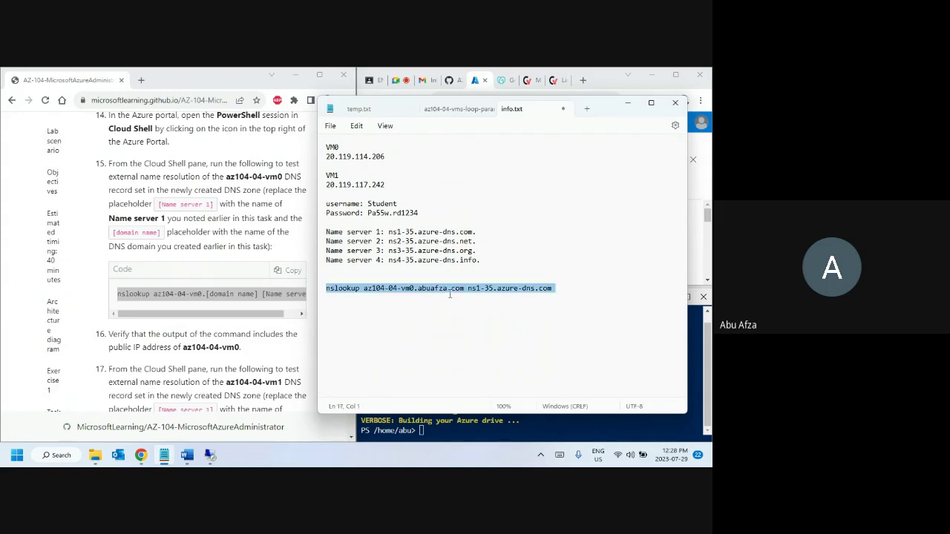
{"action": "key", "text": "ctrl+z"}
{"action": "key", "text": "ctrl+z"}
{"action": "key", "text": "ctrl+z"}
{"action": "key", "text": "ctrl+z"}
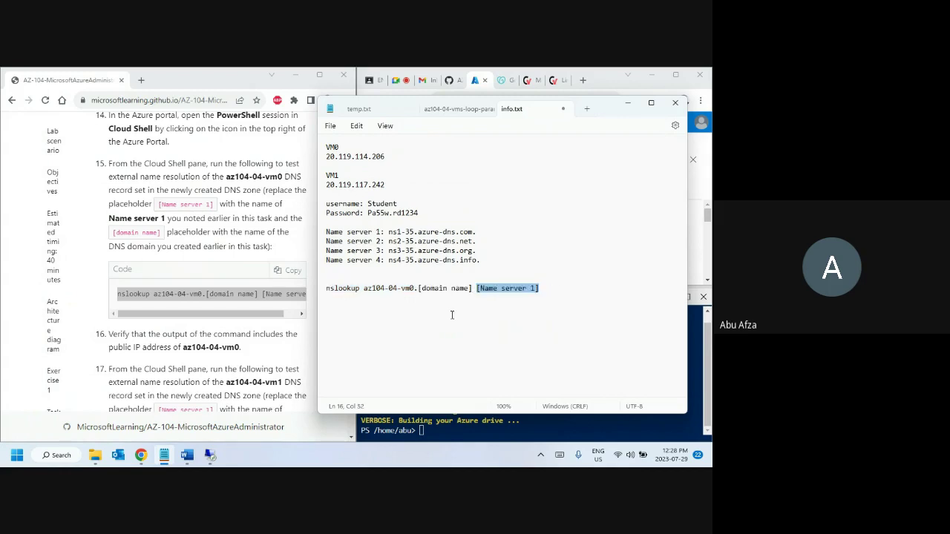
{"action": "left_click", "coordinate": [451, 315]}
{"action": "key", "text": "ctrl+v"}
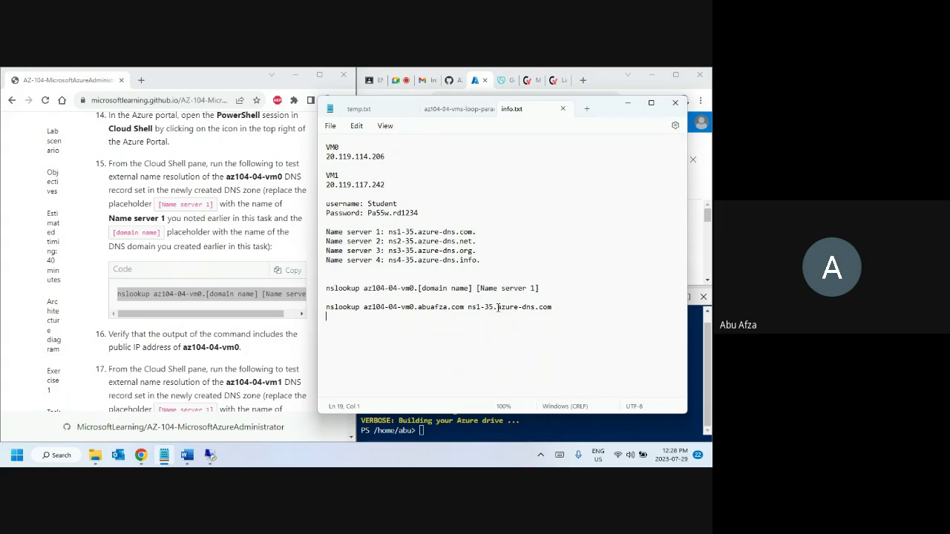
{"action": "triple_click", "coordinate": [498, 307]}
{"action": "key", "text": "ctrl+c"}
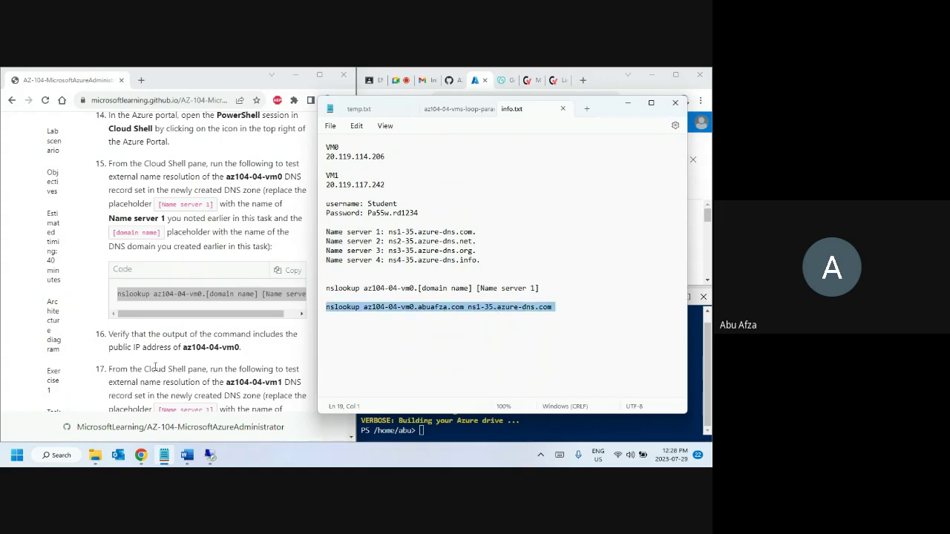
{"action": "left_click", "coordinate": [155, 367]}
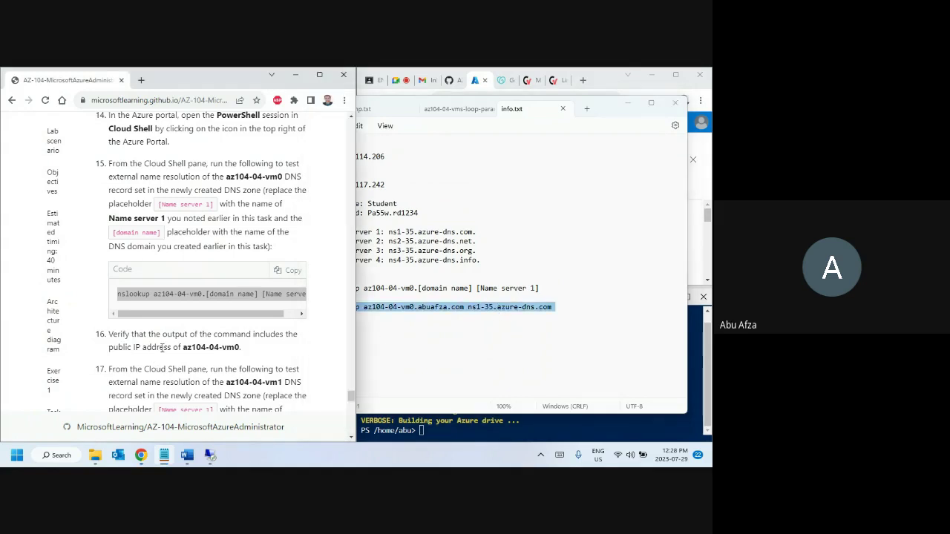
{"action": "left_click", "coordinate": [440, 430]}
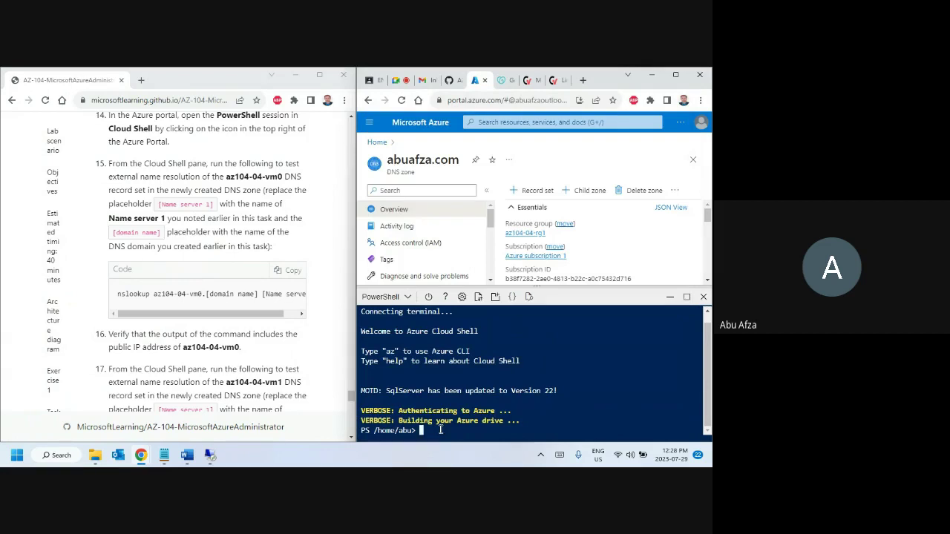
- Run nslookup for az104-04-vm0 against ns1-35.azure-dns.com, then copy the lab's step 17 command
{"action": "right_click", "coordinate": [440, 430]}
{"action": "left_click", "coordinate": [456, 331]}
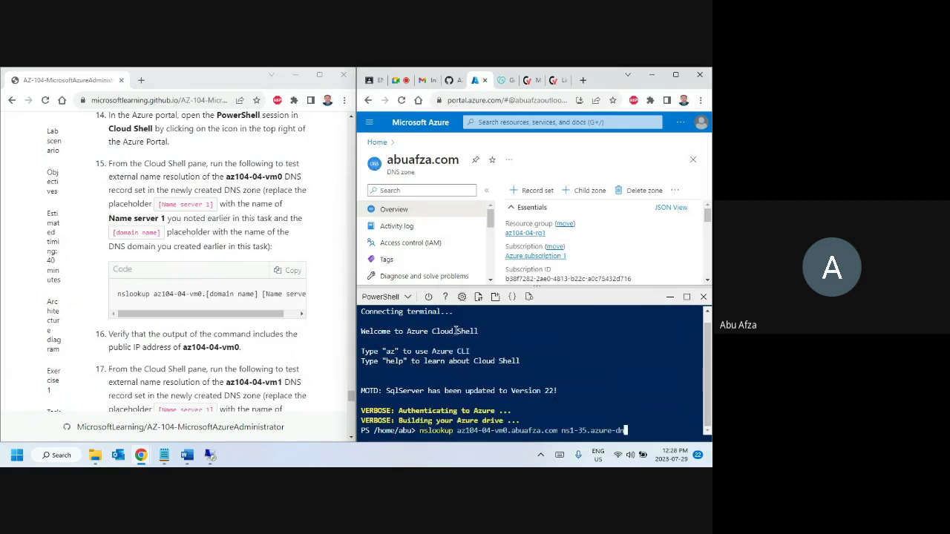
{"action": "key", "text": "Return"}
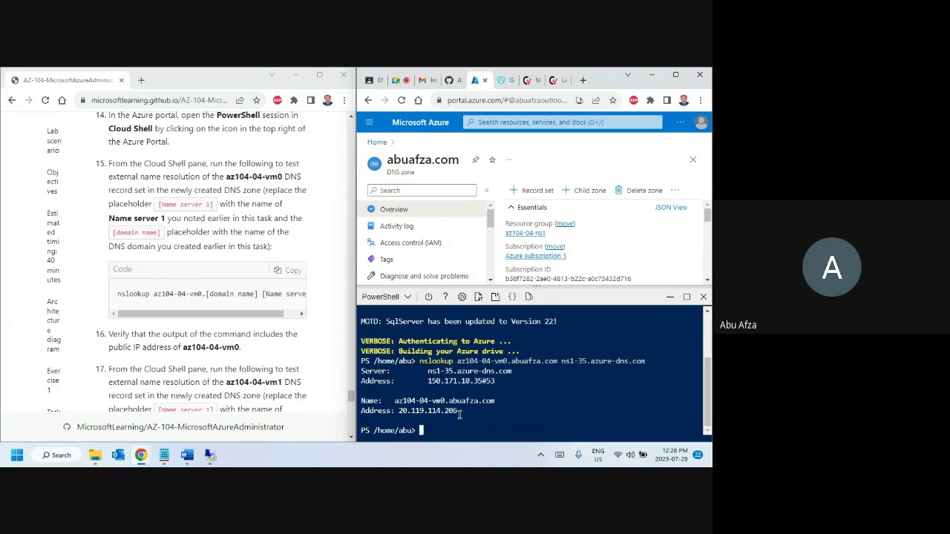
{"action": "scroll", "coordinate": [192, 371], "scroll_direction": "down", "scroll_amount": 3}
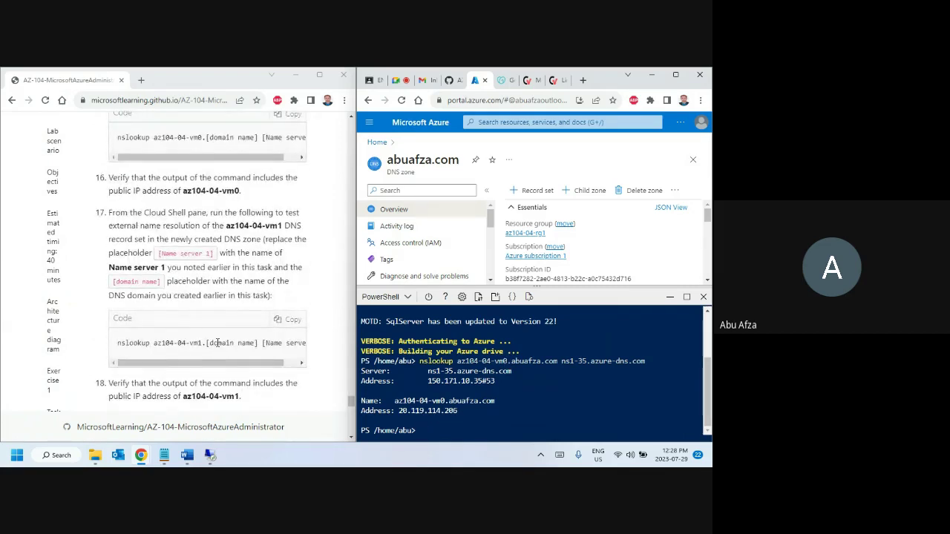
{"action": "left_click", "coordinate": [288, 321]}
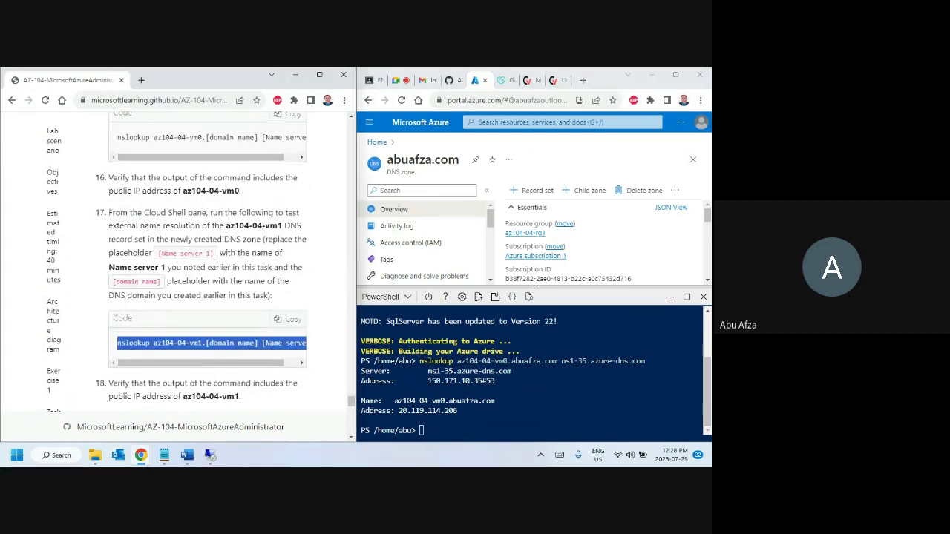
- Paste the step 17 az104-04-vm1 template command on a new line in info.txt
{"action": "left_click", "coordinate": [164, 455]}
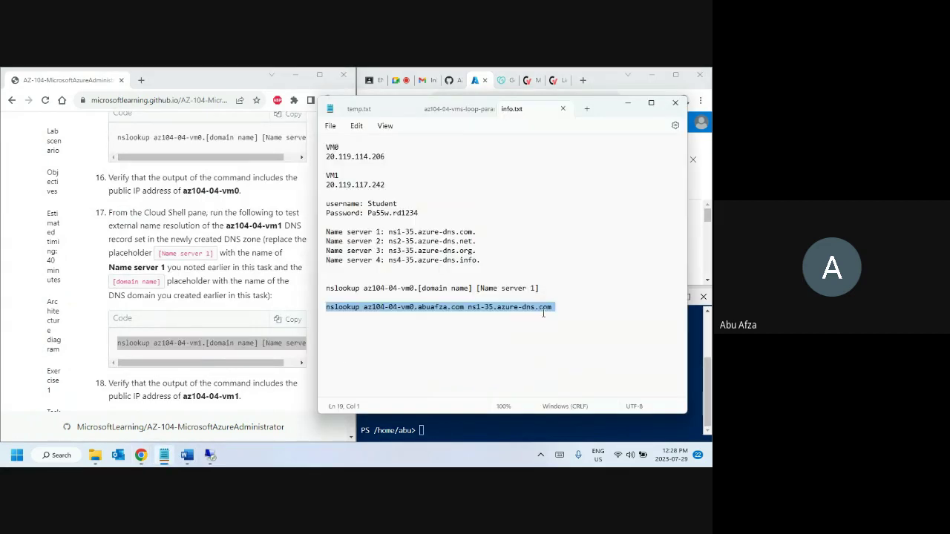
{"action": "left_click", "coordinate": [580, 312]}
{"action": "key", "text": "Return"}
{"action": "key", "text": "ctrl+v"}
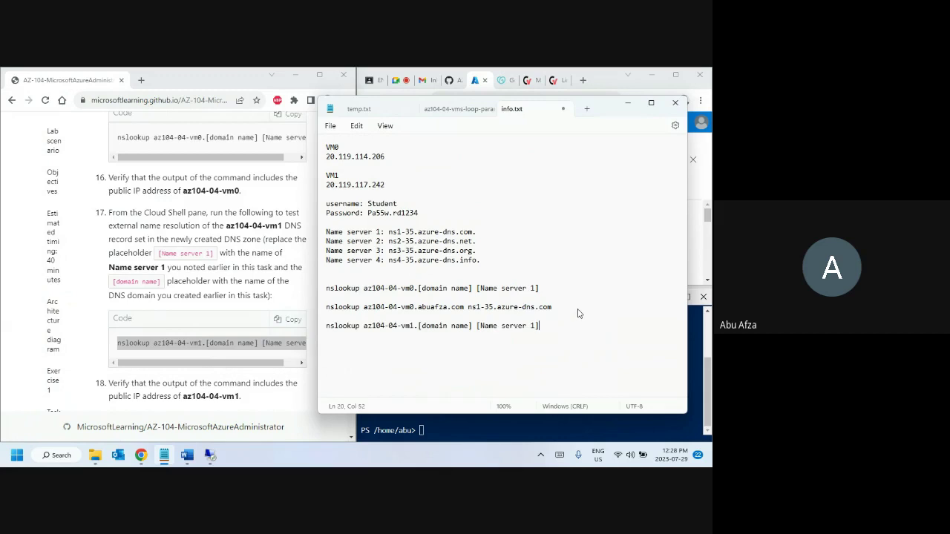
- Duplicate the completed vm0 nslookup line below the vm1 template
{"action": "left_click", "coordinate": [555, 310]}
{"action": "key", "text": "shift+Home"}
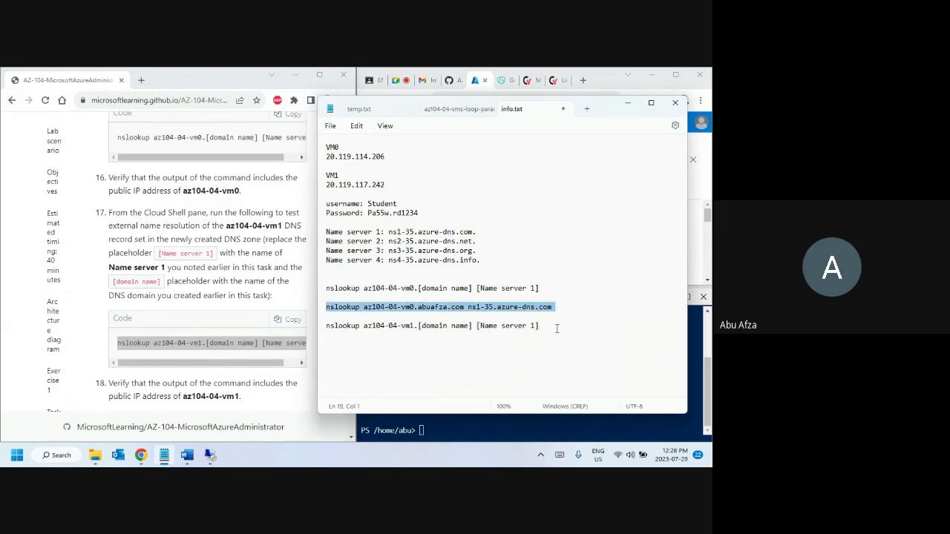
{"action": "left_click", "coordinate": [557, 329]}
{"action": "key", "text": "Return"}
{"action": "key", "text": "Return"}
{"action": "key", "text": "ctrl+v"}
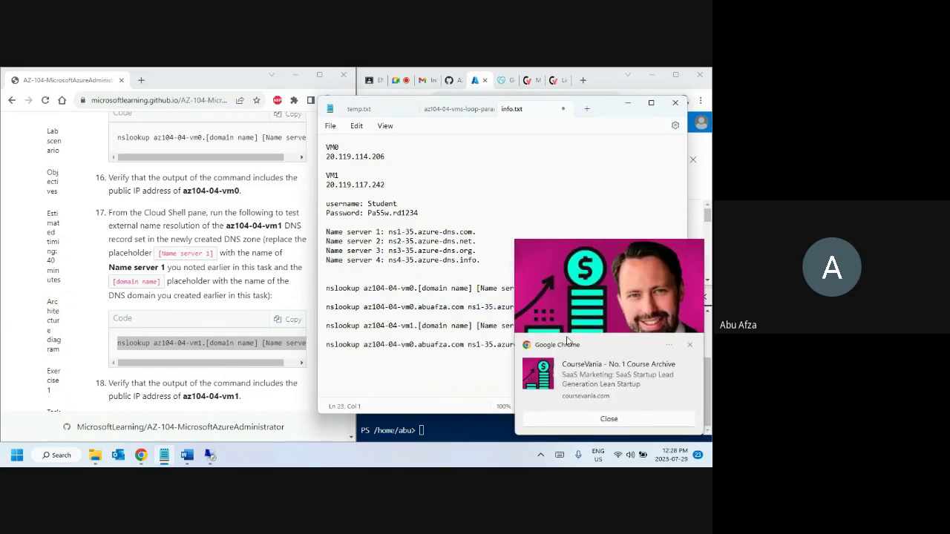
{"action": "left_click", "coordinate": [598, 380]}
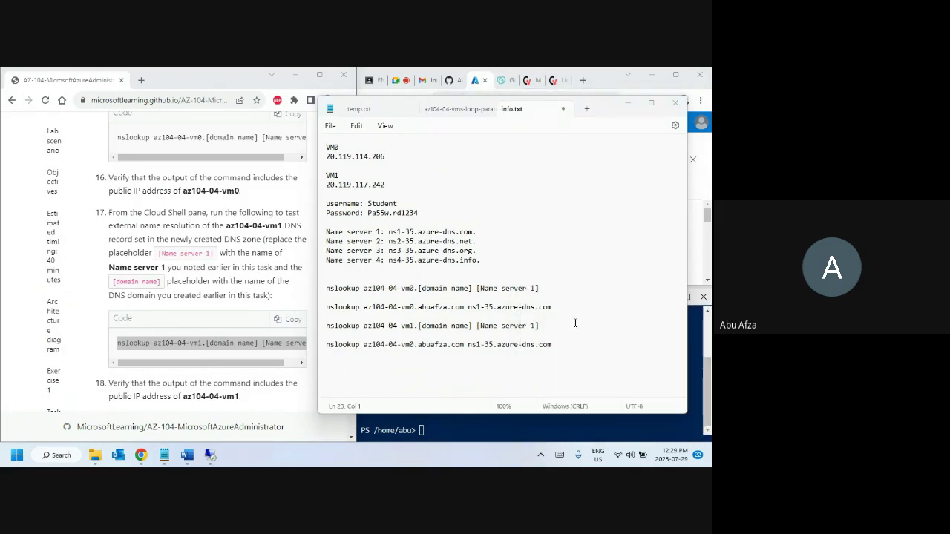
- Change vm0 to vm1 to get nslookup az104-04-vm1.abuafza.com ns1-35.azure-dns.com, and select it
{"action": "left_click", "coordinate": [546, 347]}
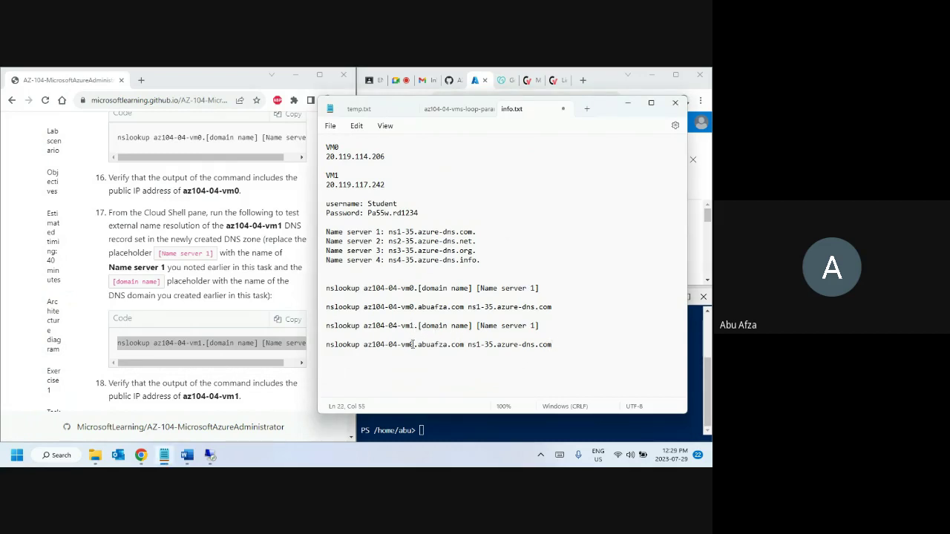
{"action": "left_click", "coordinate": [412, 344]}
{"action": "type", "text": "1"}
{"action": "key", "text": "Delete"}
{"action": "triple_click", "coordinate": [439, 344]}
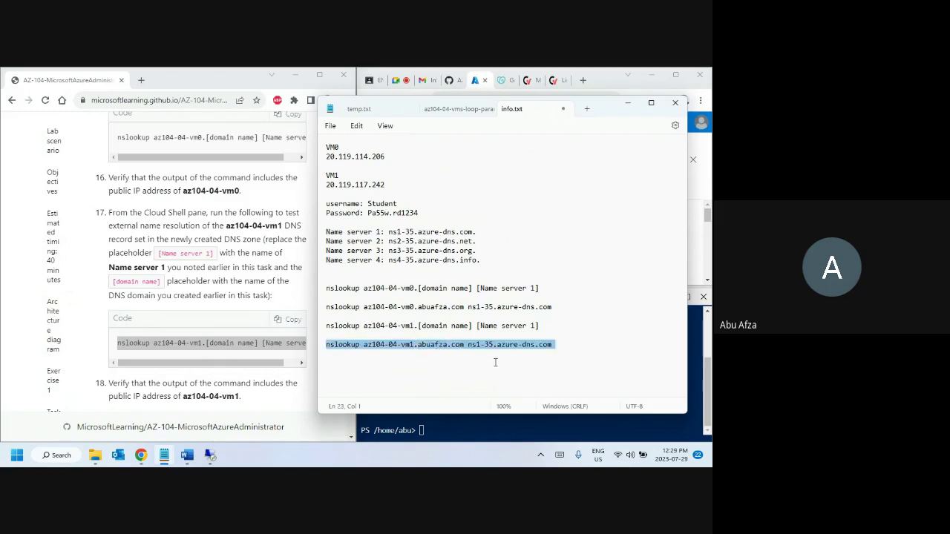
{"action": "left_click", "coordinate": [435, 438]}
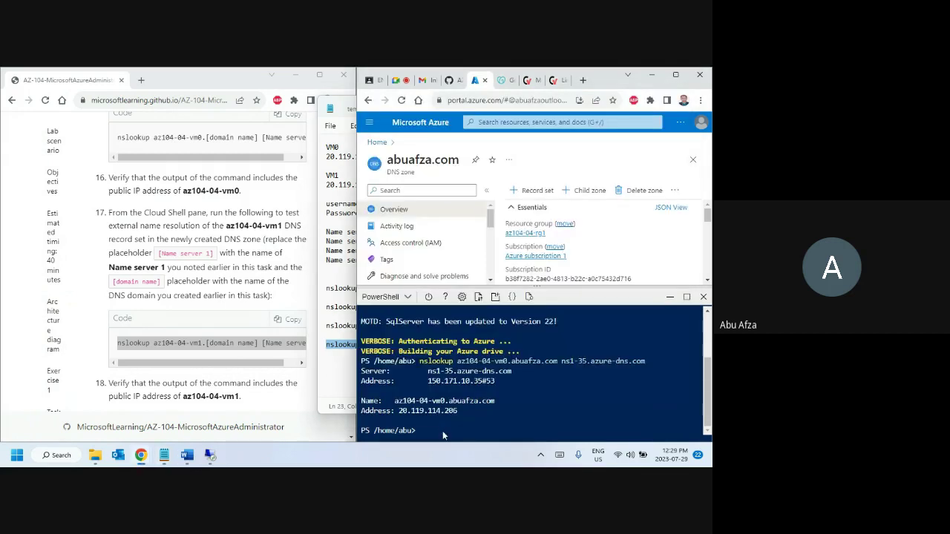
{"action": "right_click", "coordinate": [442, 430]}
{"action": "left_click", "coordinate": [468, 328]}
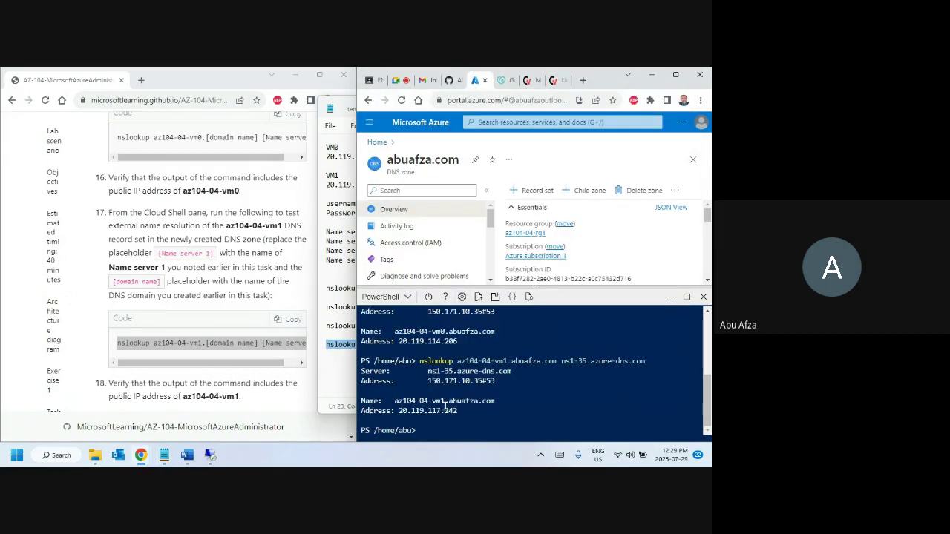
{"action": "scroll", "coordinate": [209, 349], "scroll_direction": "down", "scroll_amount": 3}
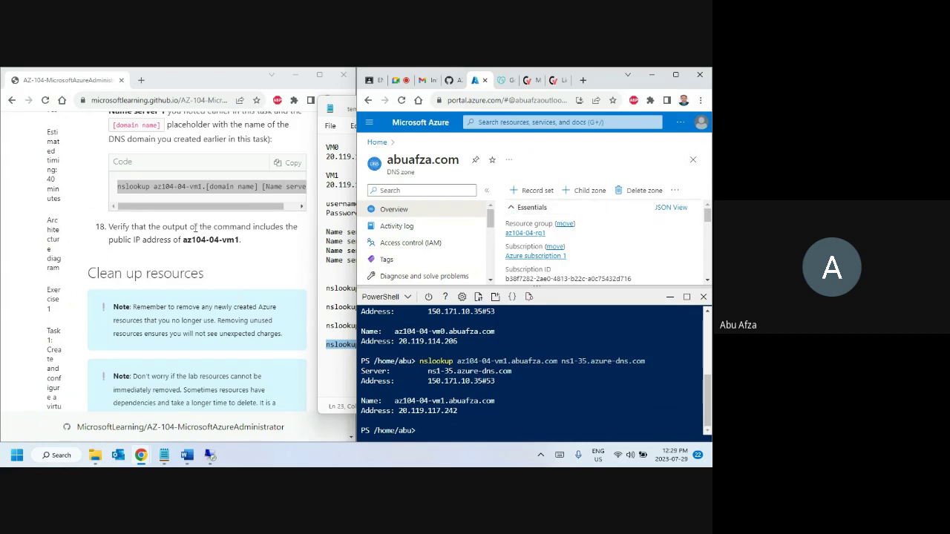
{"action": "scroll", "coordinate": [195, 233], "scroll_direction": "down", "scroll_amount": 5}
{"action": "scroll", "coordinate": [195, 232], "scroll_direction": "down", "scroll_amount": 2}
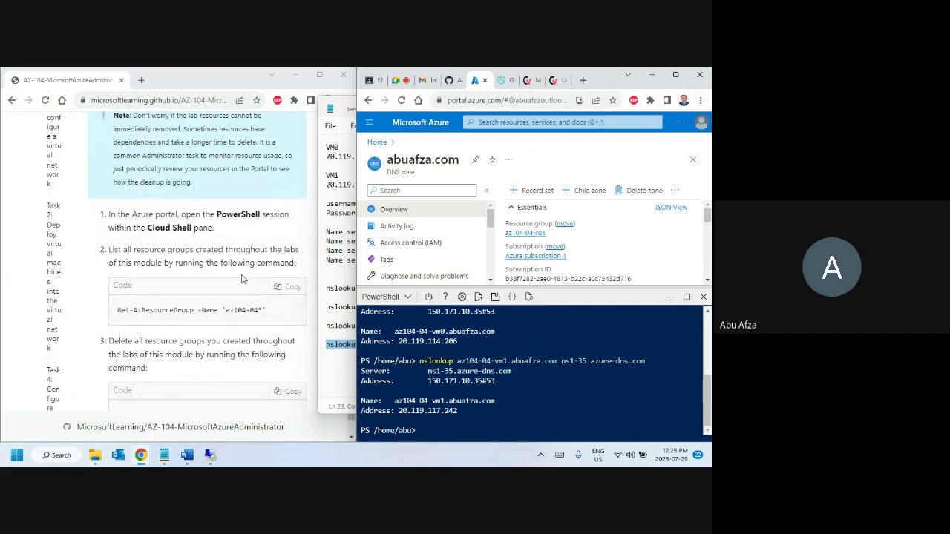
{"action": "scroll", "coordinate": [252, 279], "scroll_direction": "down", "scroll_amount": 2}
{"action": "scroll", "coordinate": [252, 280], "scroll_direction": "down", "scroll_amount": 1}
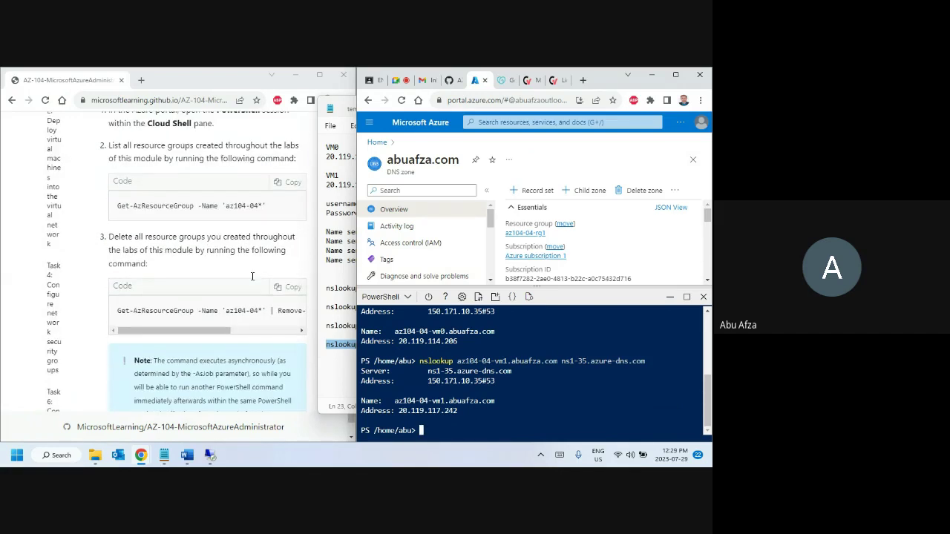
{"action": "scroll", "coordinate": [232, 274], "scroll_direction": "up", "scroll_amount": 4}
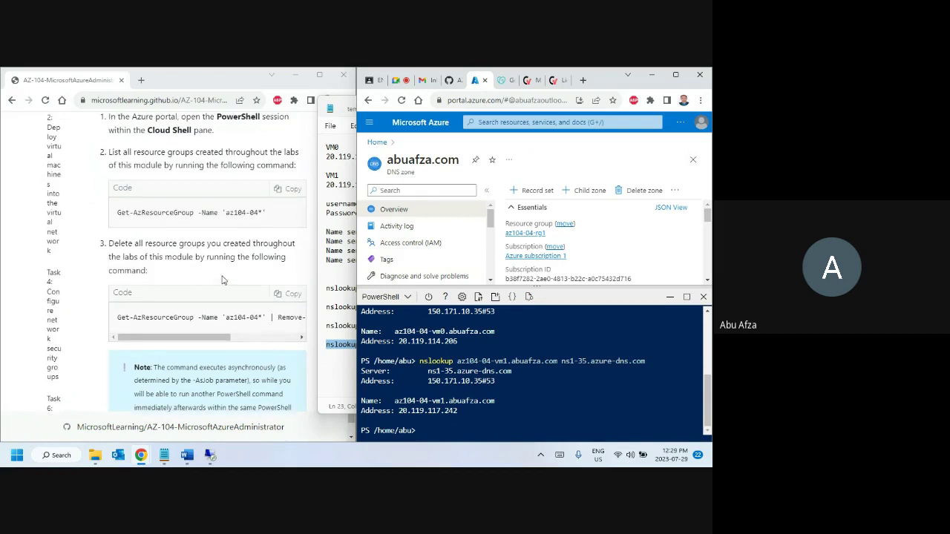
{"action": "scroll", "coordinate": [178, 272], "scroll_direction": "up", "scroll_amount": 3}
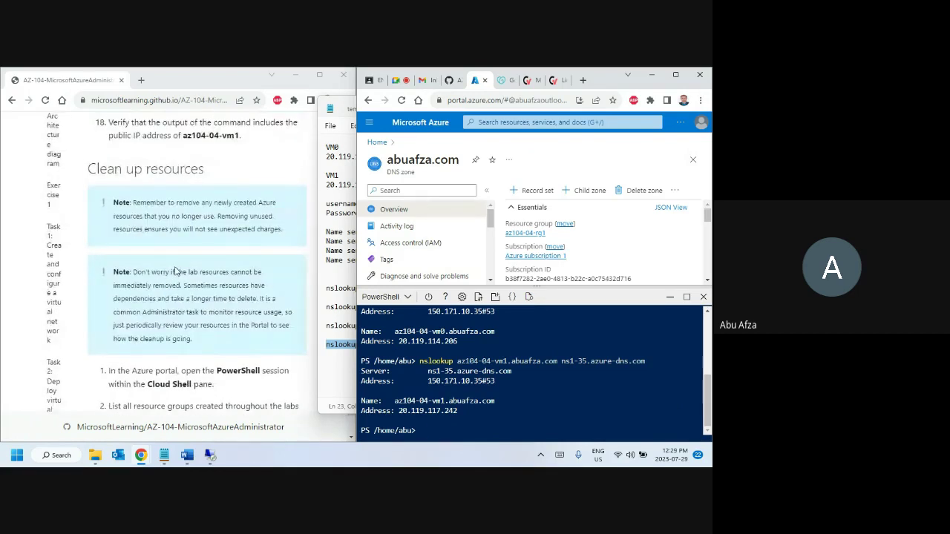
{"action": "scroll", "coordinate": [178, 272], "scroll_direction": "down", "scroll_amount": 6}
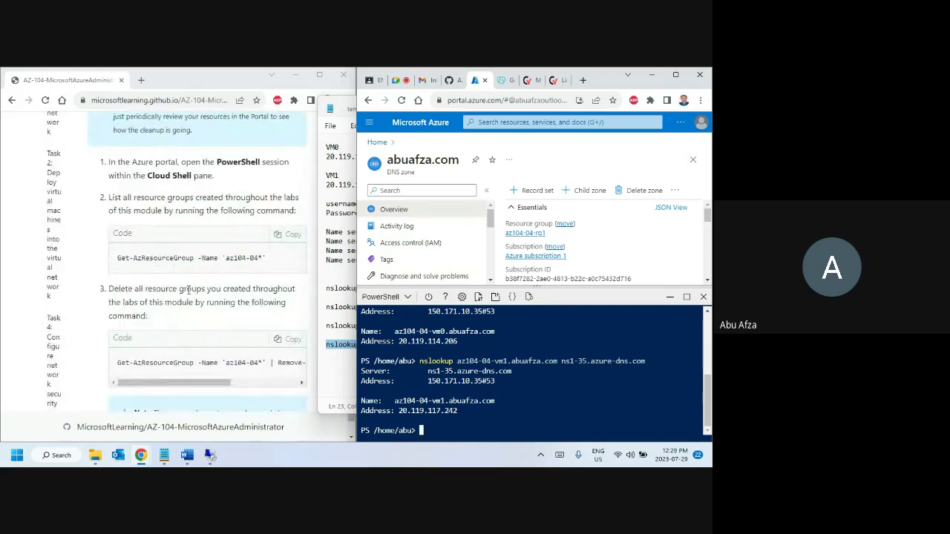
- Run Get-AzResourceGroup in Cloud Shell to list the az104-04-rg1 resource group
{"action": "left_click", "coordinate": [290, 235]}
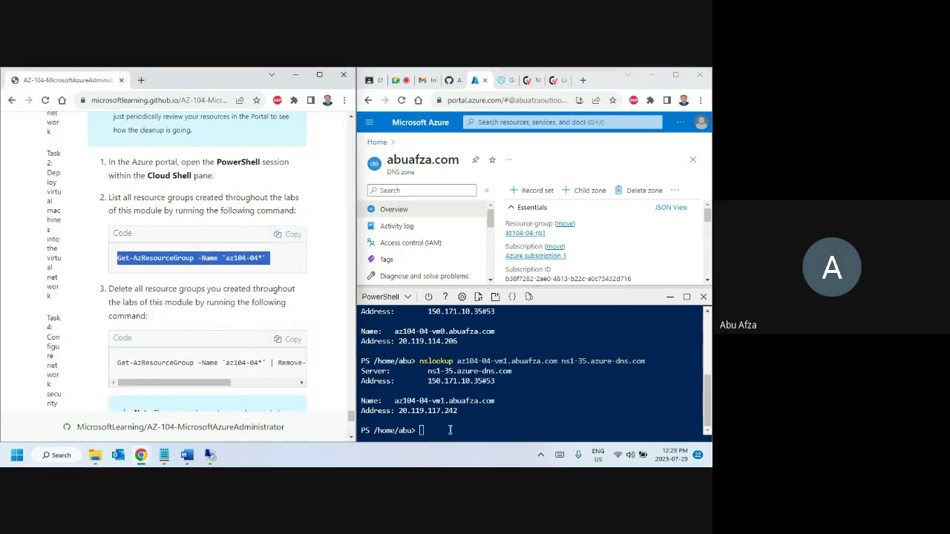
{"action": "left_click", "coordinate": [434, 443]}
{"action": "right_click", "coordinate": [432, 431]}
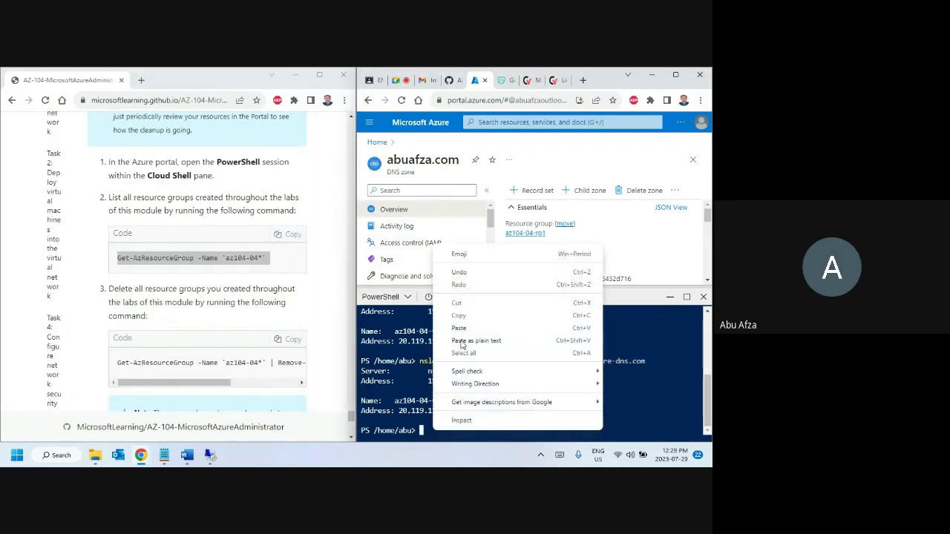
{"action": "left_click", "coordinate": [460, 328]}
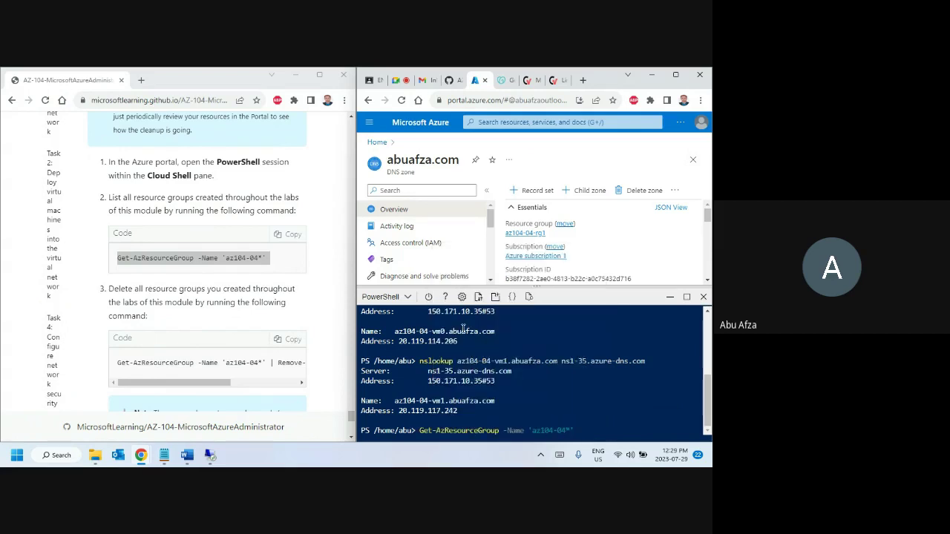
{"action": "key", "text": "Return"}
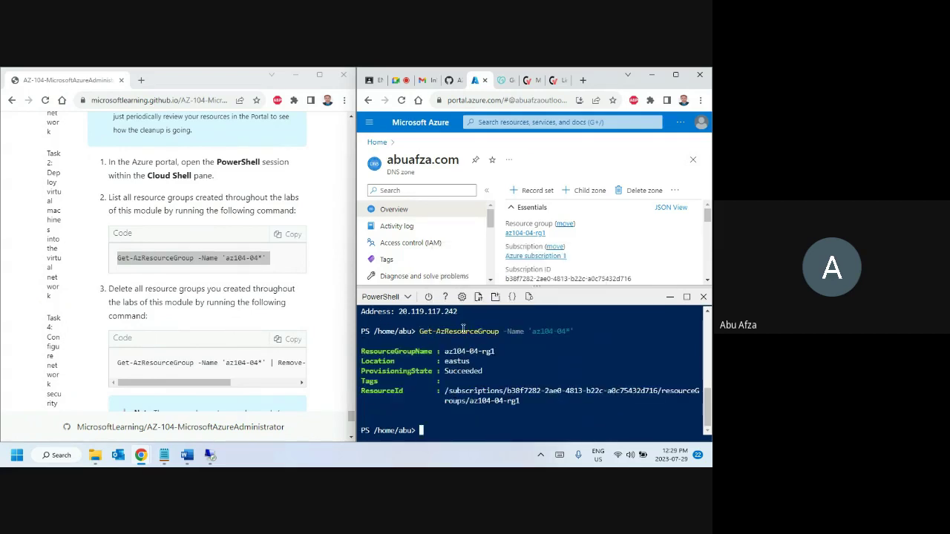
- Run Remove-AzResourceGroup -AsJob to delete all az104-04* resource groups in the background
{"action": "left_click", "coordinate": [291, 344]}
{"action": "right_click", "coordinate": [435, 430]}
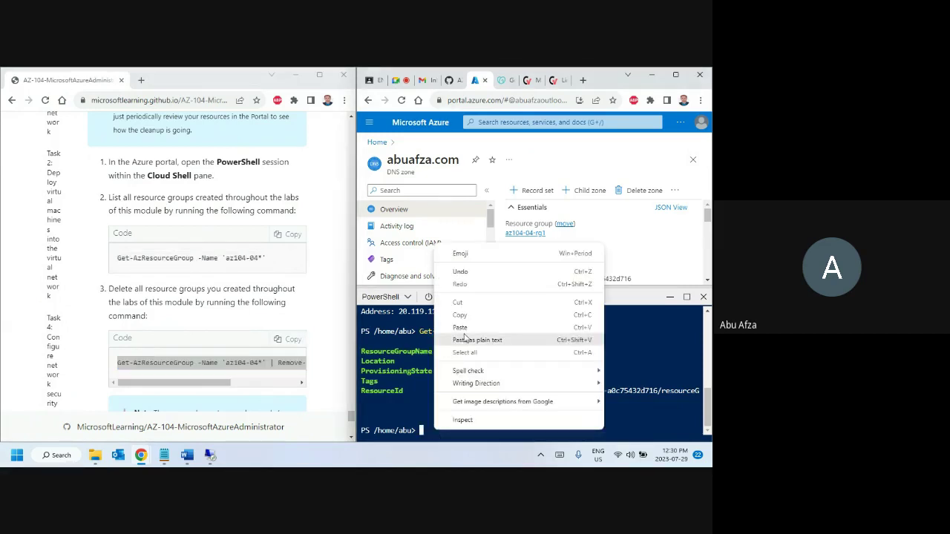
{"action": "left_click", "coordinate": [465, 329]}
{"action": "key", "text": "Return"}
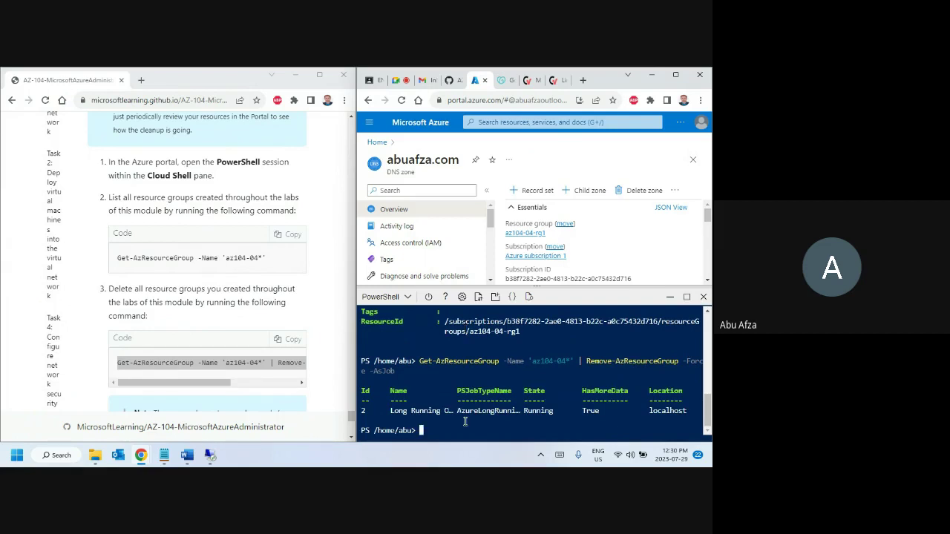
{"action": "scroll", "coordinate": [212, 337], "scroll_direction": "down", "scroll_amount": 1}
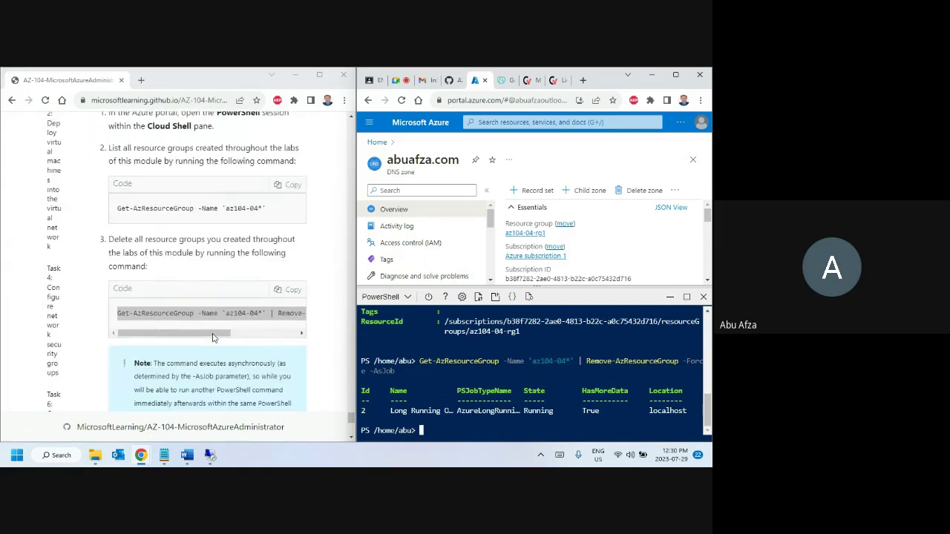
{"action": "scroll", "coordinate": [212, 338], "scroll_direction": "down", "scroll_amount": 2}
{"action": "scroll", "coordinate": [212, 338], "scroll_direction": "up", "scroll_amount": 1}
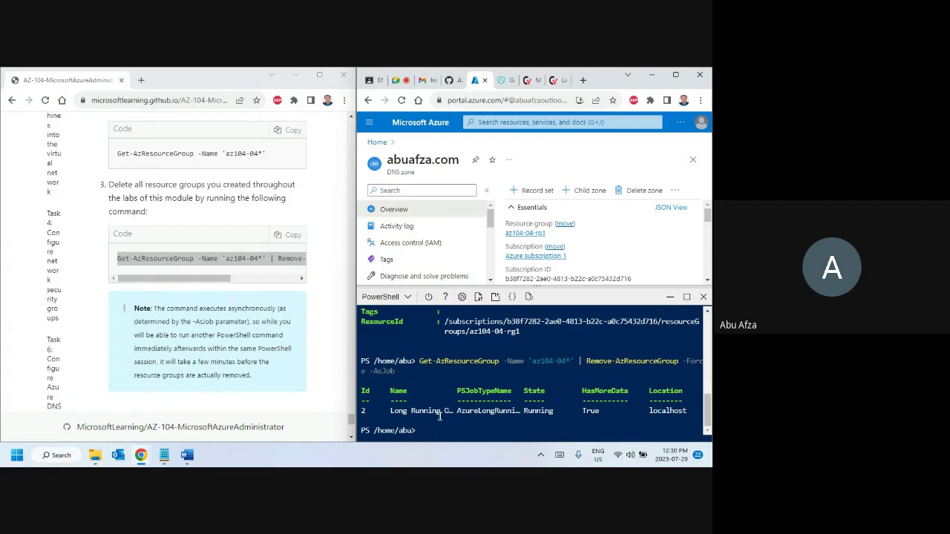
- Rerun the resource group listing to check deletion status, then recall it for editing
{"action": "key", "text": "ctrl+v"}
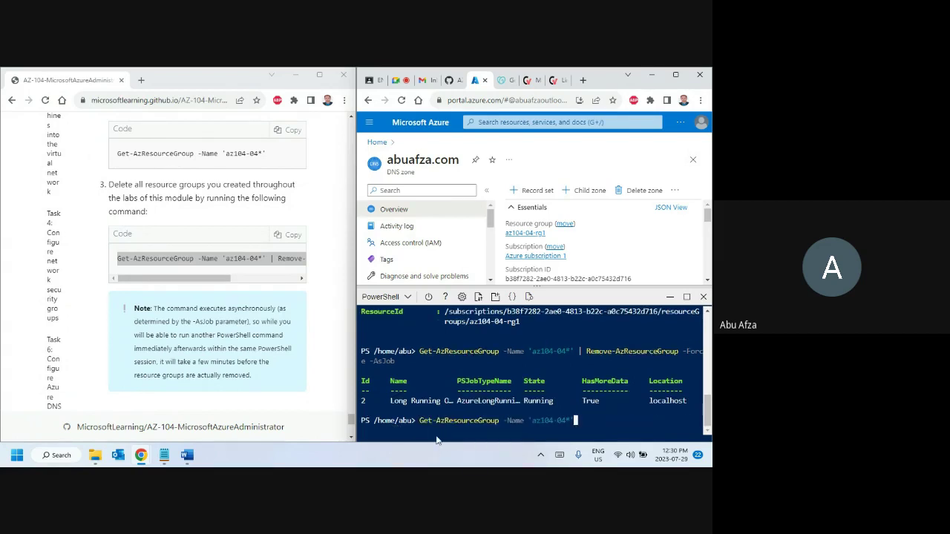
{"action": "key", "text": "Return"}
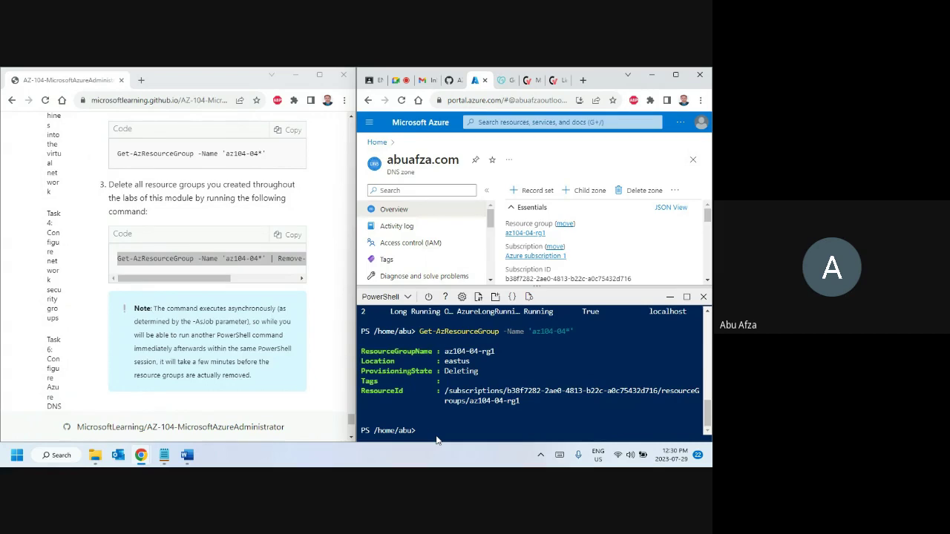
{"action": "key", "text": "Up"}
{"action": "key", "text": "Left"}
{"action": "key", "text": "Left"}
{"action": "key", "text": "Left"}
{"action": "key", "text": "Left"}
{"action": "key", "text": "Left"}
{"action": "key", "text": "Left"}
{"action": "key", "text": "Left"}
{"action": "key", "text": "Left"}
{"action": "key", "text": "Left"}
{"action": "key", "text": "Left"}
{"action": "key", "text": "Left"}
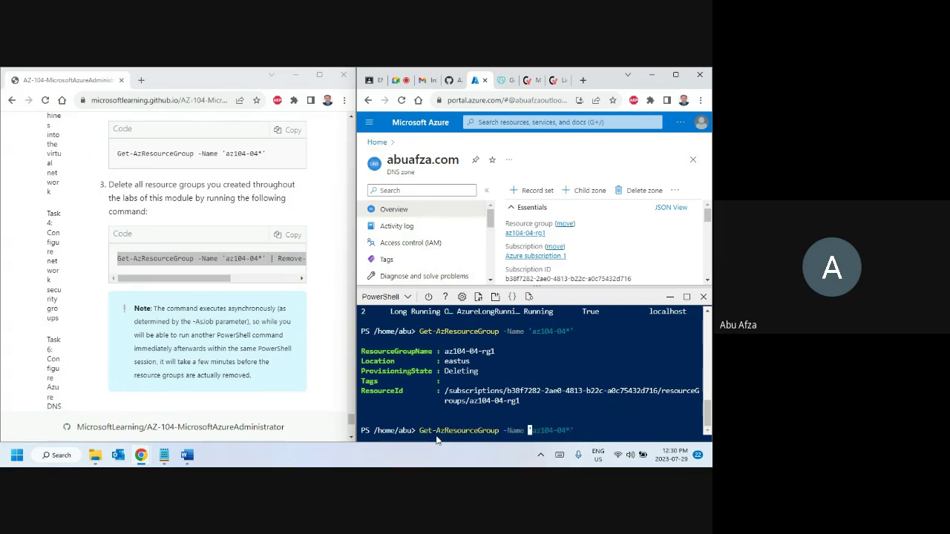
{"action": "key", "text": "BackSpace"}
{"action": "key", "text": "BackSpace"}
{"action": "key", "text": "BackSpace"}
{"action": "key", "text": "BackSpace"}
{"action": "key", "text": "BackSpace"}
{"action": "key", "text": "BackSpace"}
{"action": "key", "text": "BackSpace"}
{"action": "key", "text": "BackSpace"}
{"action": "key", "text": "BackSpace"}
{"action": "key", "text": "BackSpace"}
{"action": "key", "text": "BackSpace"}
{"action": "key", "text": "BackSpace"}
{"action": "key", "text": "BackSpace"}
{"action": "key", "text": "BackSpace"}
{"action": "key", "text": "BackSpace"}
{"action": "key", "text": "BackSpace"}
{"action": "key", "text": "BackSpace"}
{"action": "key", "text": "BackSpace"}
{"action": "key", "text": "BackSpace"}
{"action": "key", "text": "BackSpace"}
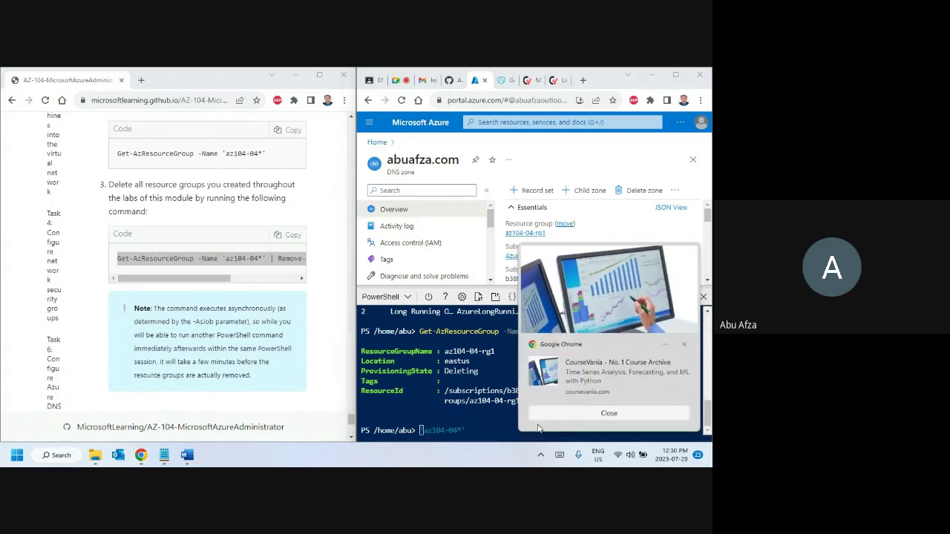
- Turn the recalled line into a remove command for az104-04-rg1, run it, then run ls
{"action": "left_click", "coordinate": [536, 397]}
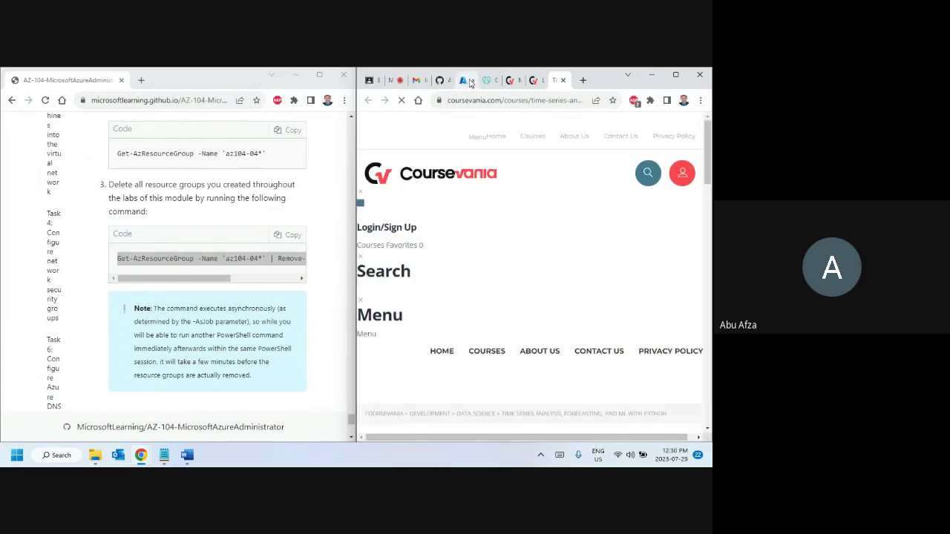
{"action": "left_click", "coordinate": [563, 80]}
{"action": "type", "text": "Re 'az104-04*"}
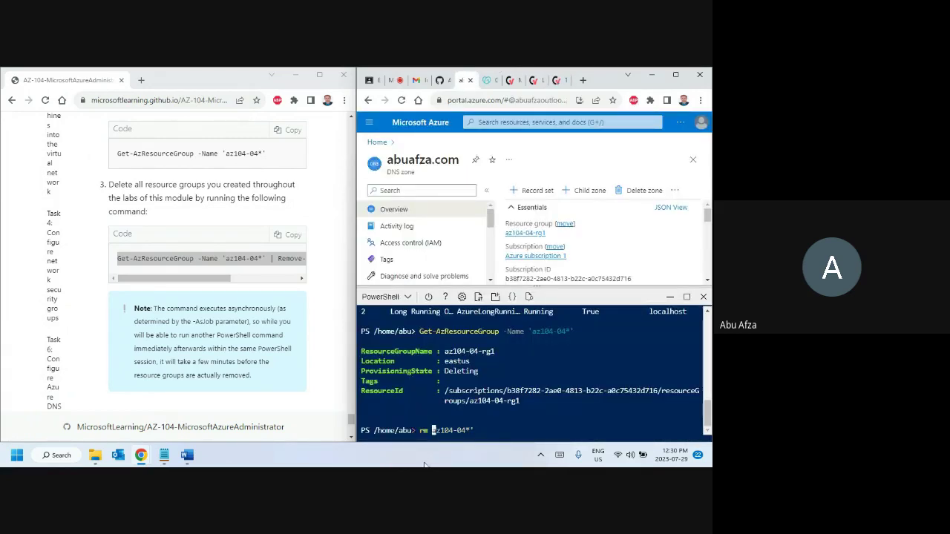
{"action": "key", "text": "Right"}
{"action": "key", "text": "Right"}
{"action": "key", "text": "Right"}
{"action": "key", "text": "Right"}
{"action": "key", "text": "Right"}
{"action": "key", "text": "Right"}
{"action": "key", "text": "Right"}
{"action": "key", "text": "Right"}
{"action": "type", "text": "-rg1"}
{"action": "key", "text": "Delete"}
{"action": "key", "text": "Return"}
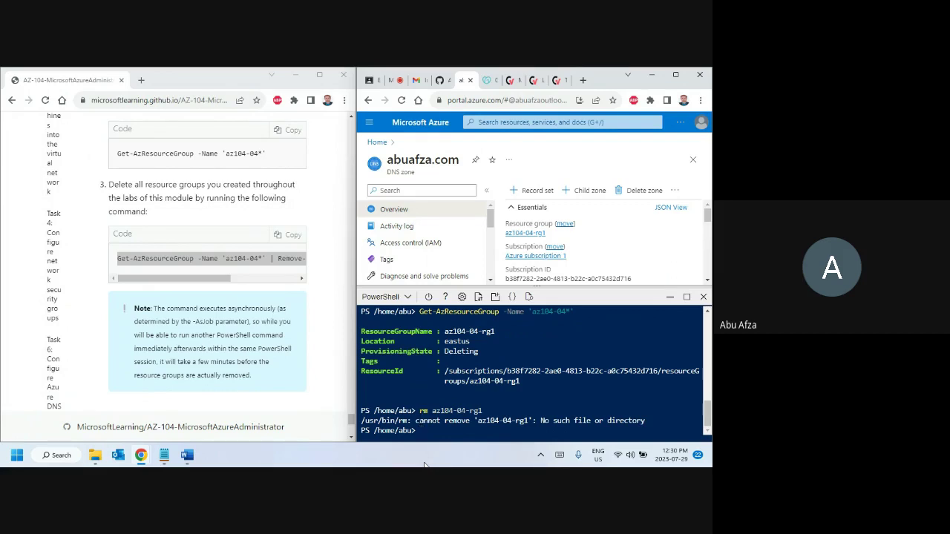
{"action": "key", "text": "Return"}
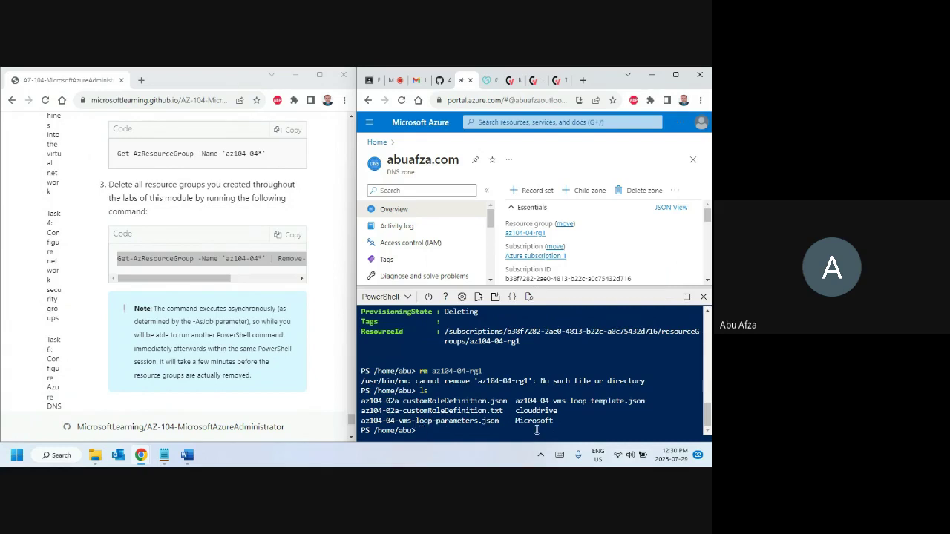
{"action": "double_click", "coordinate": [469, 371]}
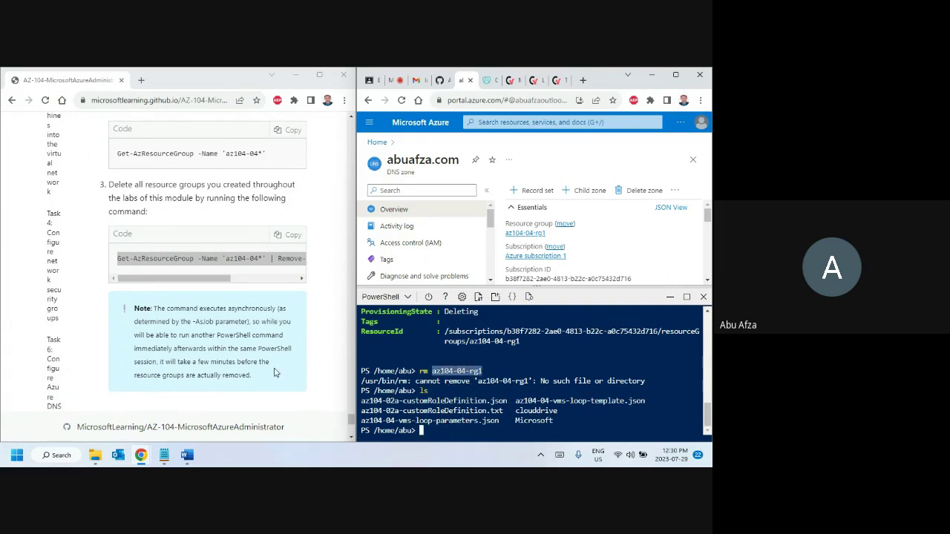
{"action": "scroll", "coordinate": [210, 329], "scroll_direction": "up", "scroll_amount": 5}
{"action": "scroll", "coordinate": [210, 329], "scroll_direction": "up", "scroll_amount": 6}
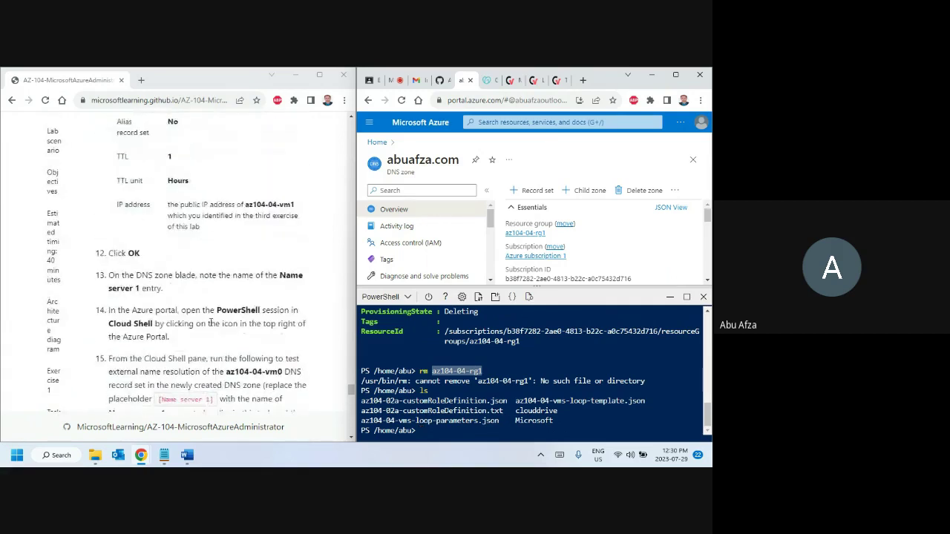
{"action": "scroll", "coordinate": [251, 284], "scroll_direction": "up", "scroll_amount": 10}
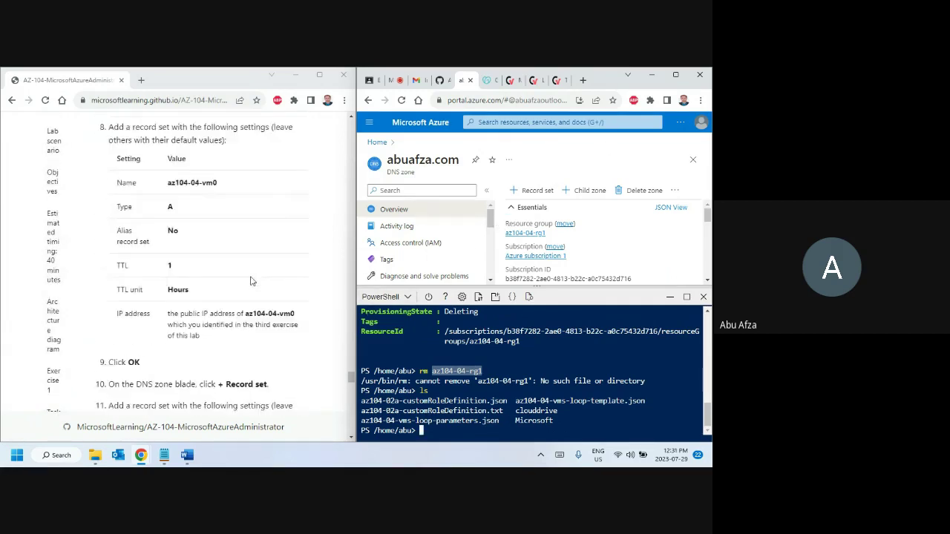
{"action": "scroll", "coordinate": [251, 282], "scroll_direction": "up", "scroll_amount": 12}
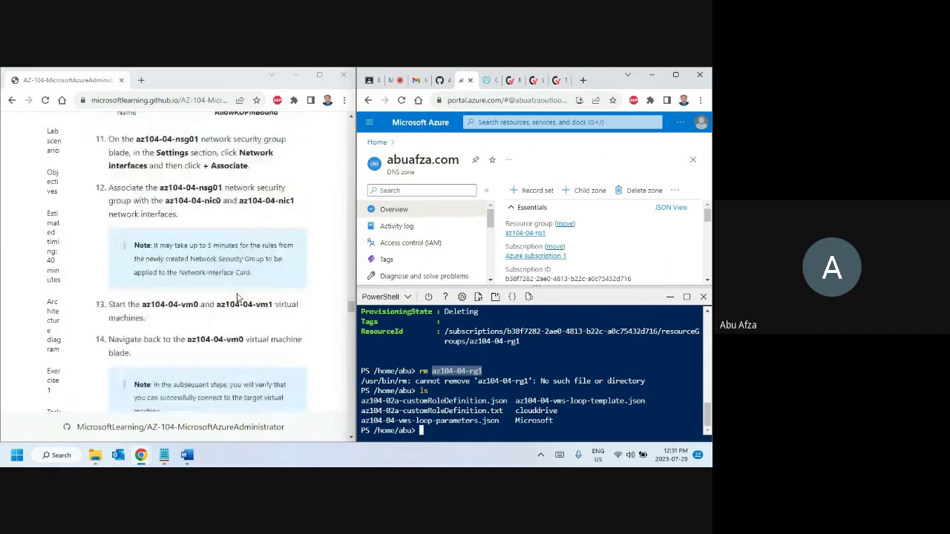
{"action": "scroll", "coordinate": [218, 319], "scroll_direction": "up", "scroll_amount": 5}
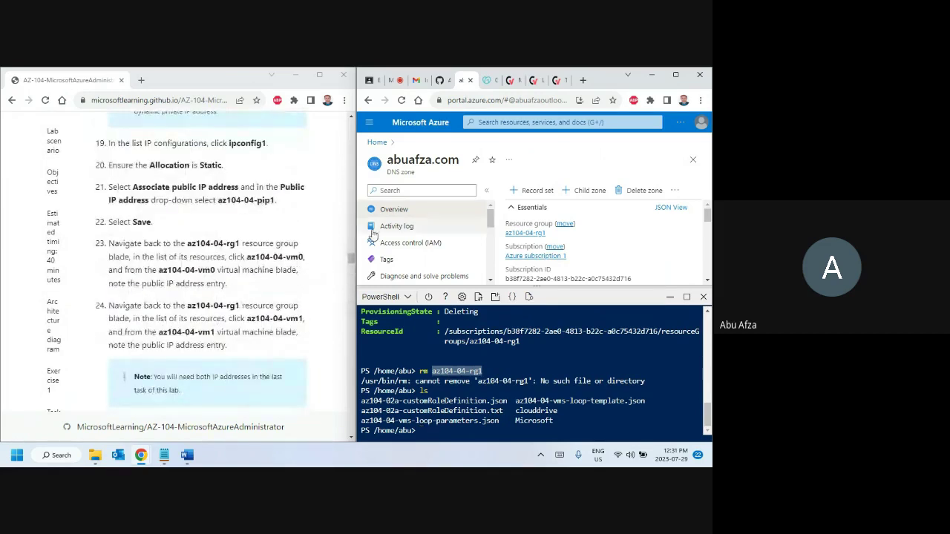
{"action": "left_click_drag", "start_coordinate": [353, 261], "coordinate": [372, 125]}
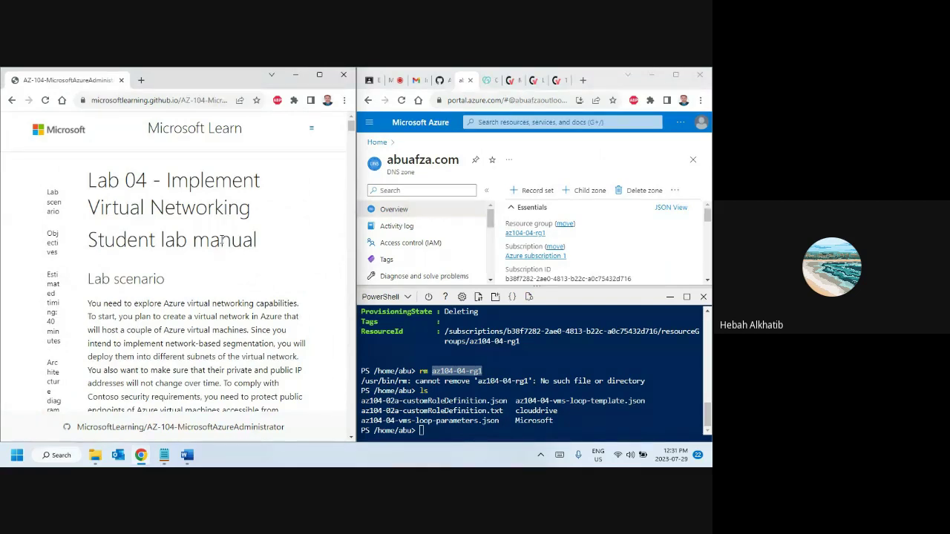
- Search GoDaddy for afzait.ca, which turns out to be taken
{"action": "left_click", "coordinate": [487, 82]}
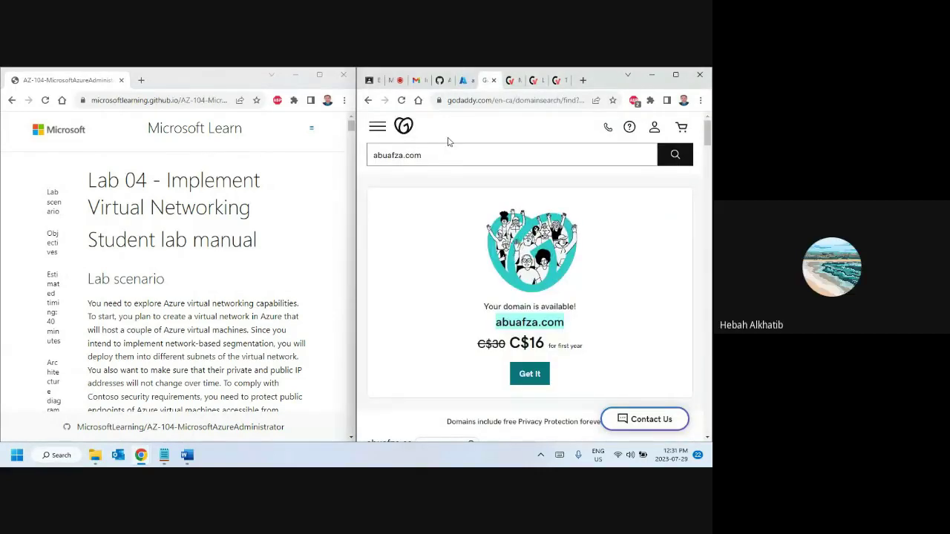
{"action": "scroll", "coordinate": [284, 230], "scroll_direction": "down", "scroll_amount": 20}
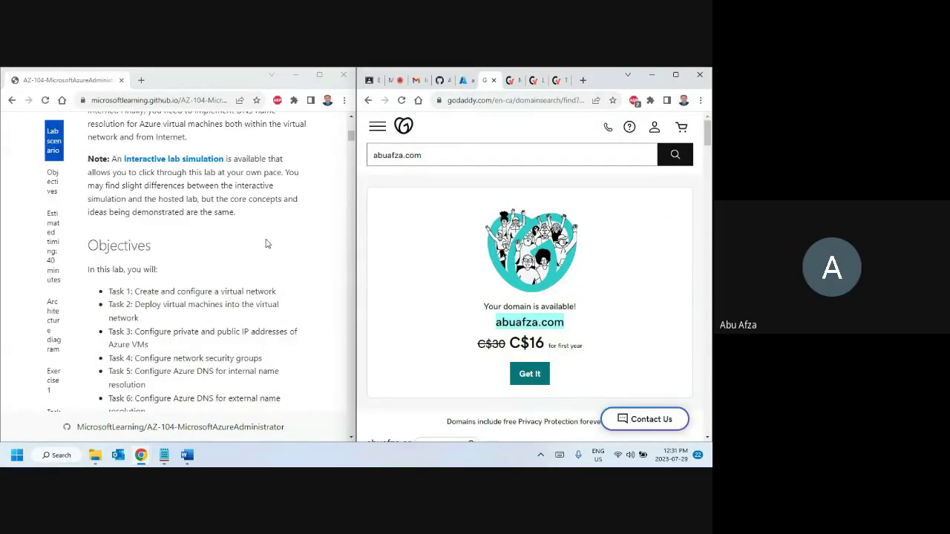
{"action": "scroll", "coordinate": [324, 273], "scroll_direction": "down", "scroll_amount": 15}
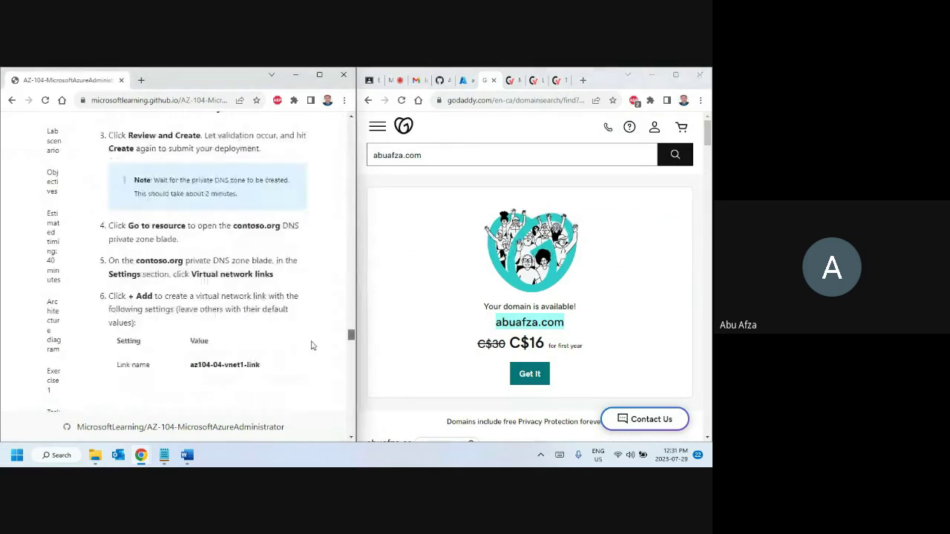
{"action": "scroll", "coordinate": [303, 381], "scroll_direction": "up", "scroll_amount": 1}
{"action": "left_click", "coordinate": [392, 155]}
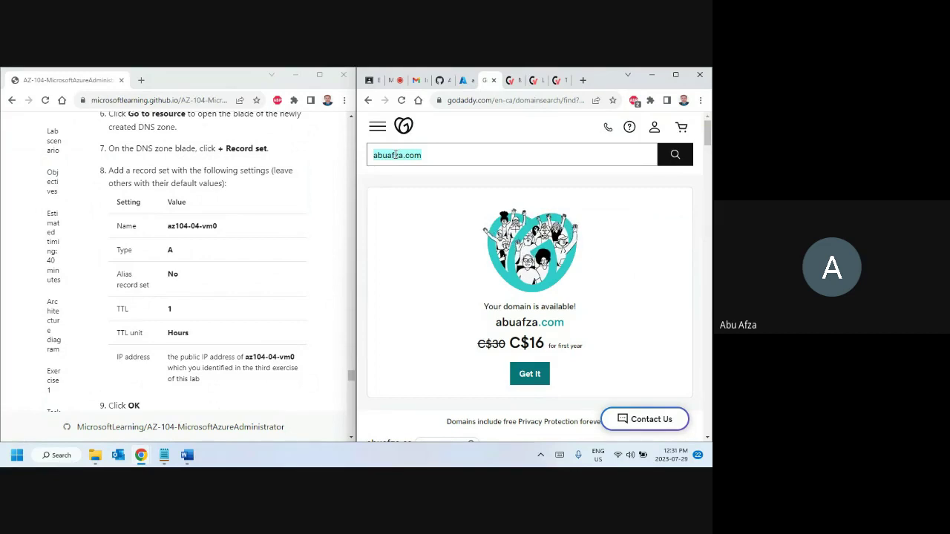
{"action": "type", "text": "afza"}
{"action": "key", "text": "BackSpace"}
{"action": "key", "text": "BackSpace"}
{"action": "key", "text": "BackSpace"}
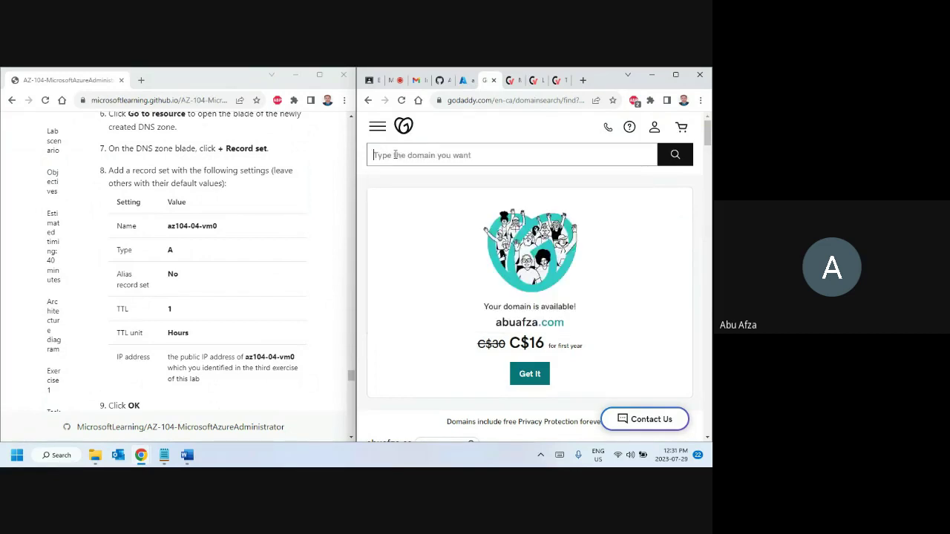
{"action": "type", "text": "afzait"}
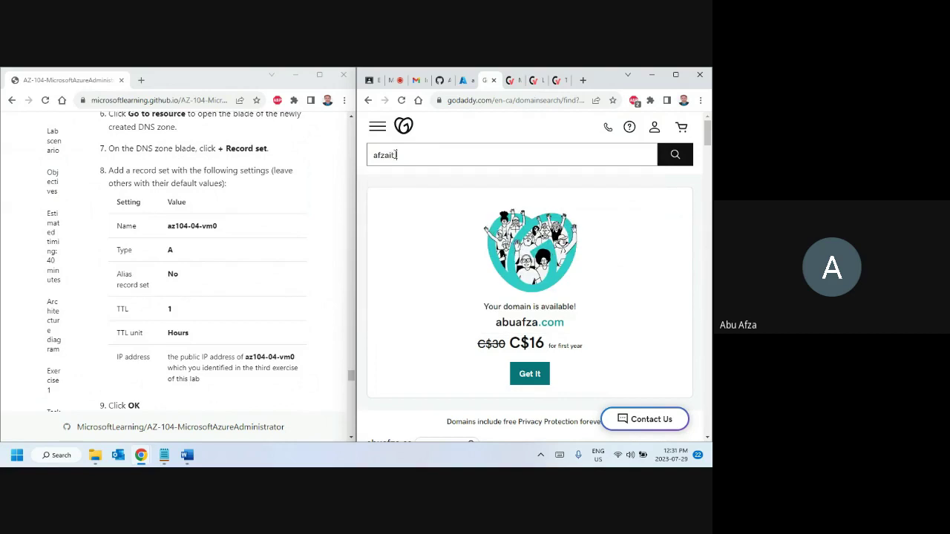
{"action": "type", "text": ".ca"}
{"action": "key", "text": "Return"}
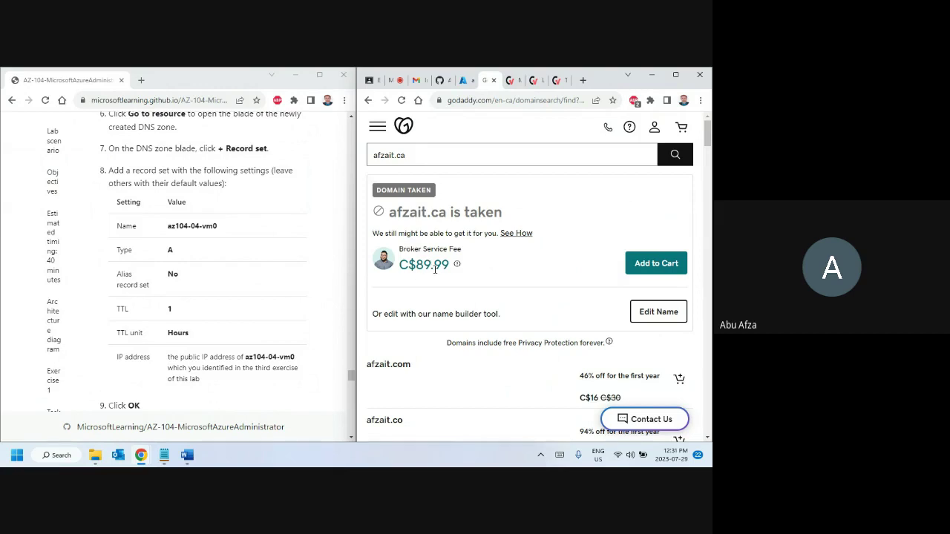
- Search the shorter name 'afza.c' instead, finding a .ca domain available at C$16 first year
{"action": "double_click", "coordinate": [418, 154]}
{"action": "triple_click", "coordinate": [417, 154]}
{"action": "type", "text": "afza.c"}
{"action": "key", "text": "Return"}
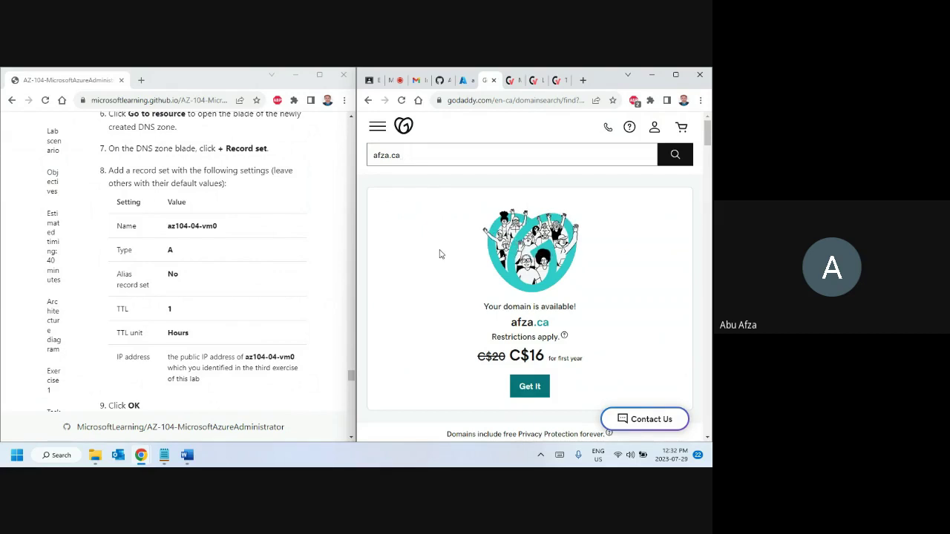
{"action": "double_click", "coordinate": [555, 306]}
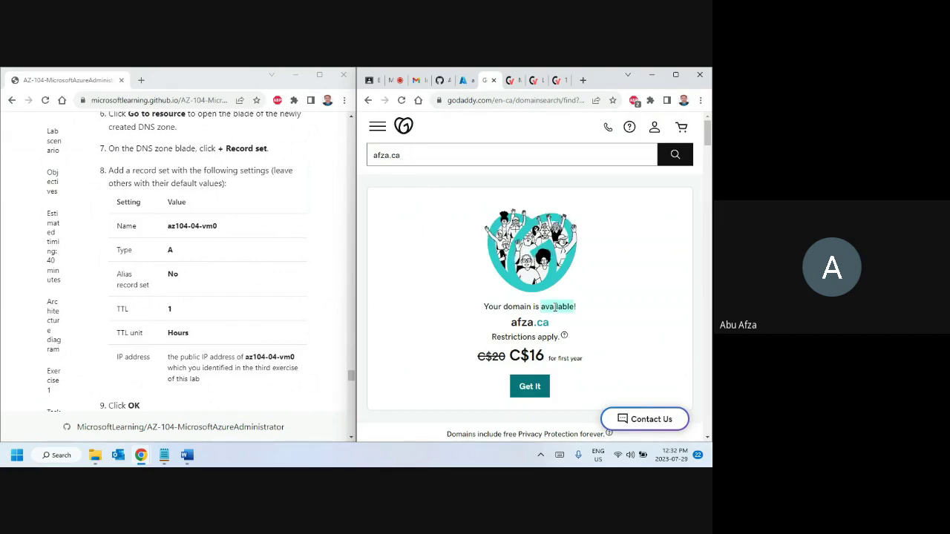
- Scroll the Azure lab page to Clean up resources, then bring up the 04 lab-files folder
{"action": "left_click", "coordinate": [465, 80]}
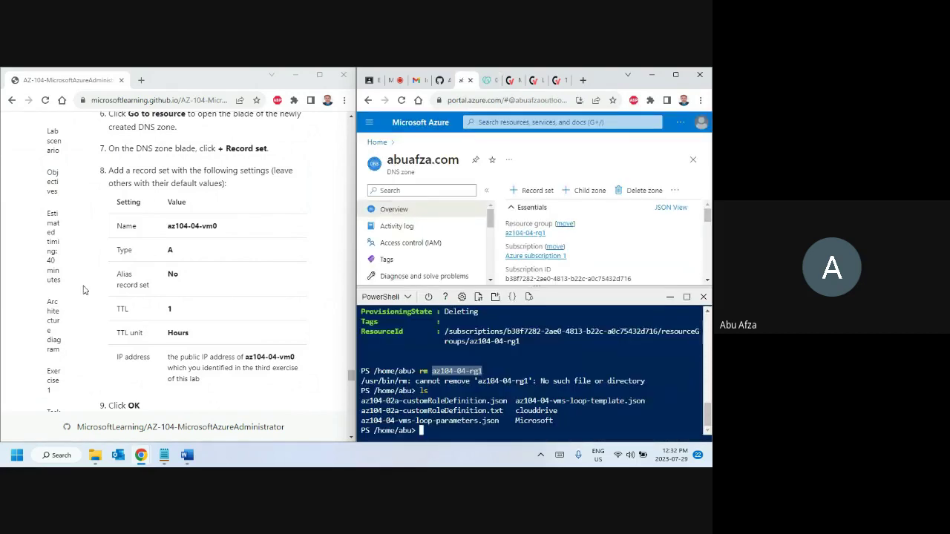
{"action": "scroll", "coordinate": [185, 216], "scroll_direction": "down", "scroll_amount": 8}
{"action": "scroll", "coordinate": [186, 215], "scroll_direction": "down", "scroll_amount": 4}
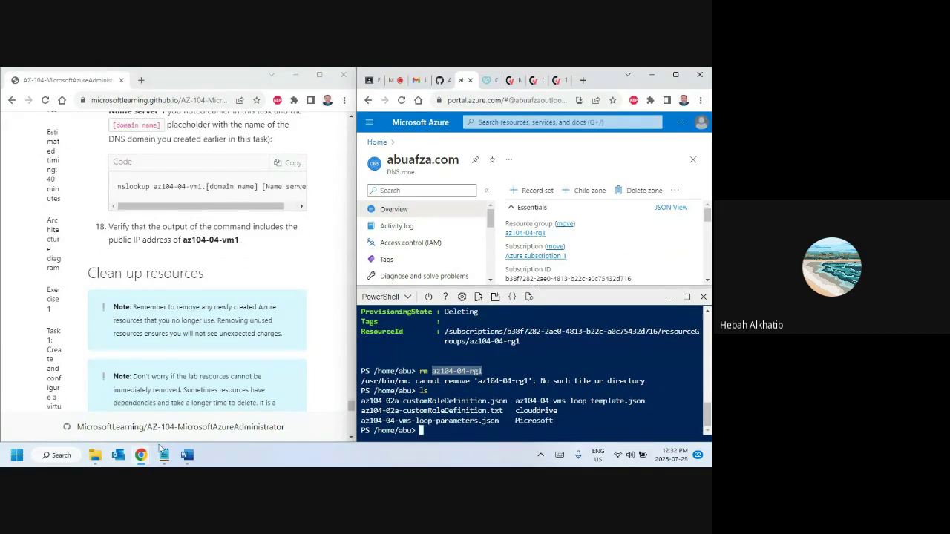
{"action": "mouse_move", "coordinate": [95, 462]}
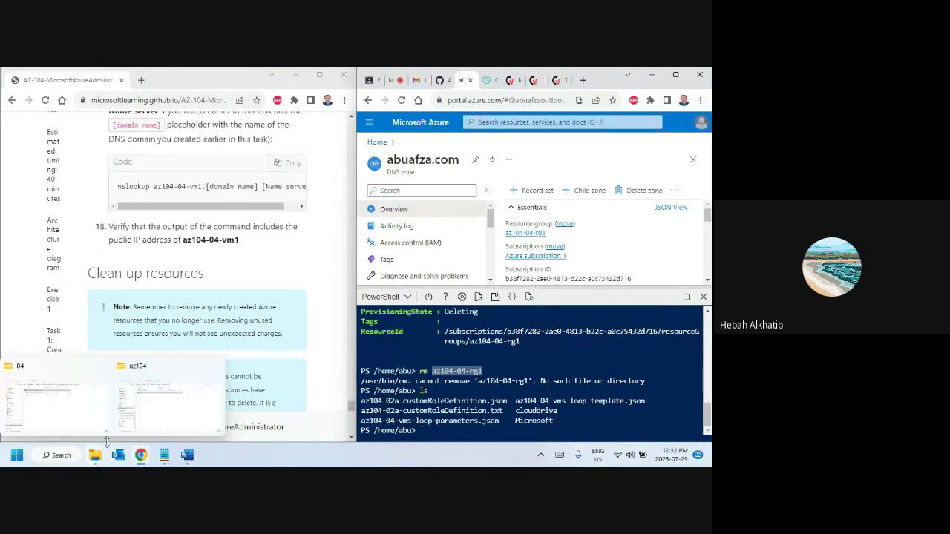
{"action": "left_click", "coordinate": [85, 423]}
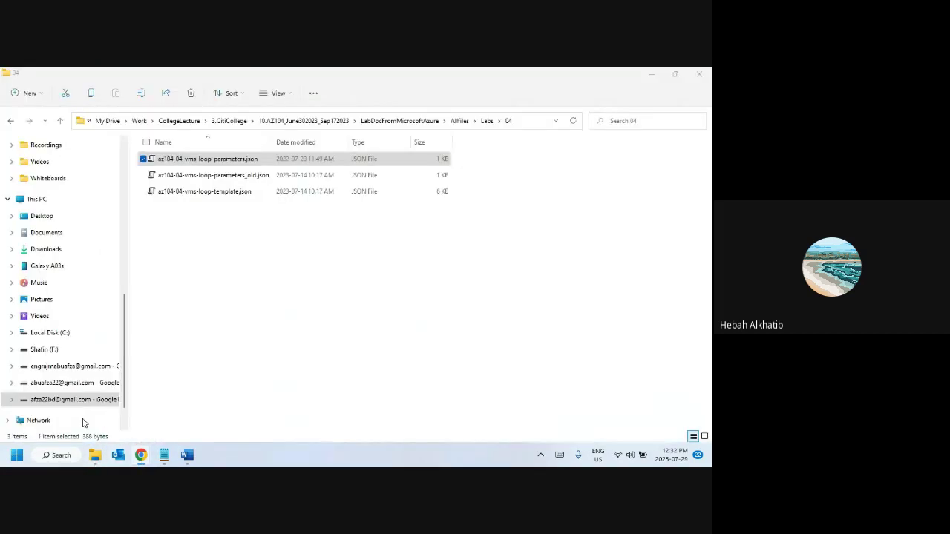
- Open az104-04-vms-loop-parameters.json in Notepad and close the info.txt tab
{"action": "left_click", "coordinate": [241, 162]}
{"action": "right_click", "coordinate": [242, 162]}
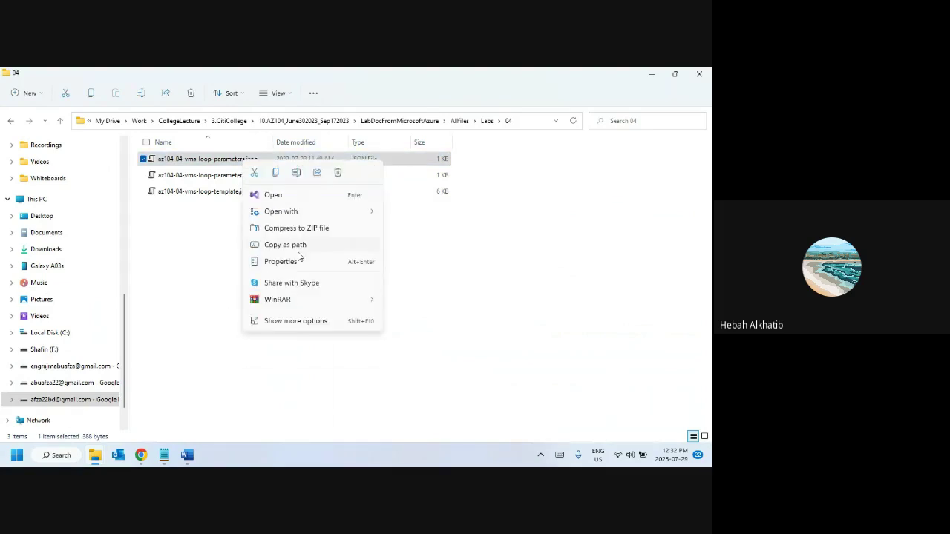
{"action": "mouse_move", "coordinate": [305, 215]}
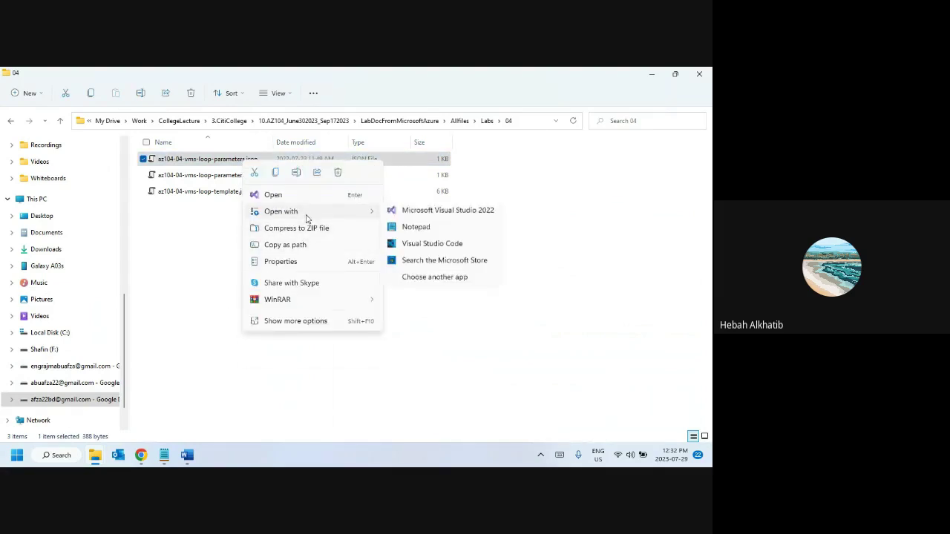
{"action": "left_click", "coordinate": [413, 231]}
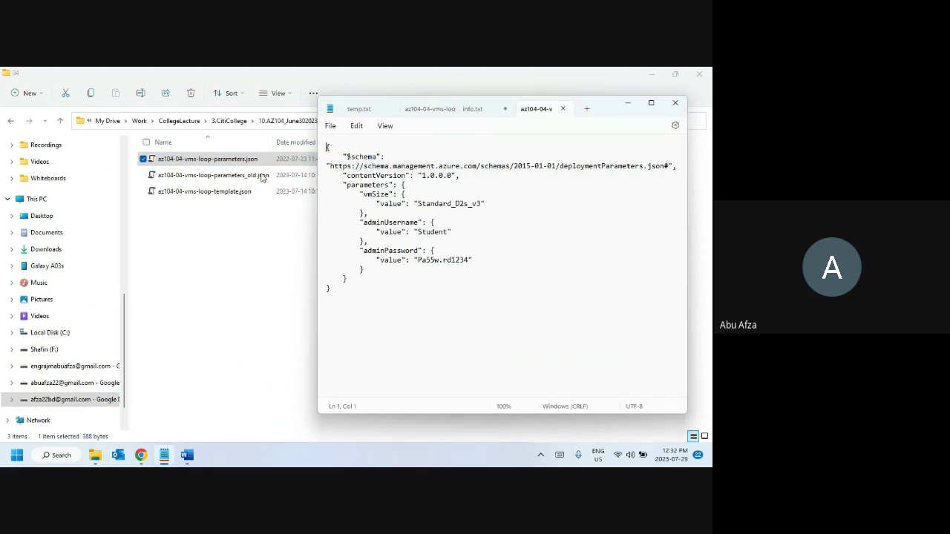
{"action": "left_click", "coordinate": [473, 109]}
{"action": "left_click", "coordinate": [491, 245]}
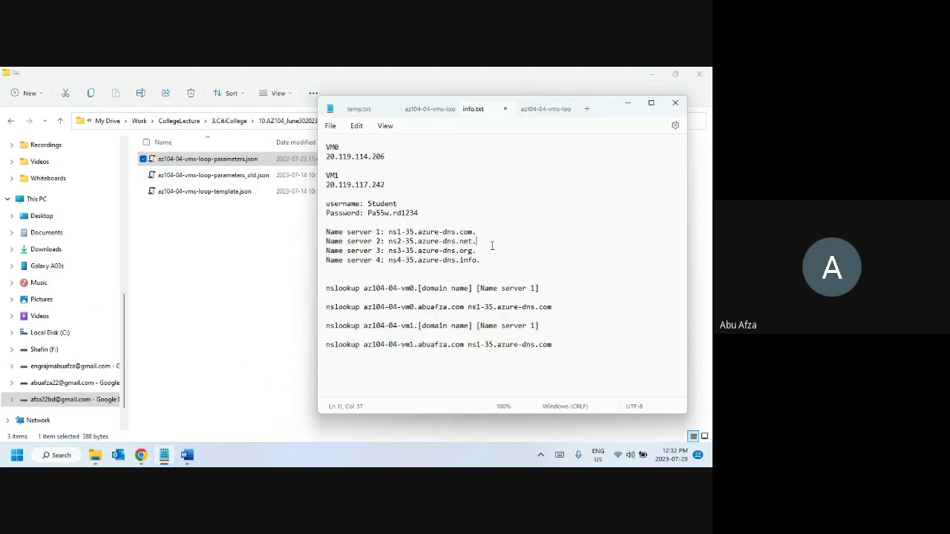
{"action": "left_click", "coordinate": [505, 108]}
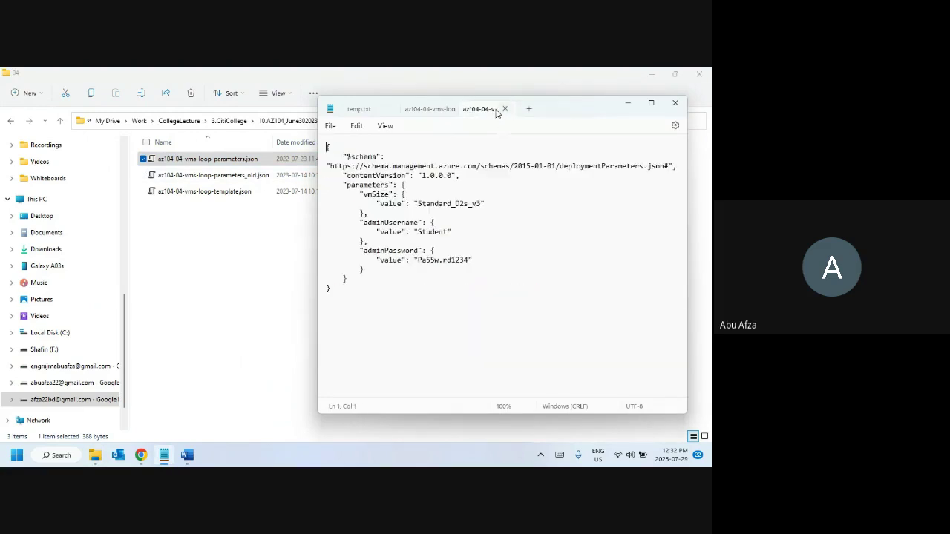
{"action": "left_click", "coordinate": [439, 110]}
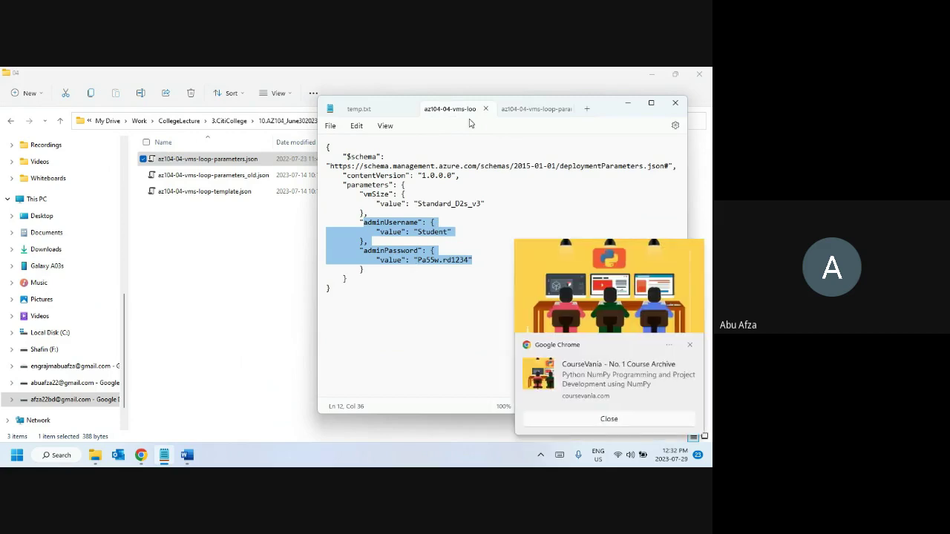
{"action": "left_click", "coordinate": [485, 109]}
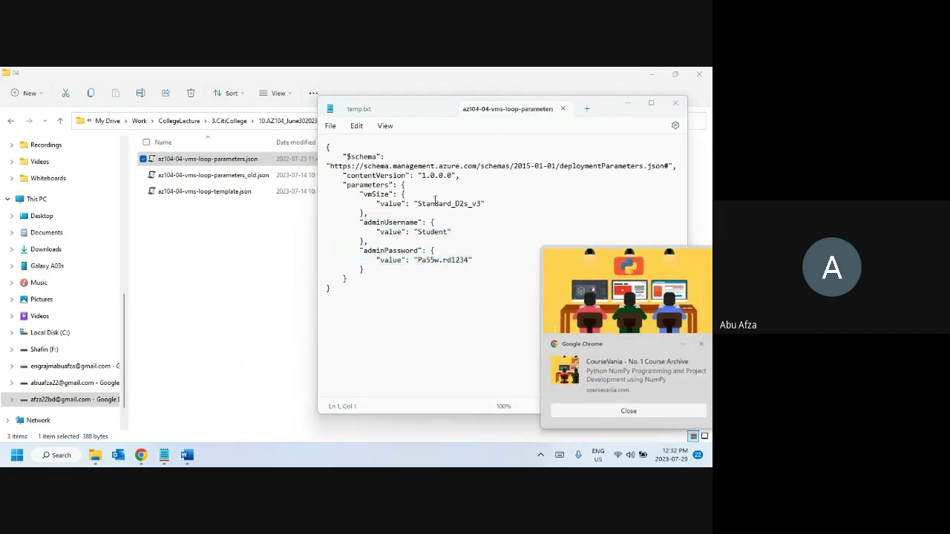
{"action": "left_click", "coordinate": [521, 350]}
{"action": "left_click", "coordinate": [336, 241]}
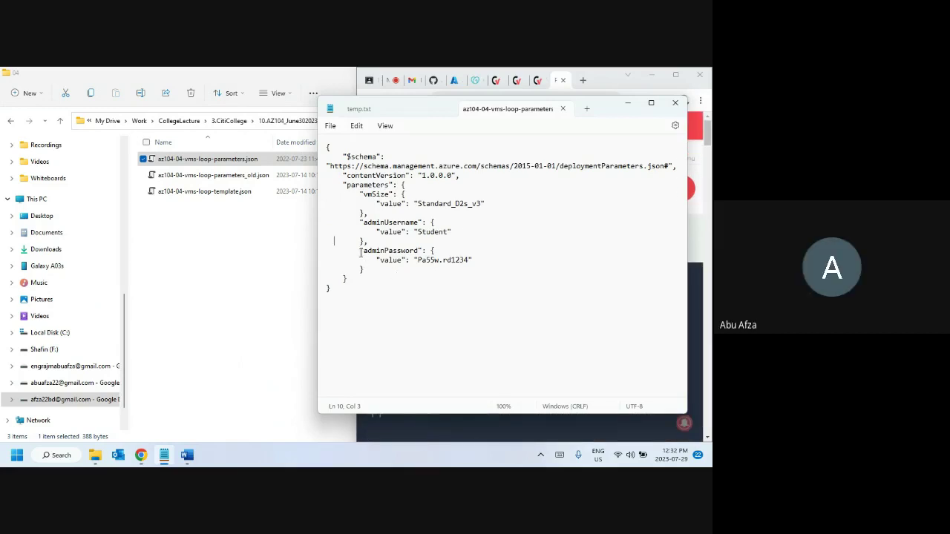
- Select the adminPassword entry, then also open az104-04-vms-loop-parameters_old.json in Notepad
{"action": "left_click_drag", "start_coordinate": [360, 252], "coordinate": [479, 259]}
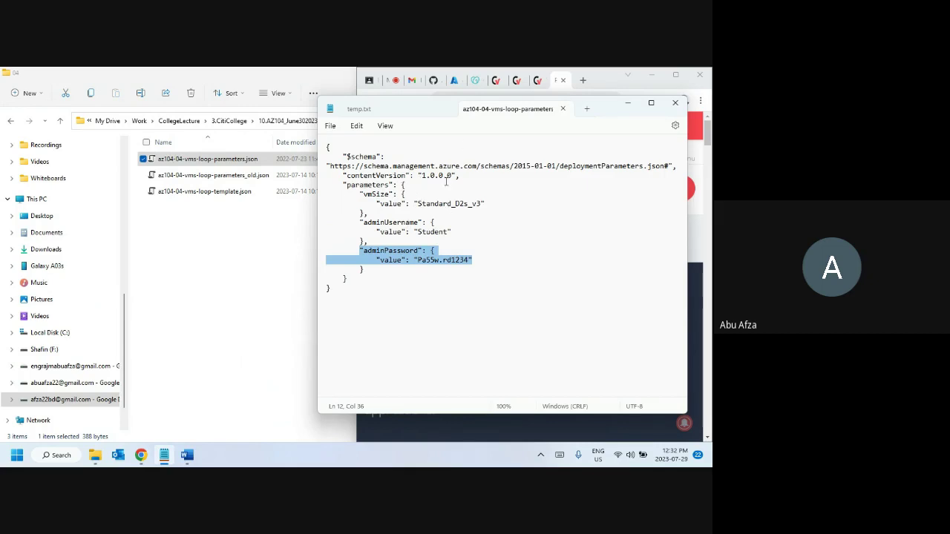
{"action": "left_click", "coordinate": [419, 261]}
{"action": "left_click_drag", "start_coordinate": [361, 251], "coordinate": [475, 260]}
{"action": "left_click", "coordinate": [239, 176]}
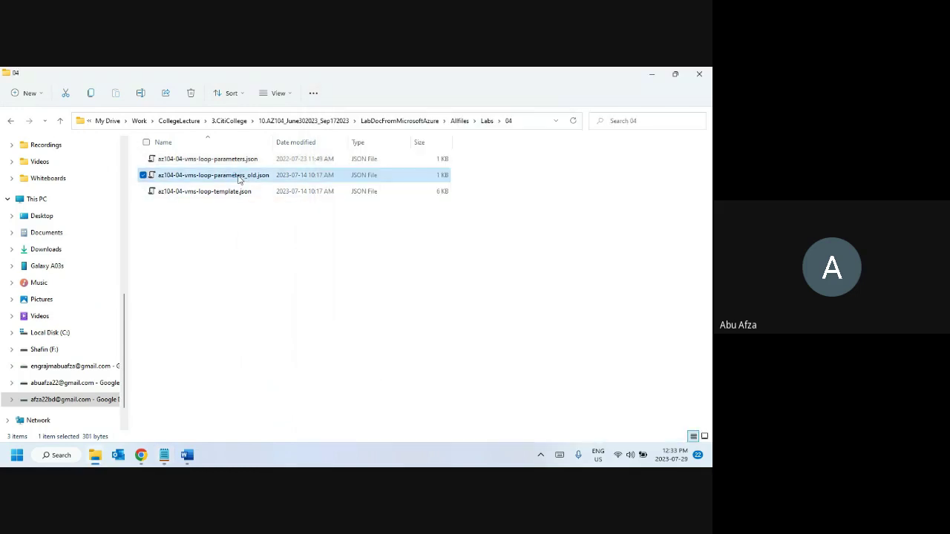
{"action": "right_click", "coordinate": [239, 178]}
{"action": "mouse_move", "coordinate": [286, 226]}
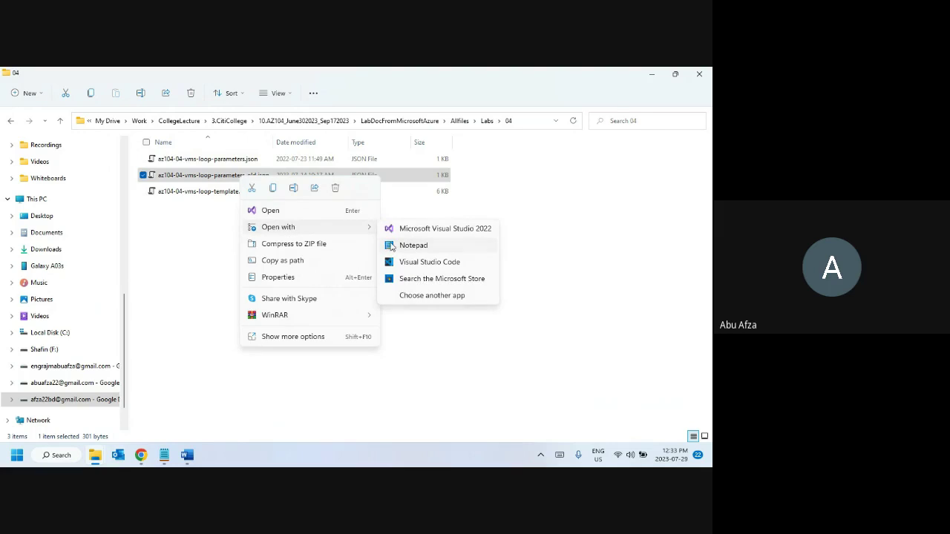
{"action": "left_click", "coordinate": [412, 245]}
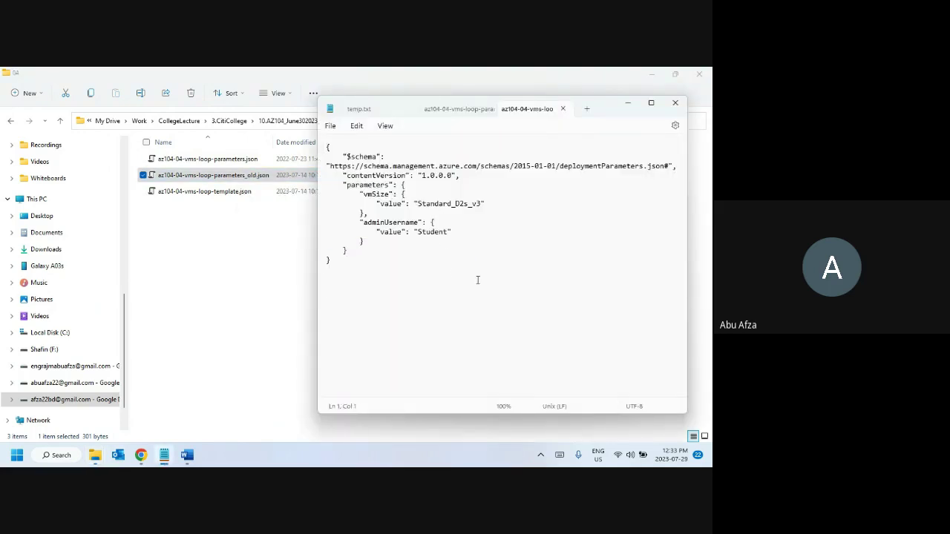
- Compare both files' adminPassword sections, then return to the lab instructions browser window
{"action": "left_click", "coordinate": [469, 111]}
{"action": "left_click", "coordinate": [406, 271]}
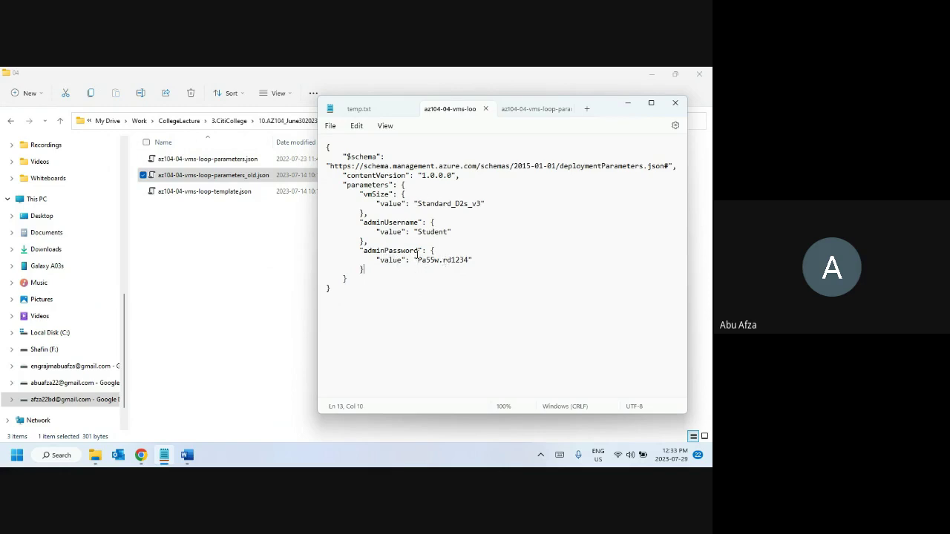
{"action": "left_click", "coordinate": [522, 109]}
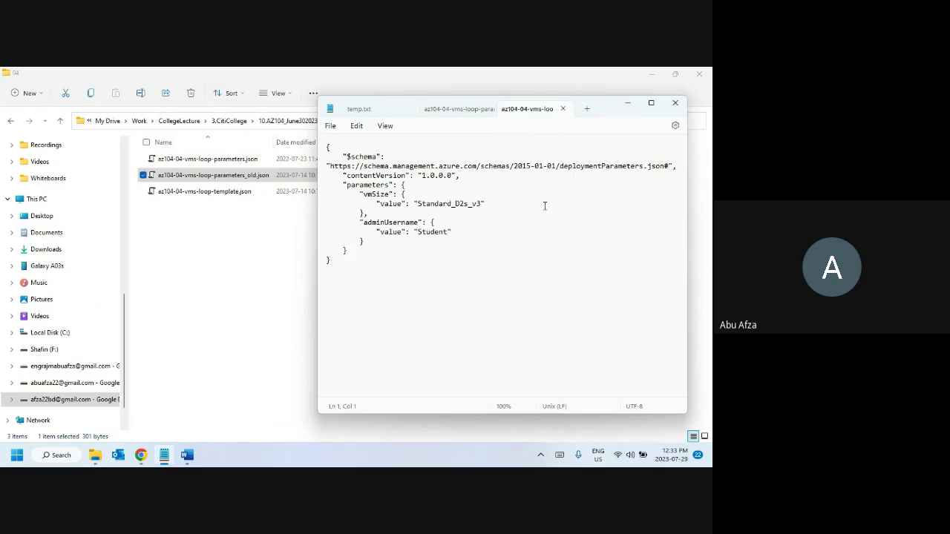
{"action": "left_click", "coordinate": [453, 111]}
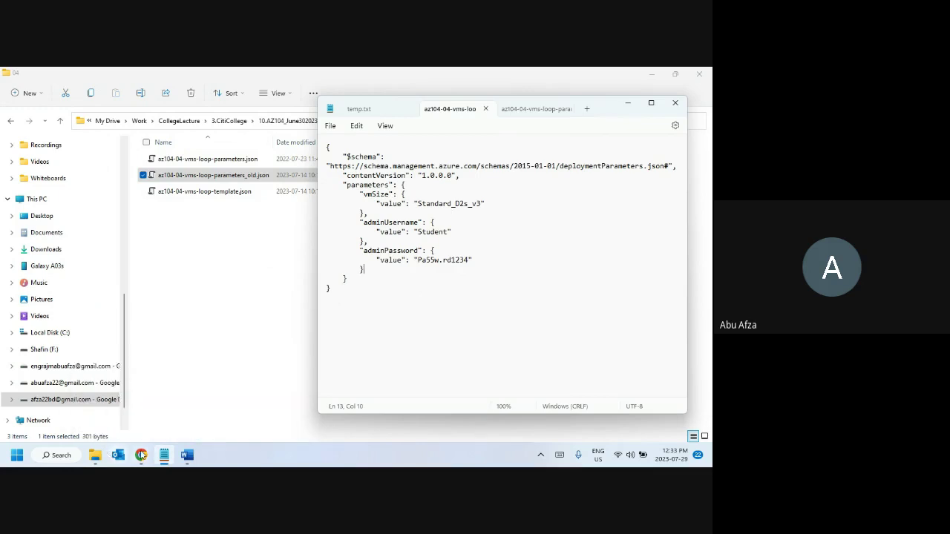
{"action": "mouse_move", "coordinate": [149, 455]}
{"action": "left_click", "coordinate": [382, 400]}
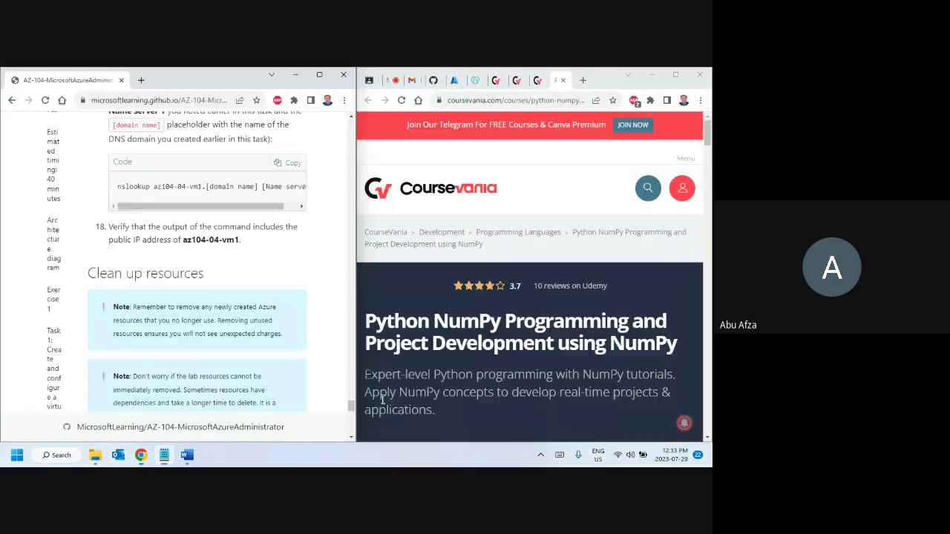
- Switch to the Azure portal tab, then minimize the browser, Notepad and both folder windows
{"action": "left_click", "coordinate": [454, 80]}
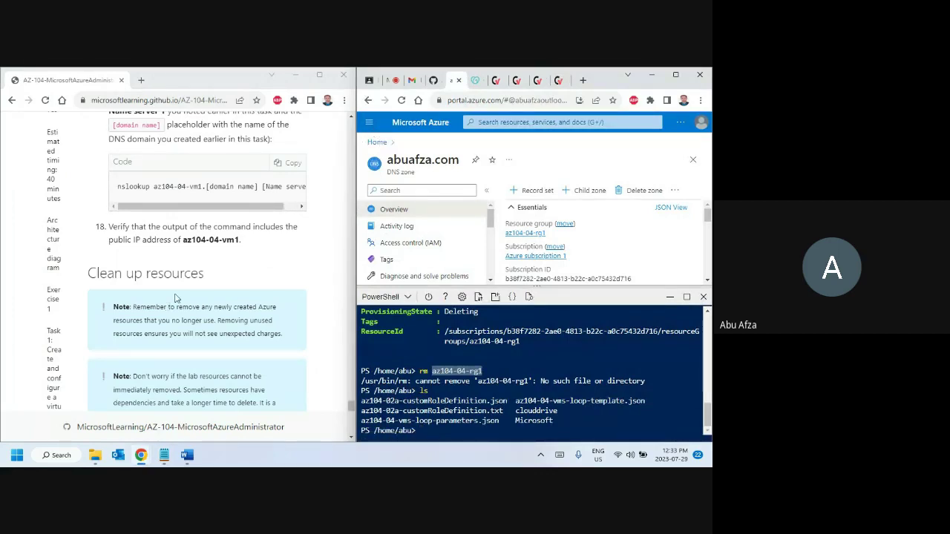
{"action": "scroll", "coordinate": [175, 297], "scroll_direction": "up", "scroll_amount": 10}
{"action": "scroll", "coordinate": [175, 297], "scroll_direction": "up", "scroll_amount": 10}
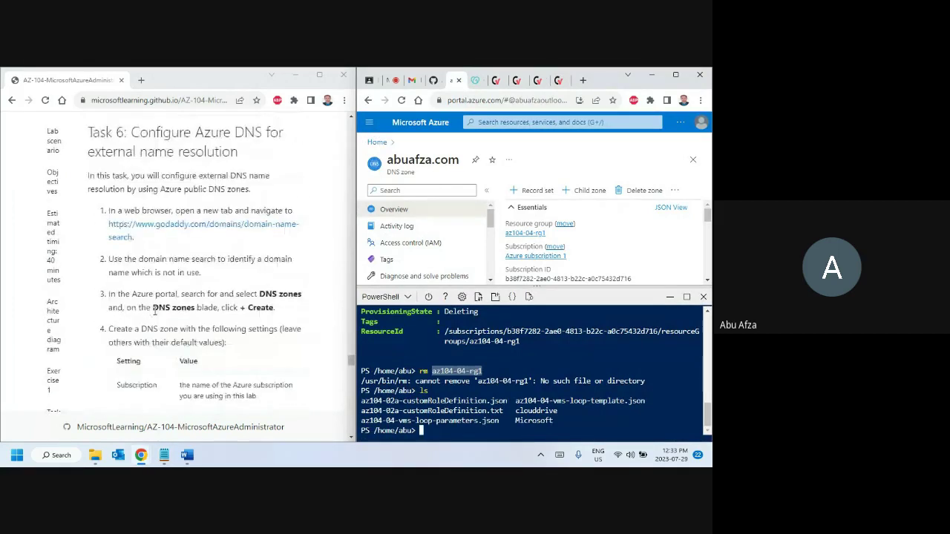
{"action": "scroll", "coordinate": [316, 346], "scroll_direction": "down", "scroll_amount": 1}
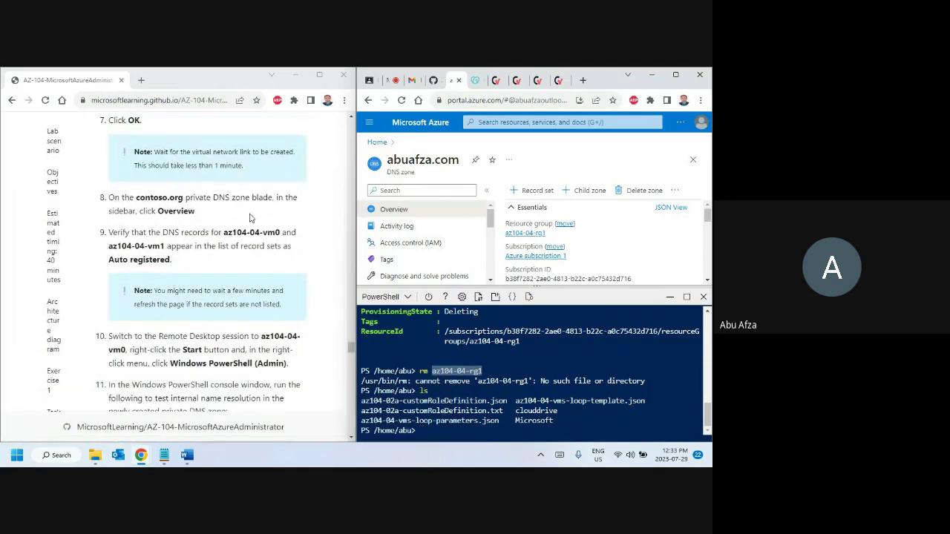
{"action": "mouse_move", "coordinate": [141, 455]}
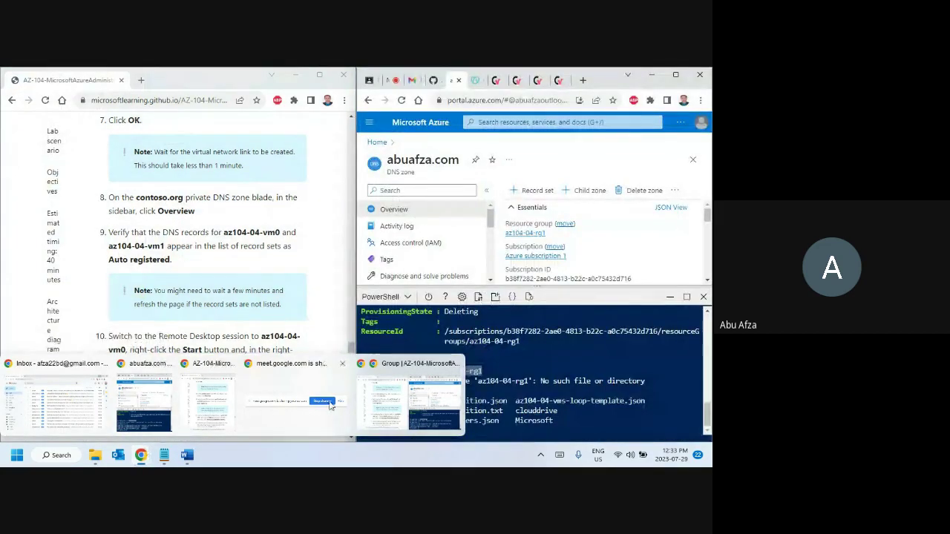
{"action": "left_click", "coordinate": [414, 391]}
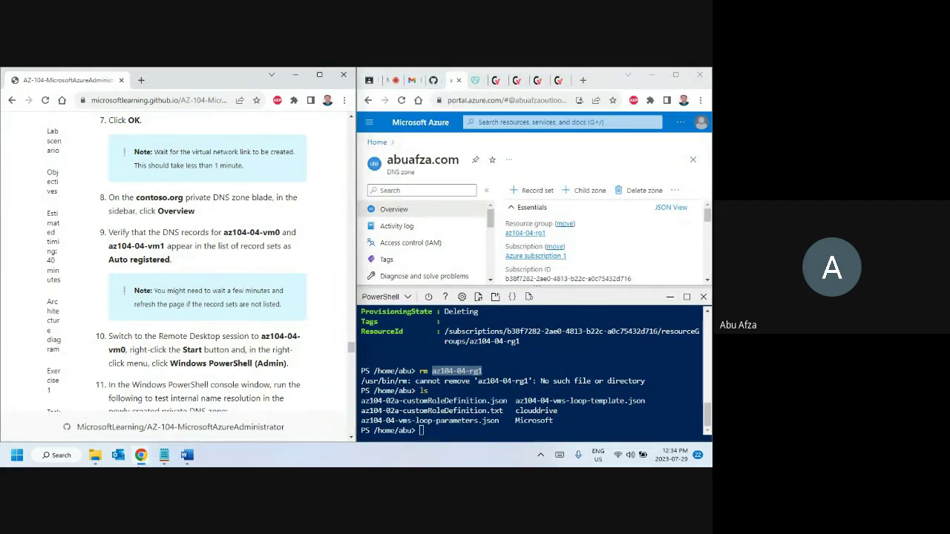
{"action": "mouse_move", "coordinate": [164, 455]}
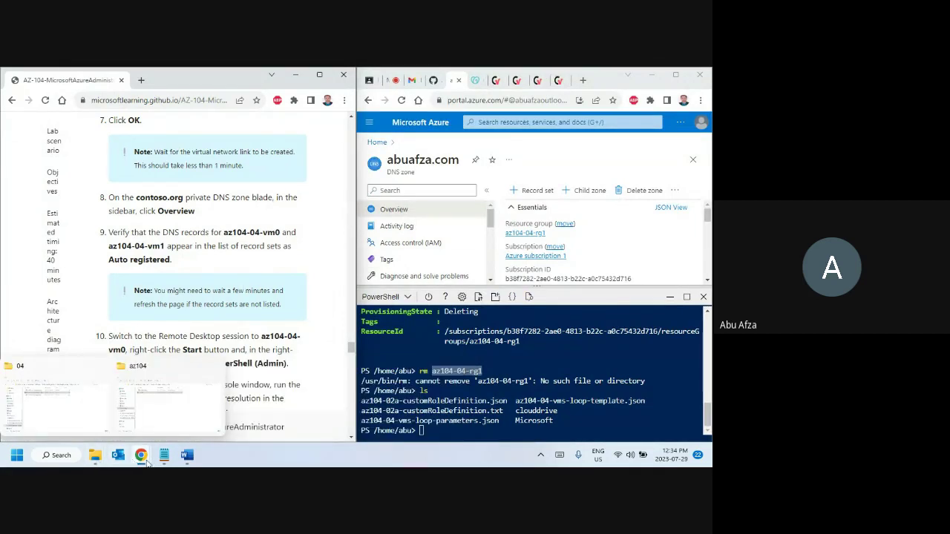
{"action": "left_click", "coordinate": [296, 74]}
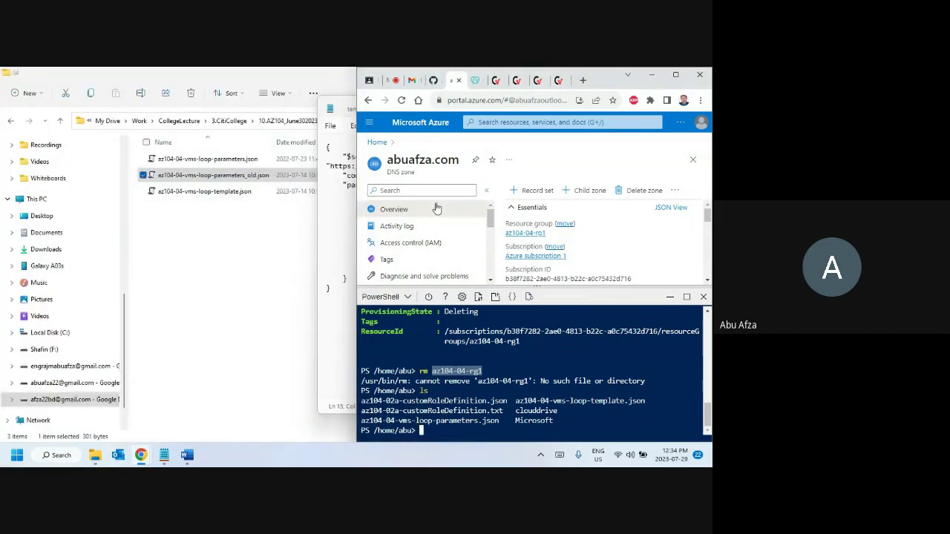
{"action": "left_click", "coordinate": [652, 75]}
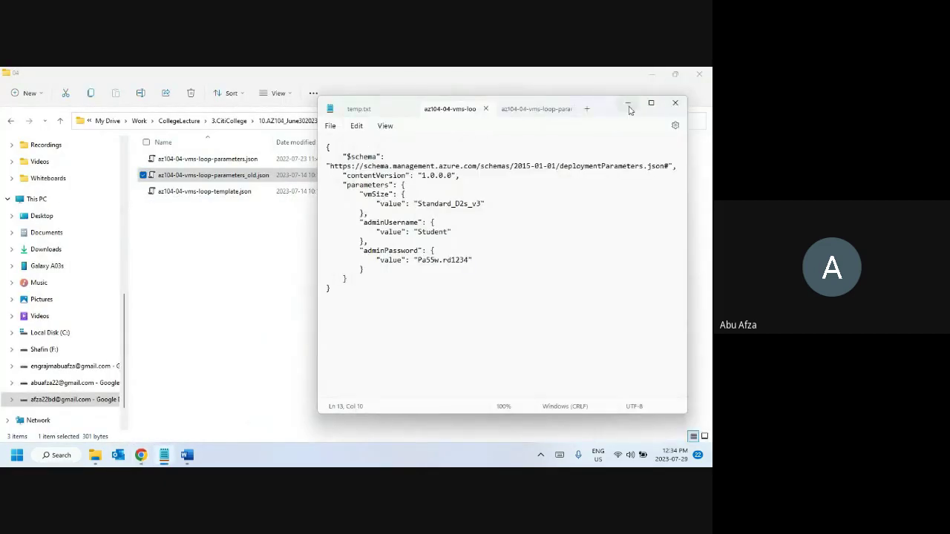
{"action": "left_click", "coordinate": [629, 106]}
{"action": "left_click", "coordinate": [652, 75]}
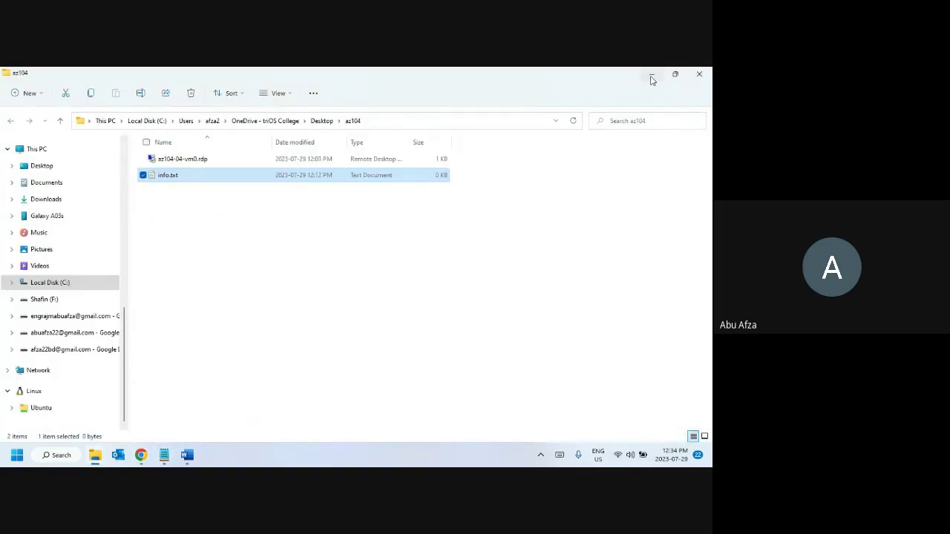
{"action": "left_click", "coordinate": [651, 75]}
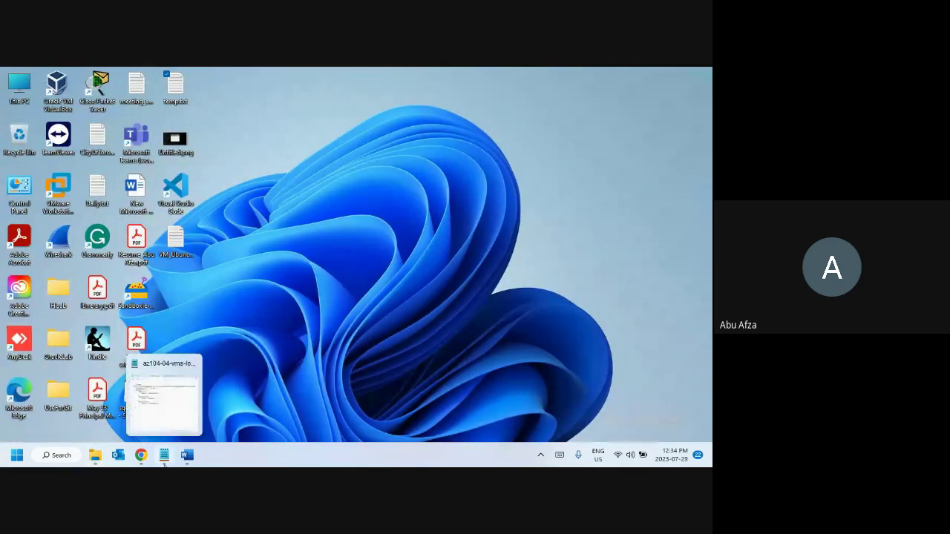
- Bring the course browser window forward, return to the Azure DNS zone tab and maximize it
{"action": "mouse_move", "coordinate": [146, 461]}
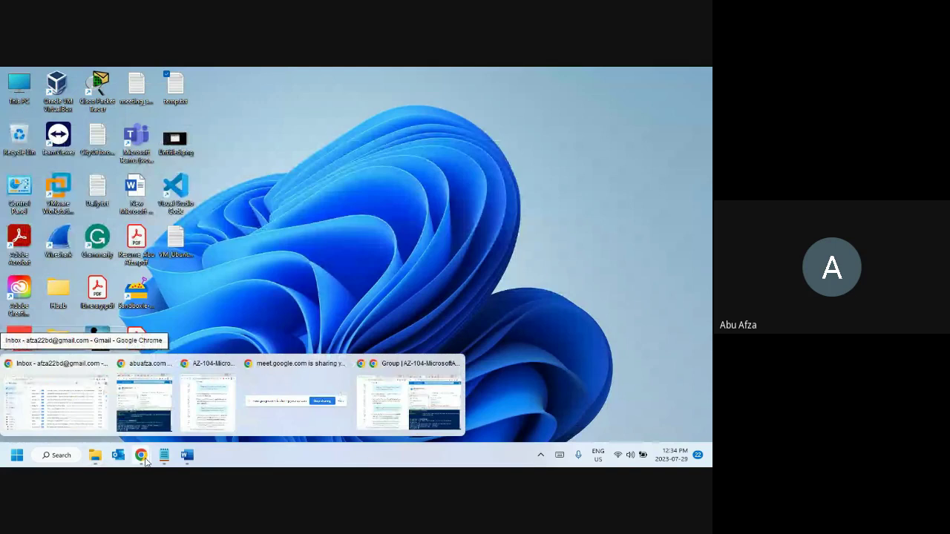
{"action": "left_click", "coordinate": [391, 413]}
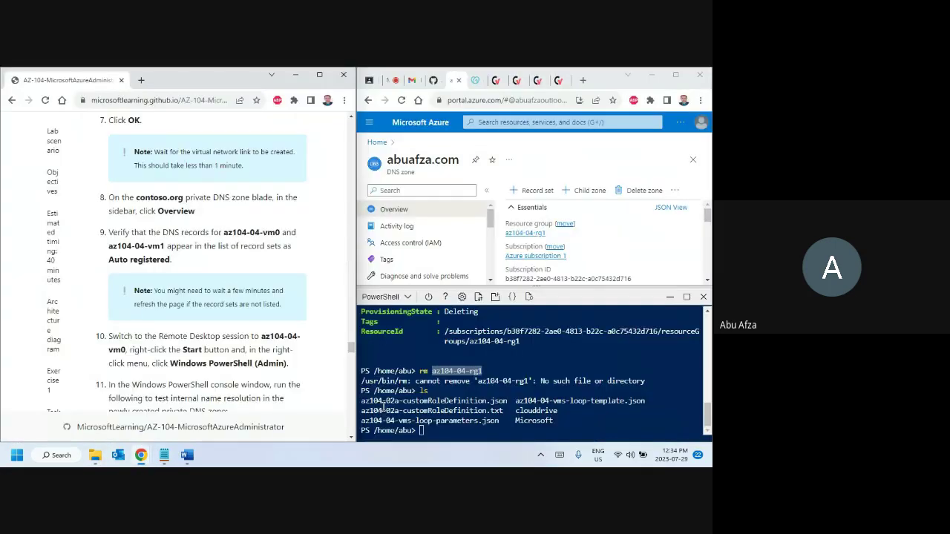
{"action": "left_click", "coordinate": [411, 80]}
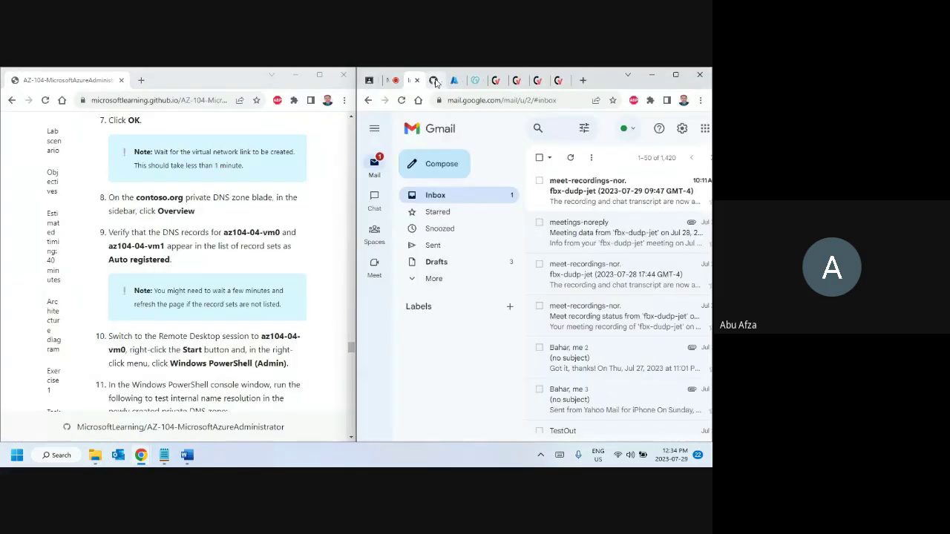
{"action": "left_click", "coordinate": [434, 80]}
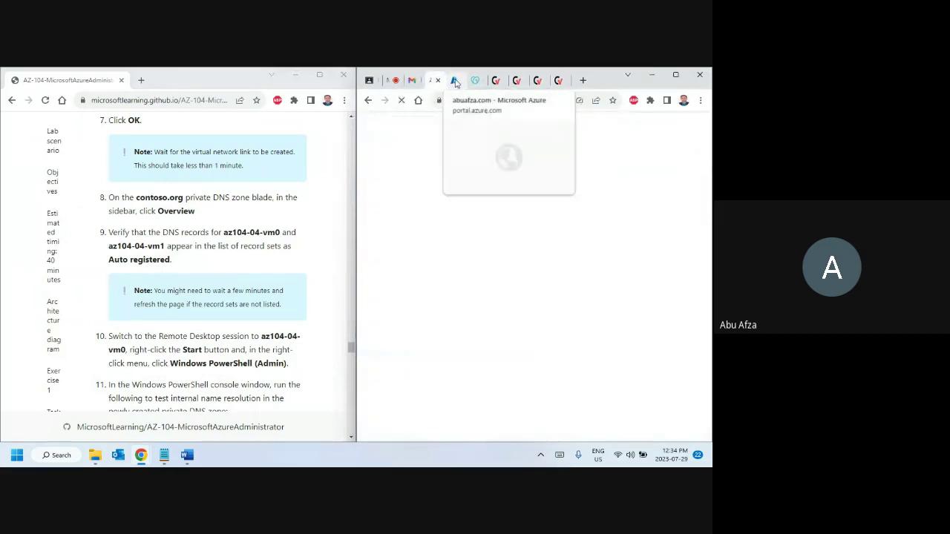
{"action": "left_click", "coordinate": [455, 80]}
{"action": "key", "text": "ctrl+1"}
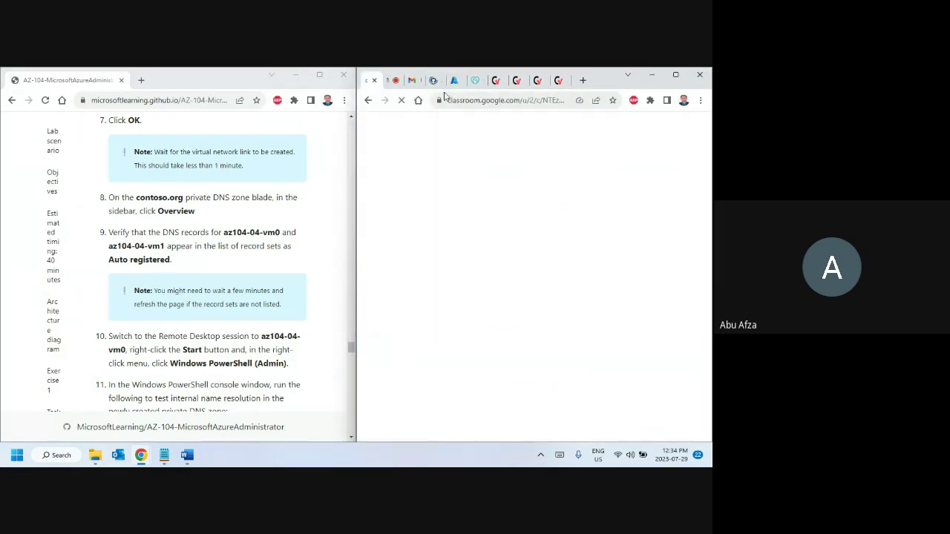
{"action": "left_click", "coordinate": [454, 83]}
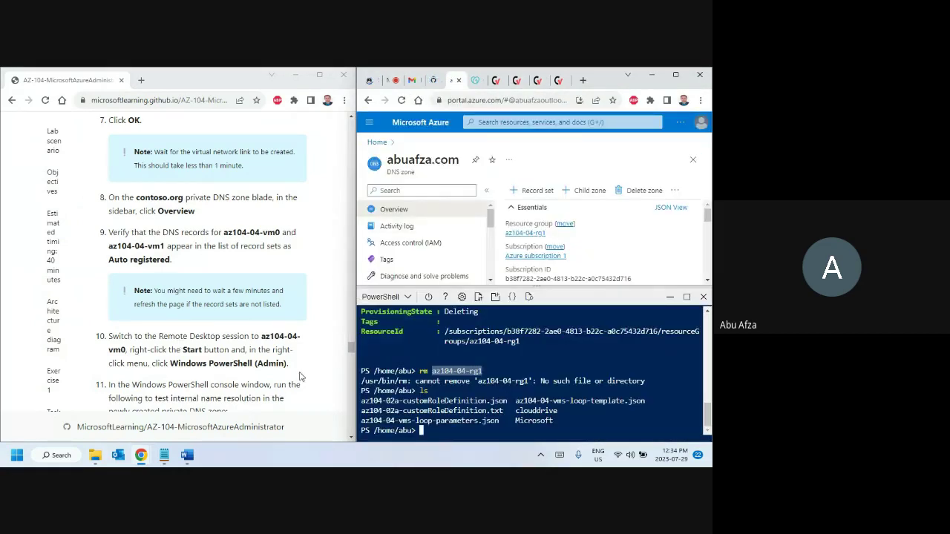
{"action": "scroll", "coordinate": [265, 290], "scroll_direction": "up", "scroll_amount": 10}
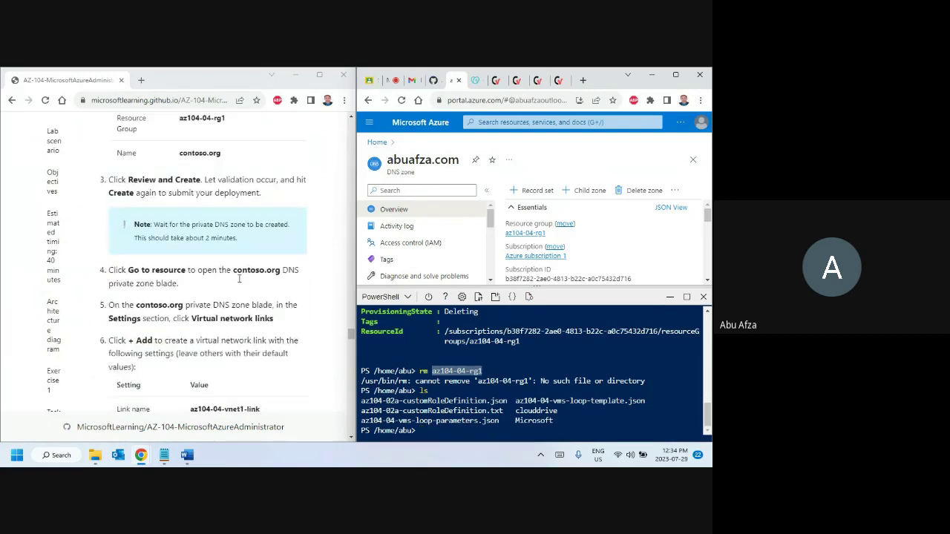
{"action": "scroll", "coordinate": [236, 287], "scroll_direction": "up", "scroll_amount": 15}
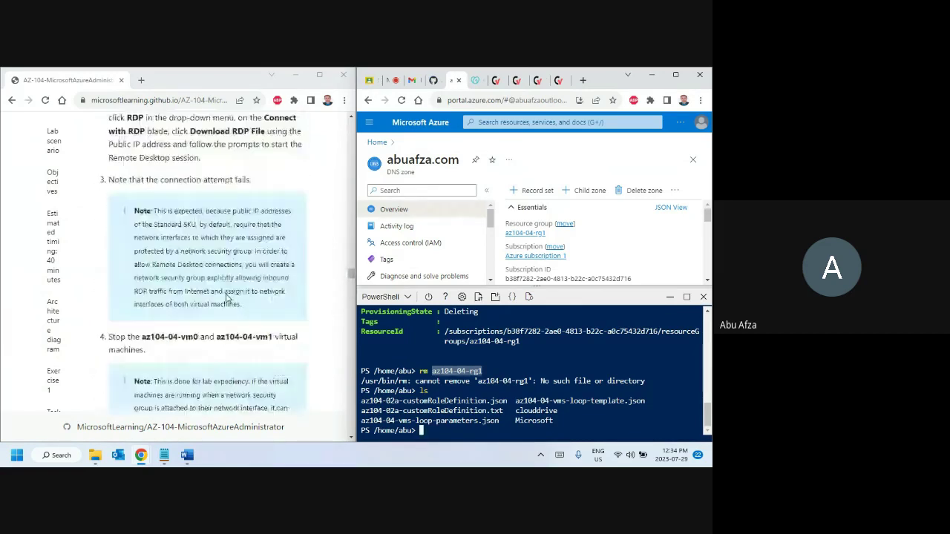
{"action": "scroll", "coordinate": [225, 298], "scroll_direction": "up", "scroll_amount": 15}
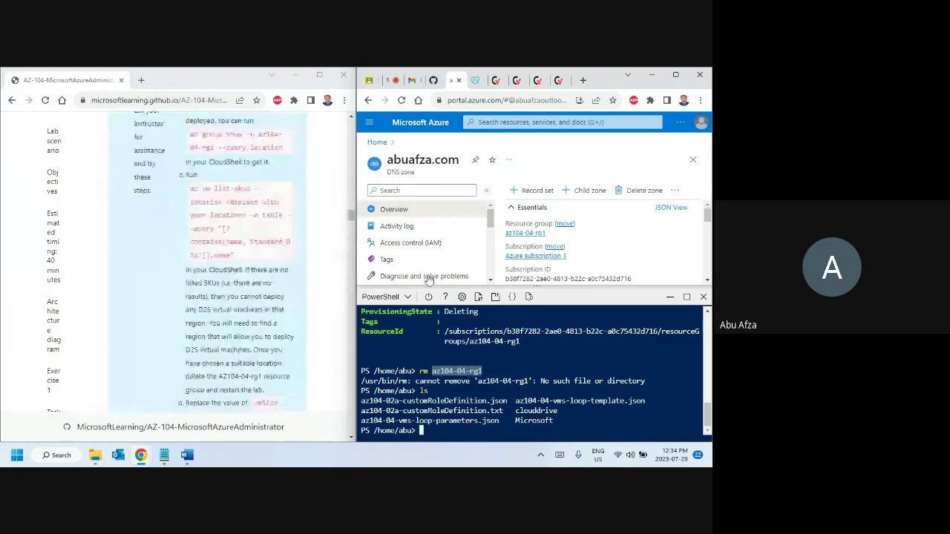
{"action": "left_click", "coordinate": [676, 74]}
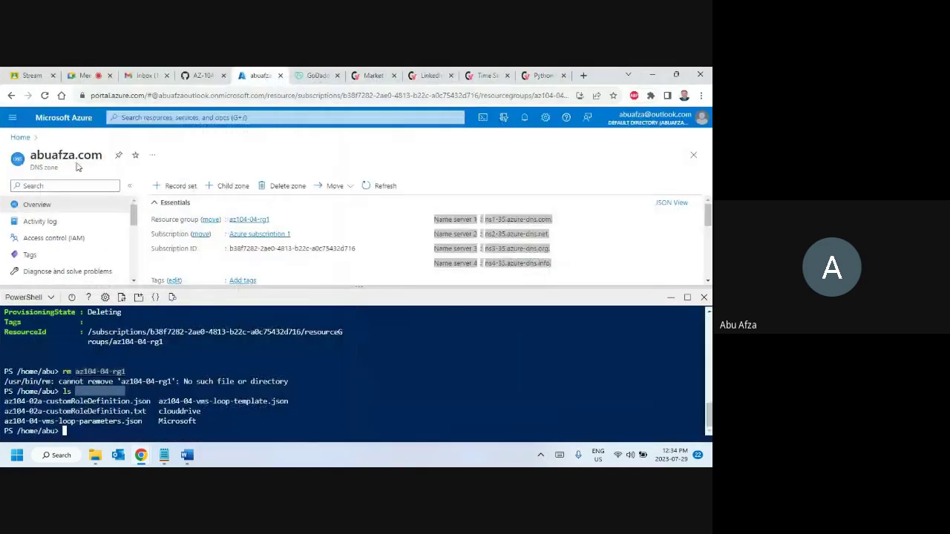
- Close the Meet recording details panel, then close Cloud Shell and go to Azure Home
{"action": "left_click", "coordinate": [81, 75]}
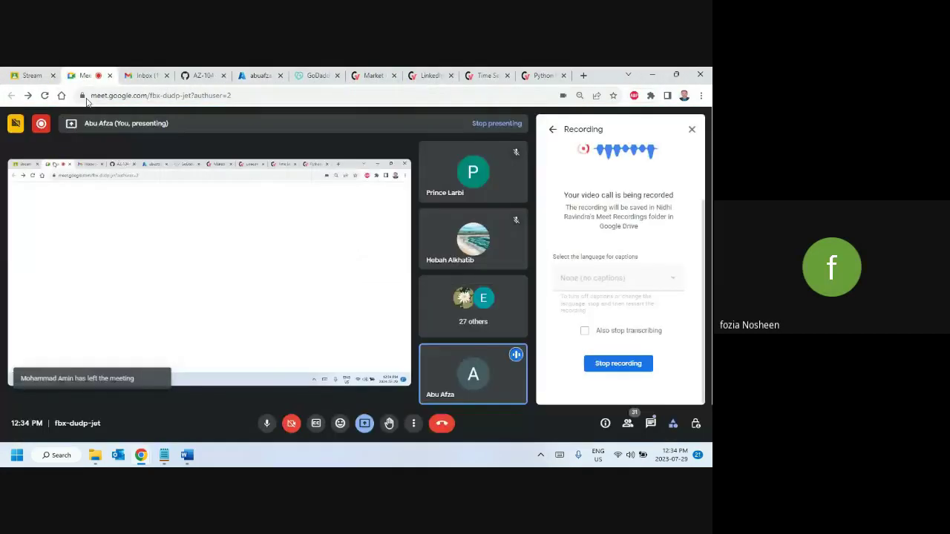
{"action": "left_click", "coordinate": [692, 130]}
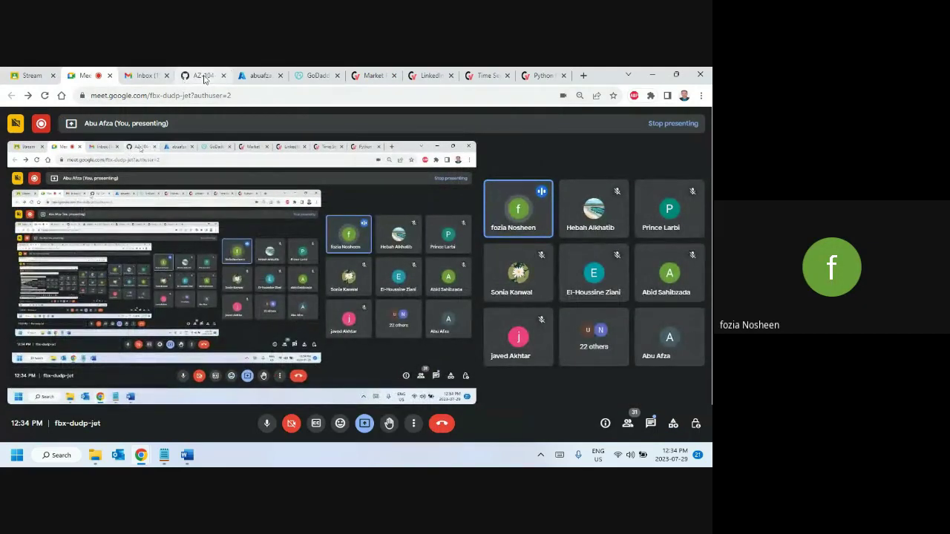
{"action": "left_click", "coordinate": [263, 71]}
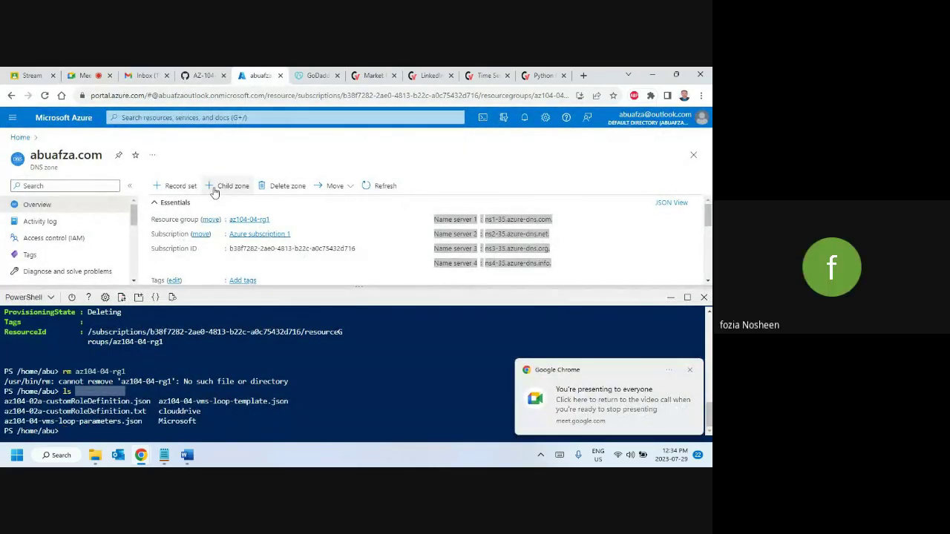
{"action": "left_click", "coordinate": [704, 297]}
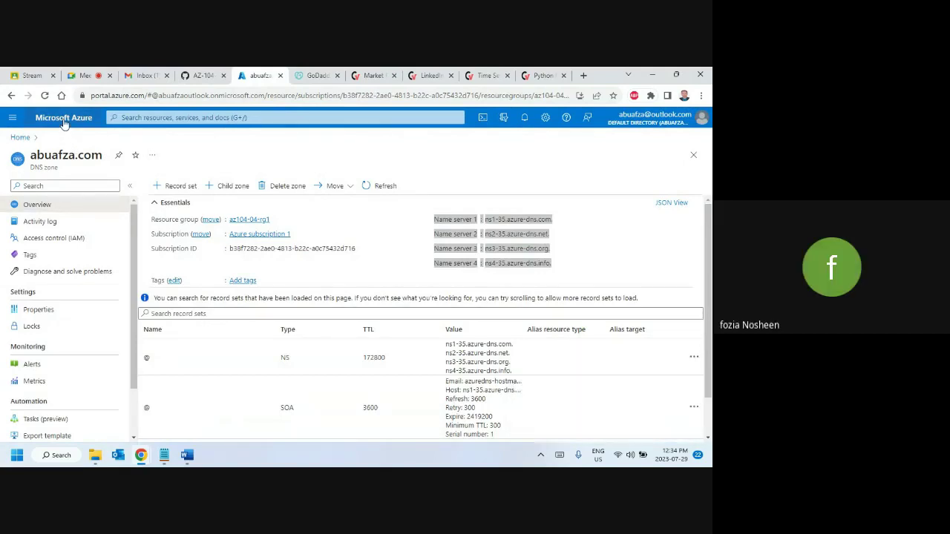
{"action": "left_click", "coordinate": [64, 122]}
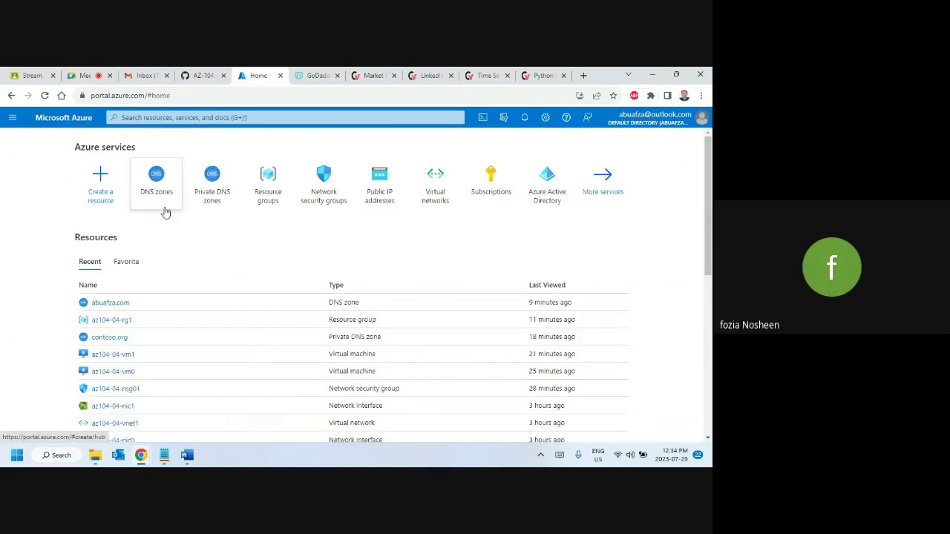
- Refresh Resource groups to confirm az104-04-rg1 is gone, then open NetworkWatcherRG
{"action": "left_click", "coordinate": [274, 183]}
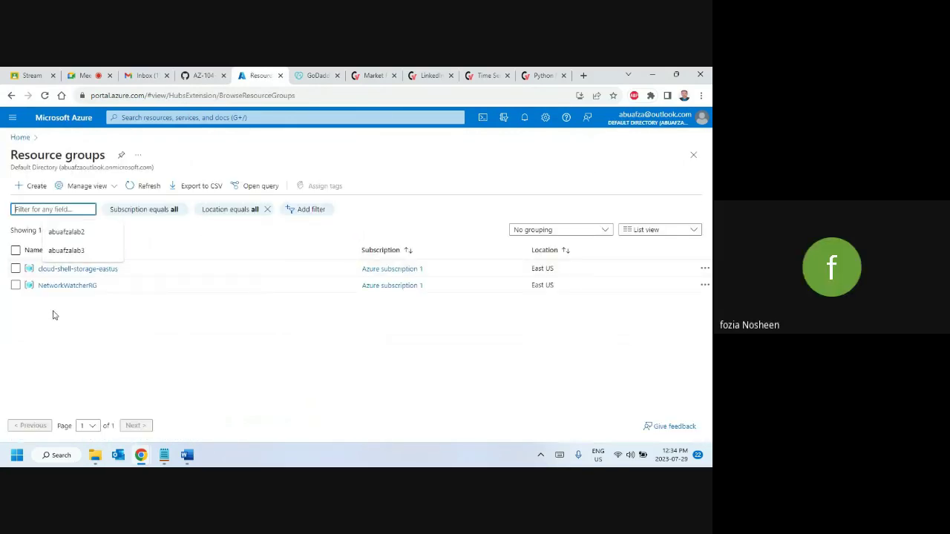
{"action": "left_click", "coordinate": [45, 96]}
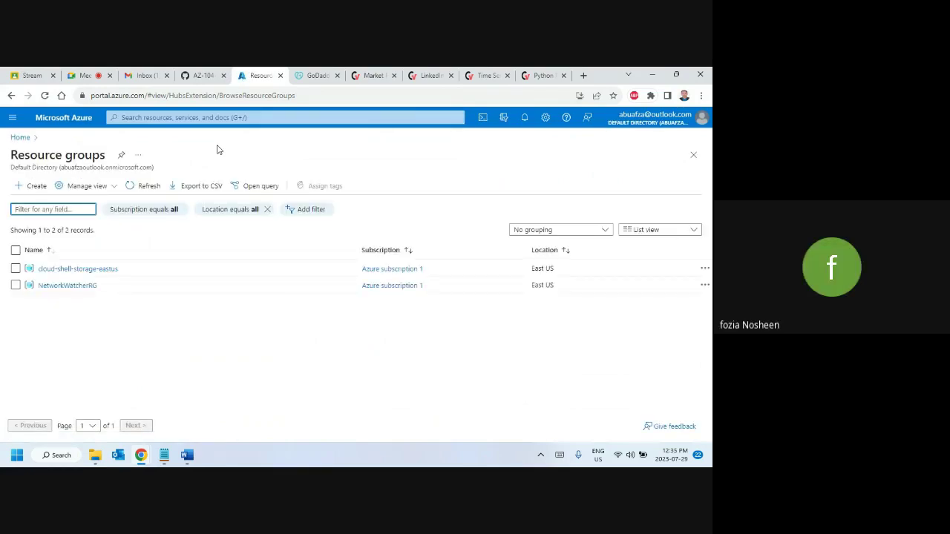
{"action": "left_click", "coordinate": [583, 75]}
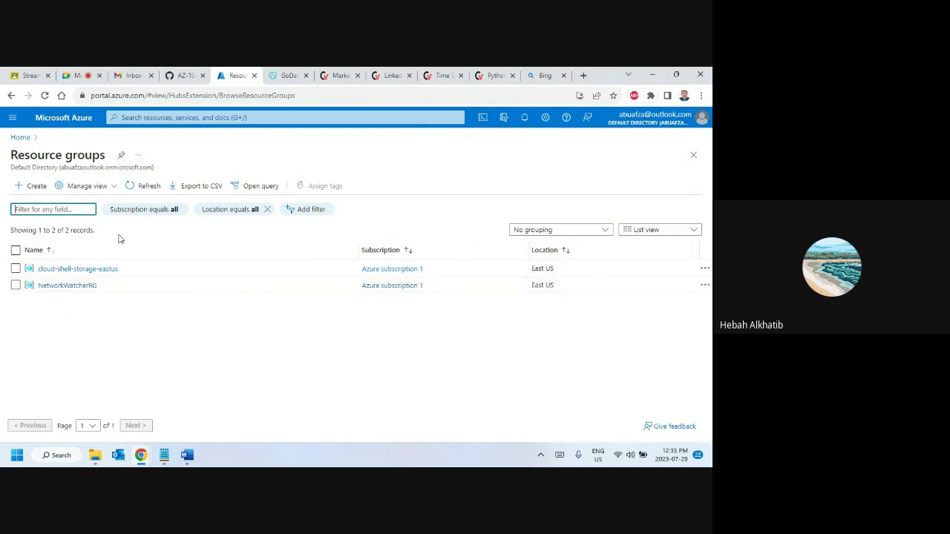
{"action": "left_click", "coordinate": [20, 138]}
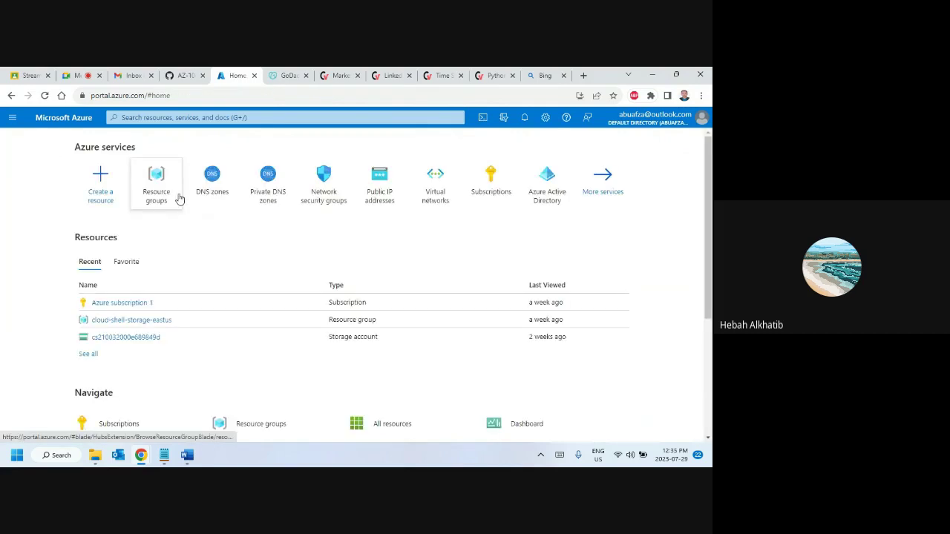
{"action": "mouse_move", "coordinate": [178, 198]}
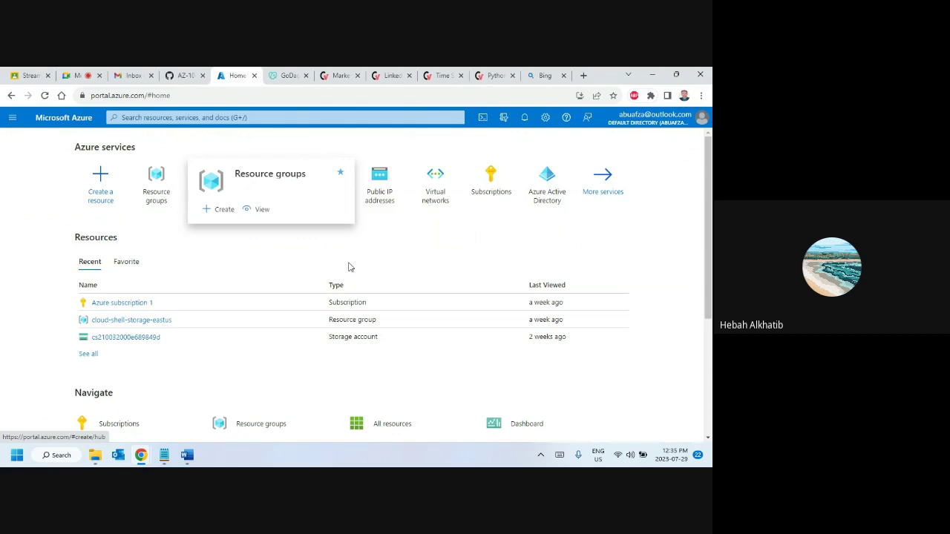
{"action": "left_click", "coordinate": [164, 191]}
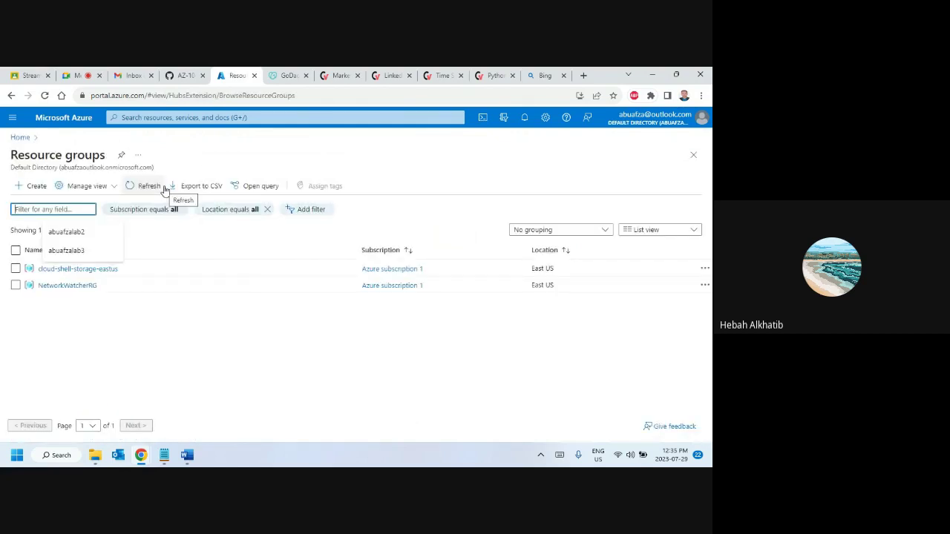
{"action": "left_click", "coordinate": [135, 366]}
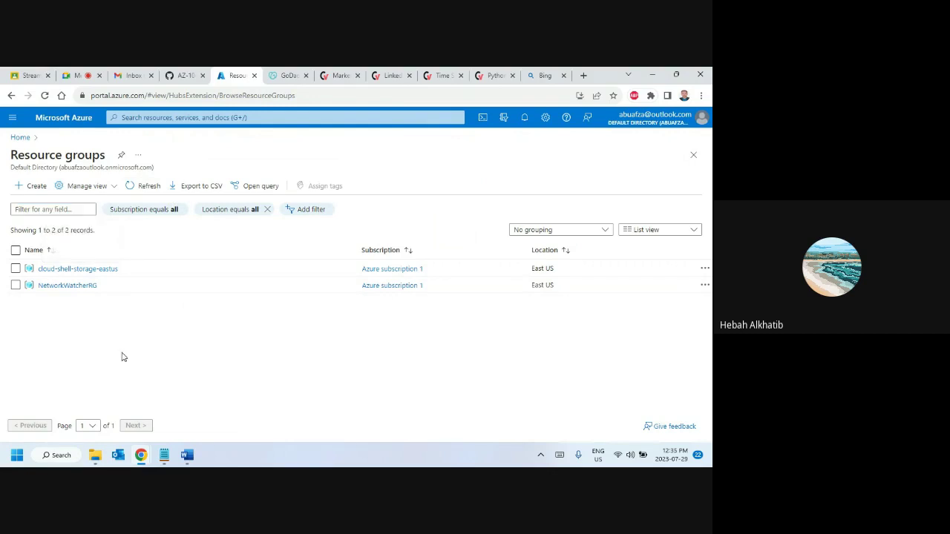
{"action": "left_click", "coordinate": [86, 287]}
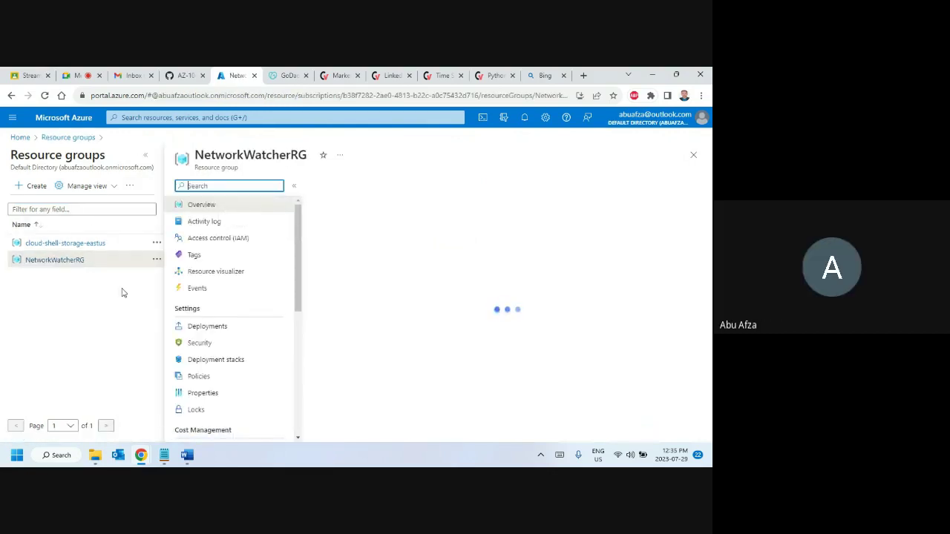
- Delete the NetworkWatcherRG resource group, pasting its name to confirm the permanent deletion
{"action": "left_click", "coordinate": [458, 189]}
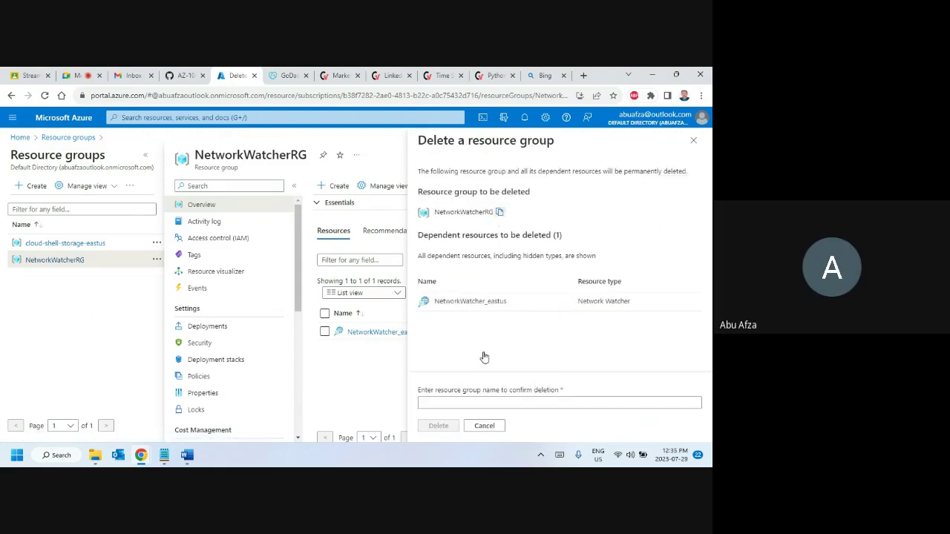
{"action": "left_click", "coordinate": [499, 212]}
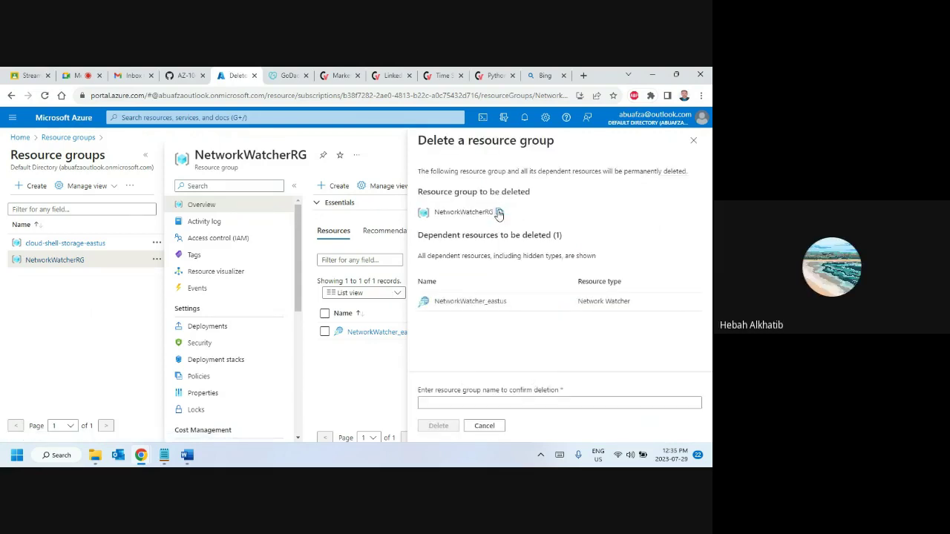
{"action": "left_click", "coordinate": [449, 402]}
{"action": "type", "text": "NetworkWatcherRG"}
{"action": "left_click", "coordinate": [439, 428]}
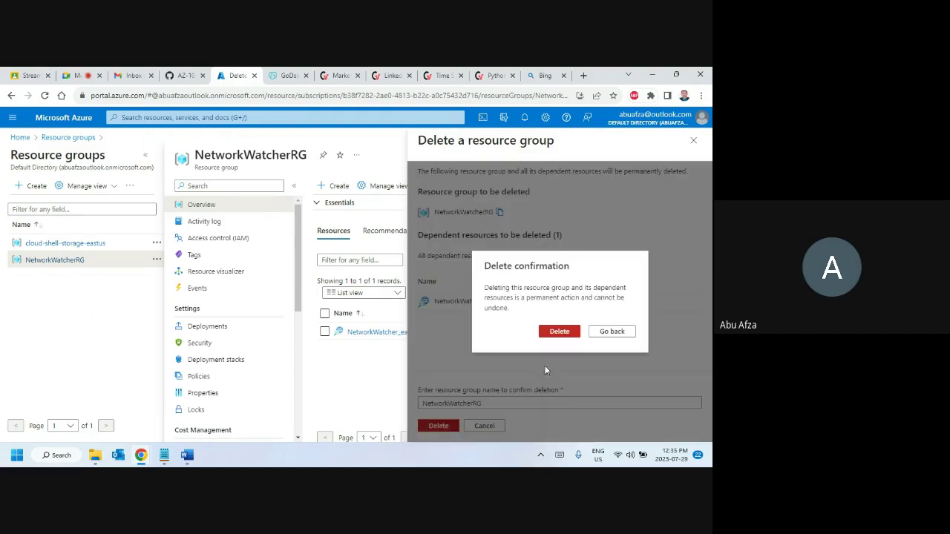
{"action": "left_click", "coordinate": [560, 333]}
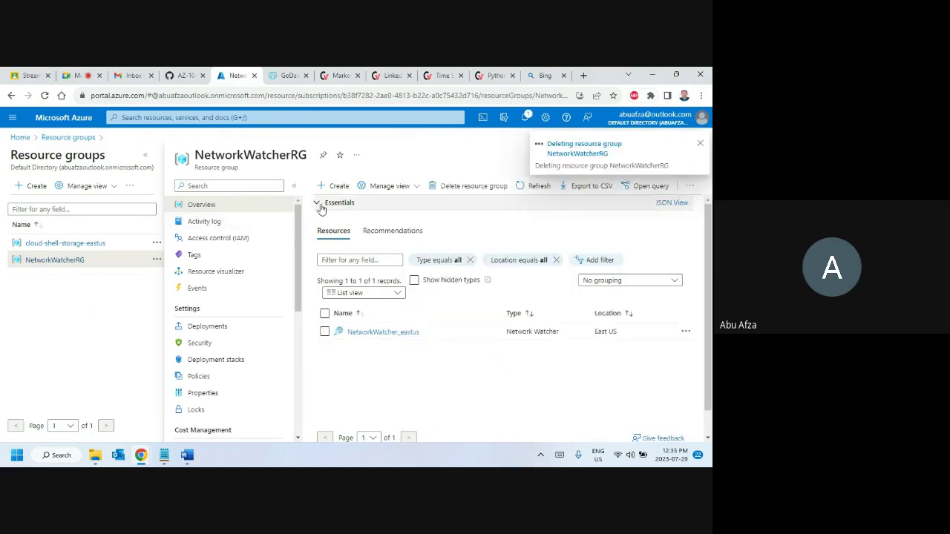
- Return to the Resource groups list, then stop screen sharing in the Google Meet call
{"action": "left_click", "coordinate": [53, 139]}
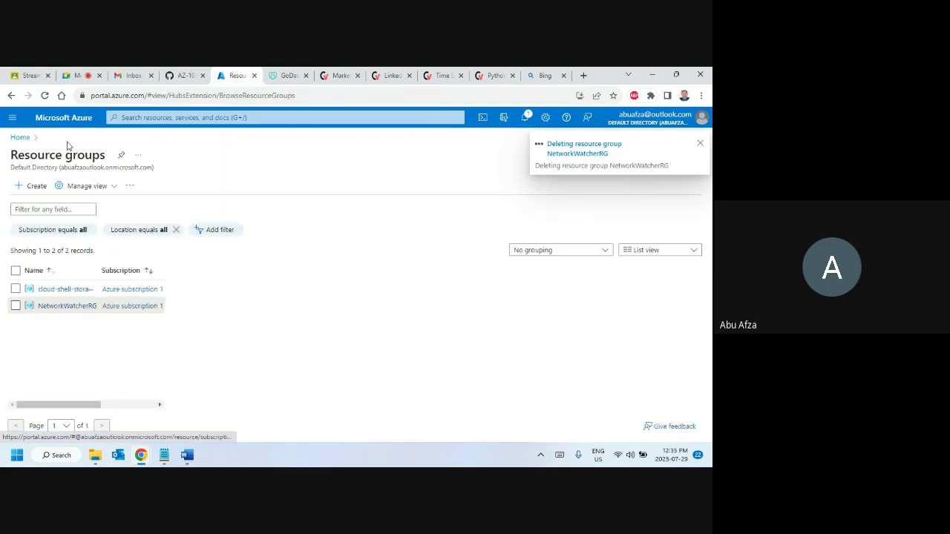
{"action": "left_click", "coordinate": [78, 76]}
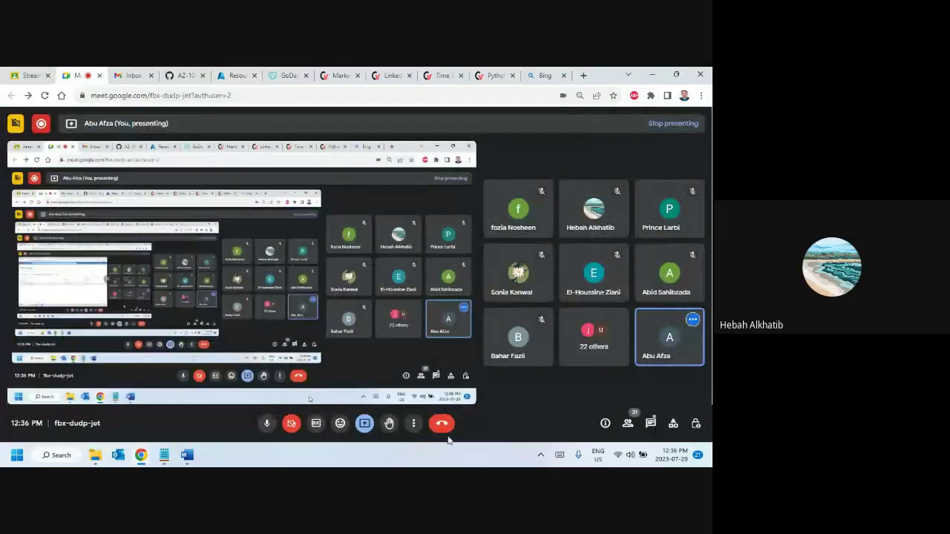
{"action": "left_click", "coordinate": [364, 423]}
{"action": "left_click", "coordinate": [385, 397]}
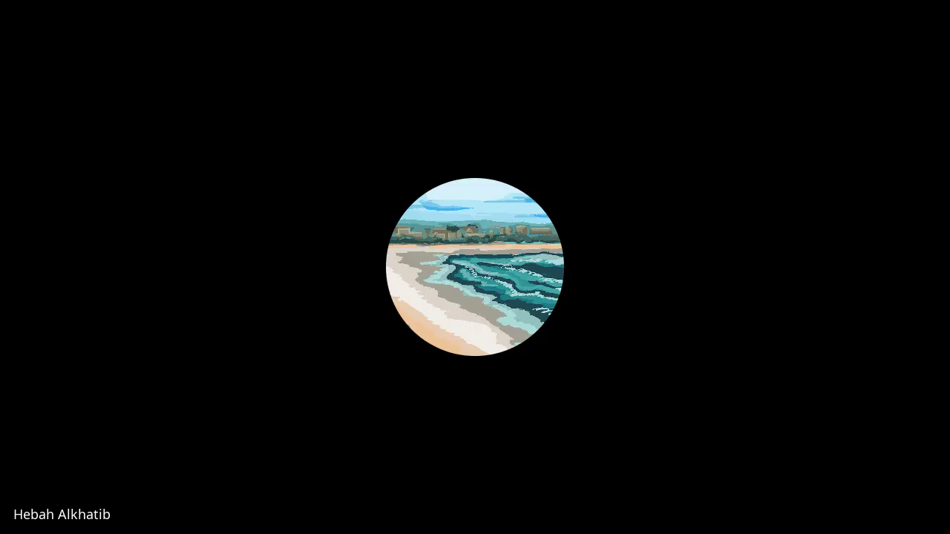